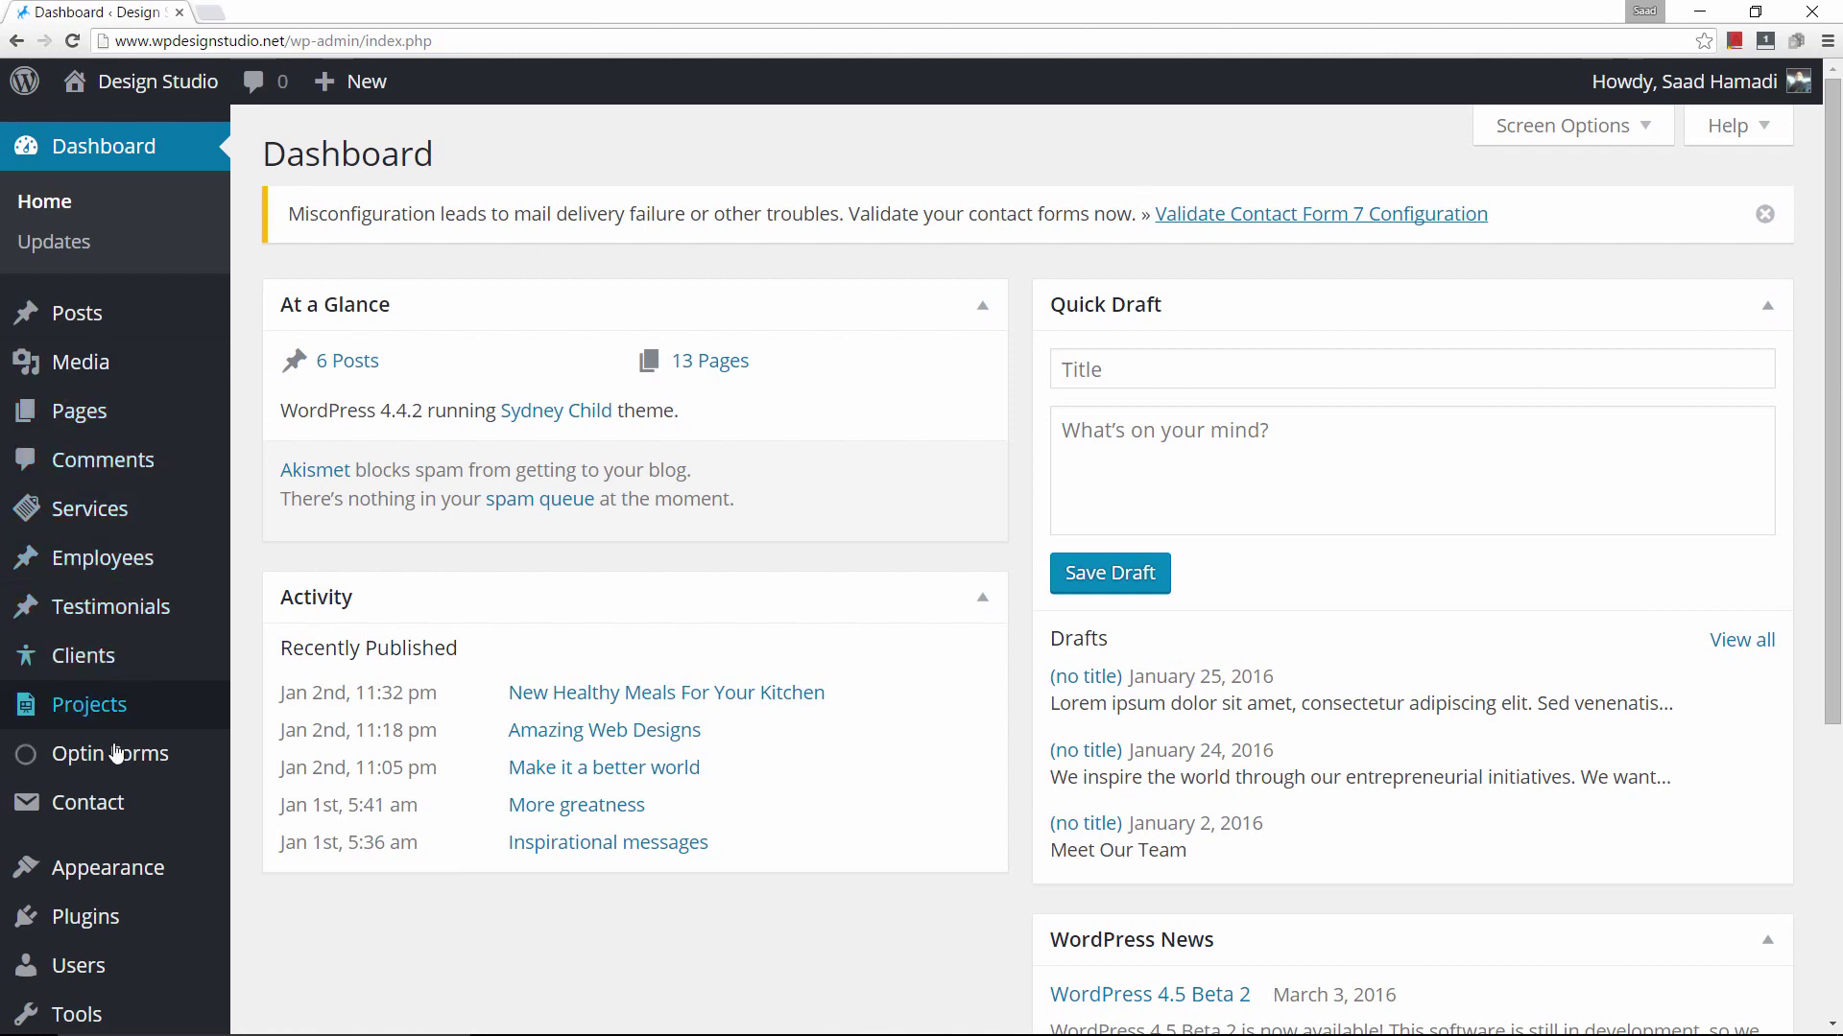
# Go to the Add New plugins page from the Plugins menu.
pyautogui.moveTo(111, 921)
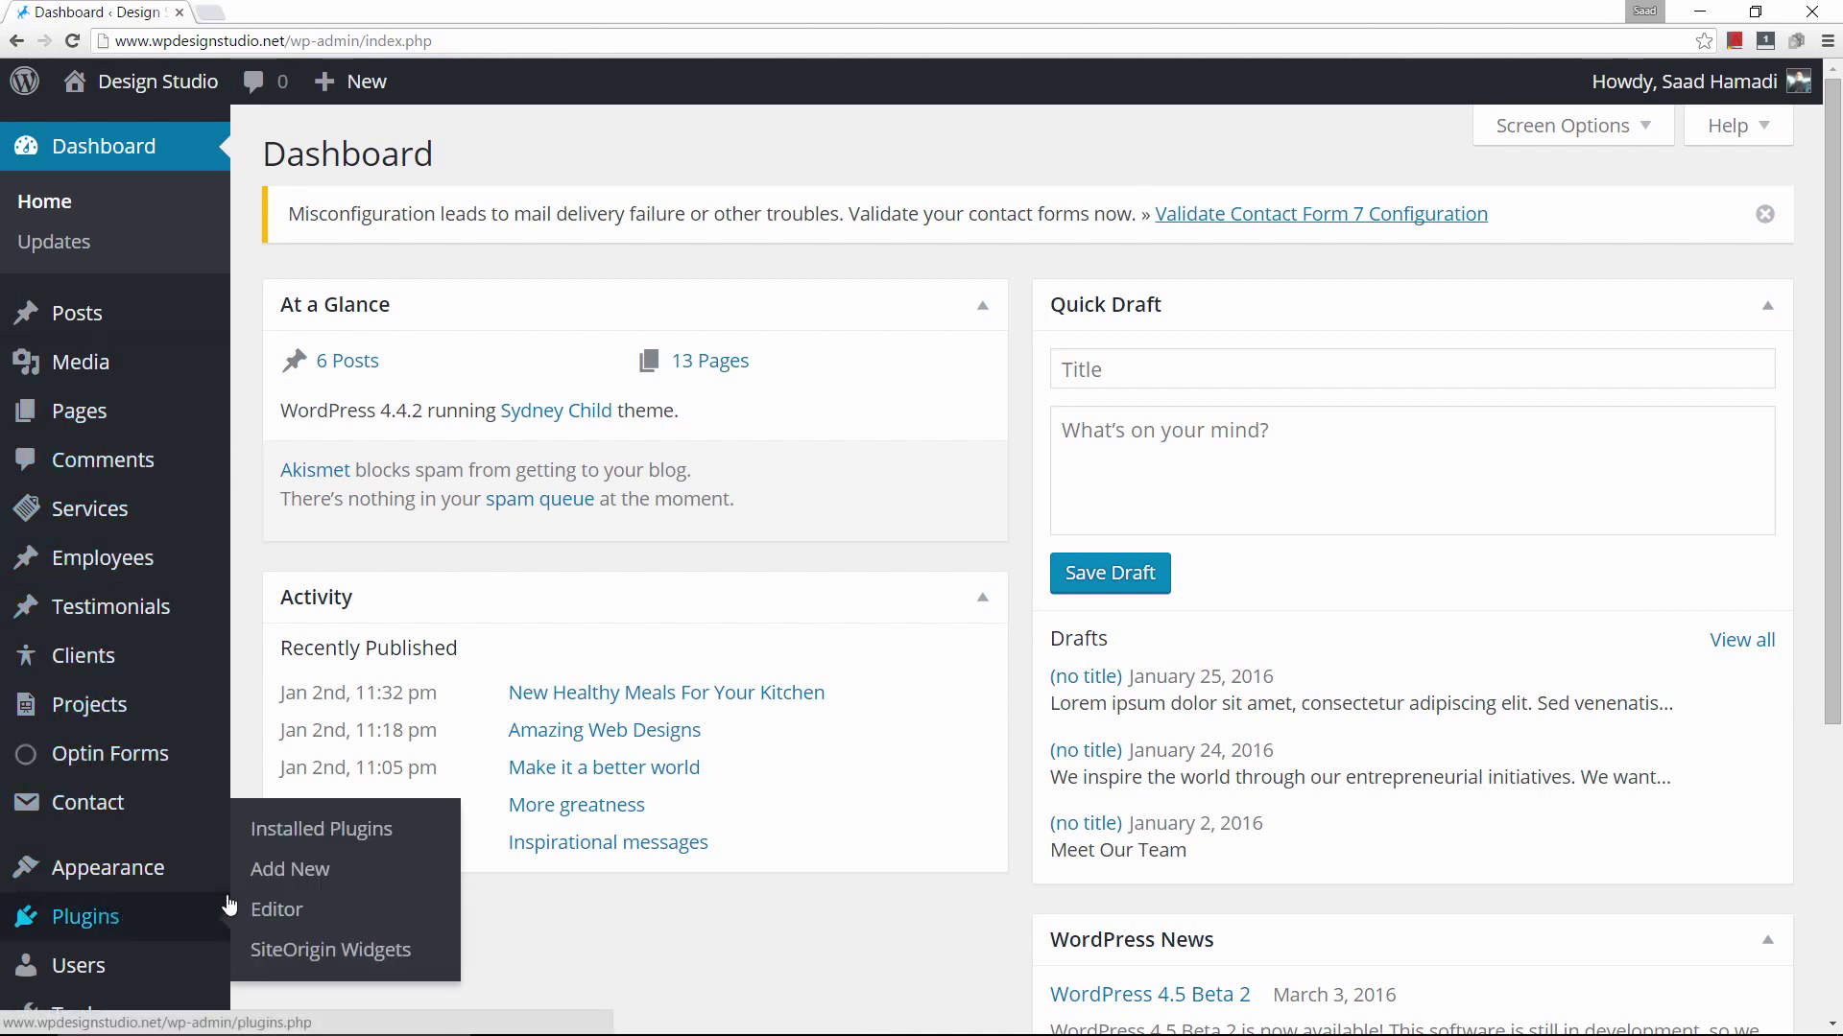
pyautogui.click(302, 870)
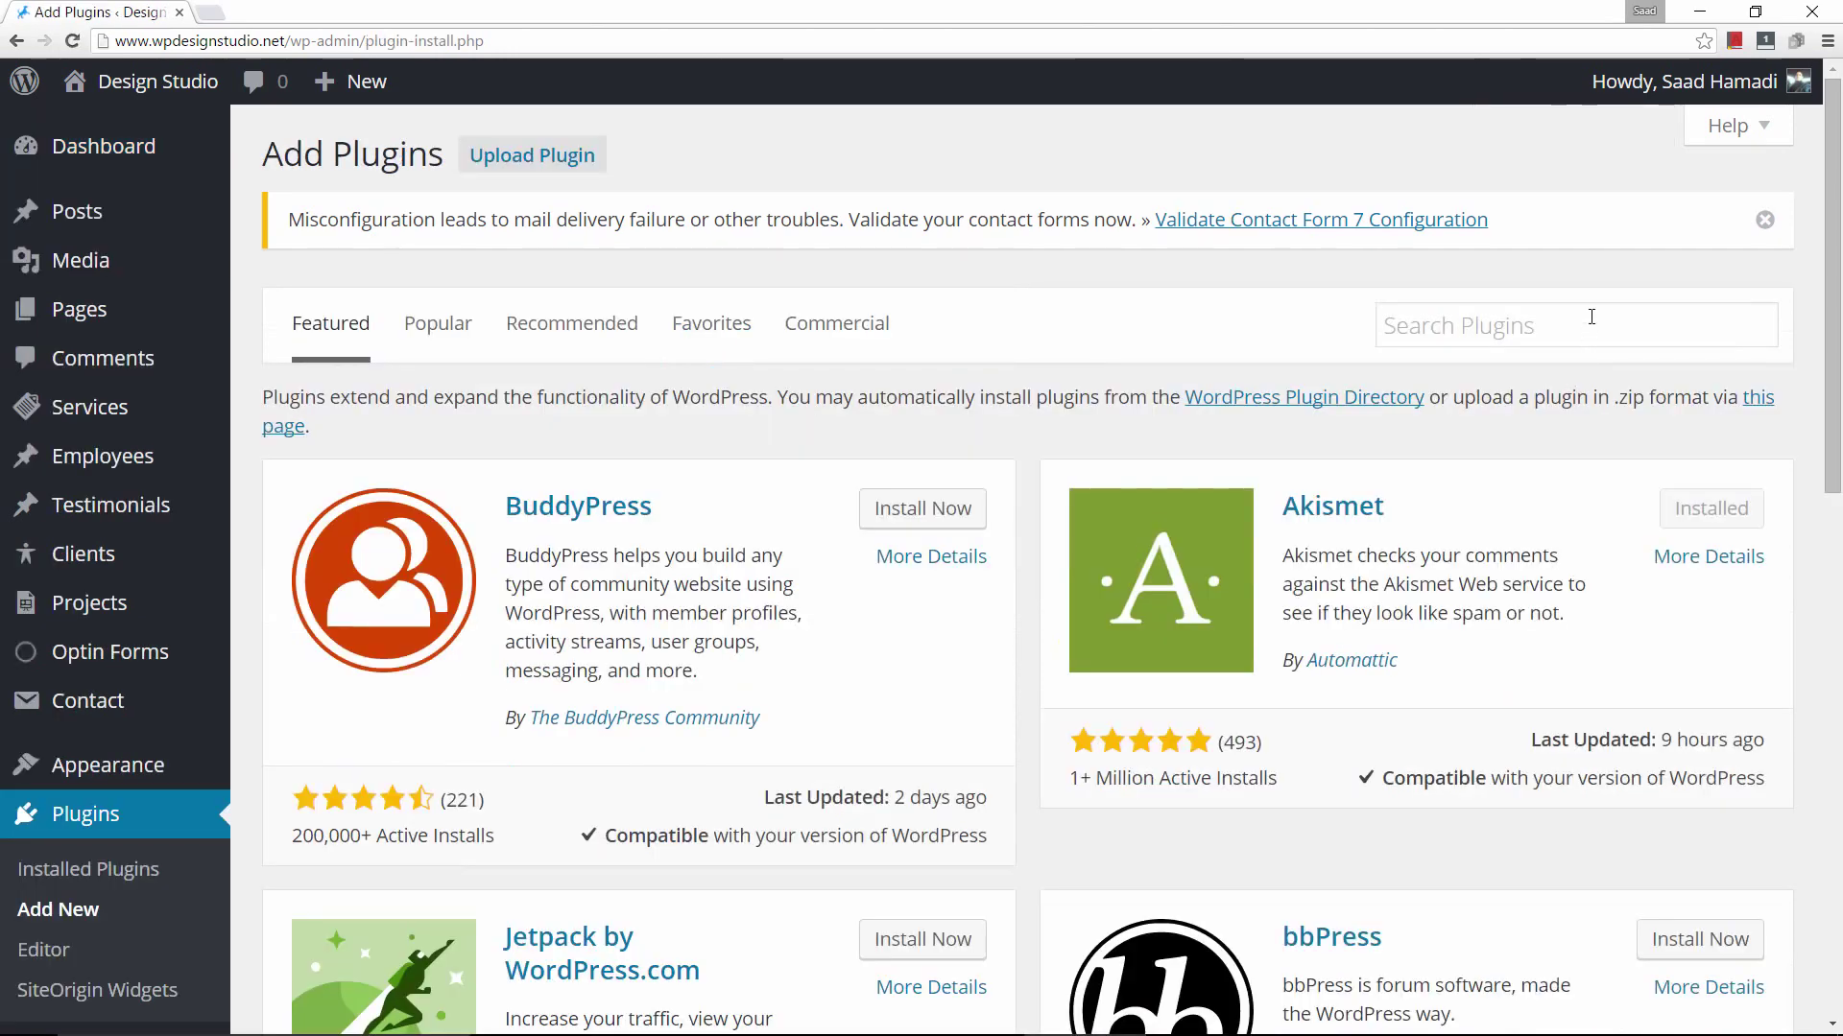
# Search the plugin directory for 'seo yoast' and install Yoast SEO 3.1.
pyautogui.click(1591, 321)
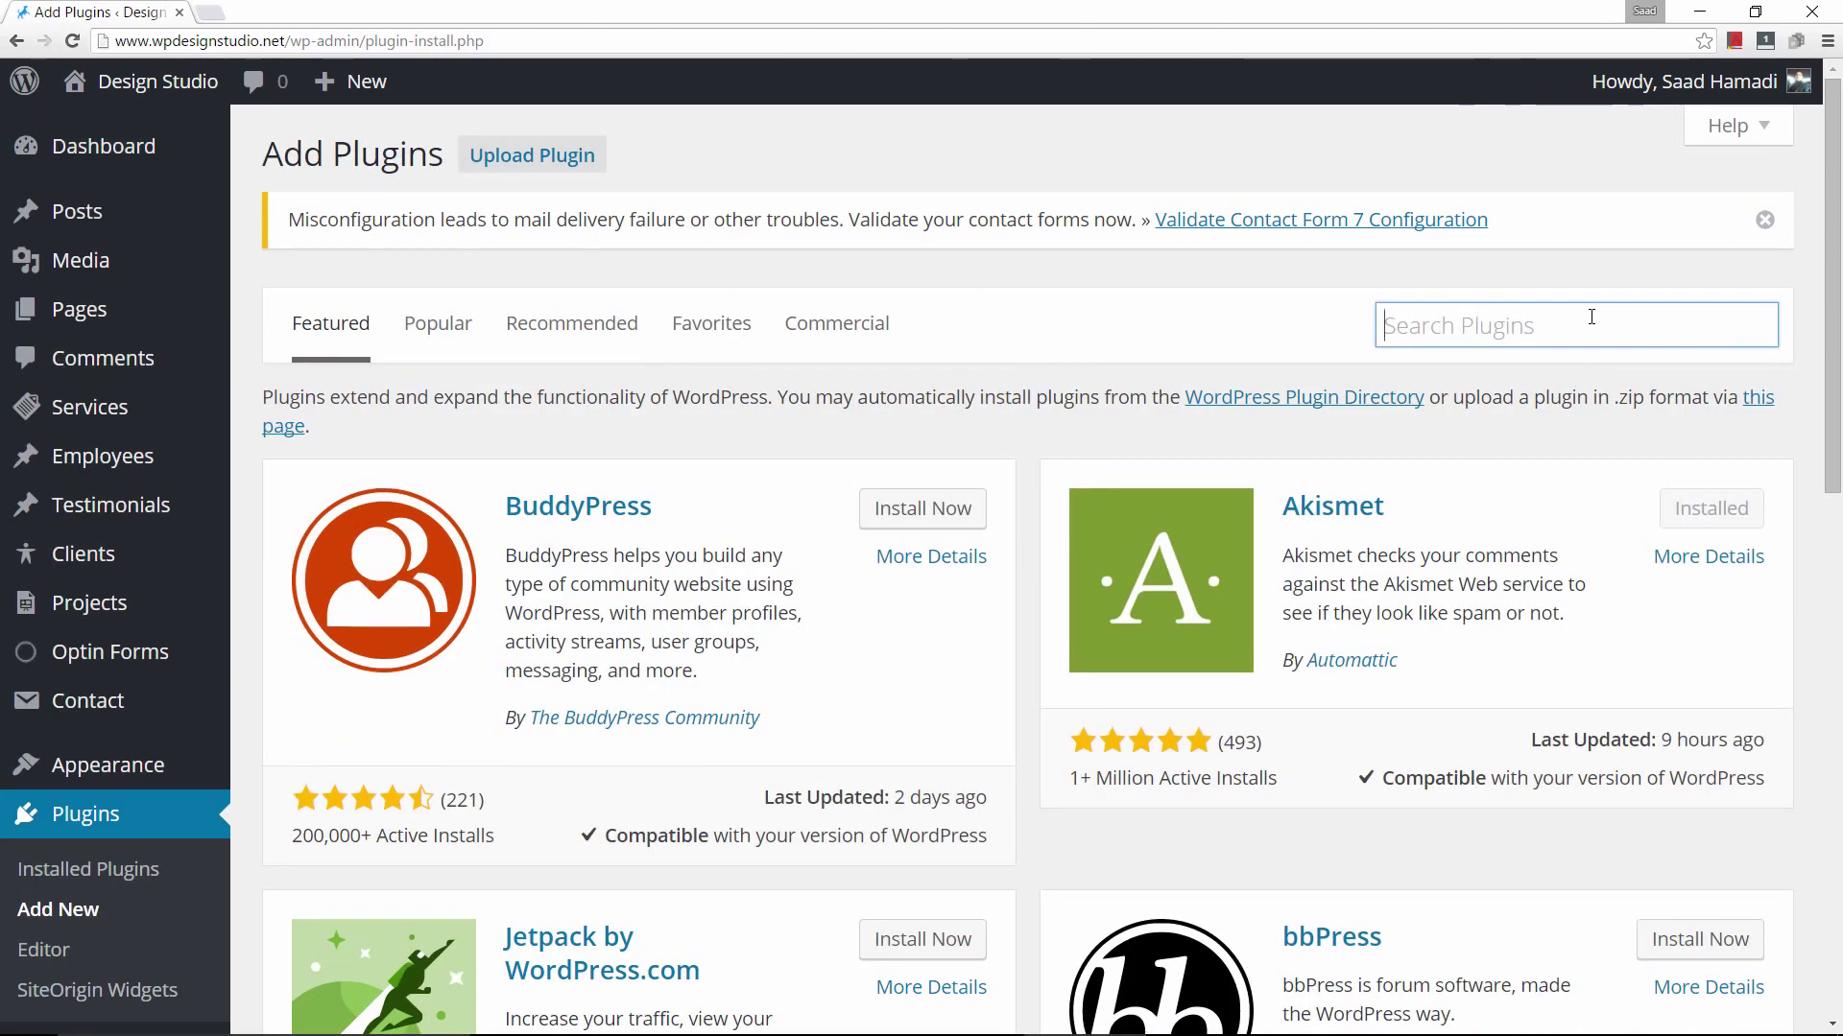
pyautogui.write('seo')
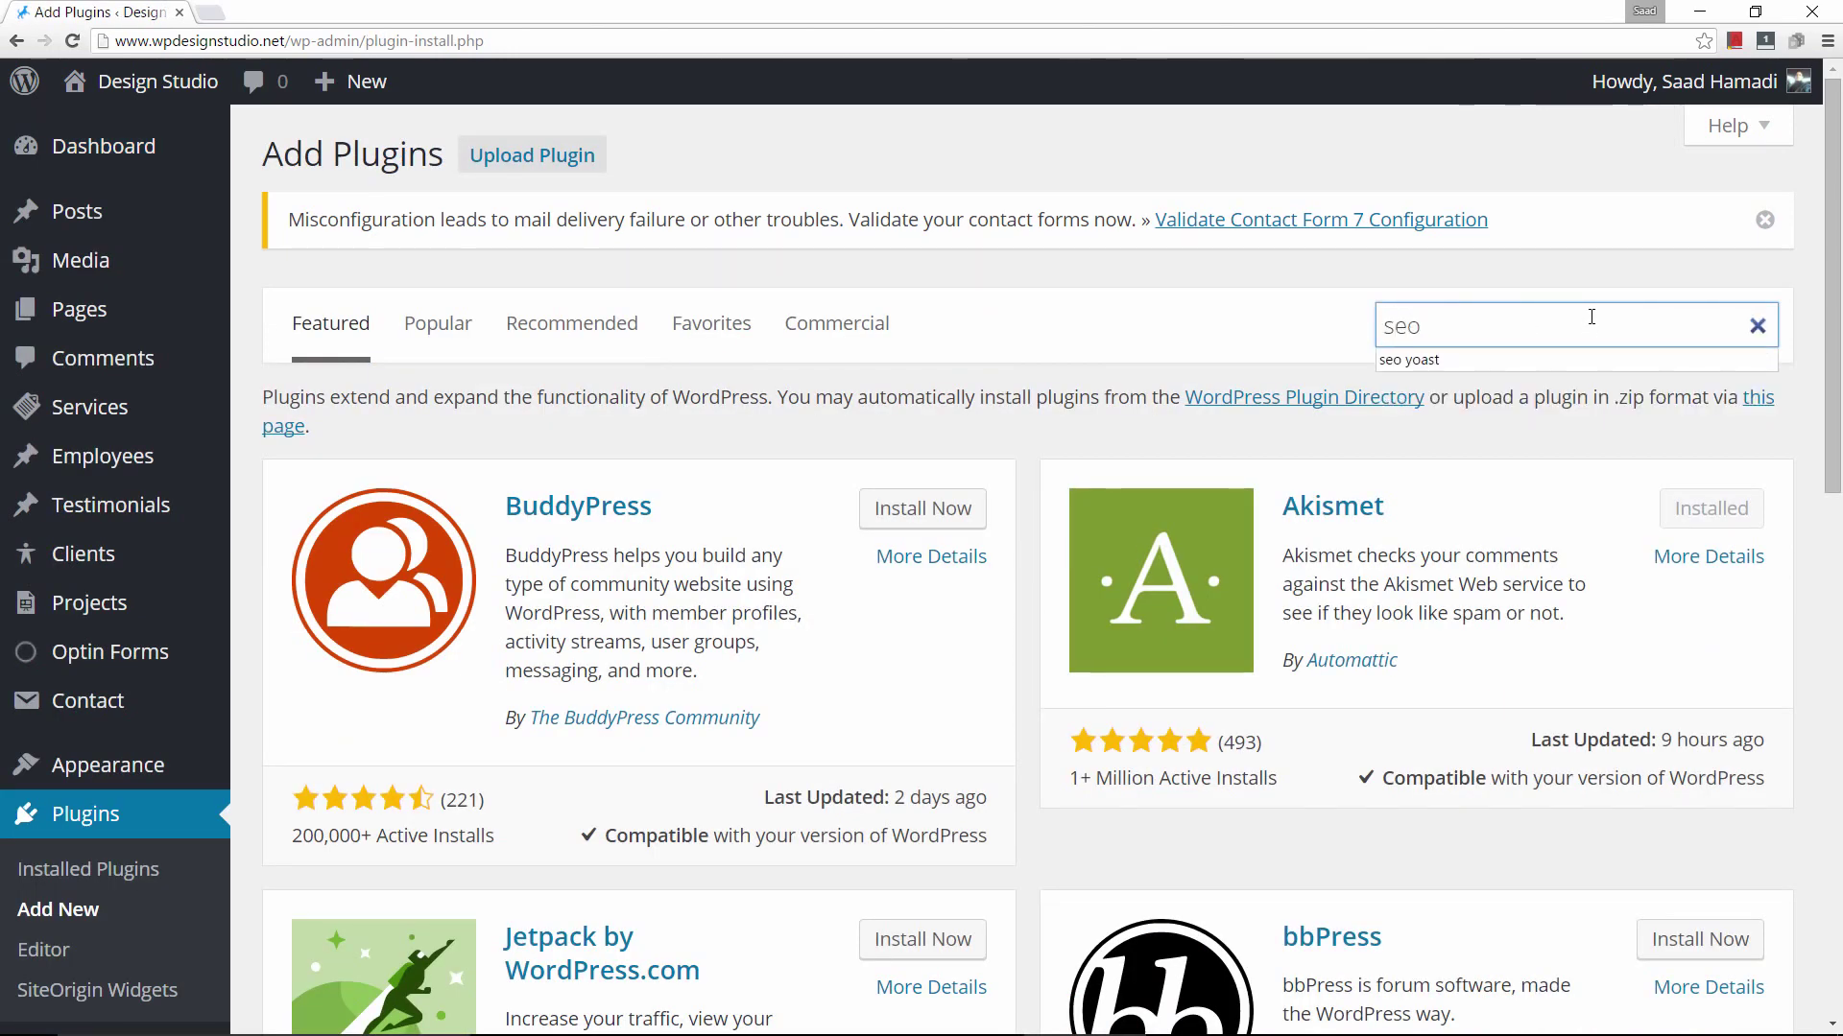
pyautogui.press('Down')
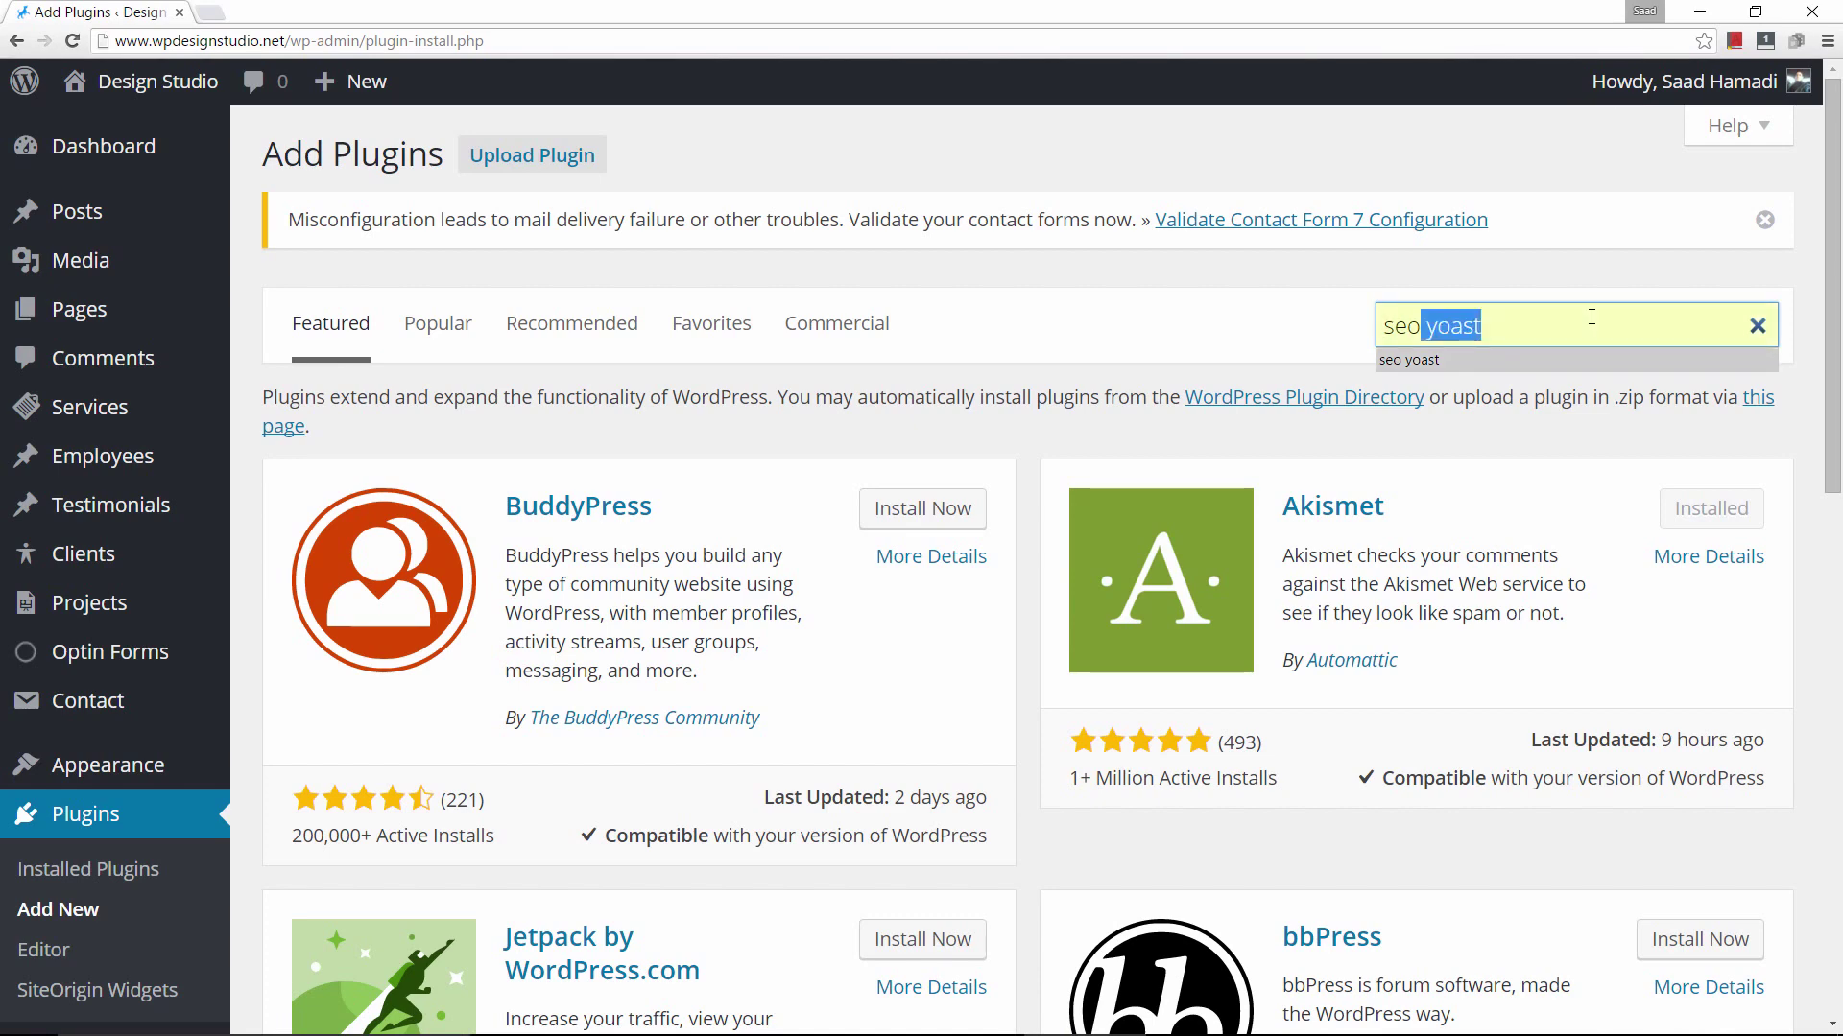
pyautogui.press('Return')
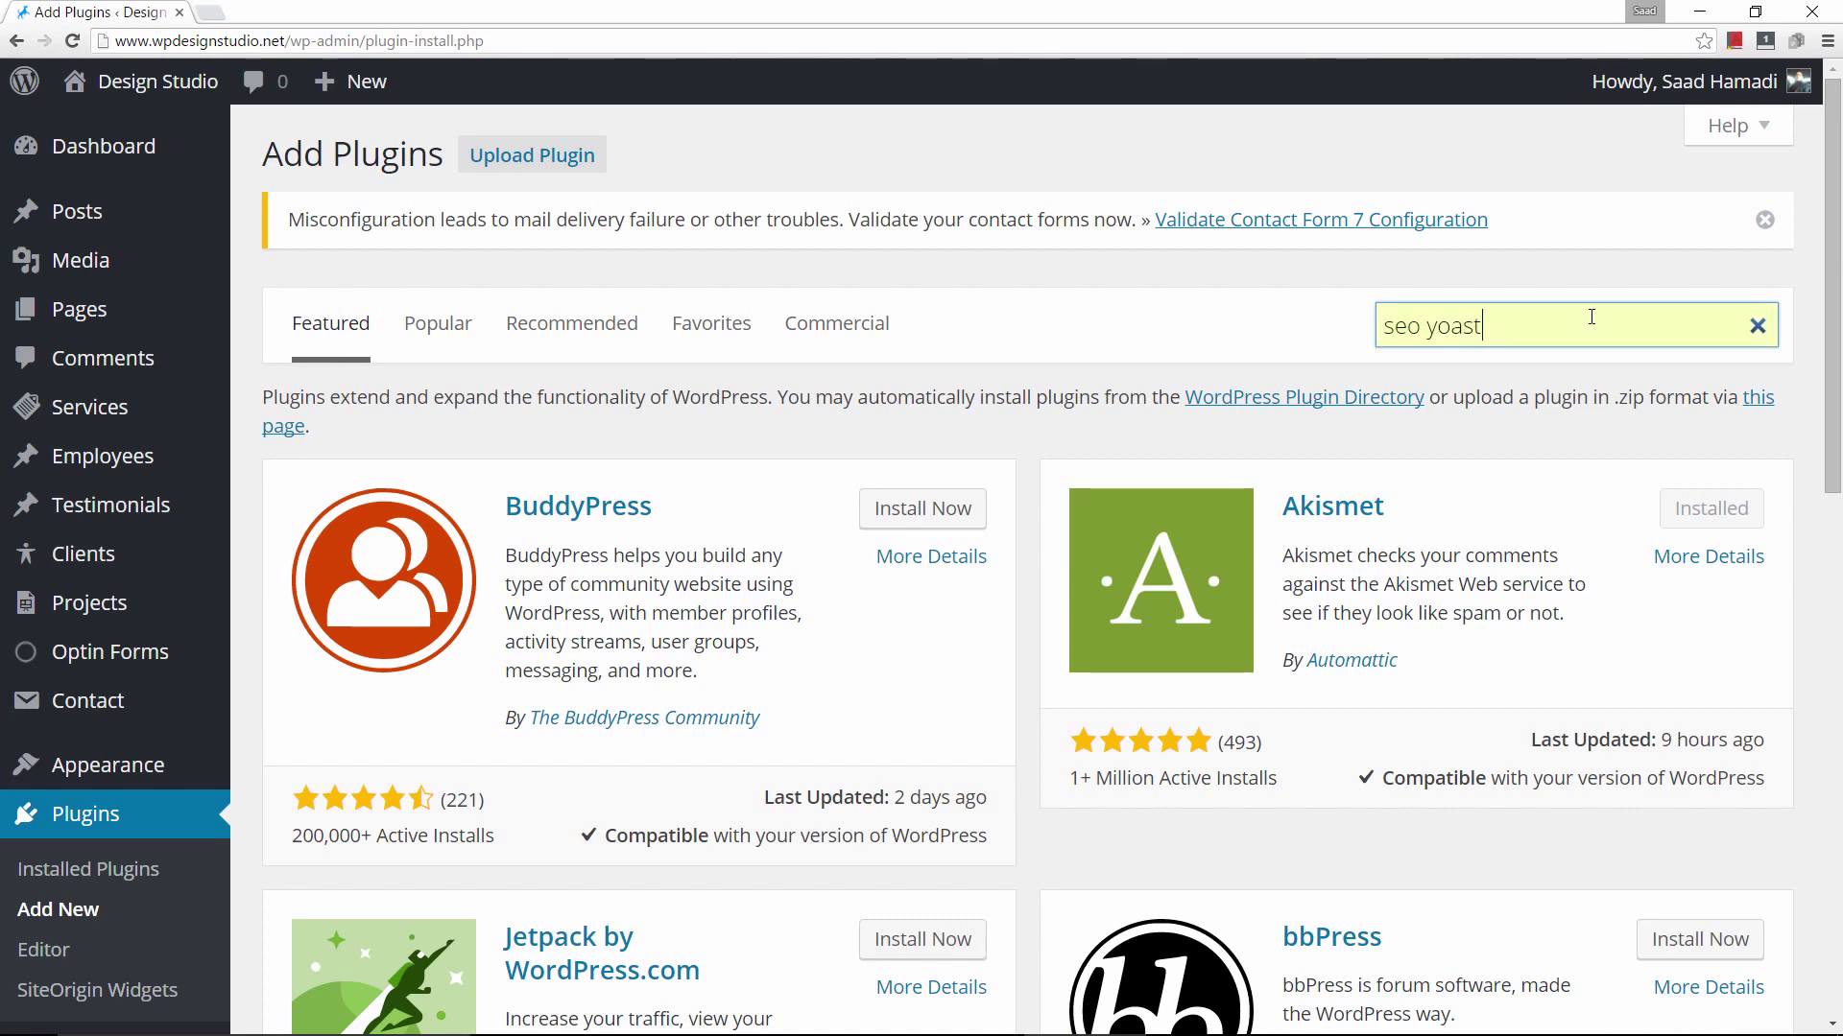
pyautogui.press('Return')
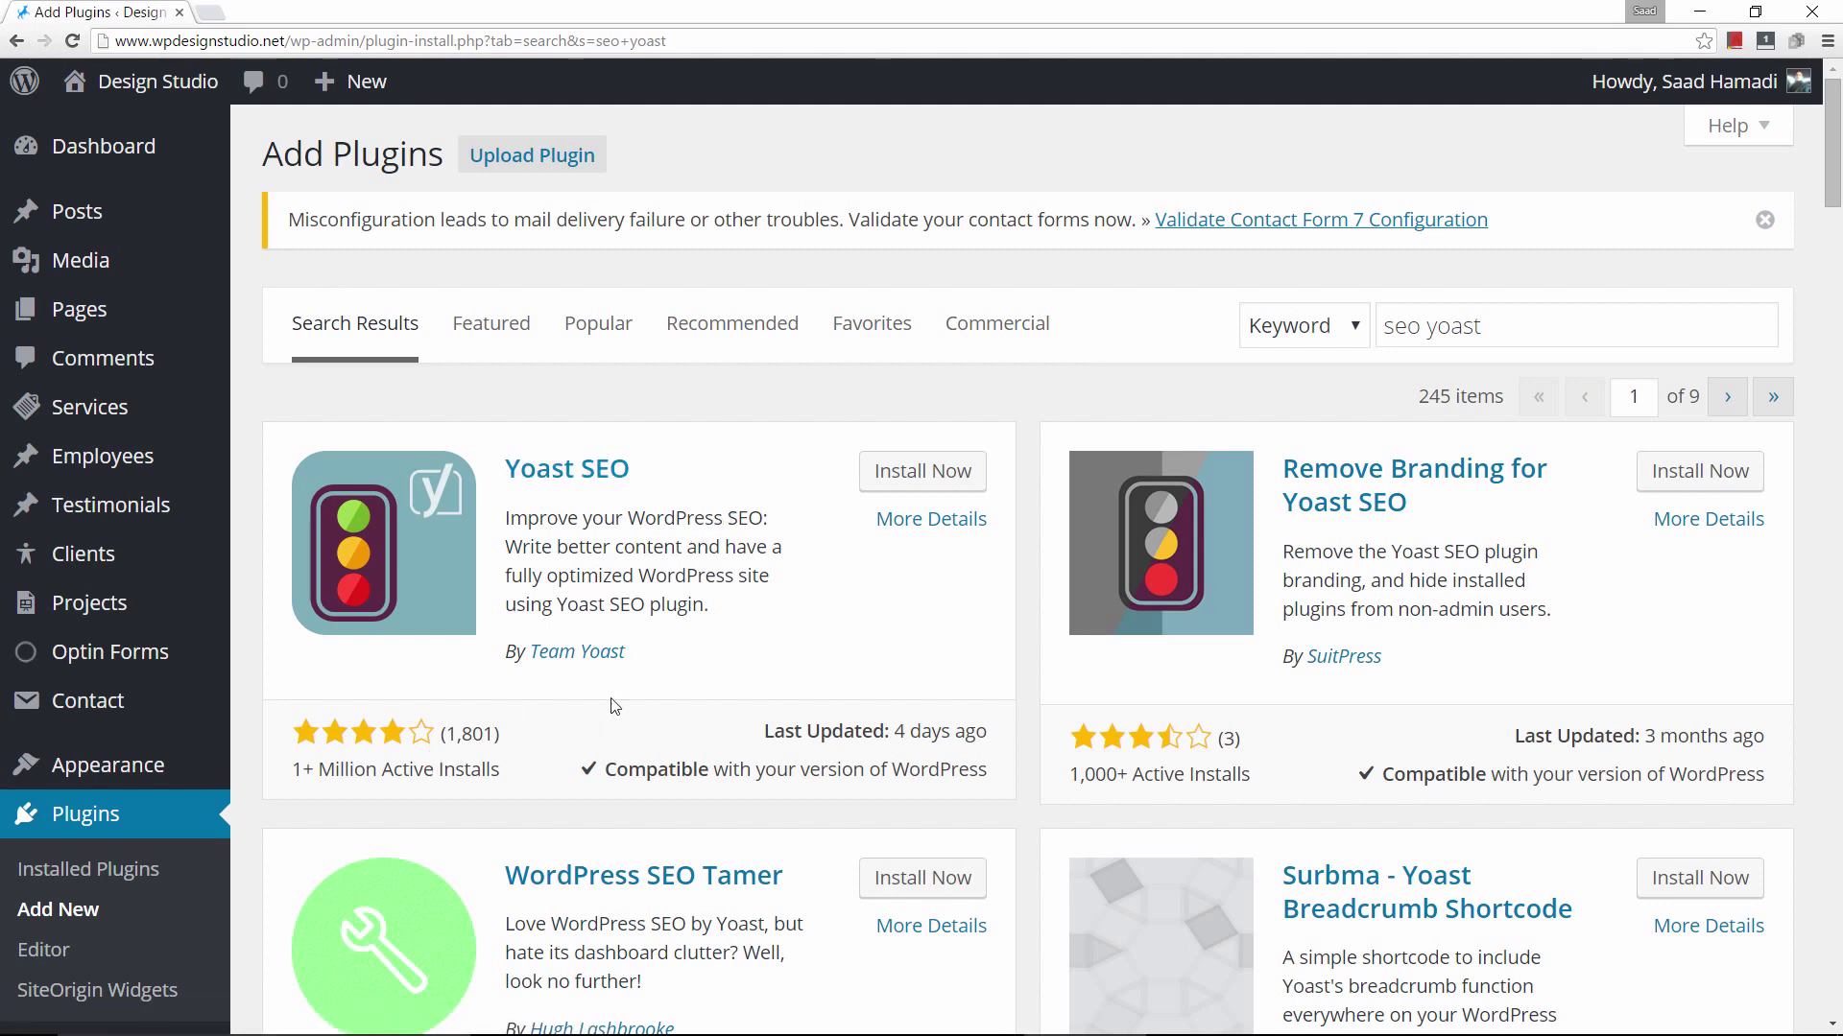
pyautogui.click(936, 471)
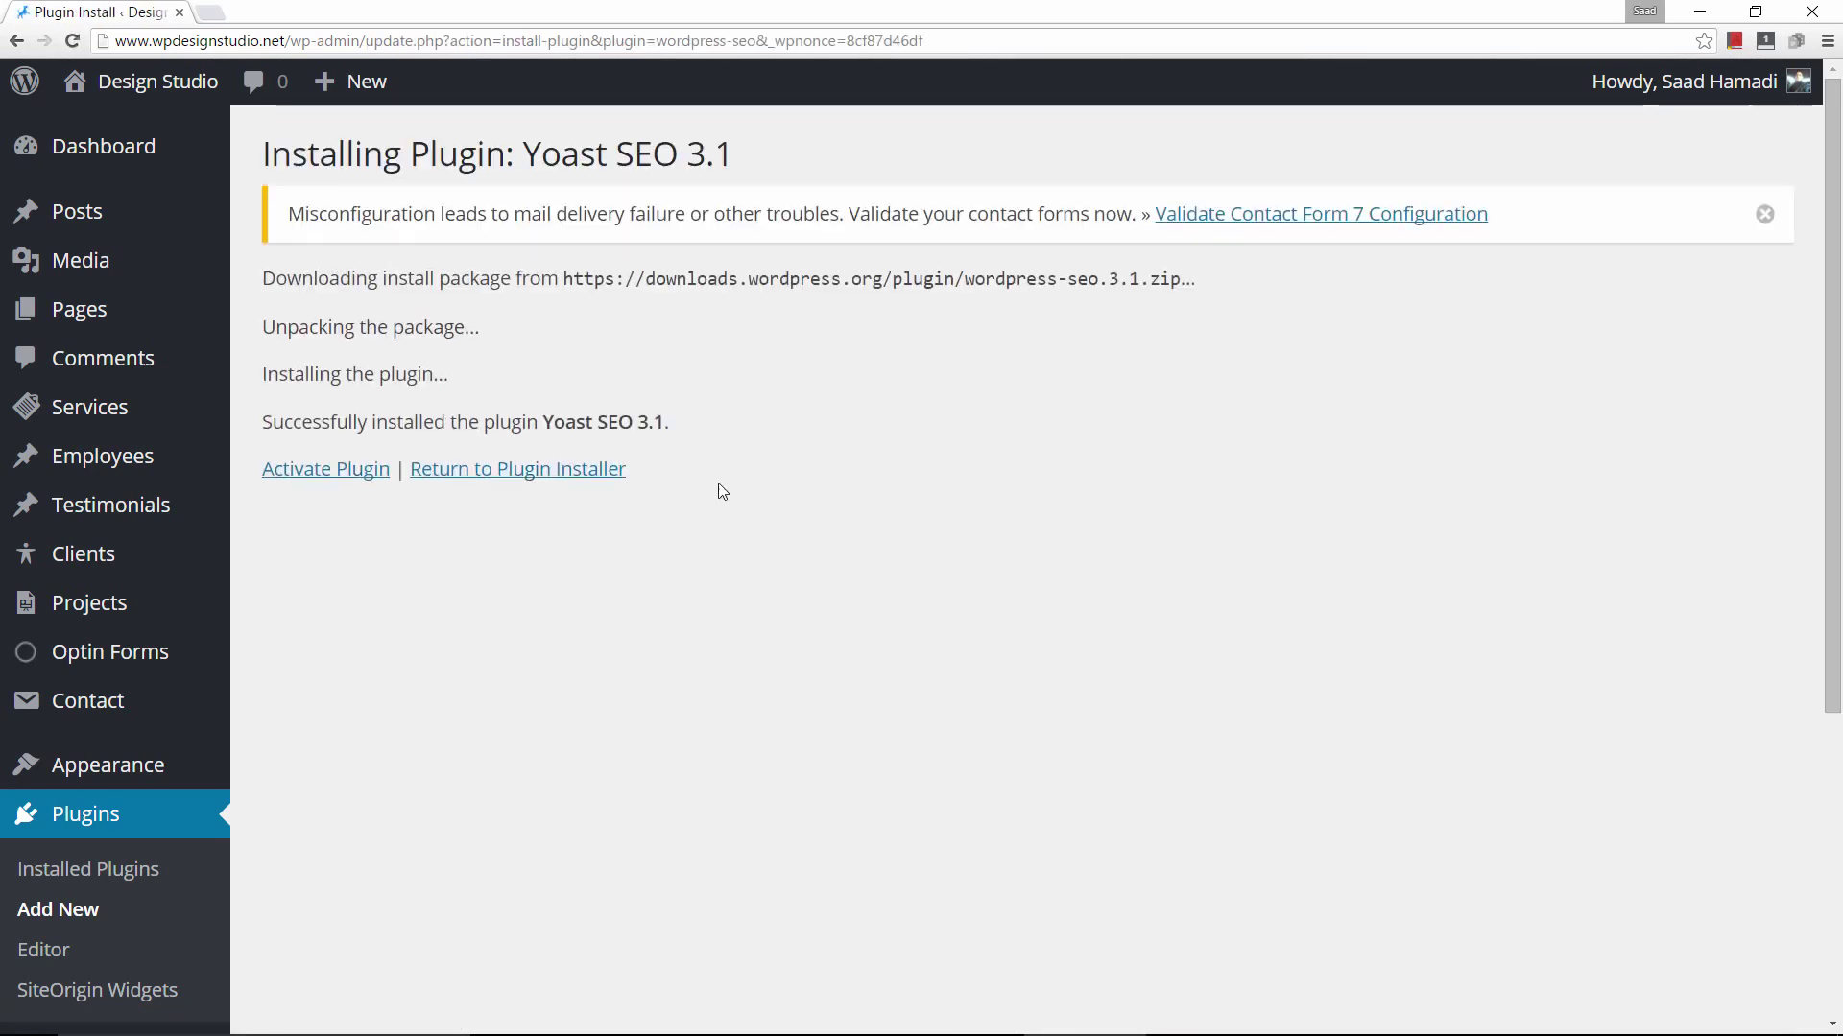
# Activate Yoast SEO and dismiss its welcome tour popup.
pyautogui.click(322, 472)
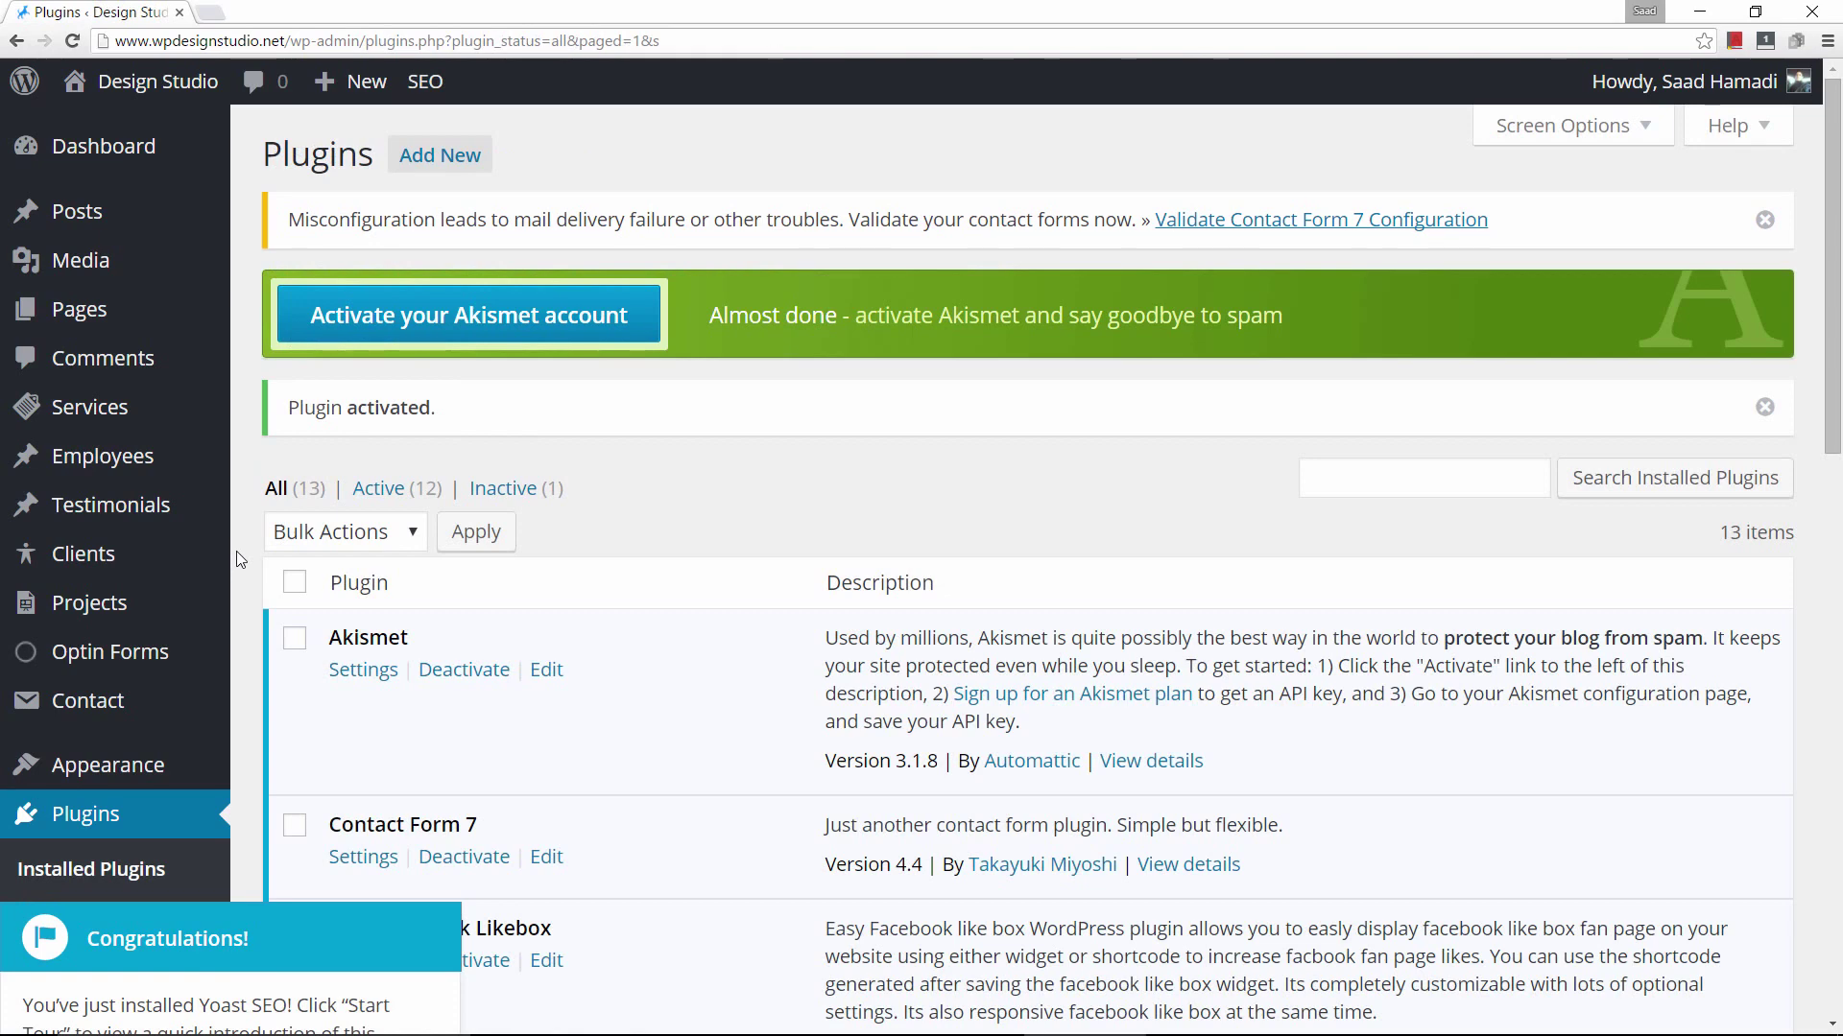
pyautogui.scroll(-4, 236, 554)
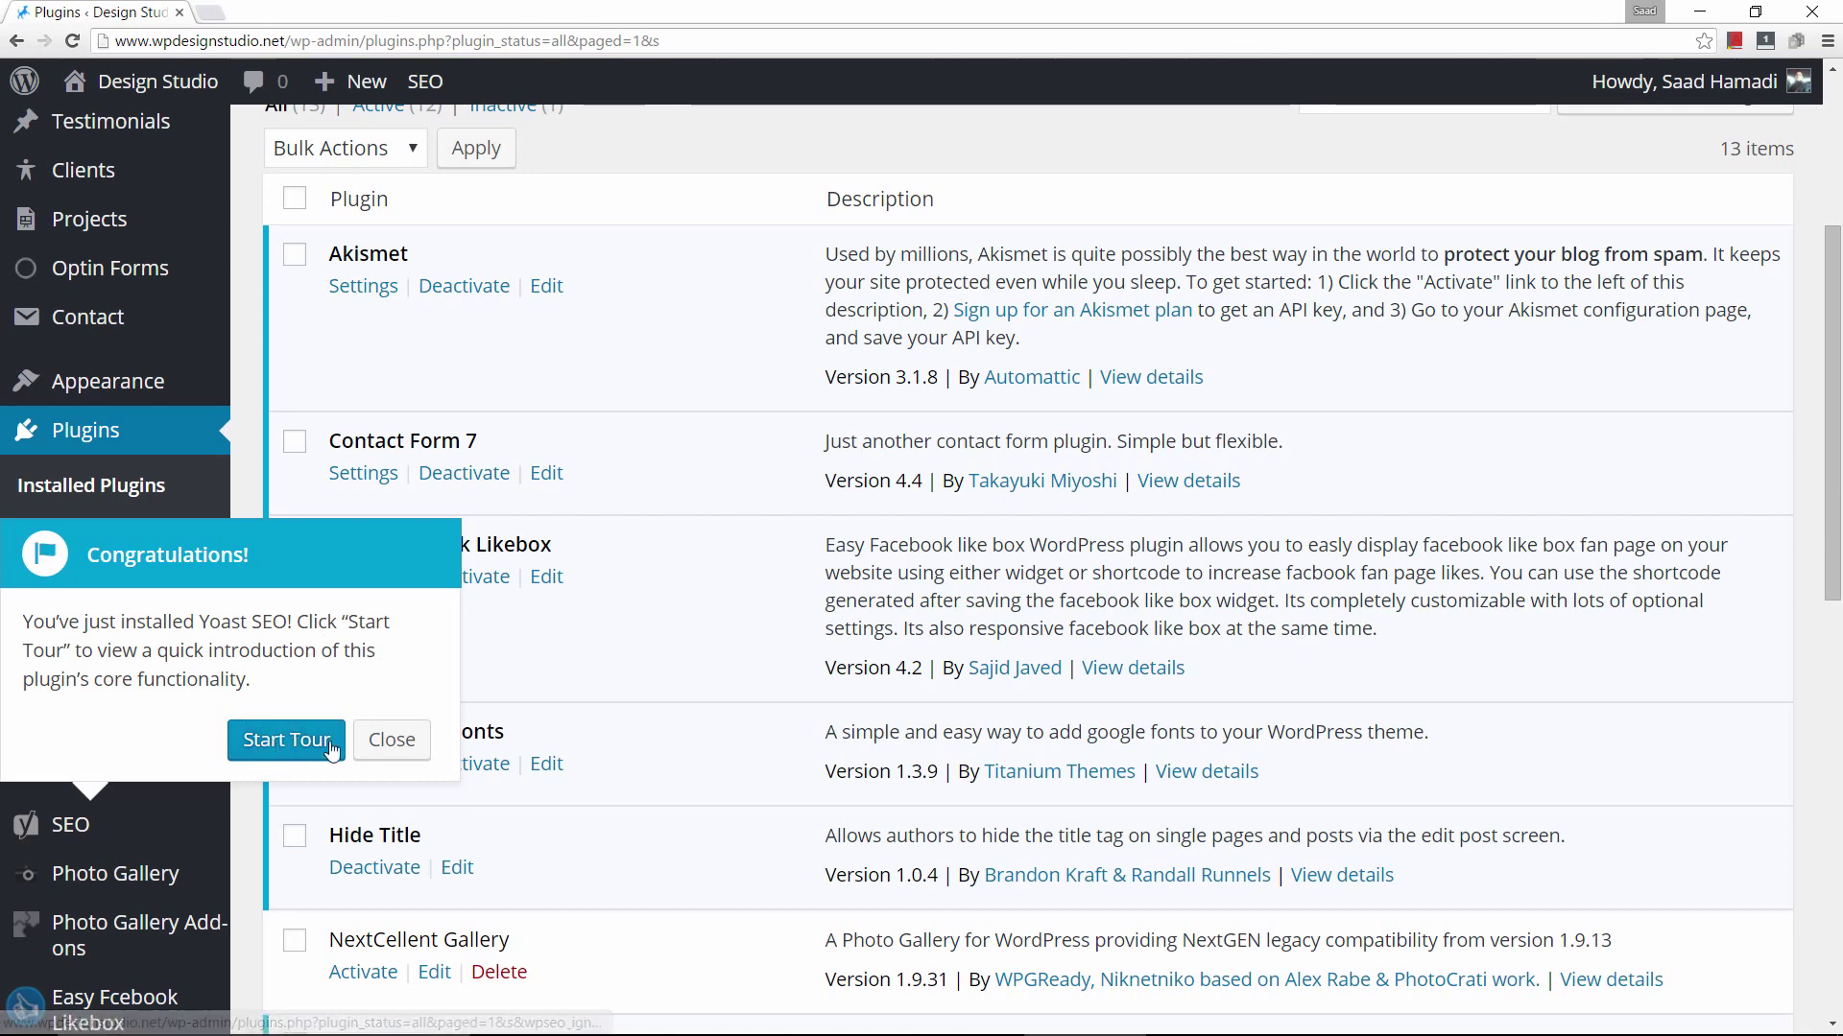
pyautogui.click(391, 742)
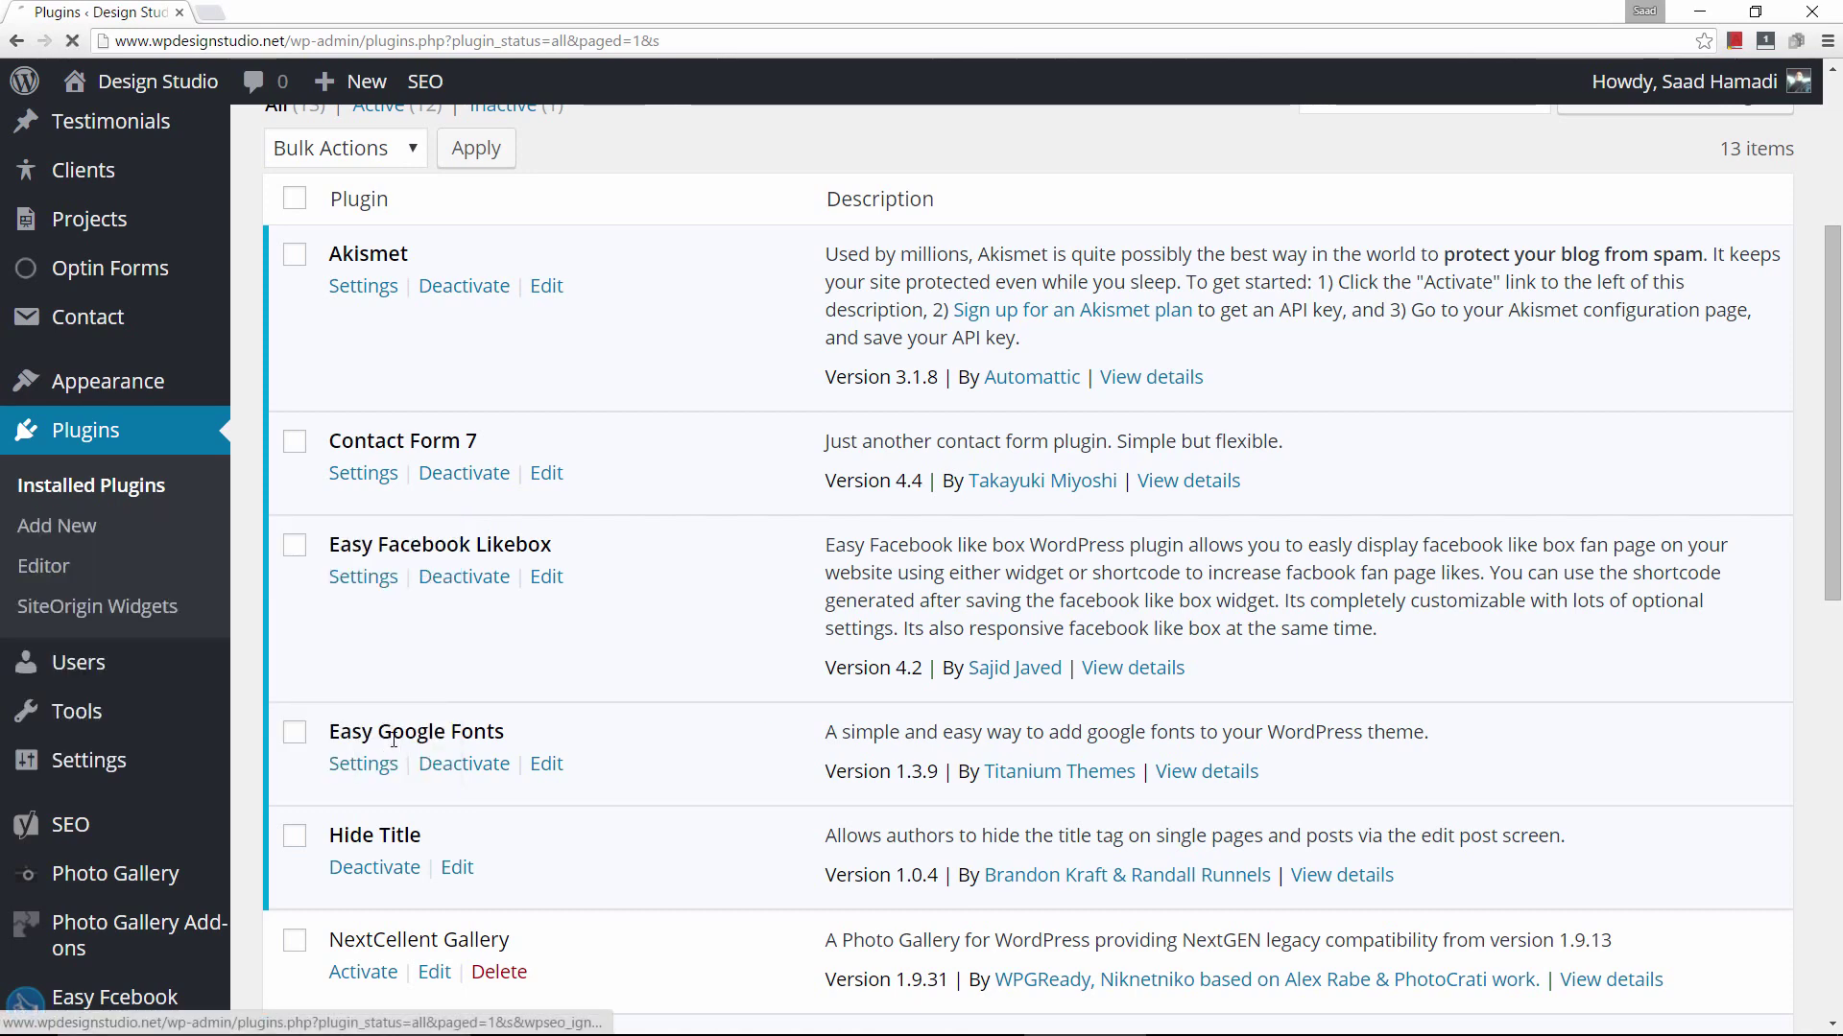
pyautogui.scroll(-3, 125, 672)
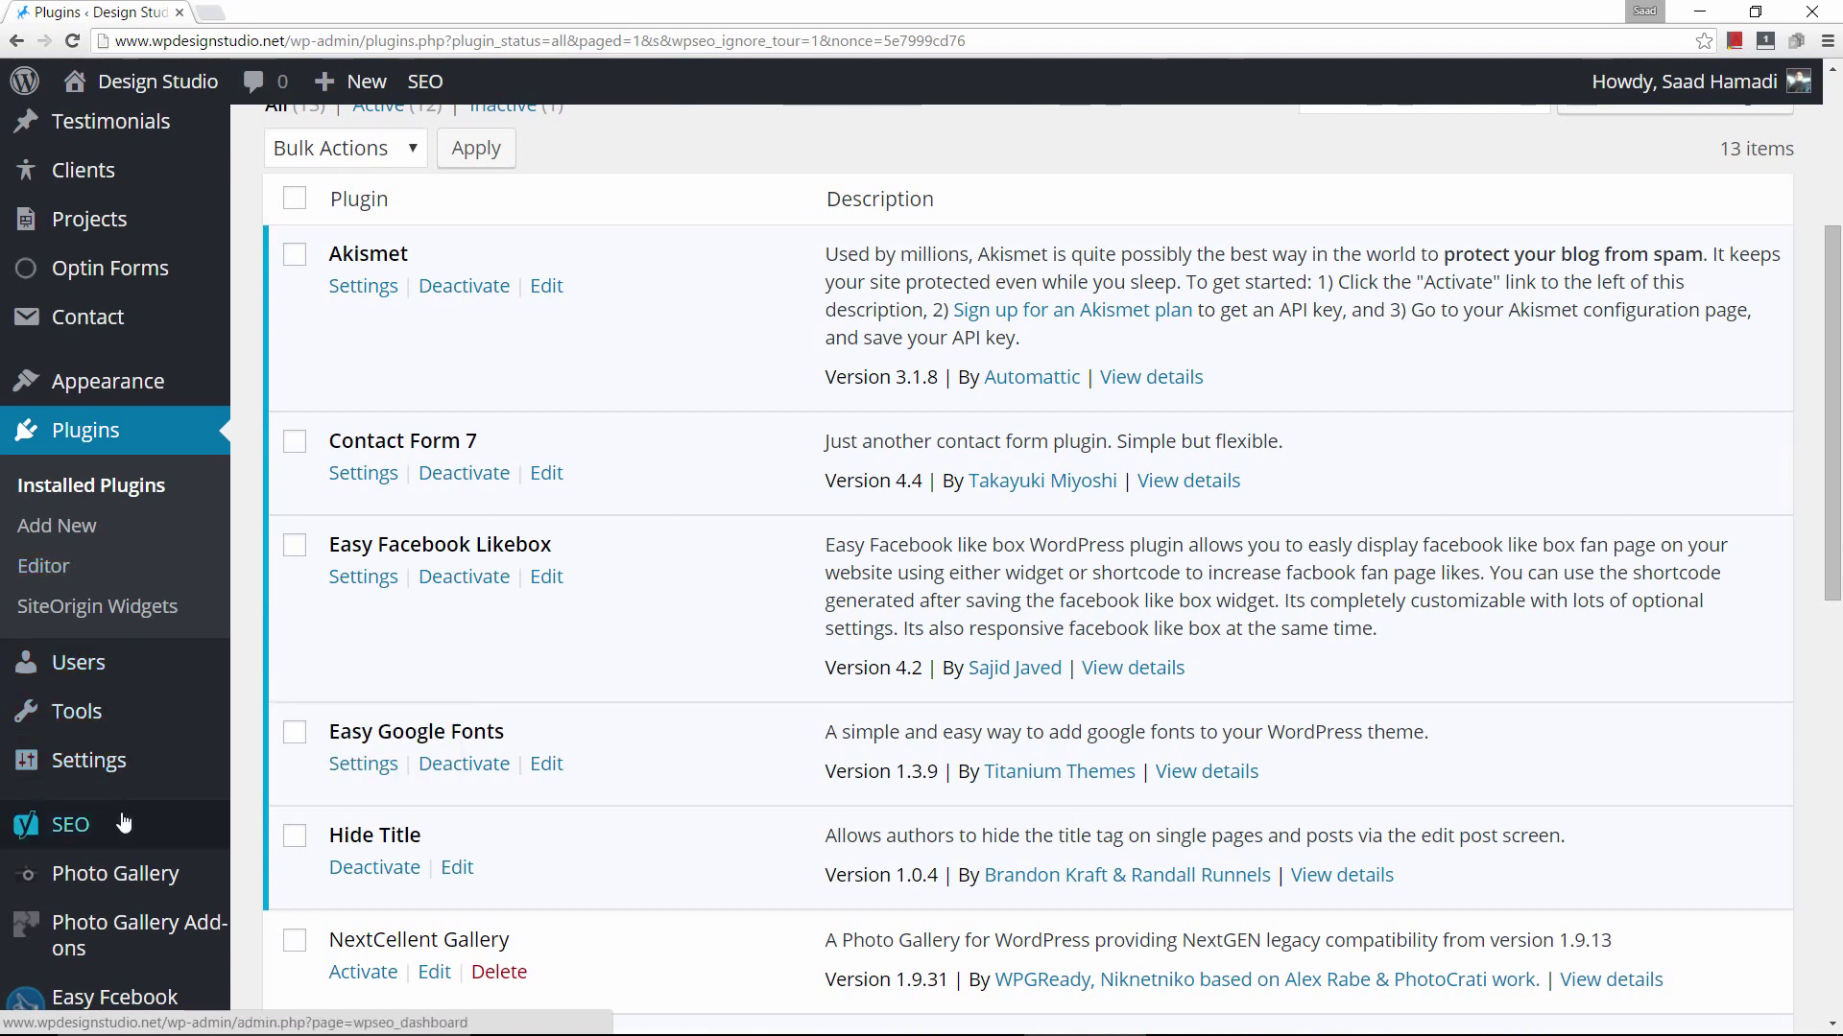
pyautogui.moveTo(81, 826)
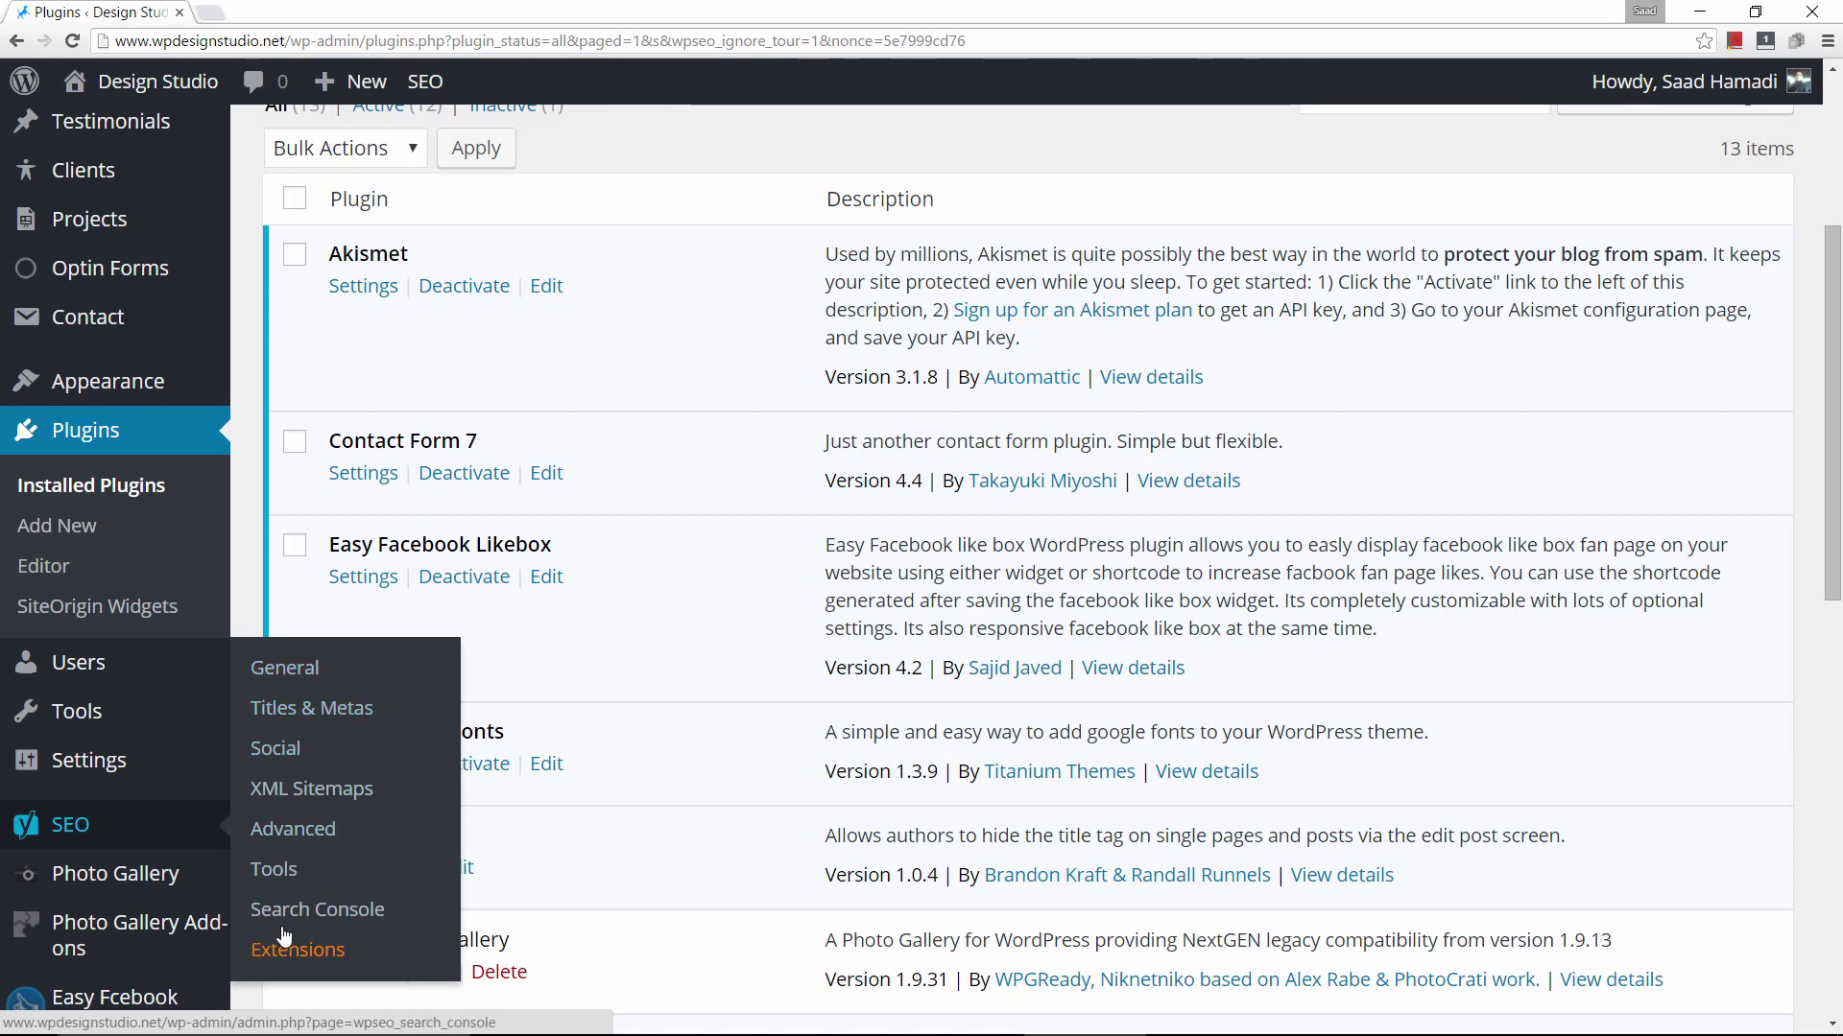
# Open Yoast SEO General settings on Your Info and review the website name fields.
pyautogui.click(313, 676)
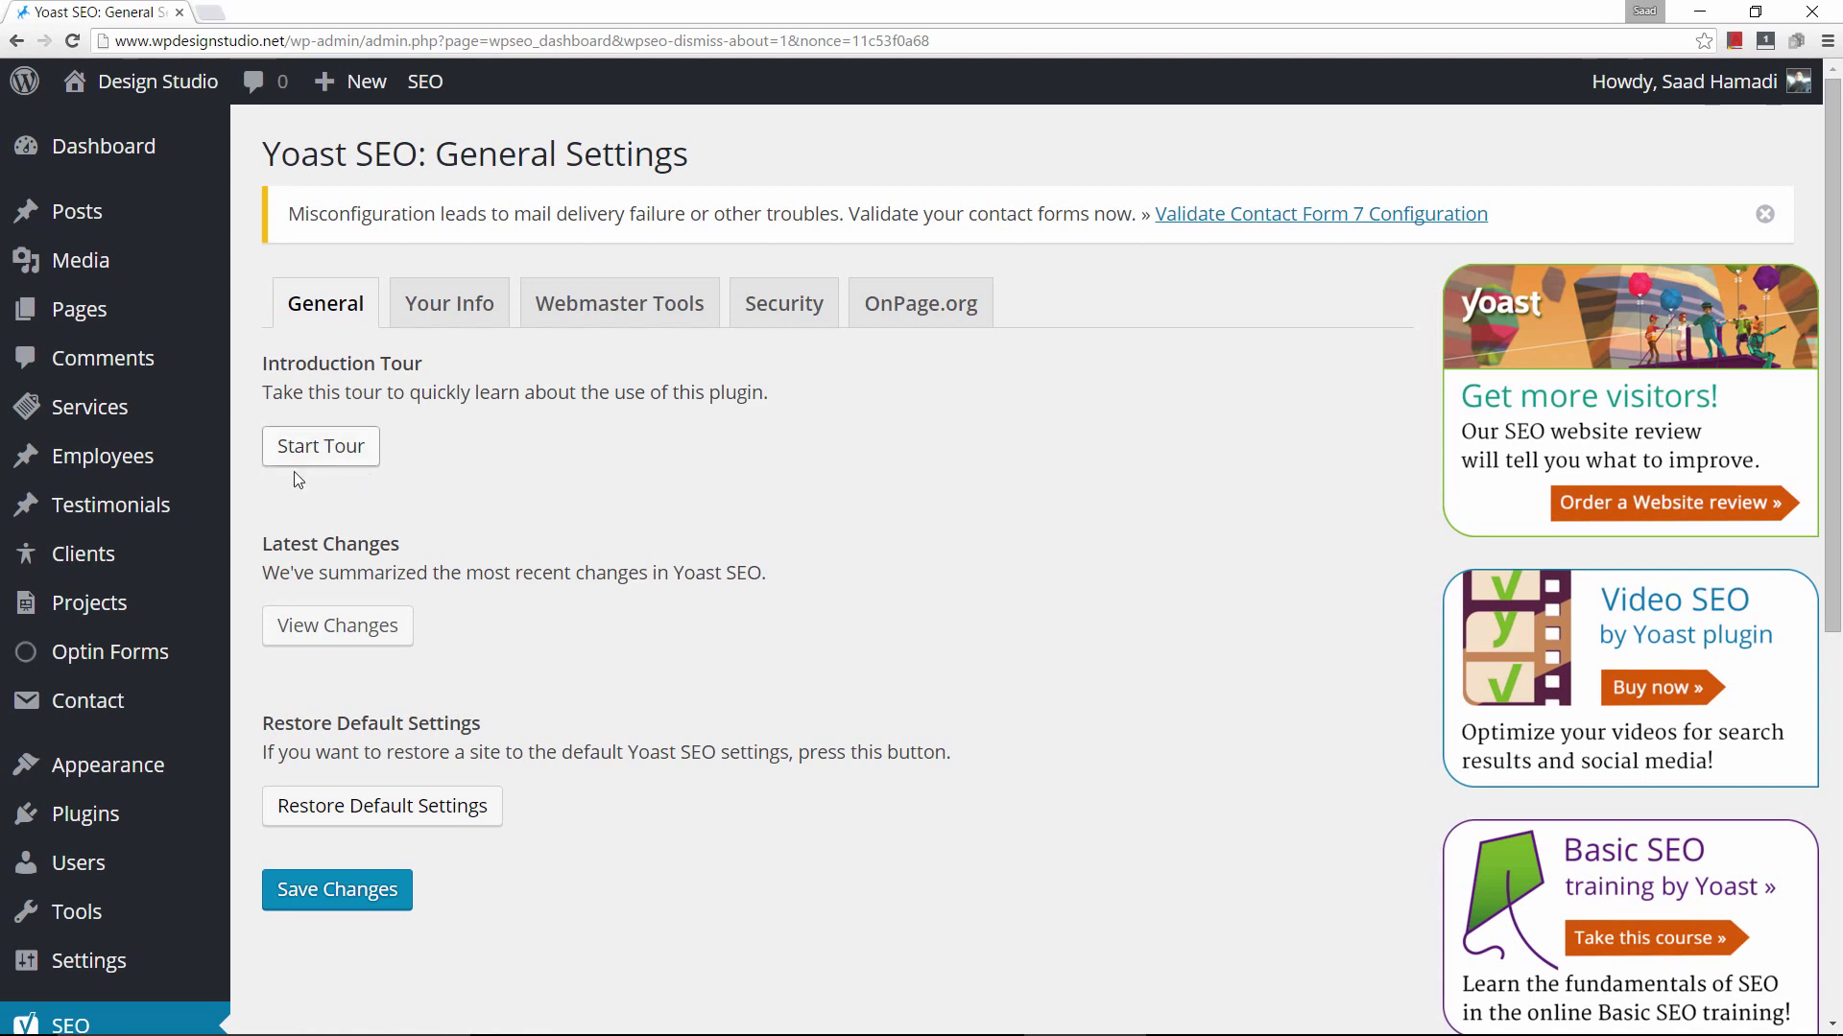
pyautogui.click(434, 309)
pyautogui.click(660, 500)
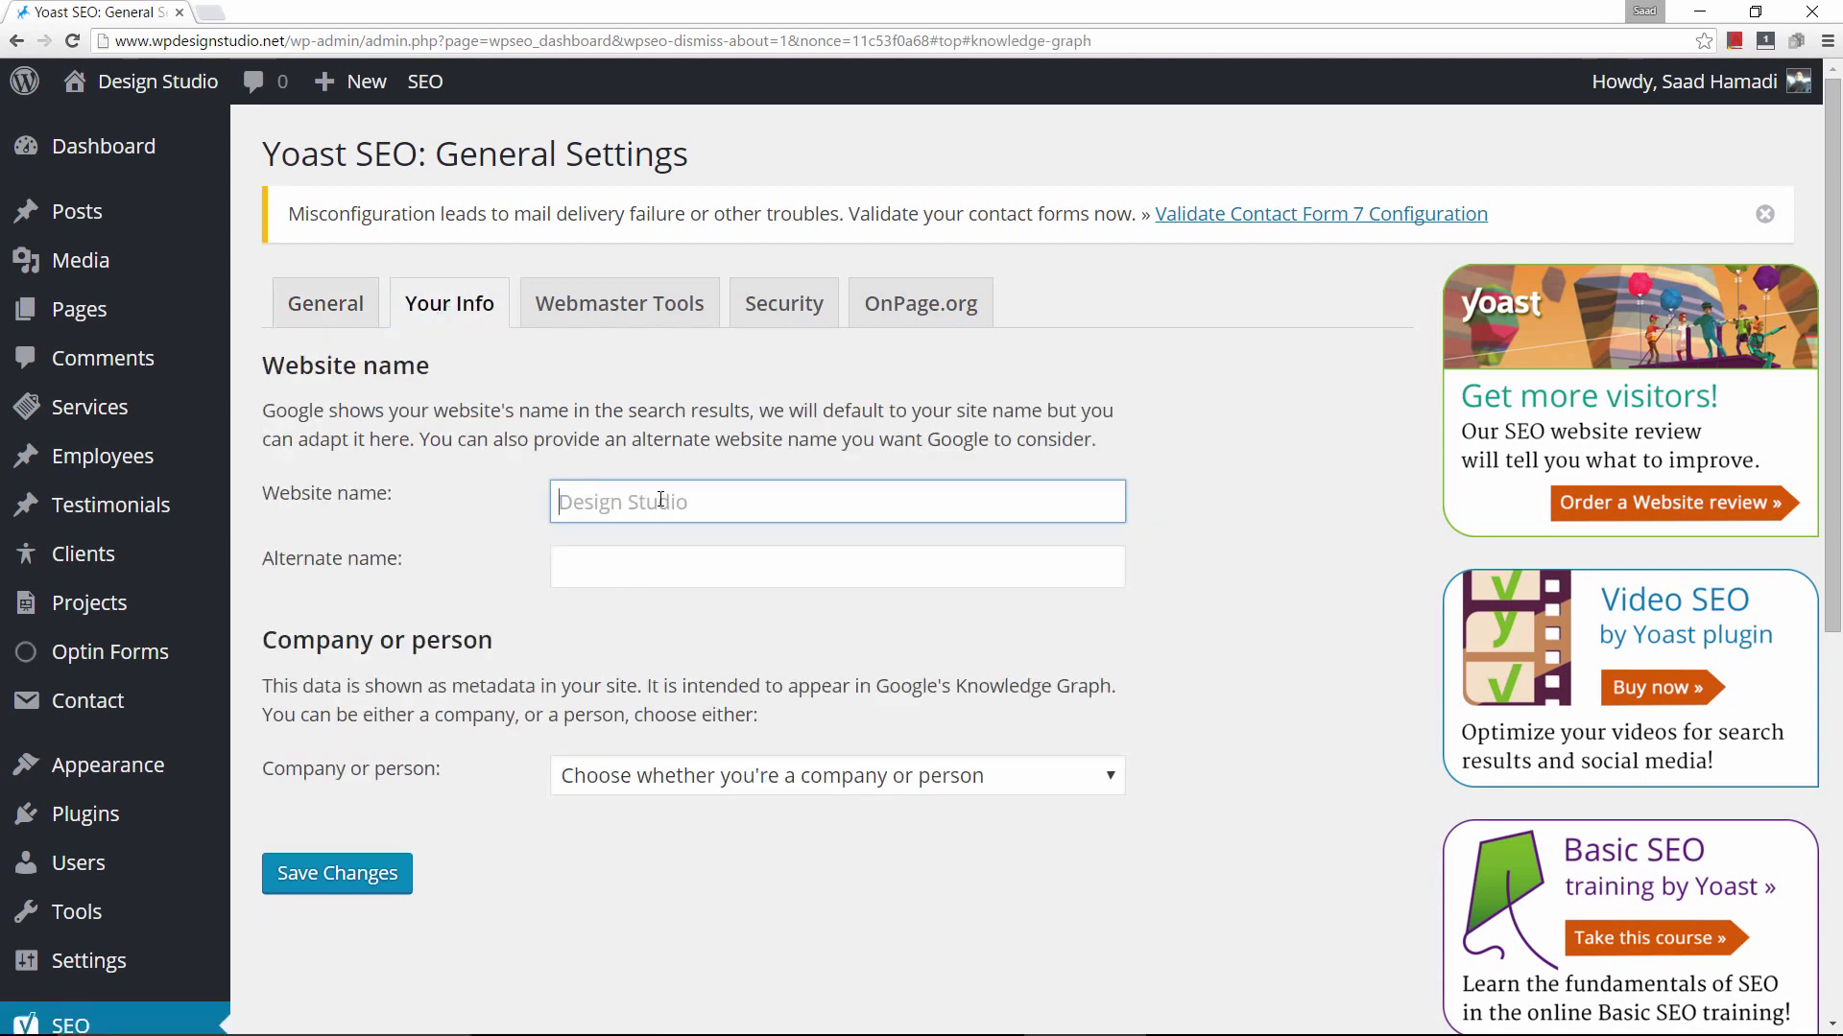
pyautogui.click(718, 502)
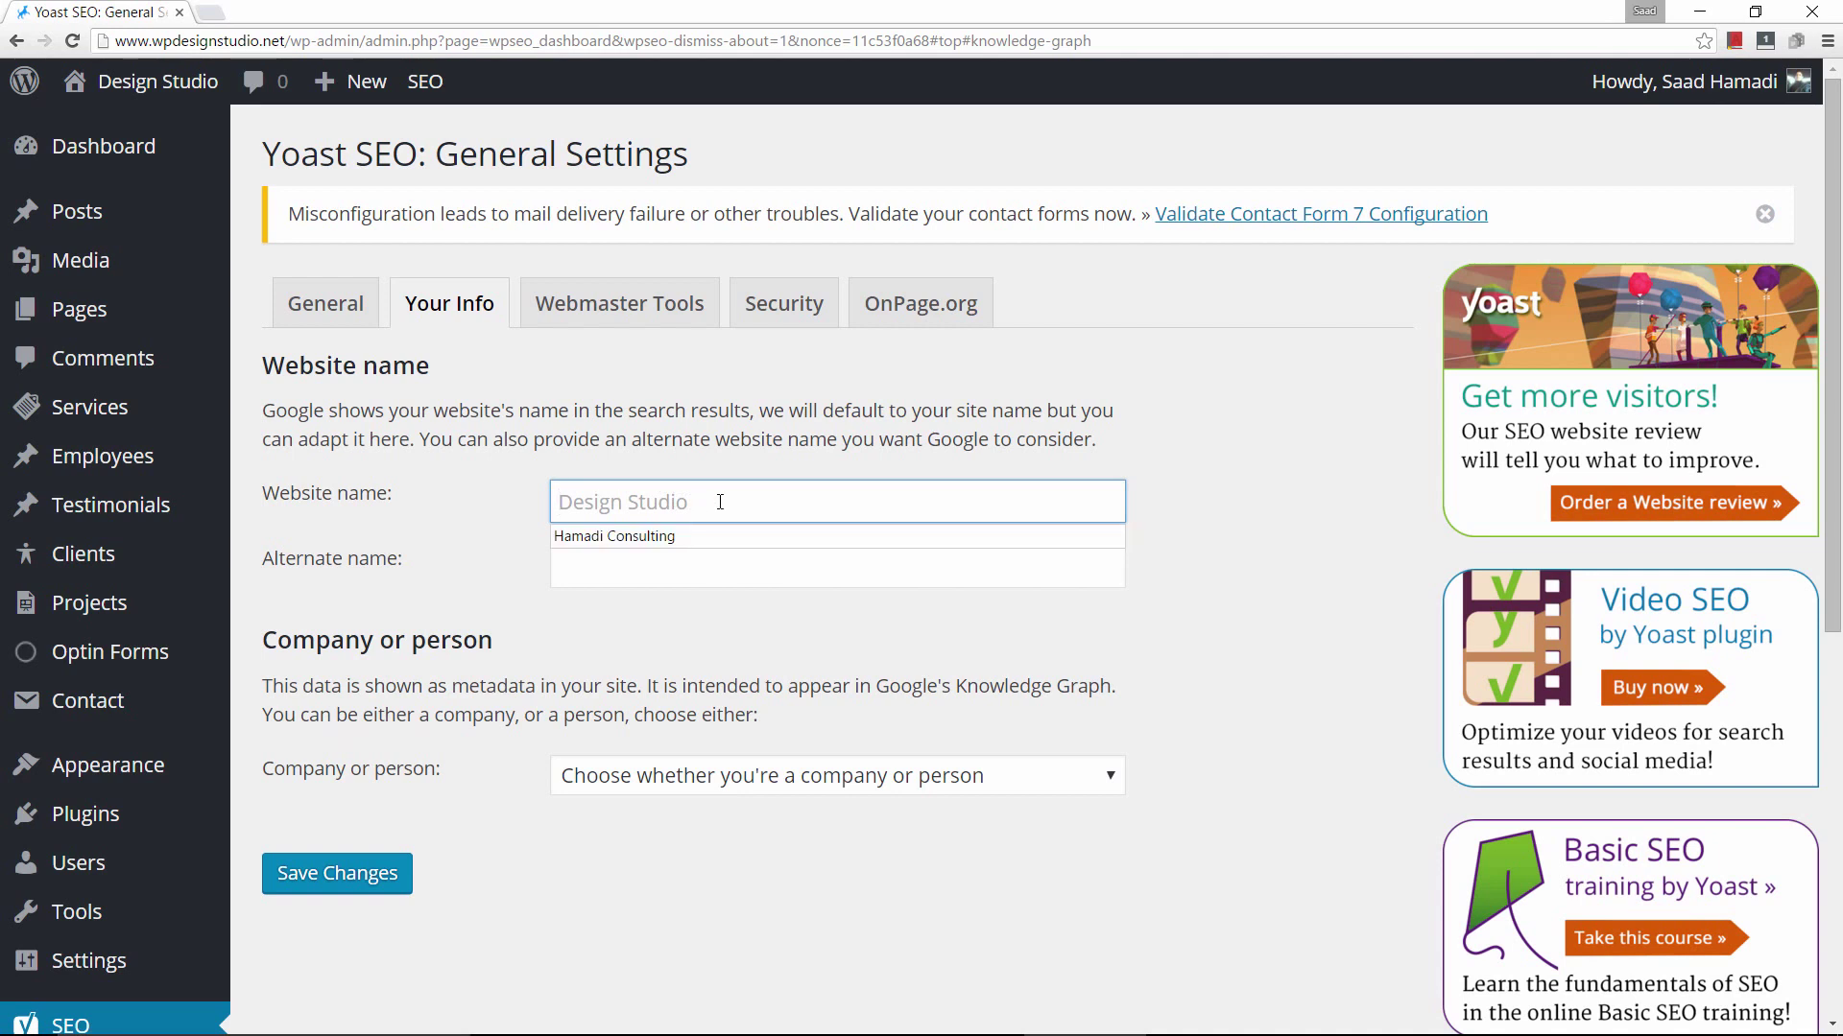
pyautogui.click(495, 484)
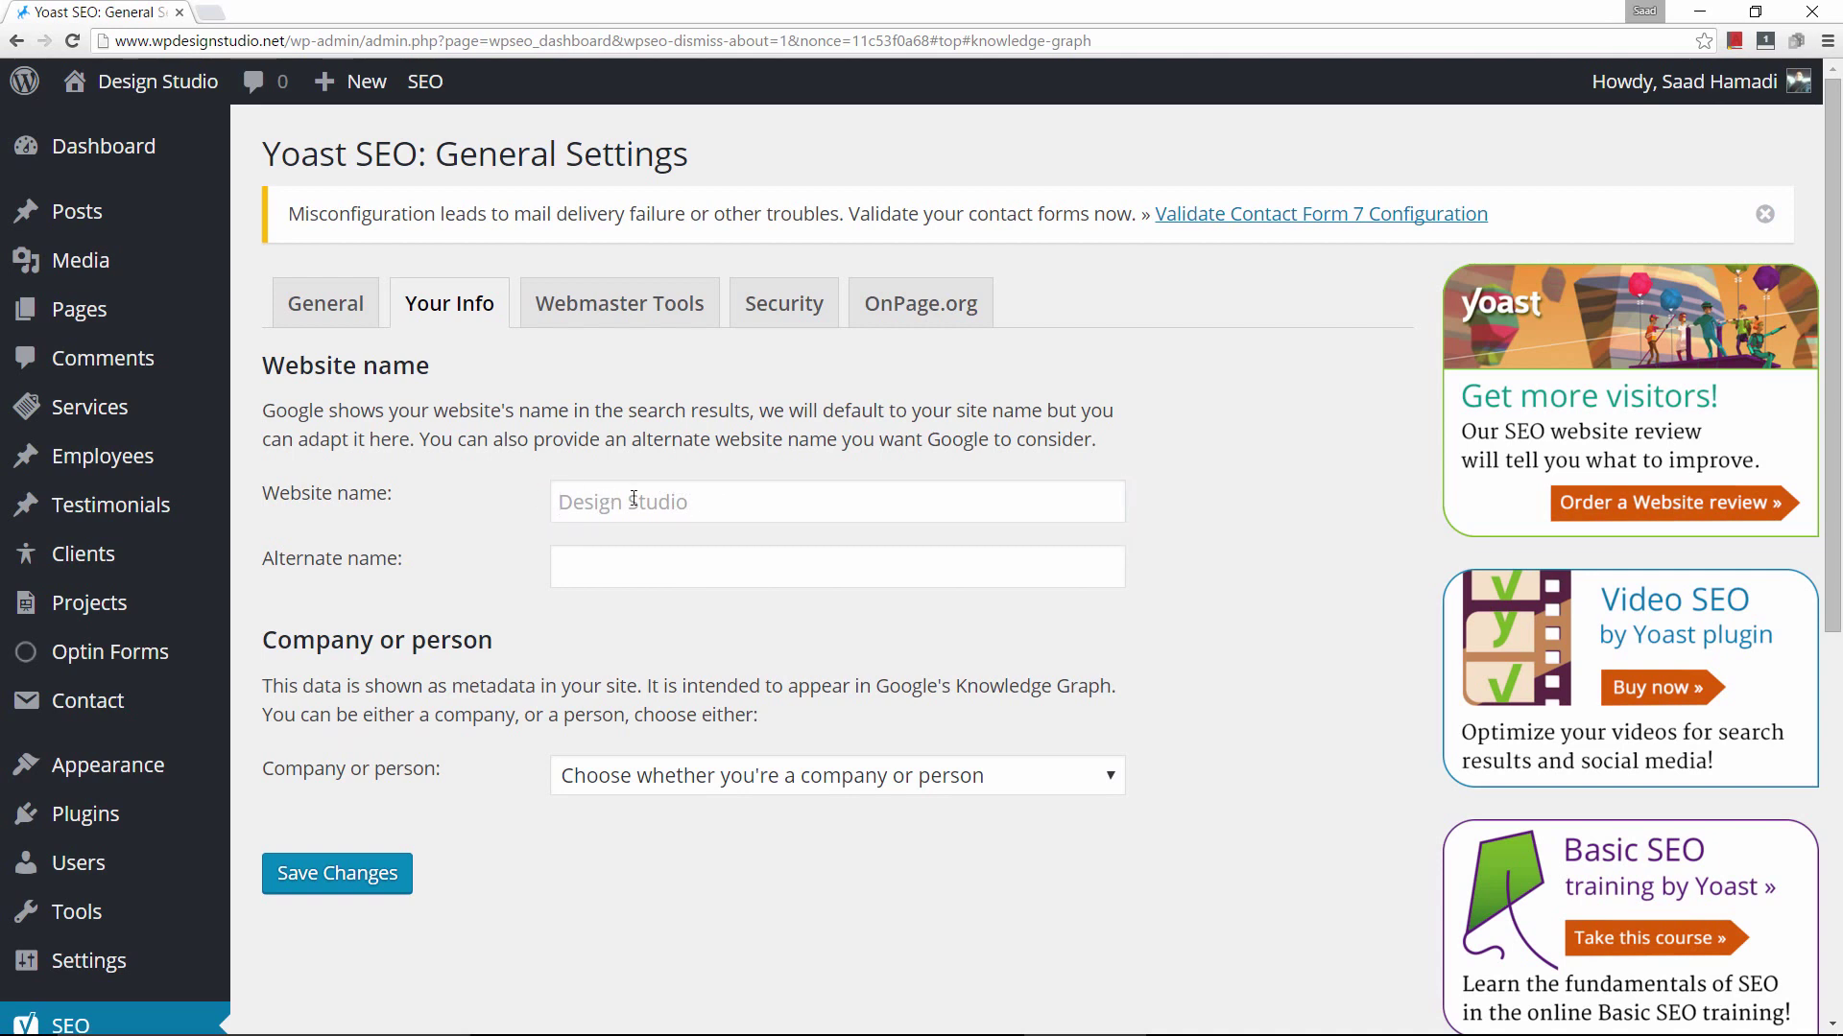
pyautogui.click(615, 562)
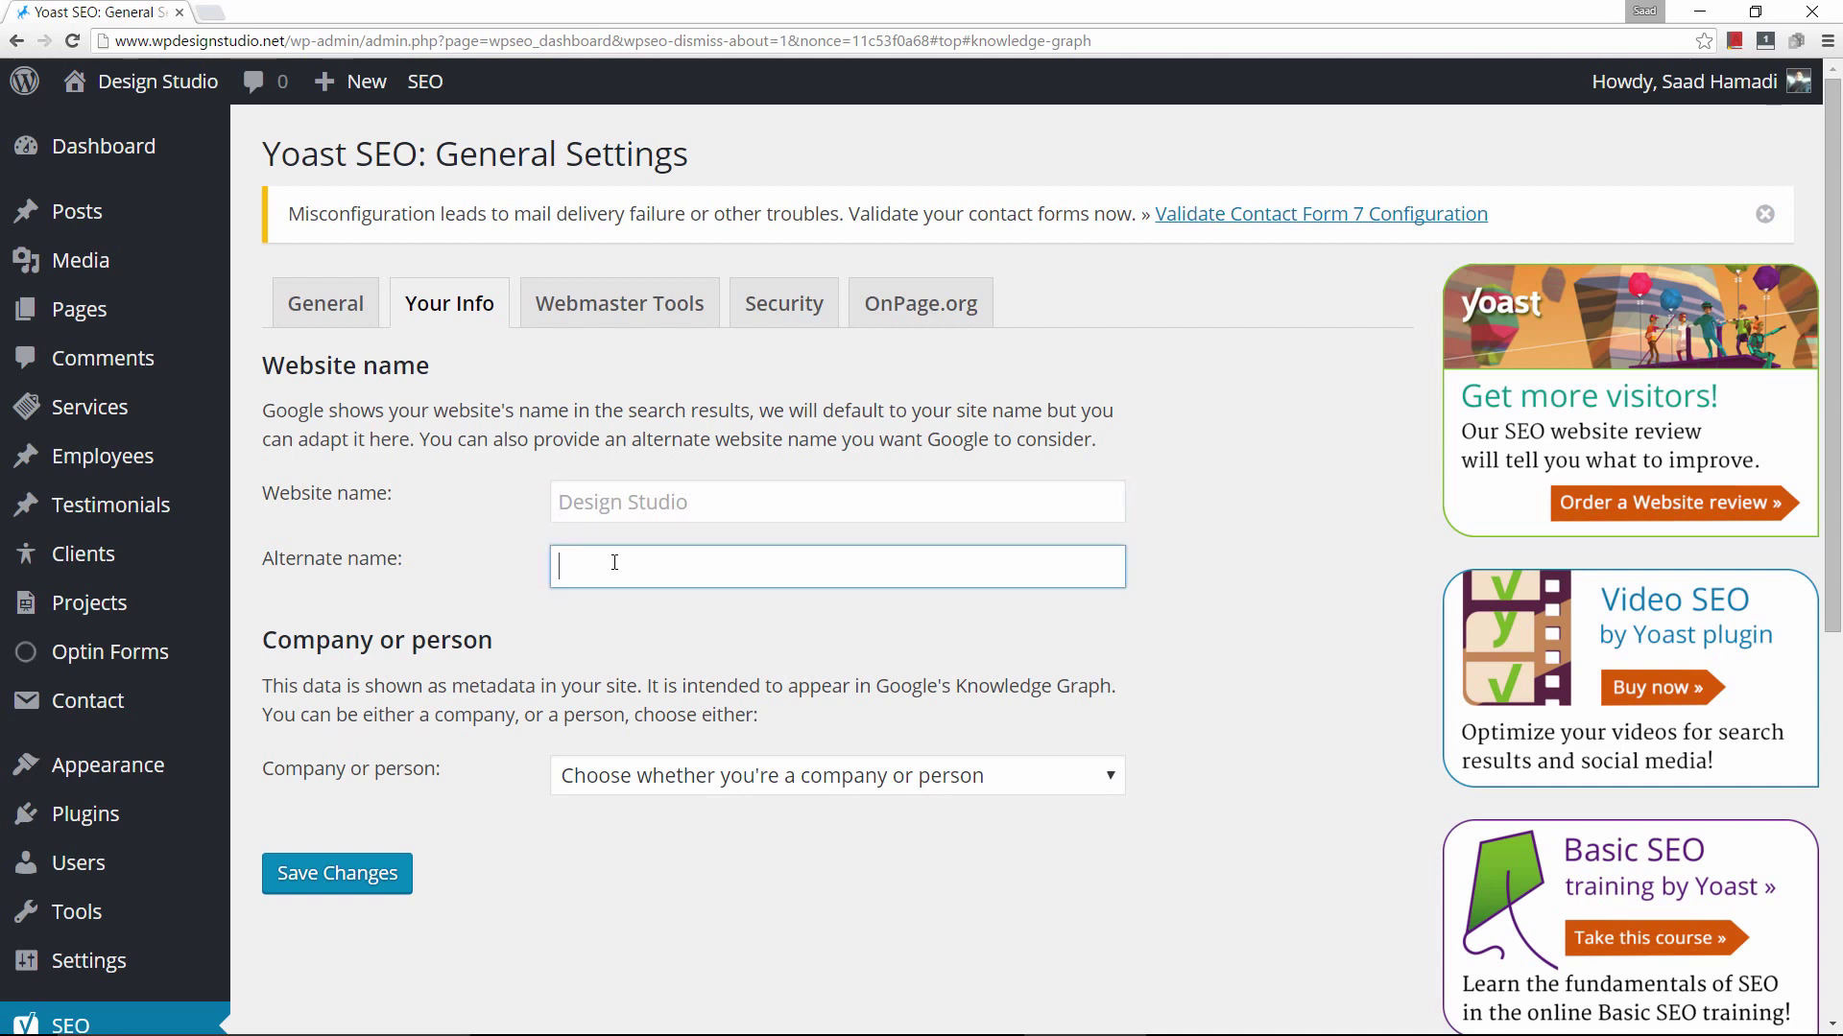
# Set the site identity to Person and enter the owner's full name.
pyautogui.click(1110, 785)
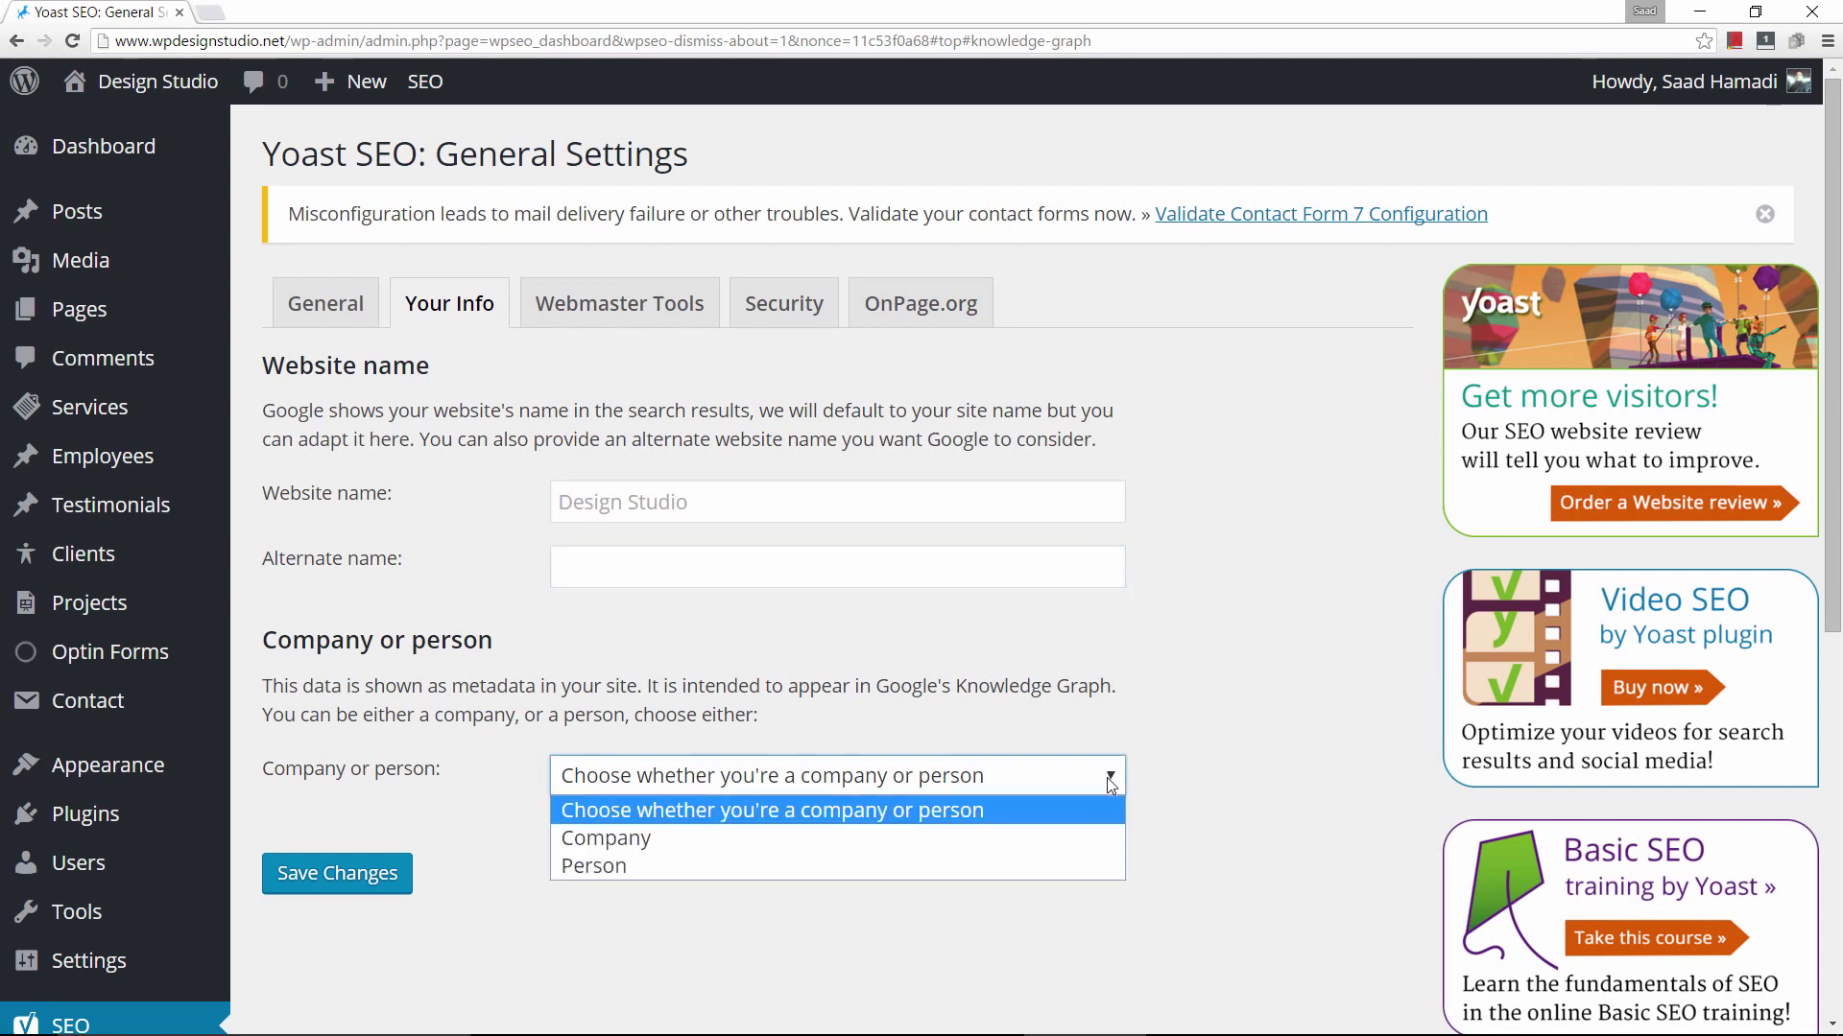
pyautogui.click(636, 866)
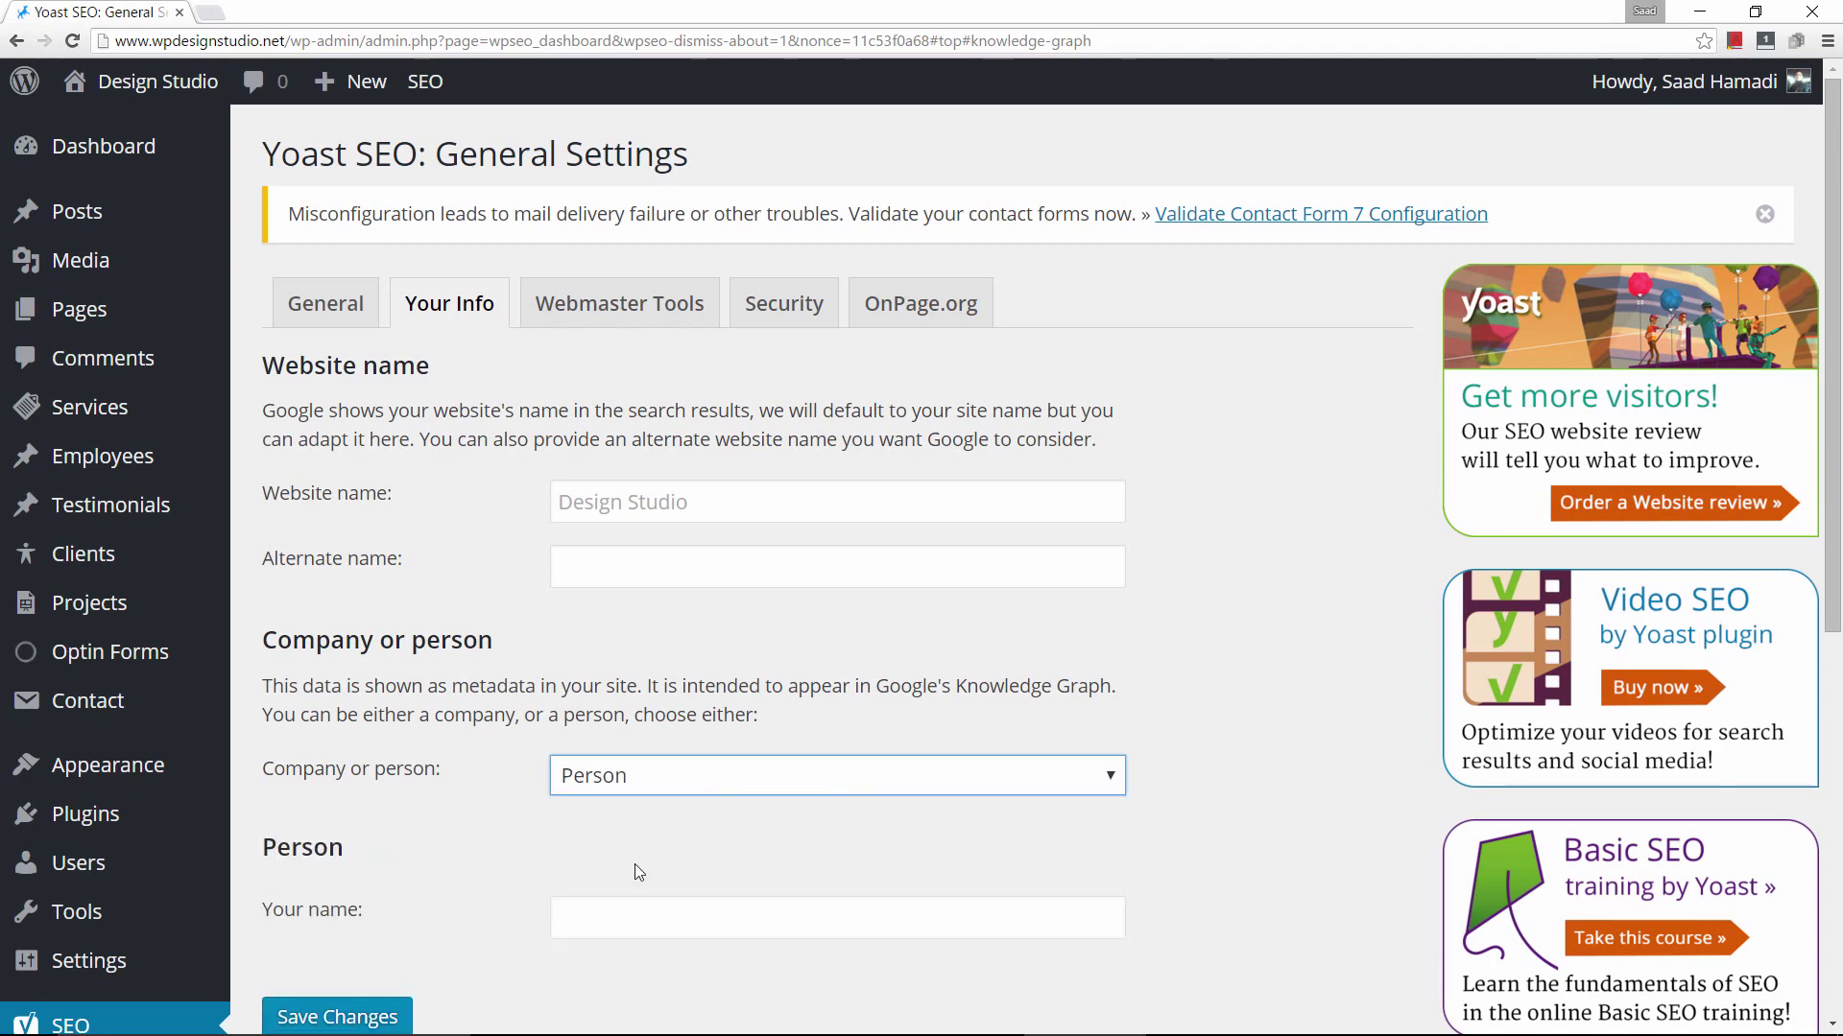
pyautogui.scroll(-3, 676, 664)
pyautogui.click(678, 637)
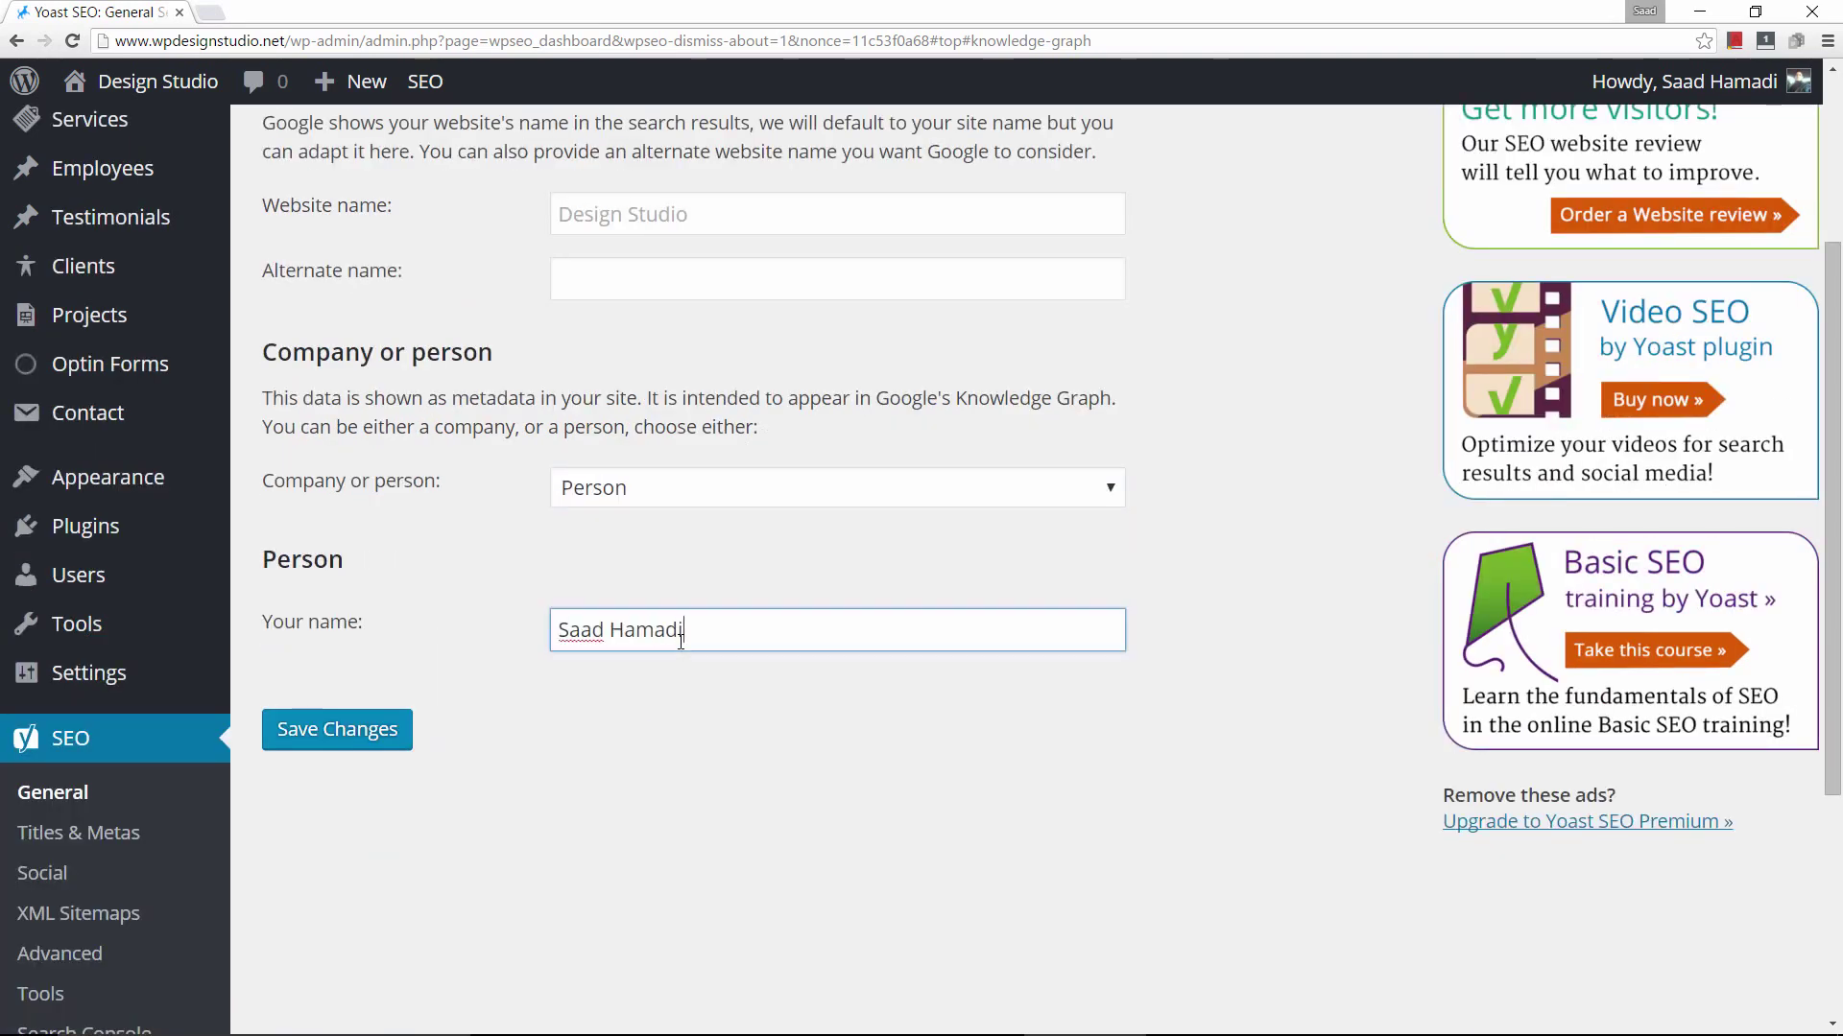
pyautogui.scroll(3, 578, 948)
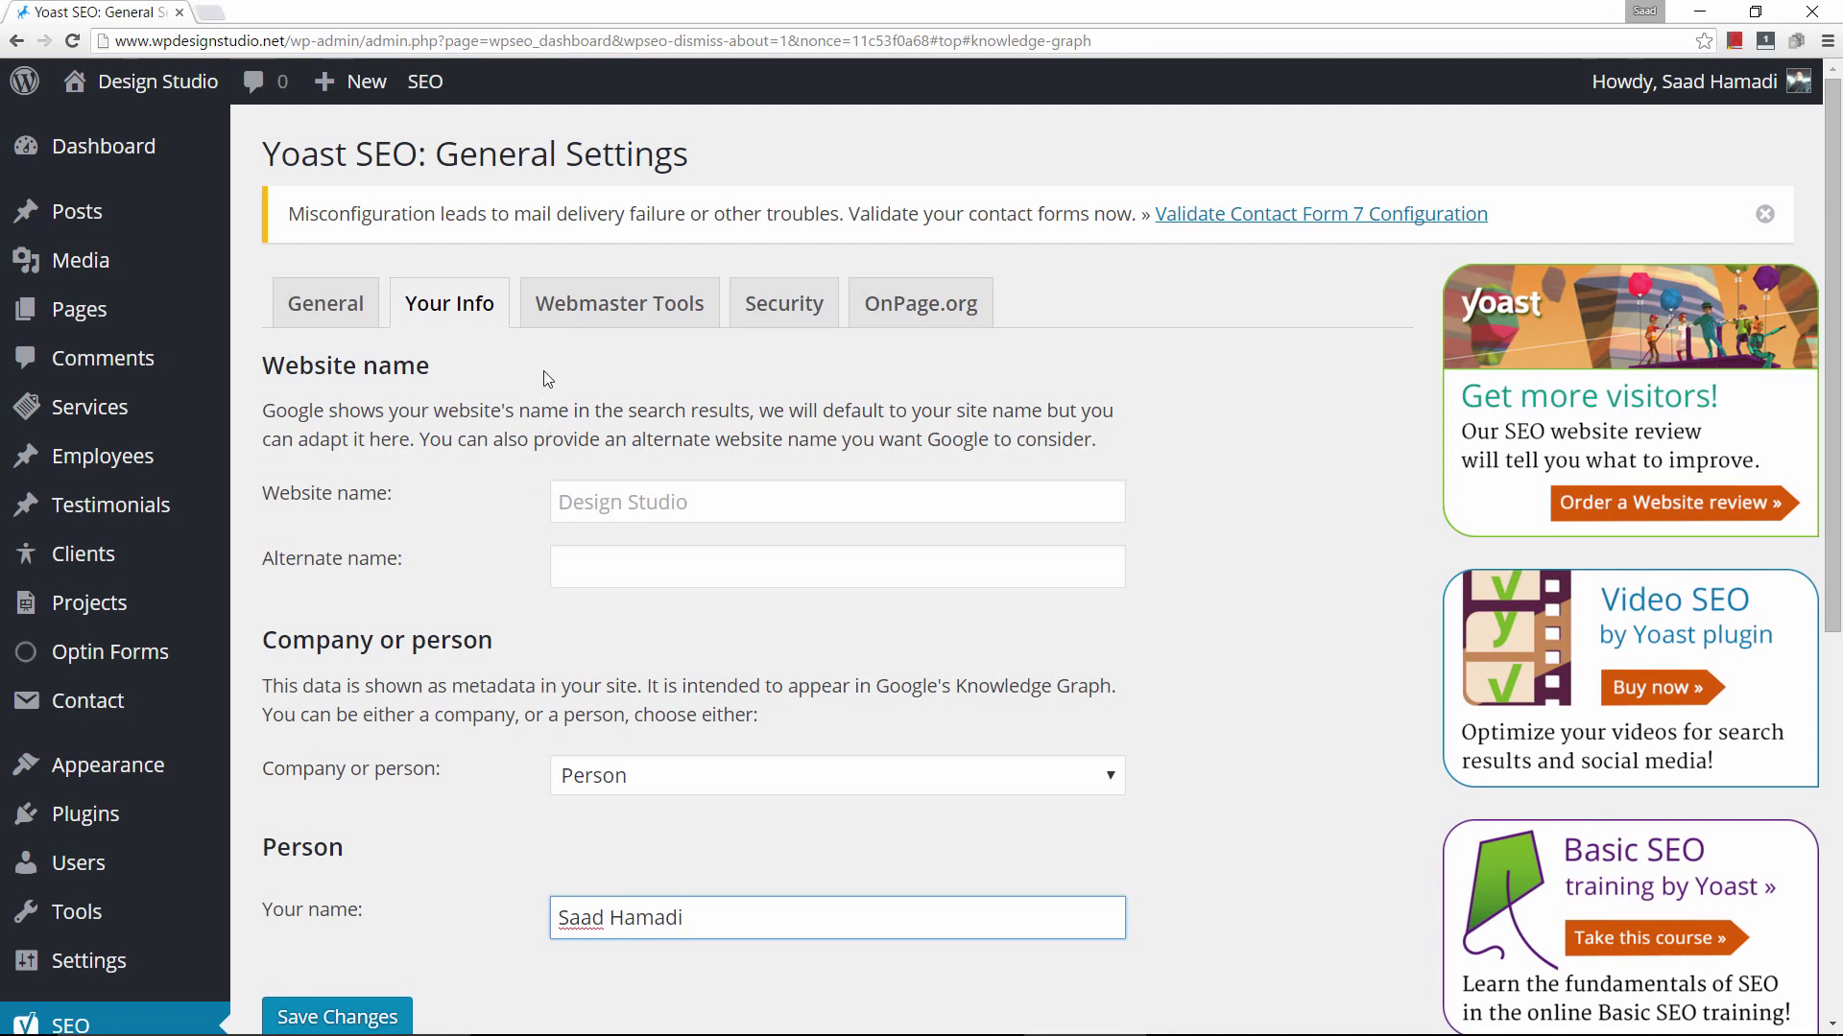
pyautogui.click(619, 303)
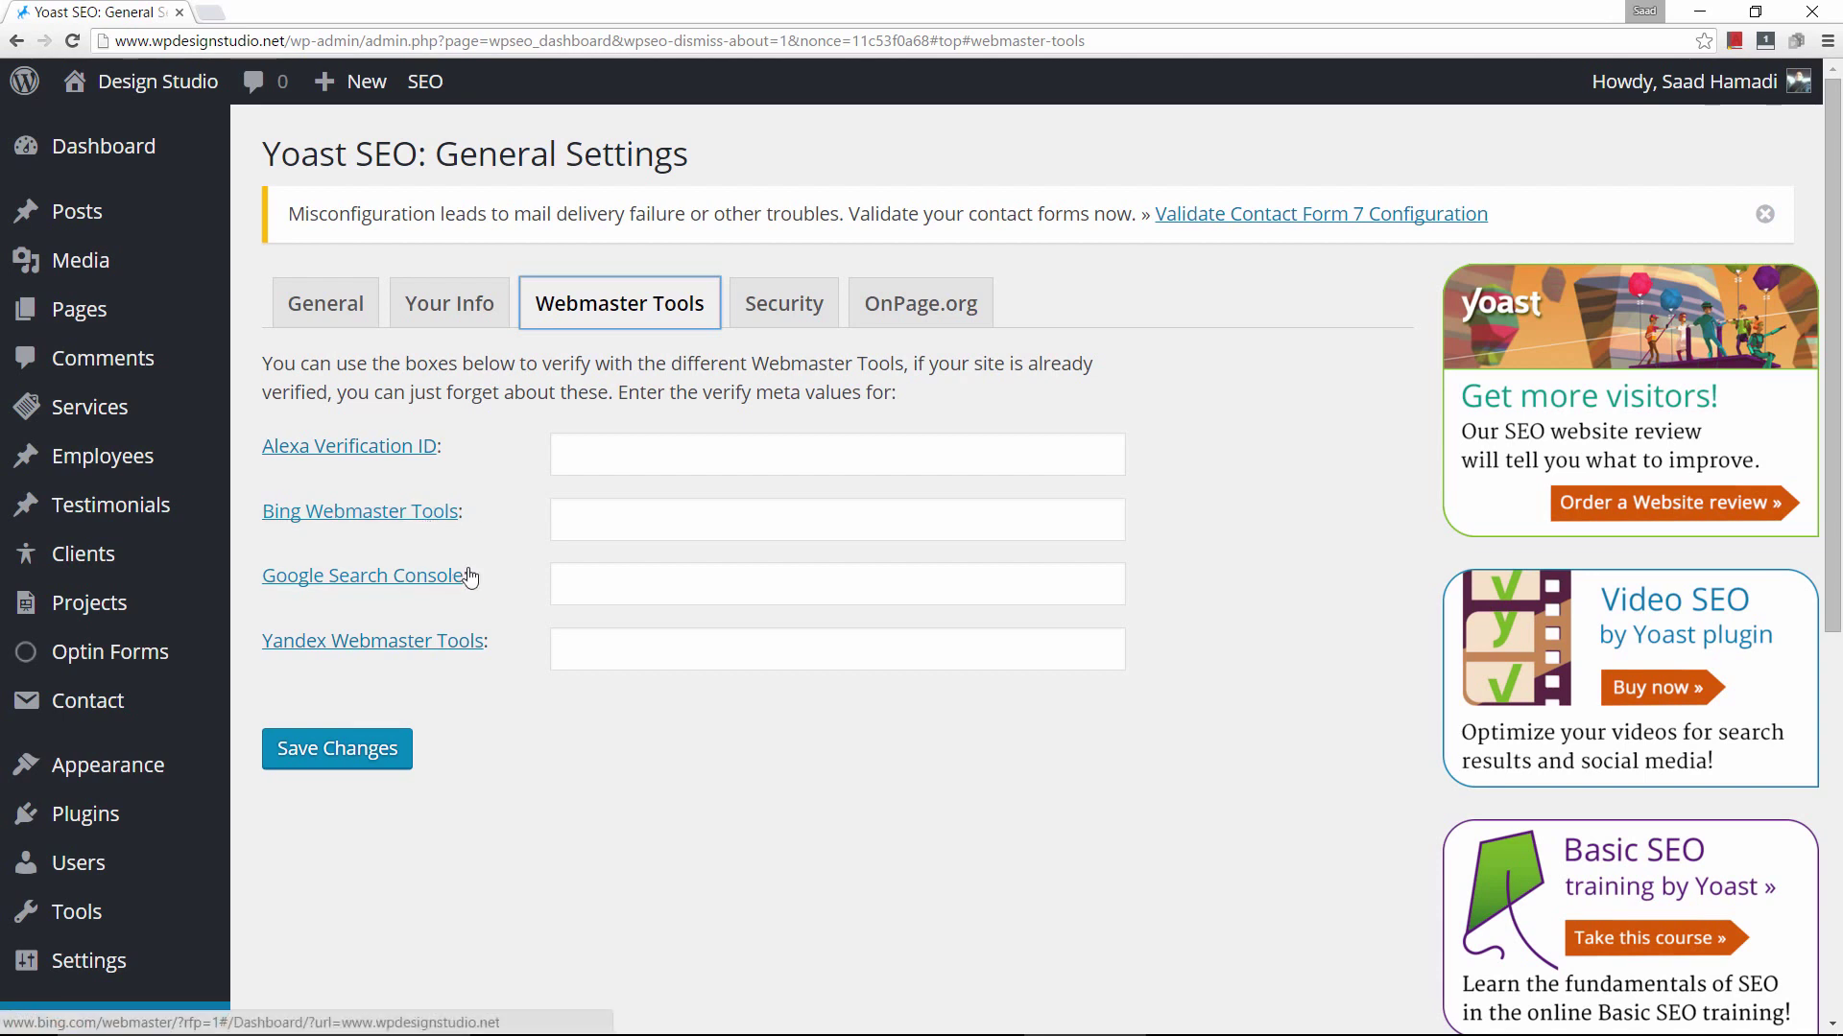
# Open Bing Webmaster Tools in a new tab from Yoast's Webmaster Tools settings.
pyautogui.click(382, 514)
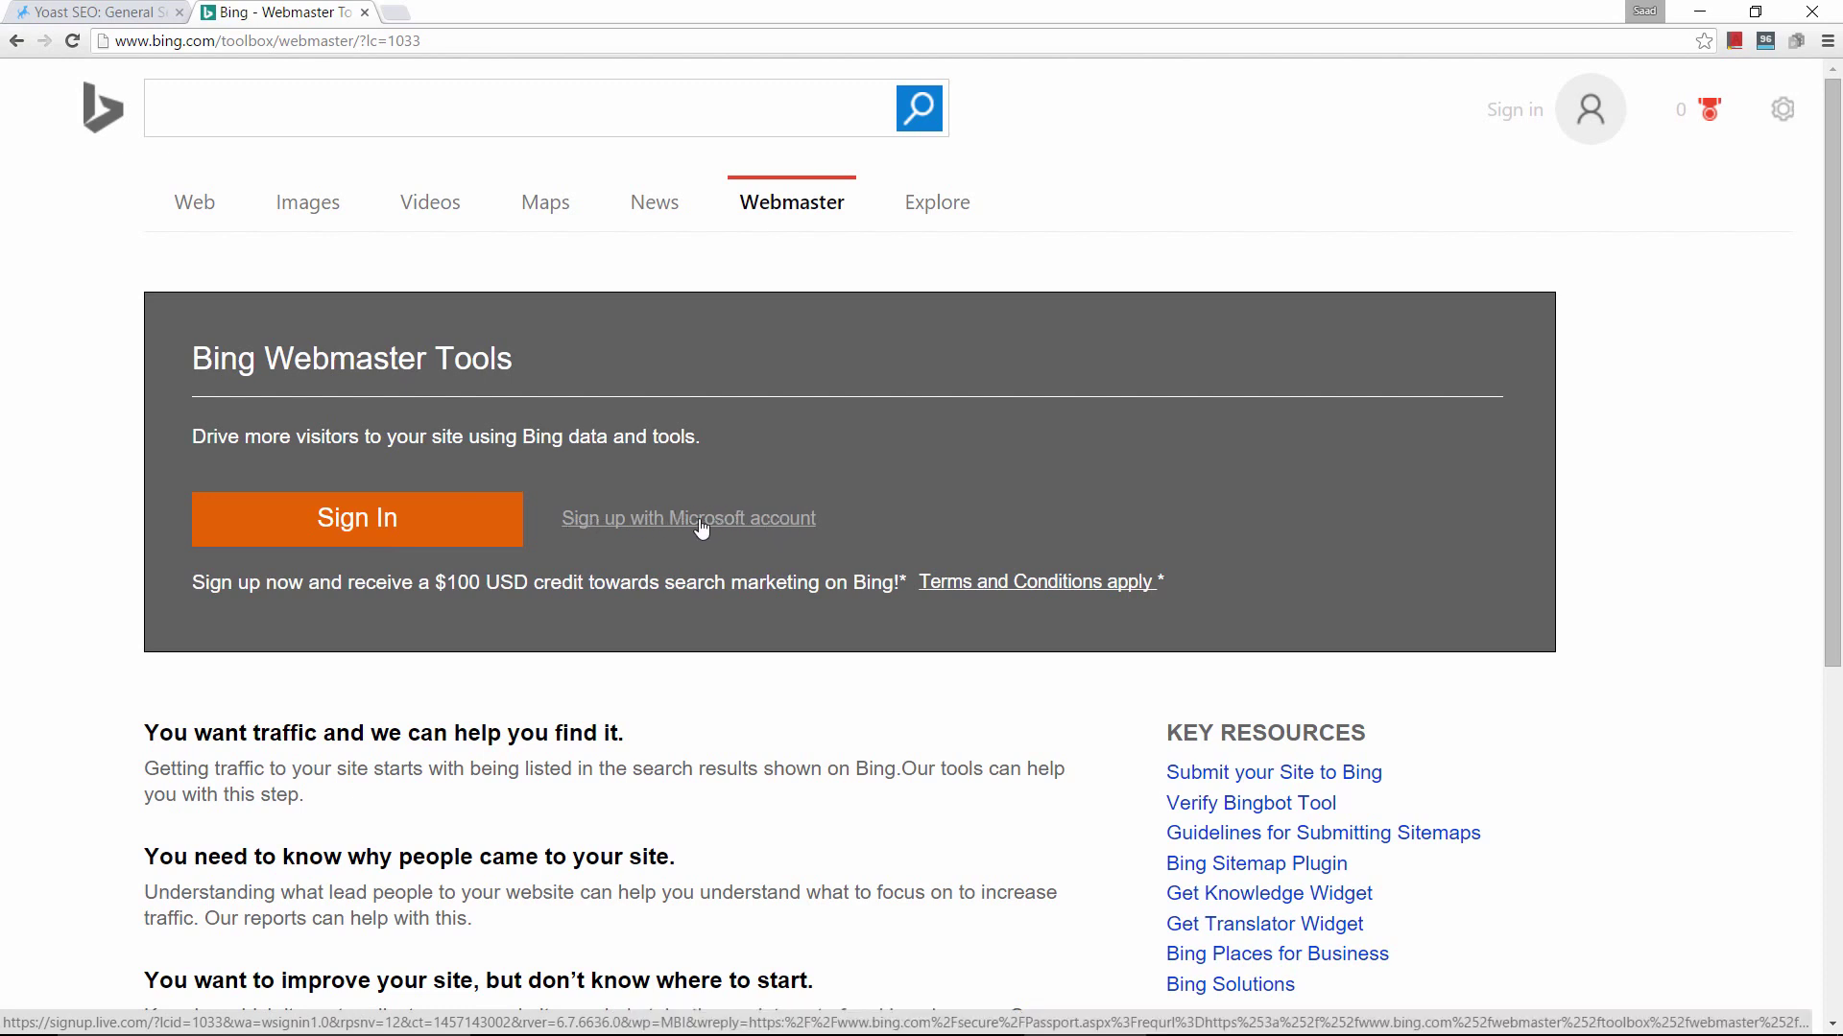
pyautogui.click(339, 518)
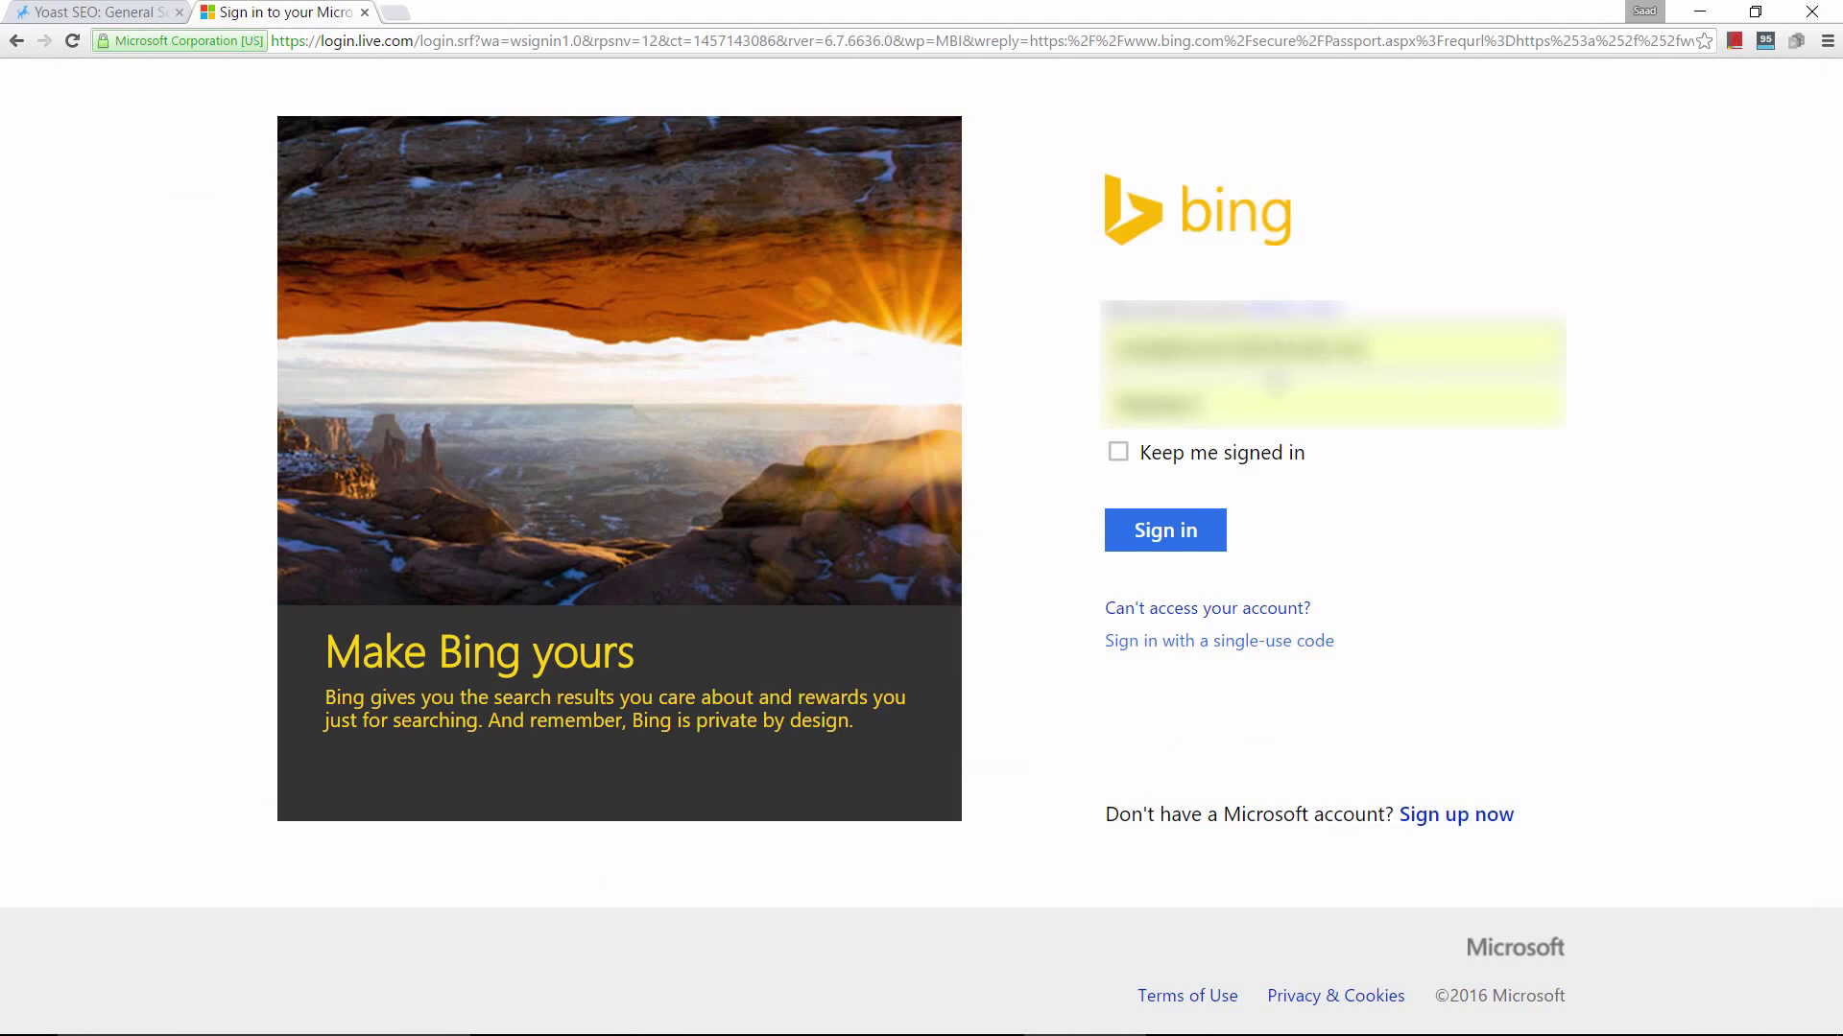
pyautogui.click(1150, 526)
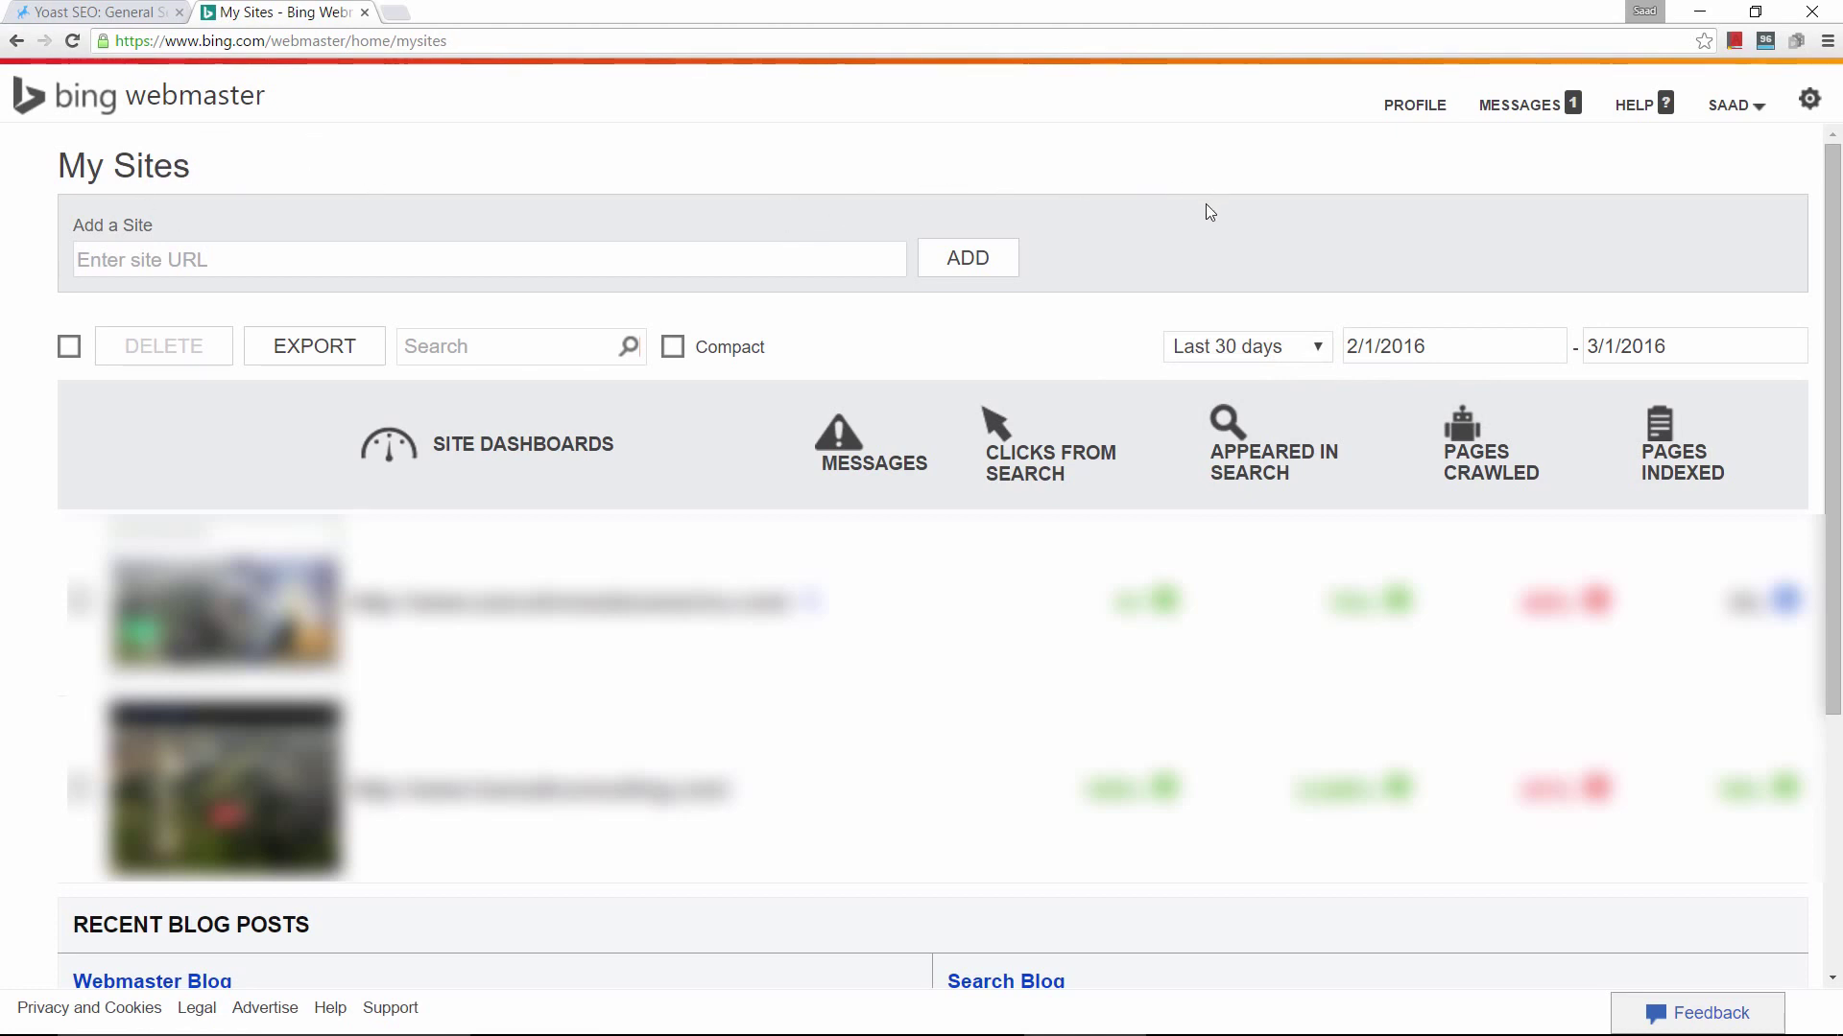
pyautogui.click(562, 257)
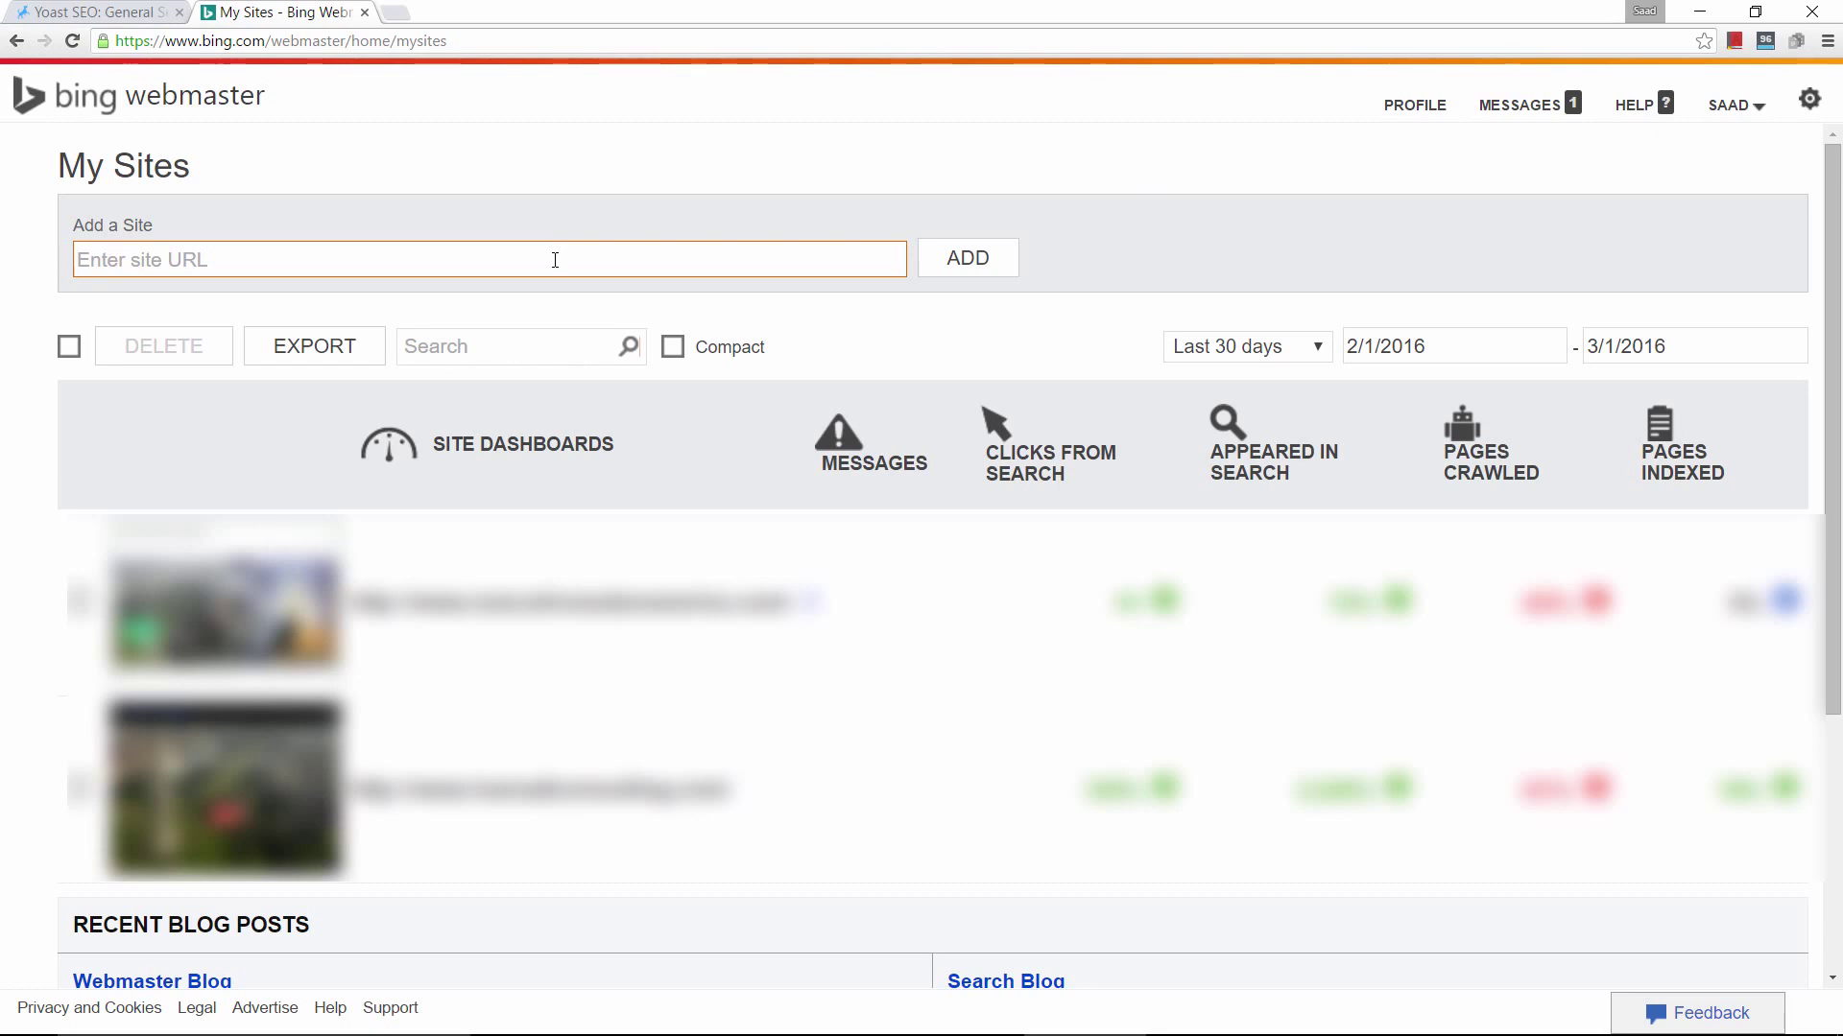
pyautogui.click(554, 260)
pyautogui.write('http://wpdesignstudio.net')
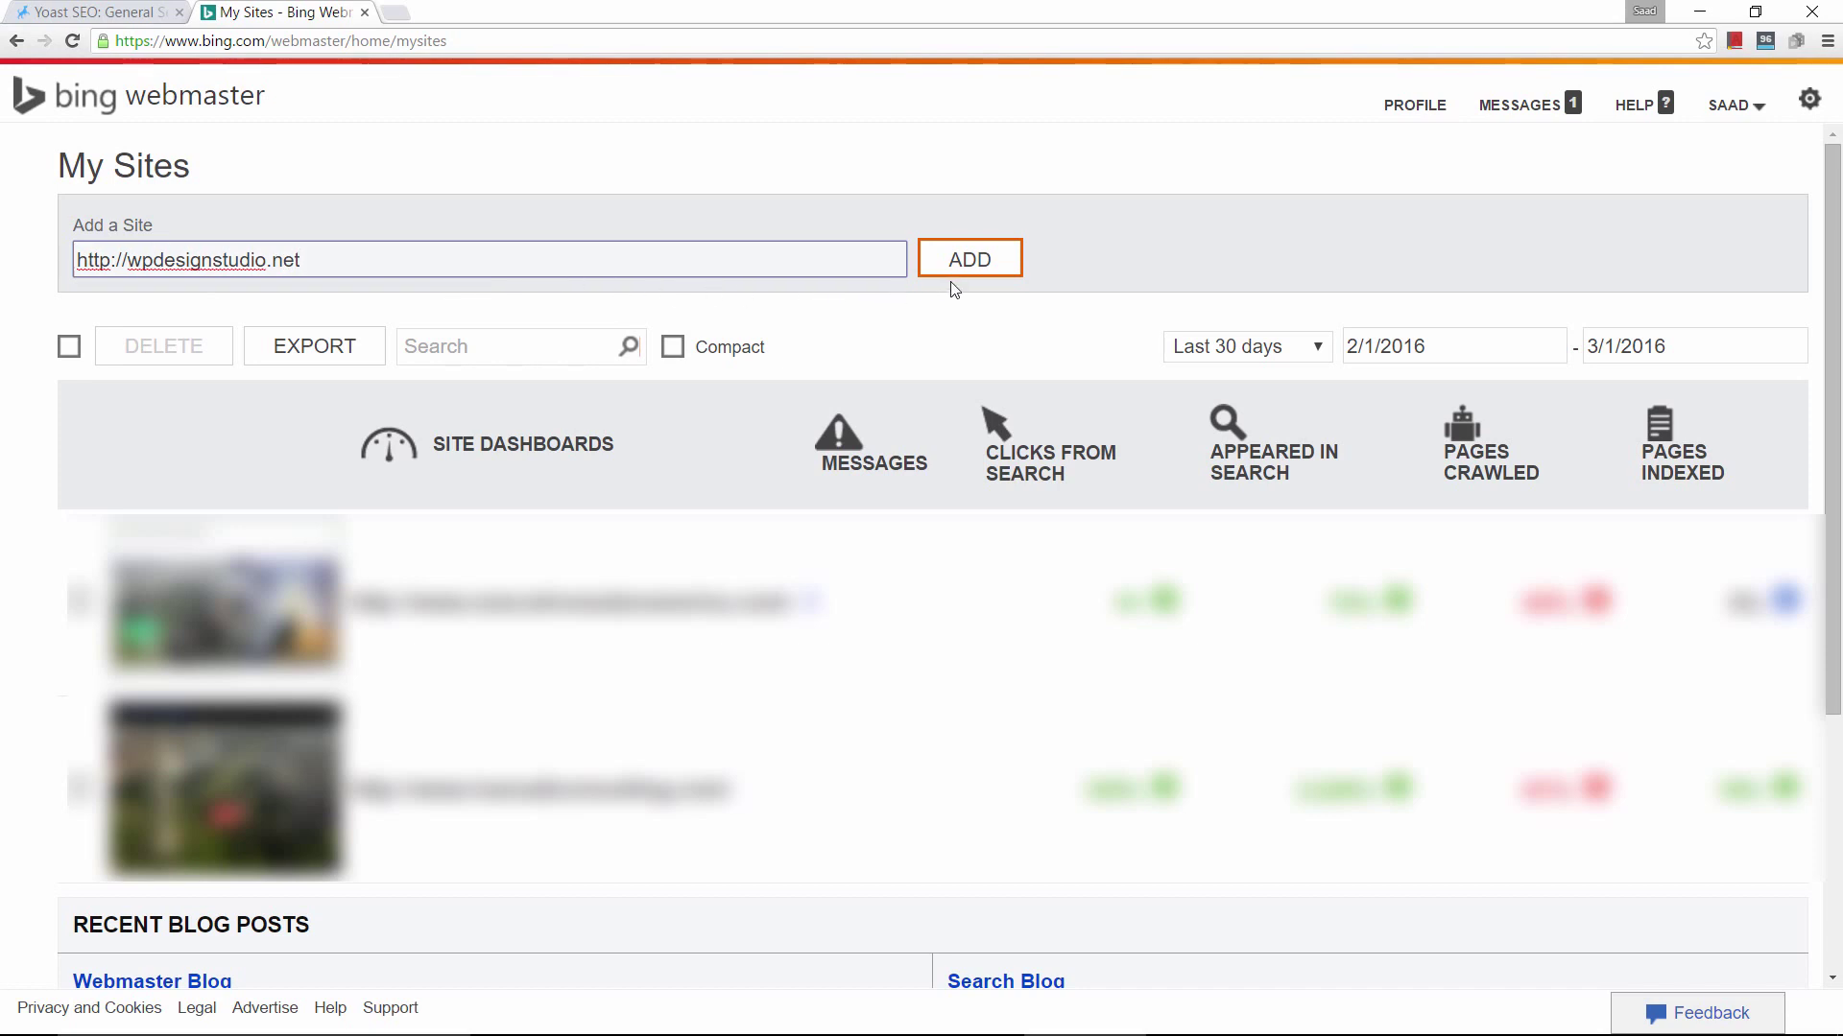
pyautogui.click(971, 268)
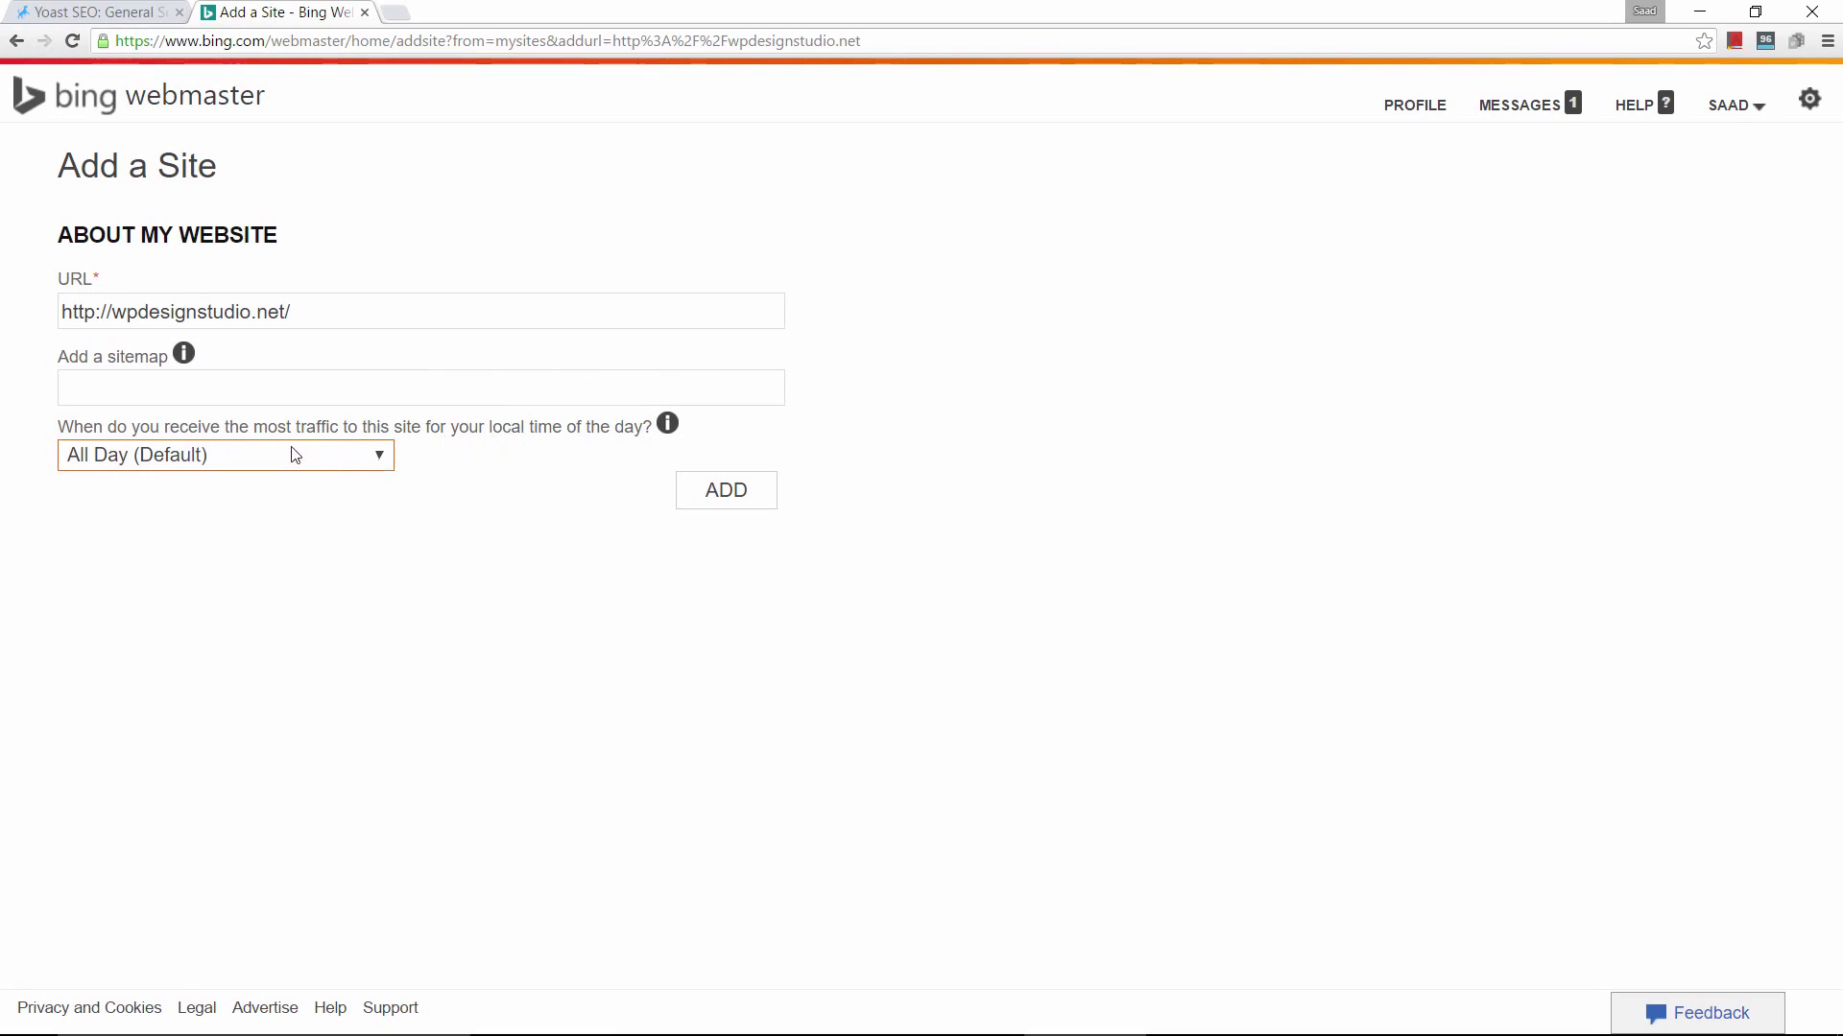
# Confirm the site in Bing and copy the verification code from its meta tag.
pyautogui.click(715, 499)
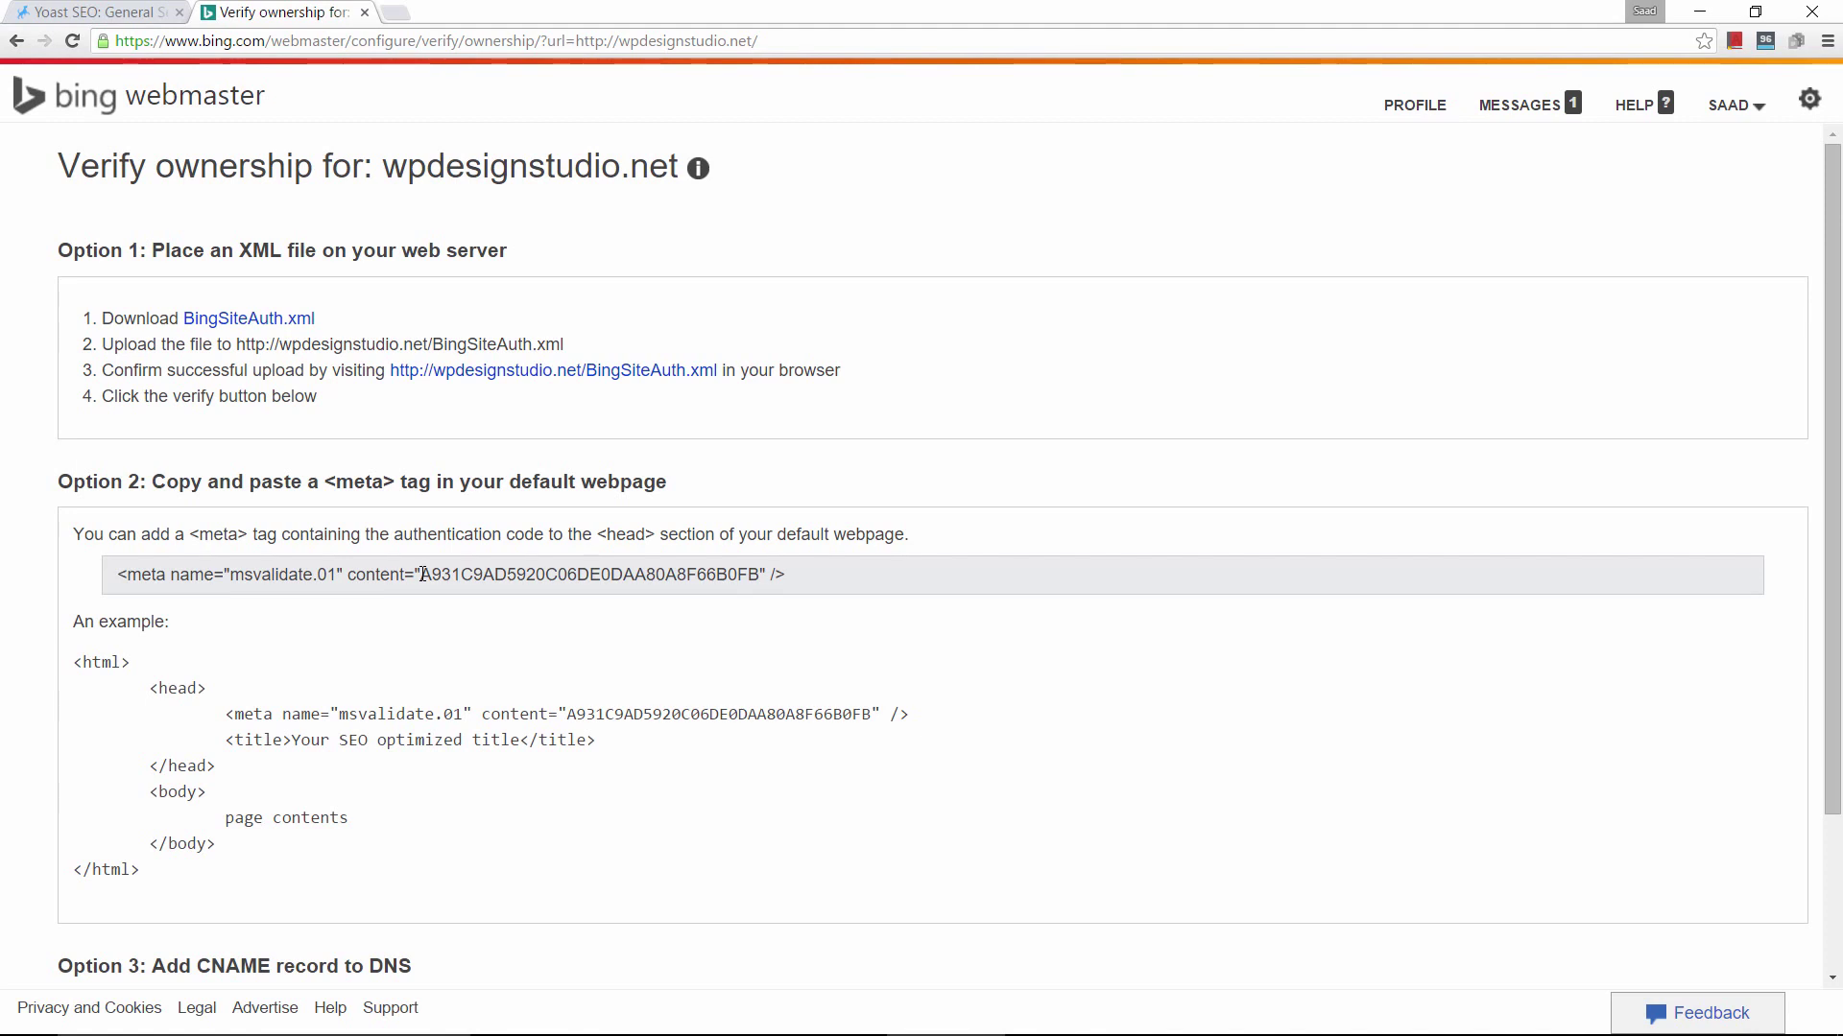
pyautogui.moveTo(433, 574); pyautogui.dragTo(766, 573)
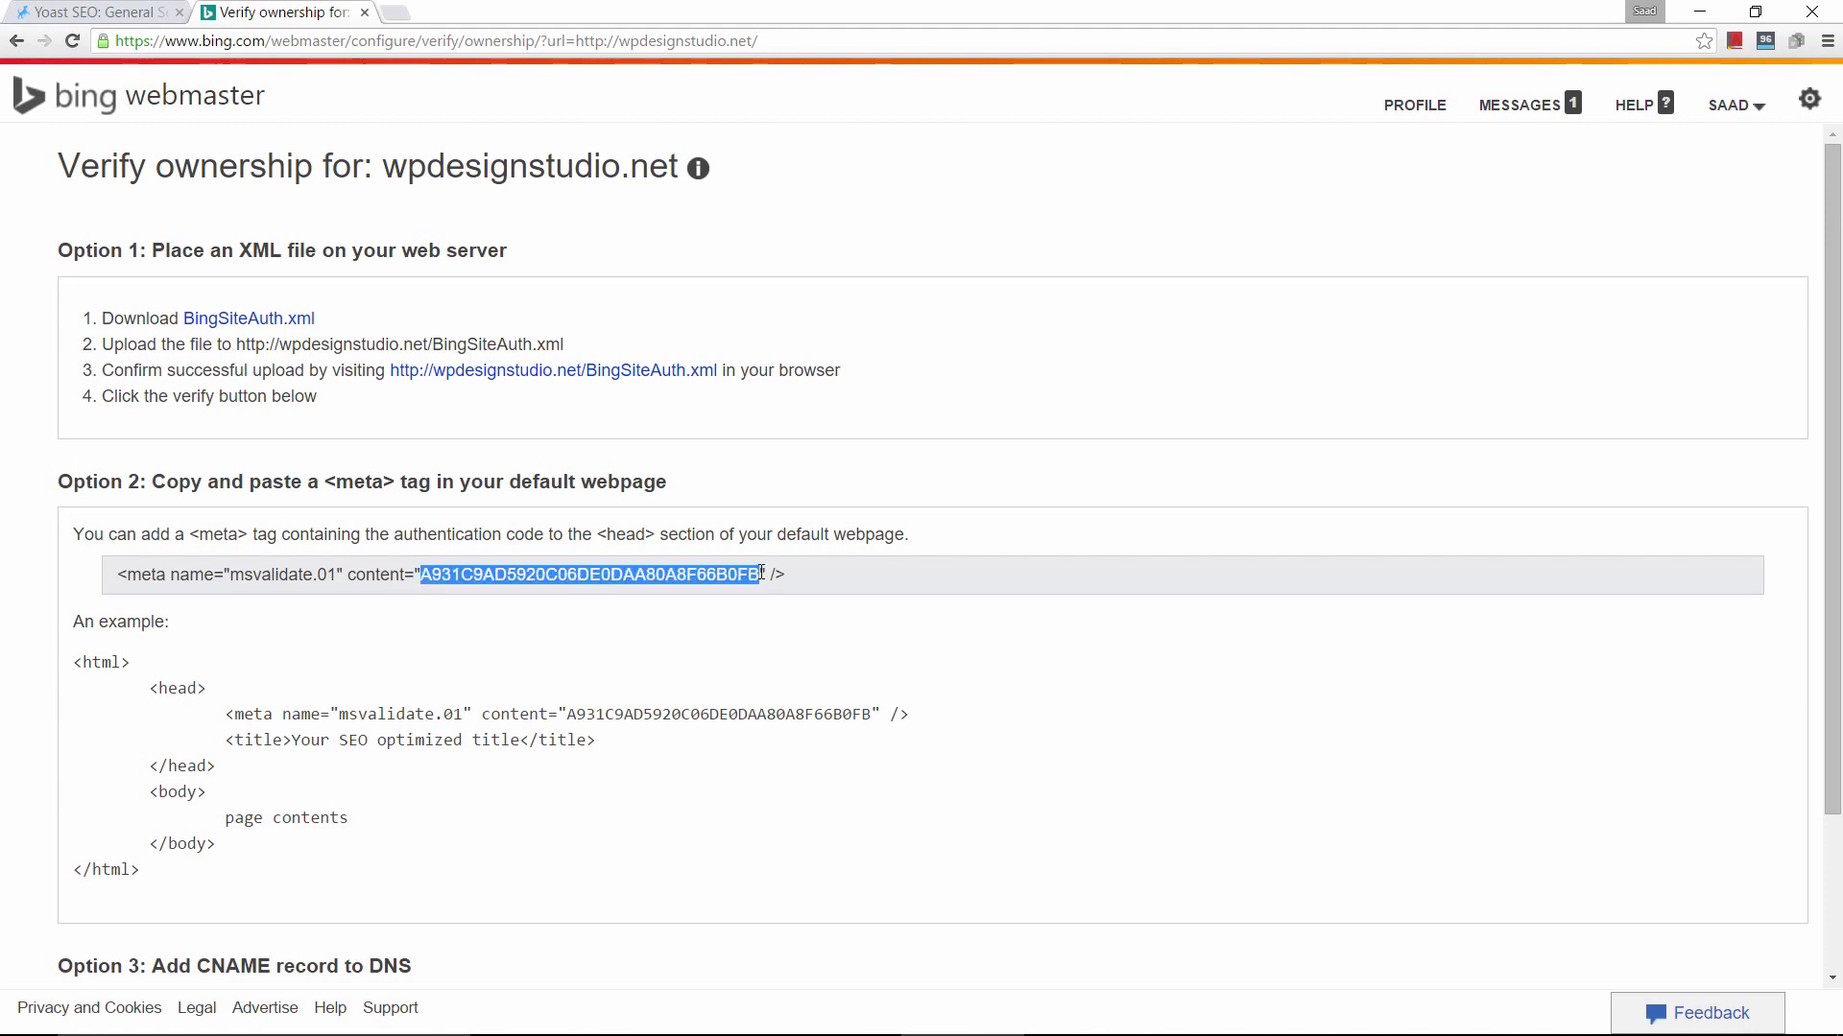
pyautogui.tripleClick(743, 570)
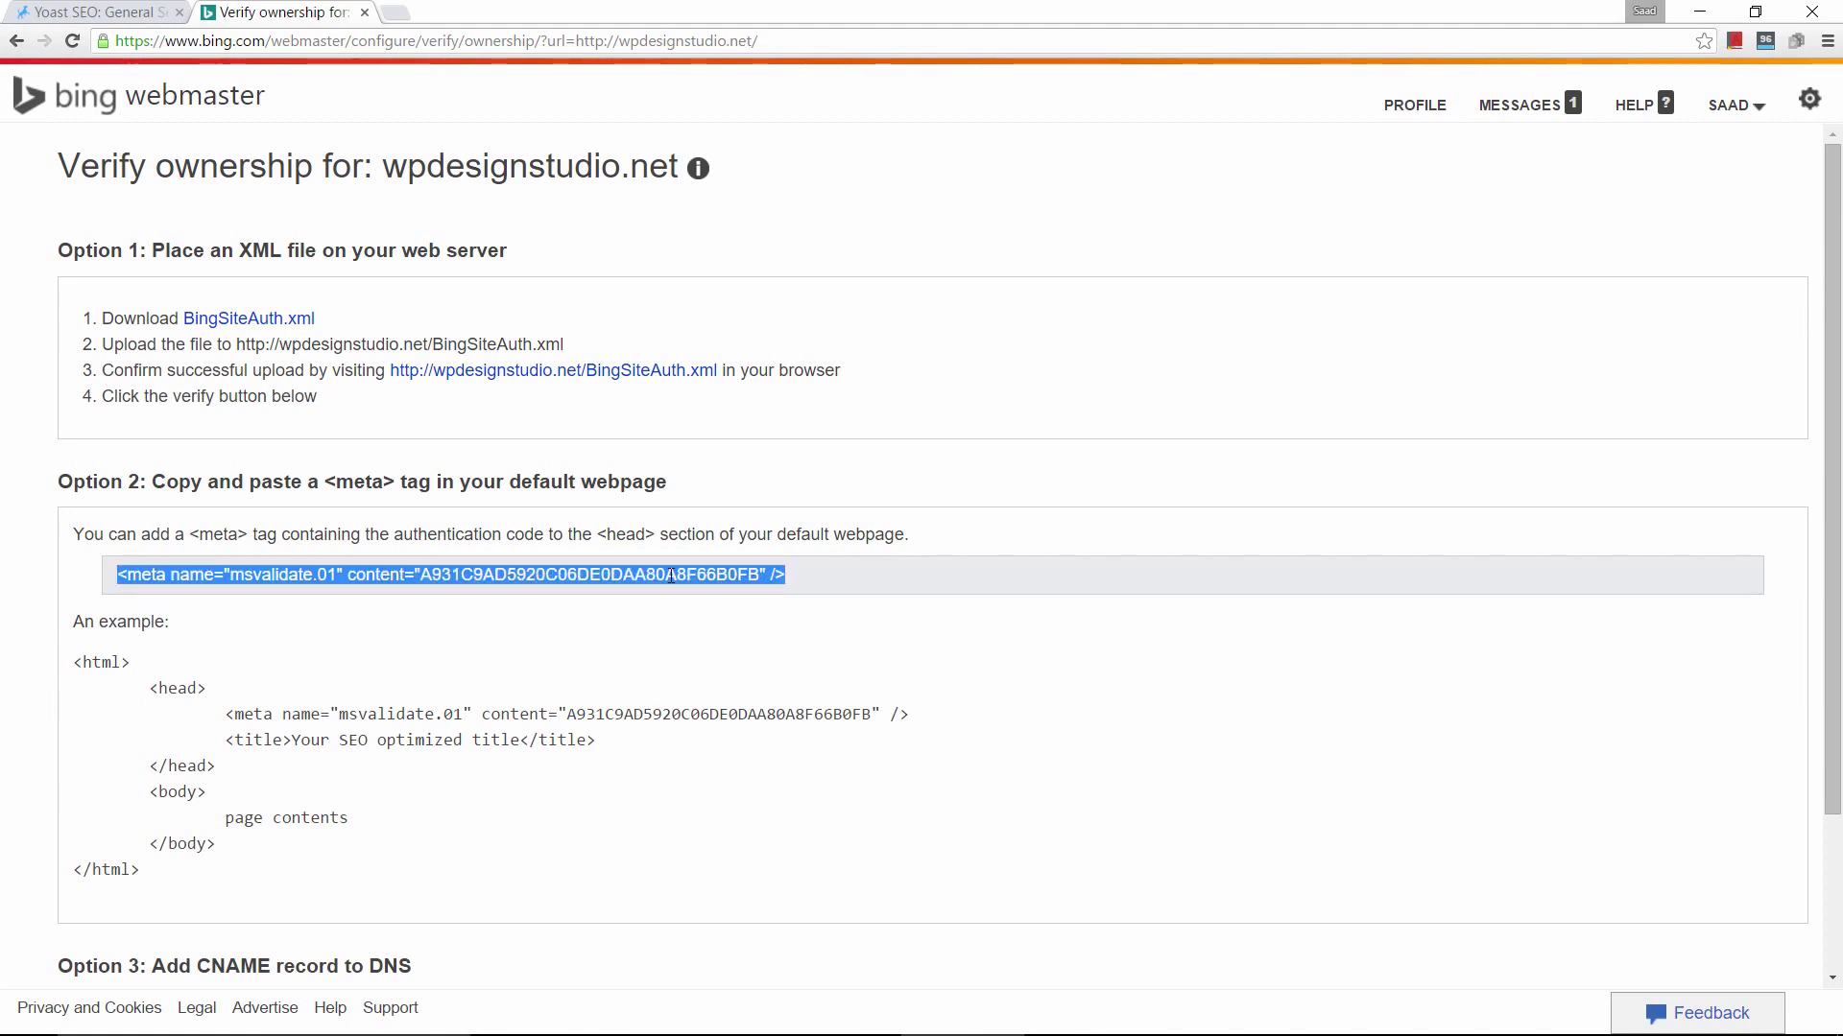
pyautogui.click(594, 720)
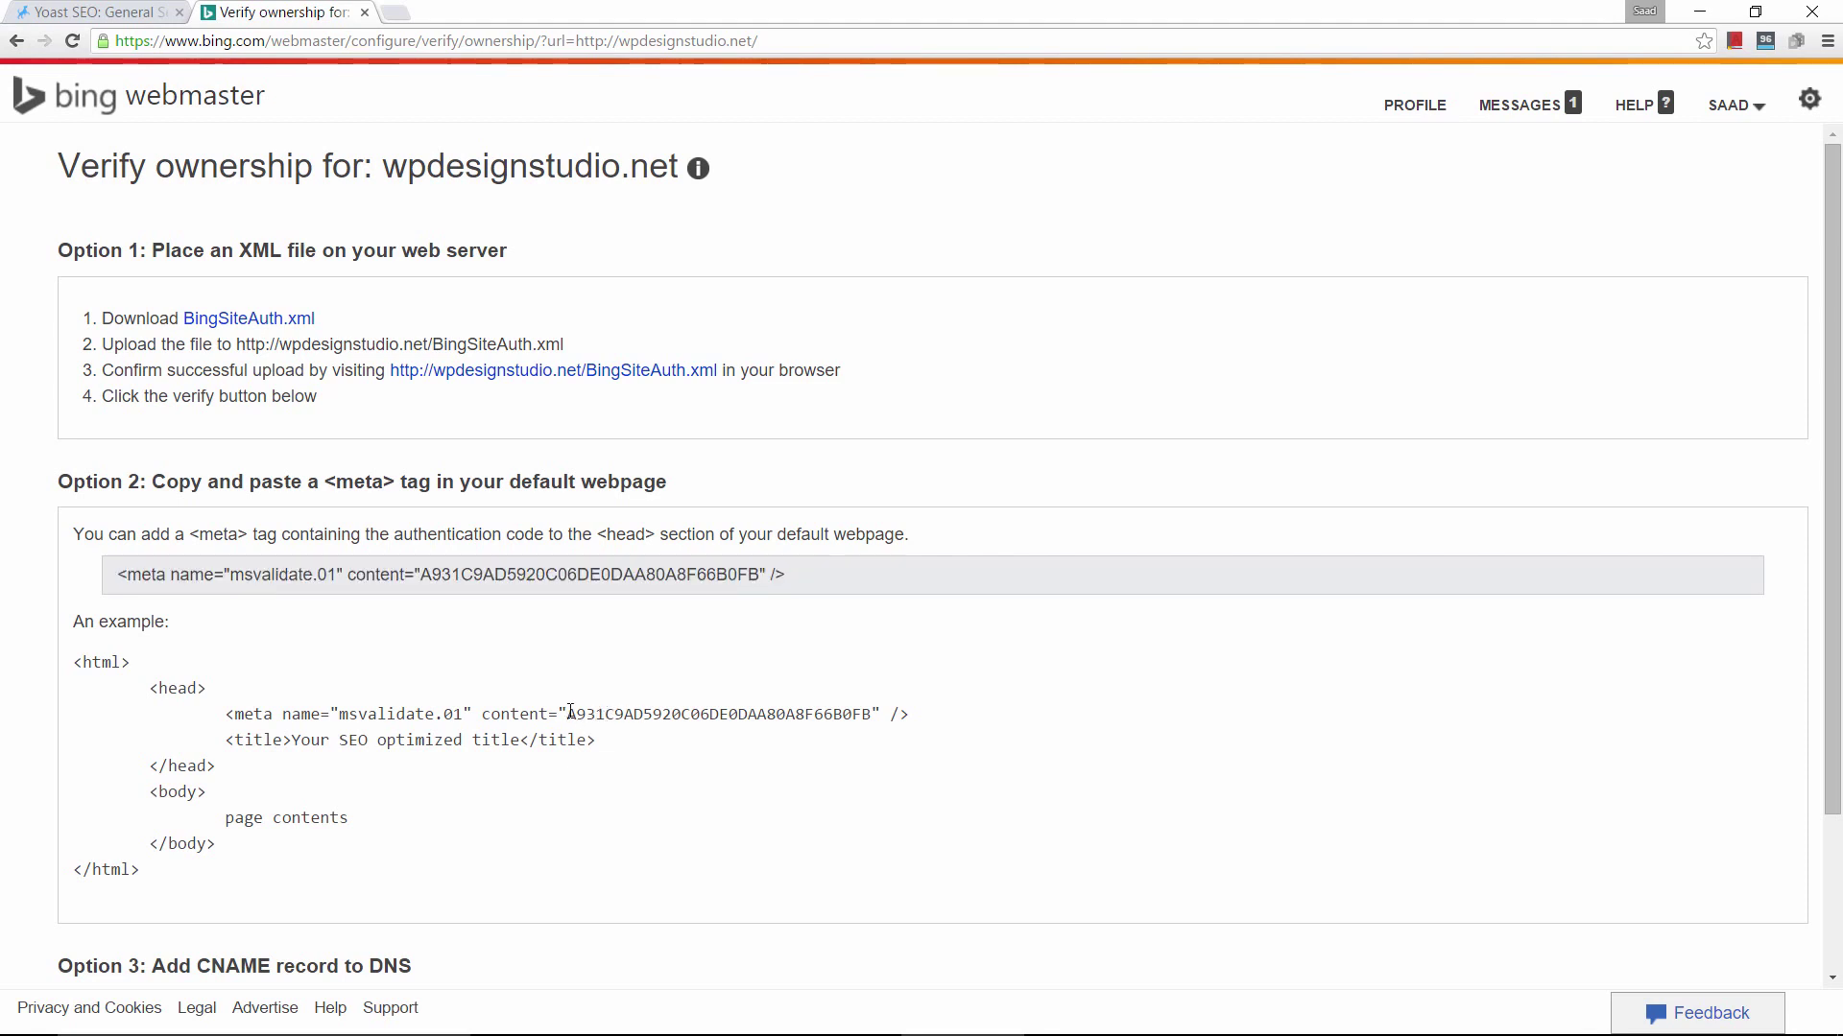
pyautogui.moveTo(571, 714); pyautogui.dragTo(871, 714)
pyautogui.rightClick(836, 708)
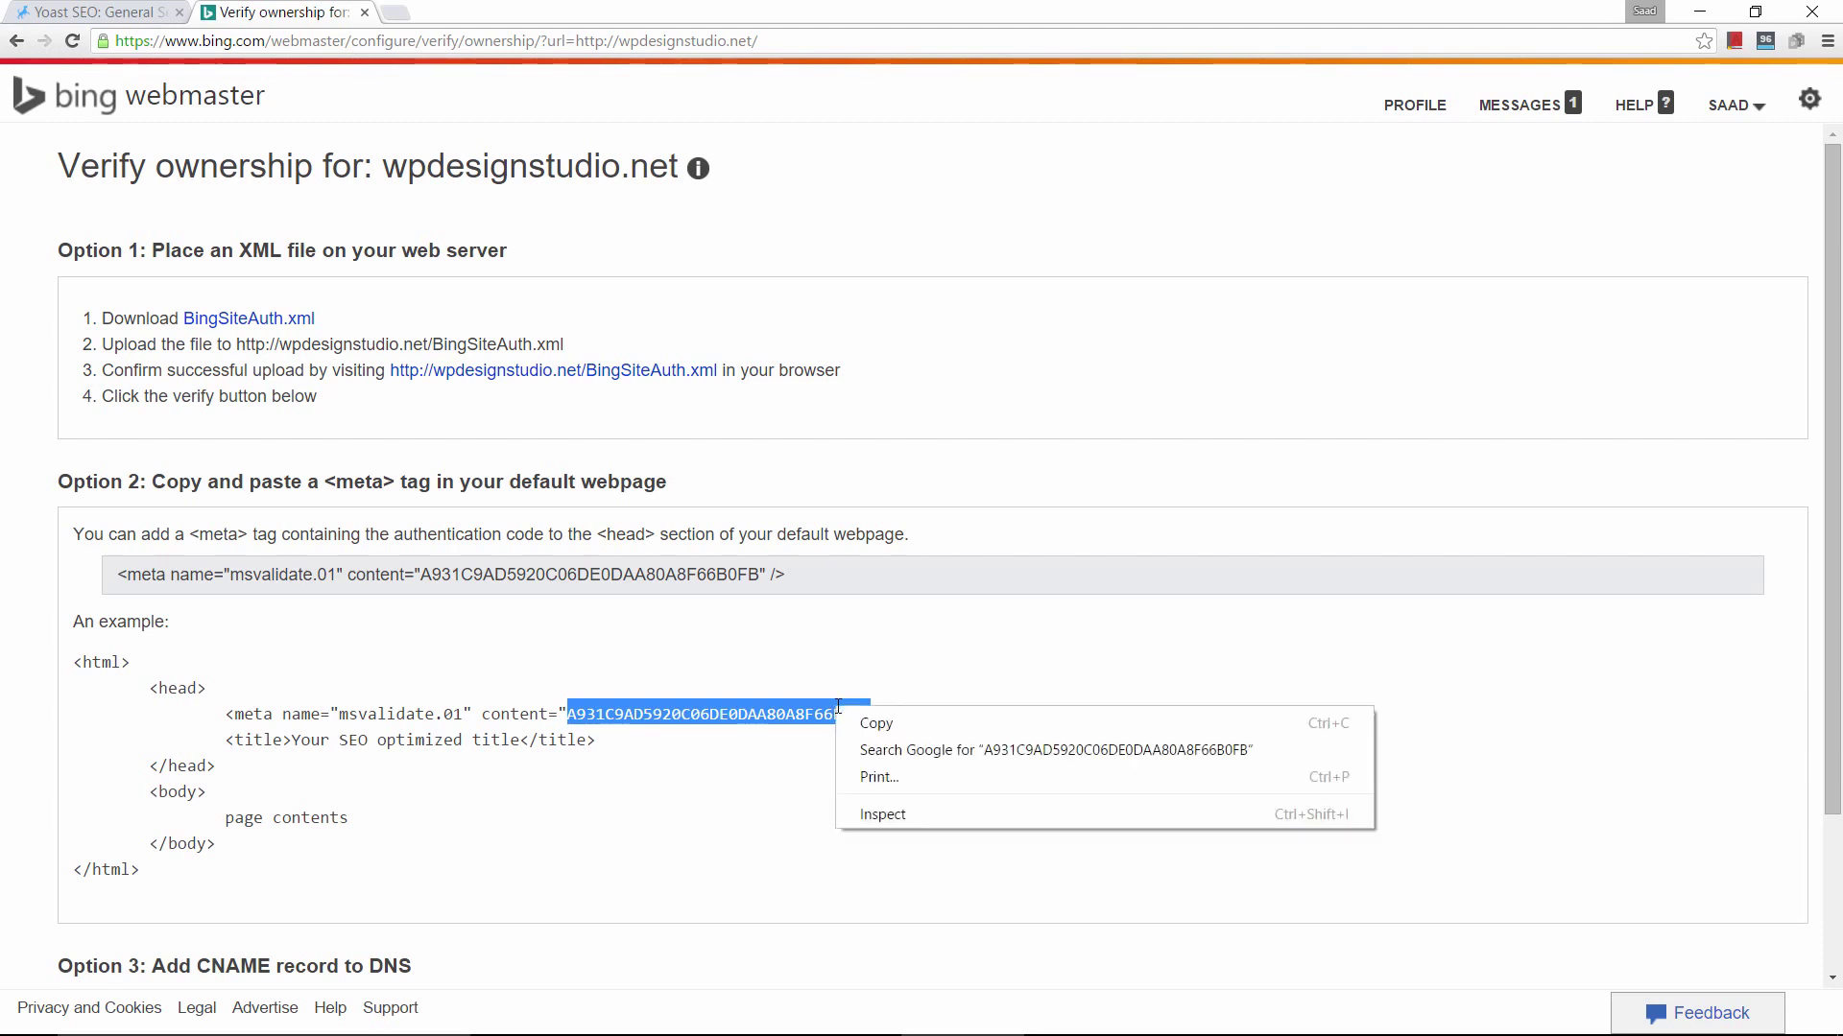
pyautogui.click(854, 723)
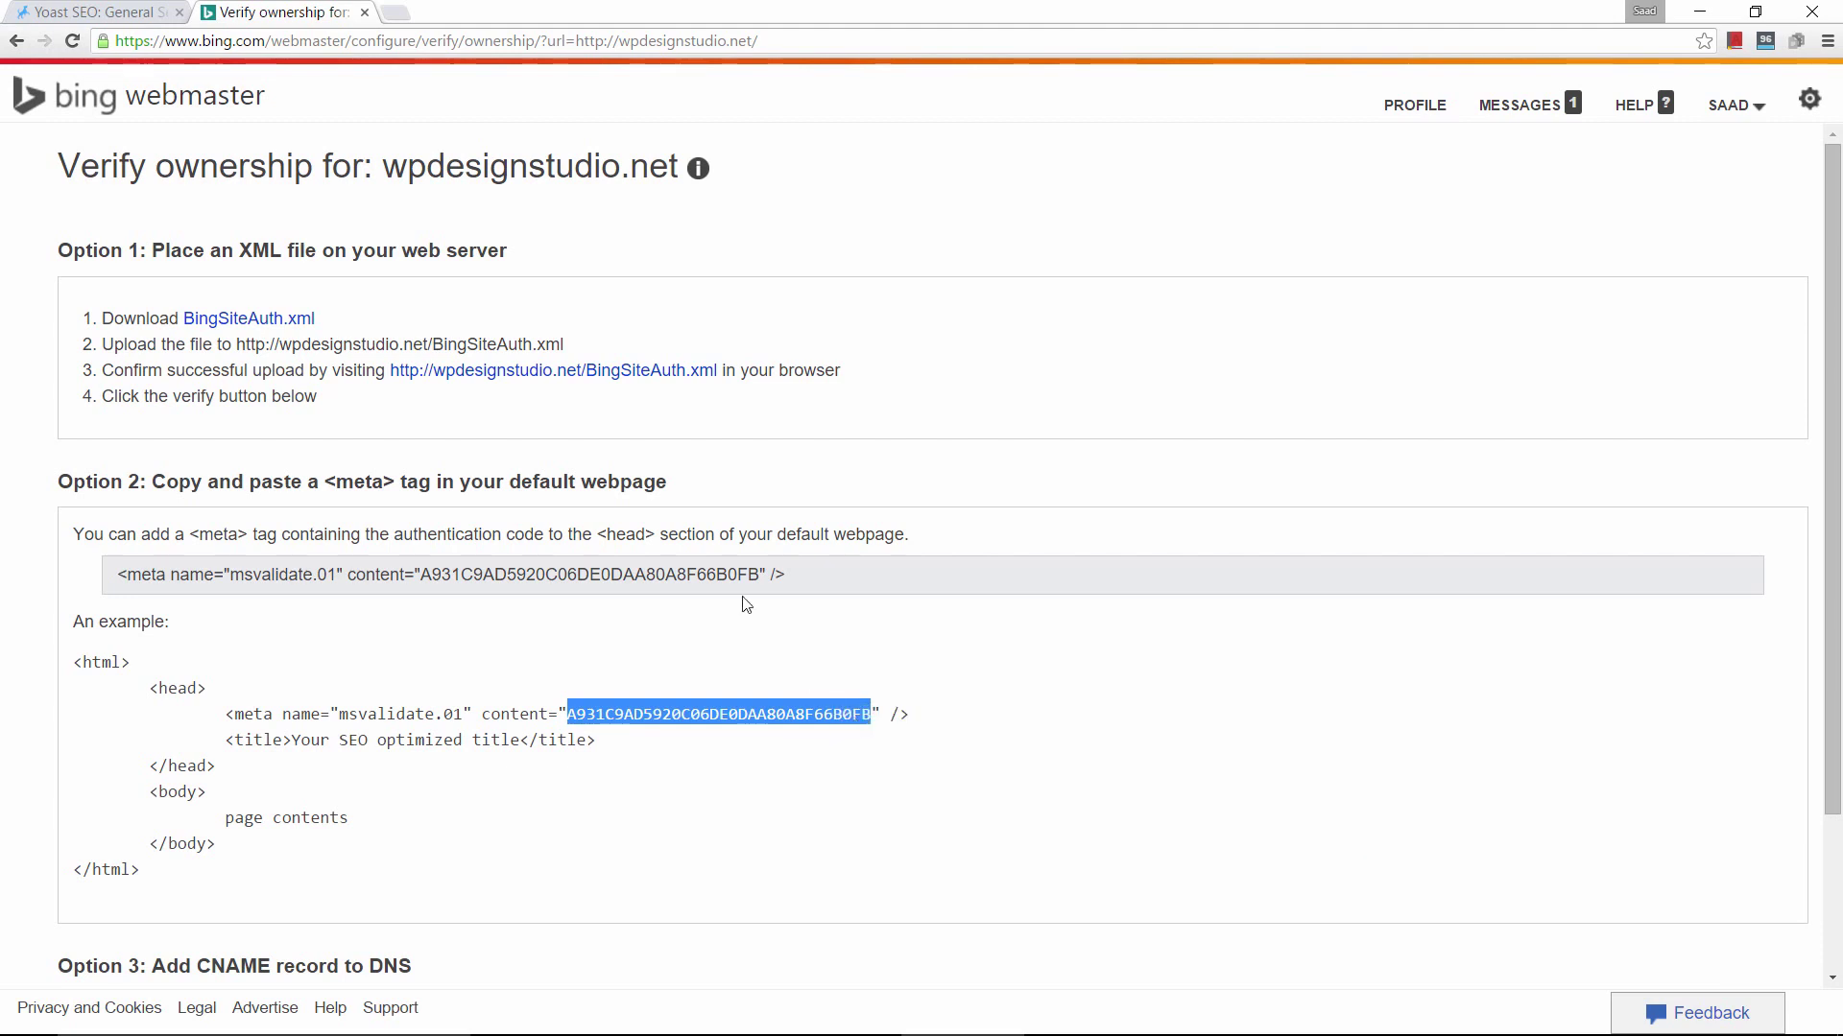
# Paste the Bing code into Yoast's Bing Webmaster Tools field and save the settings.
pyautogui.click(121, 14)
pyautogui.click(620, 521)
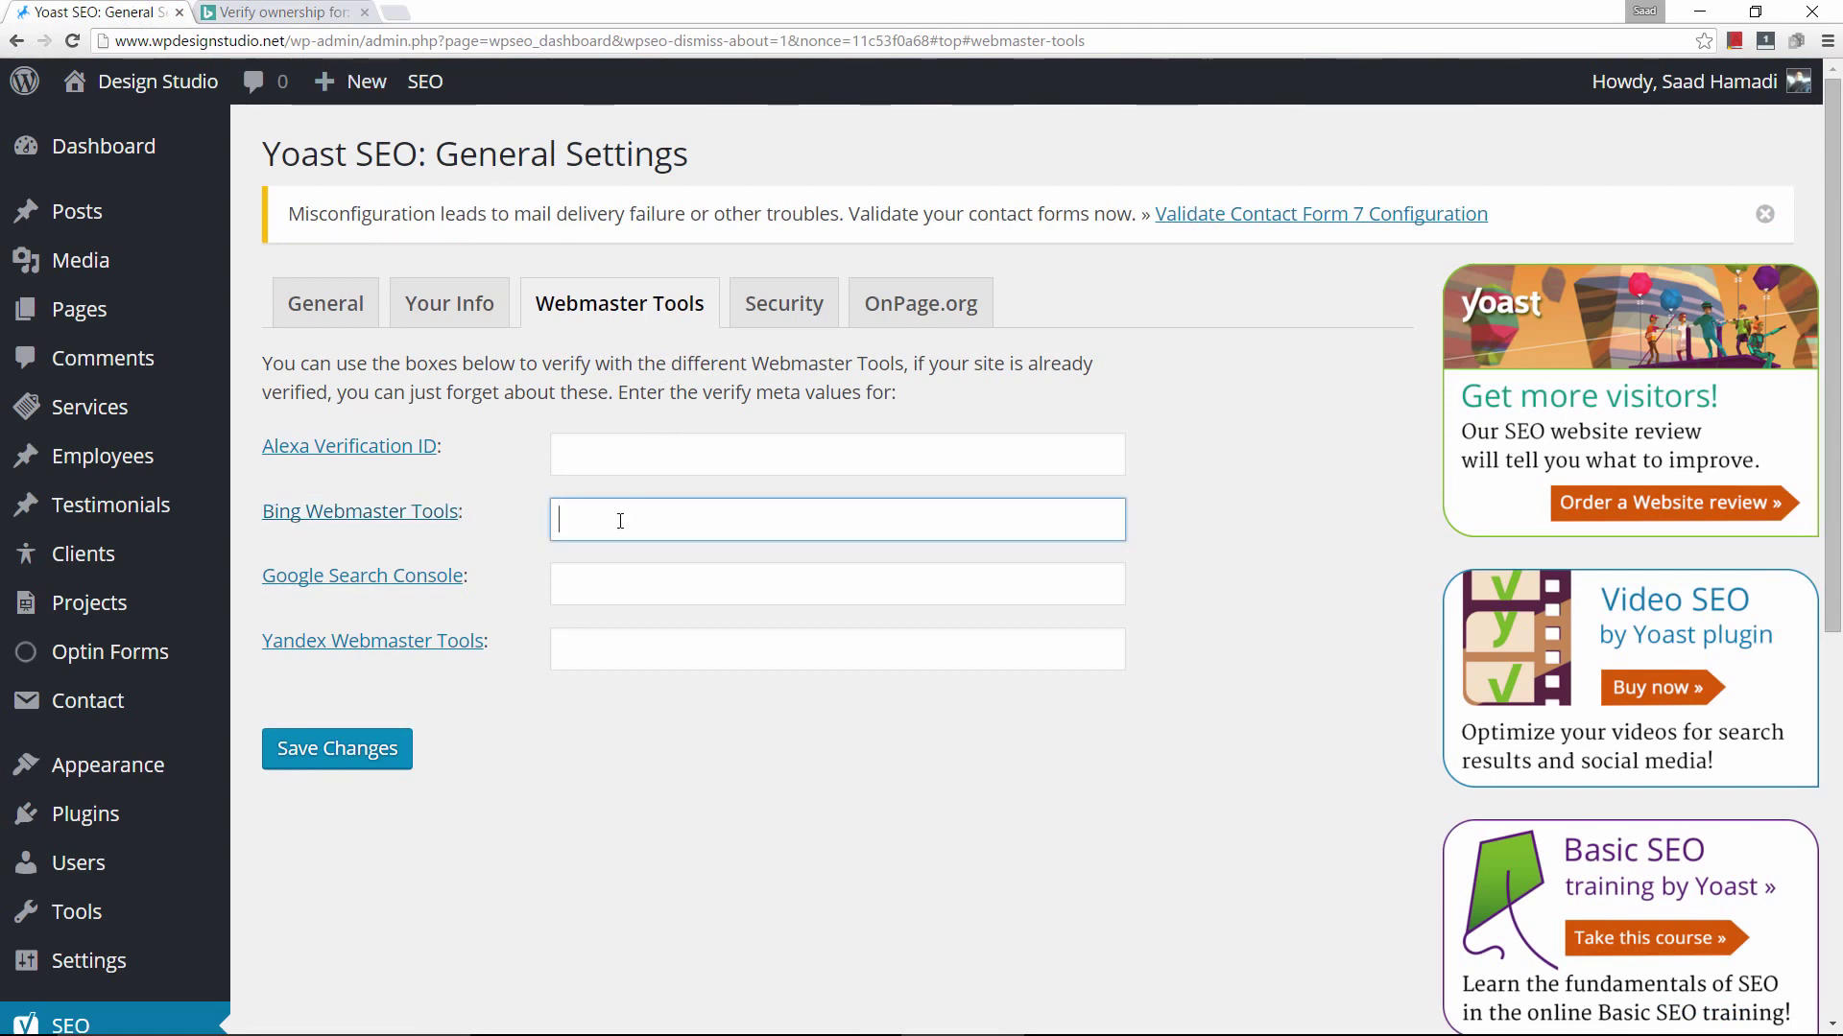
pyautogui.rightClick(620, 521)
pyautogui.click(662, 655)
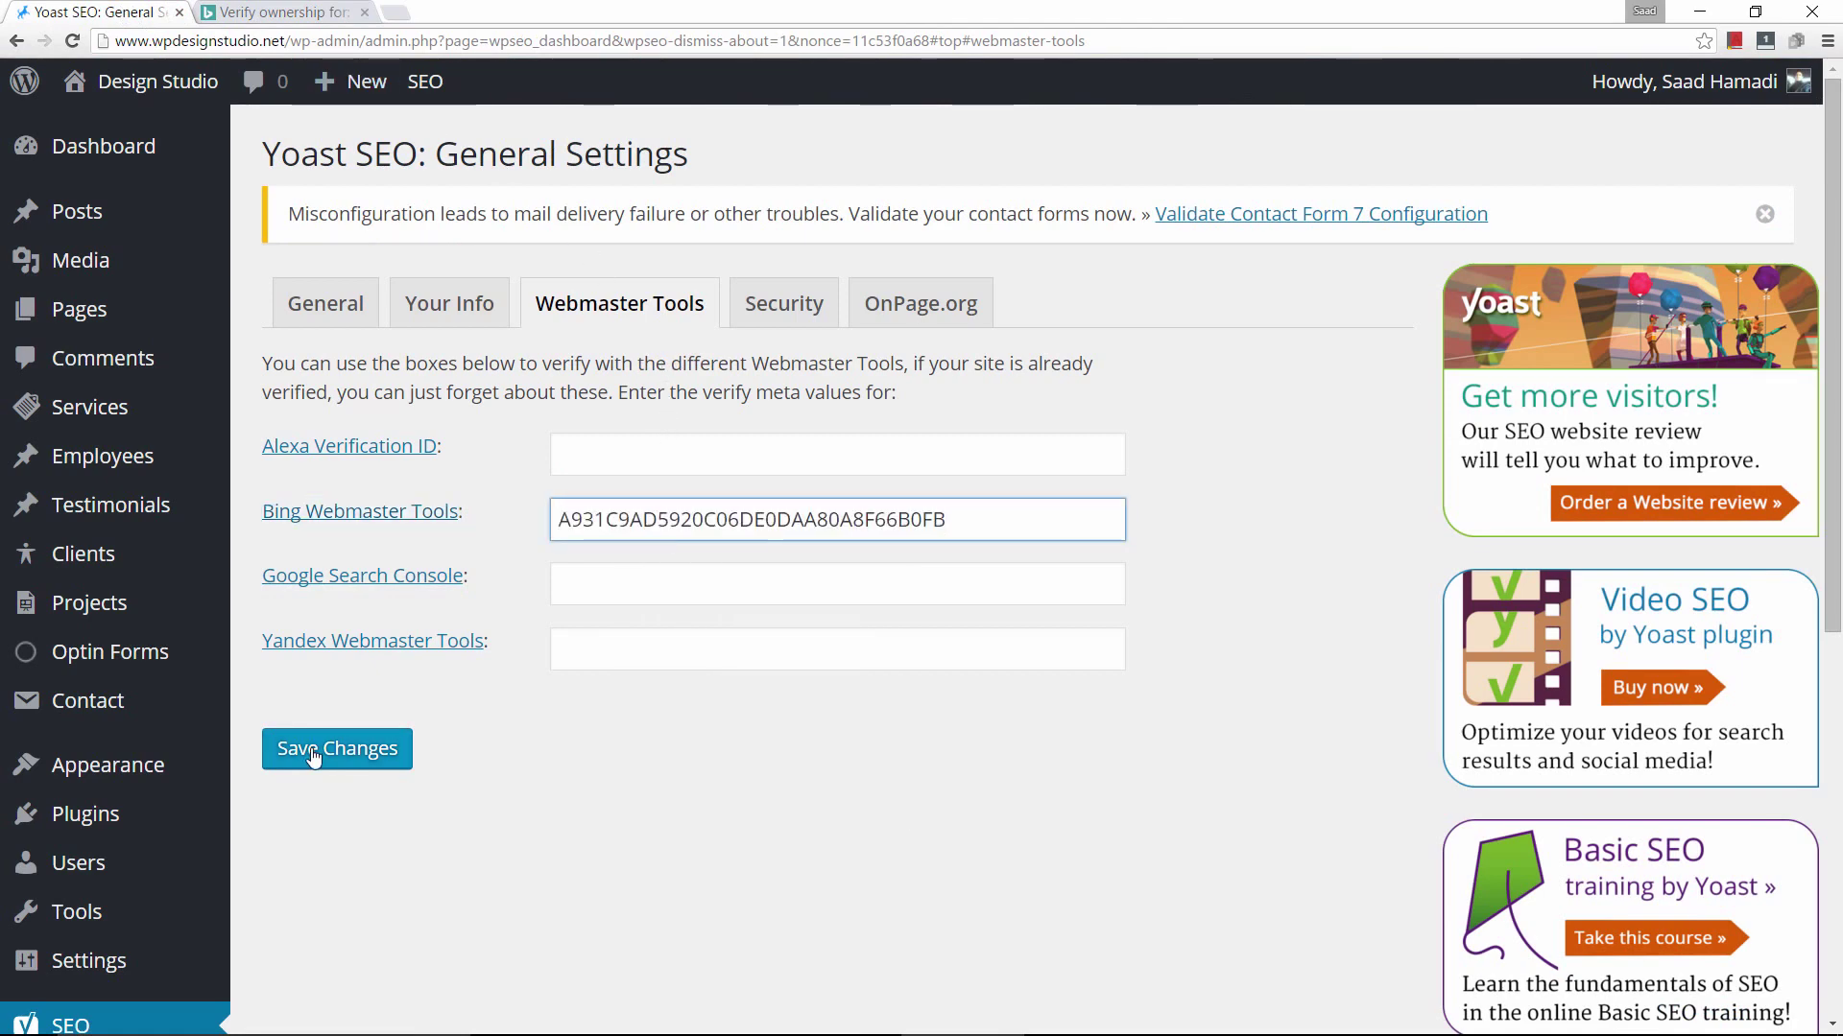
pyautogui.click(313, 755)
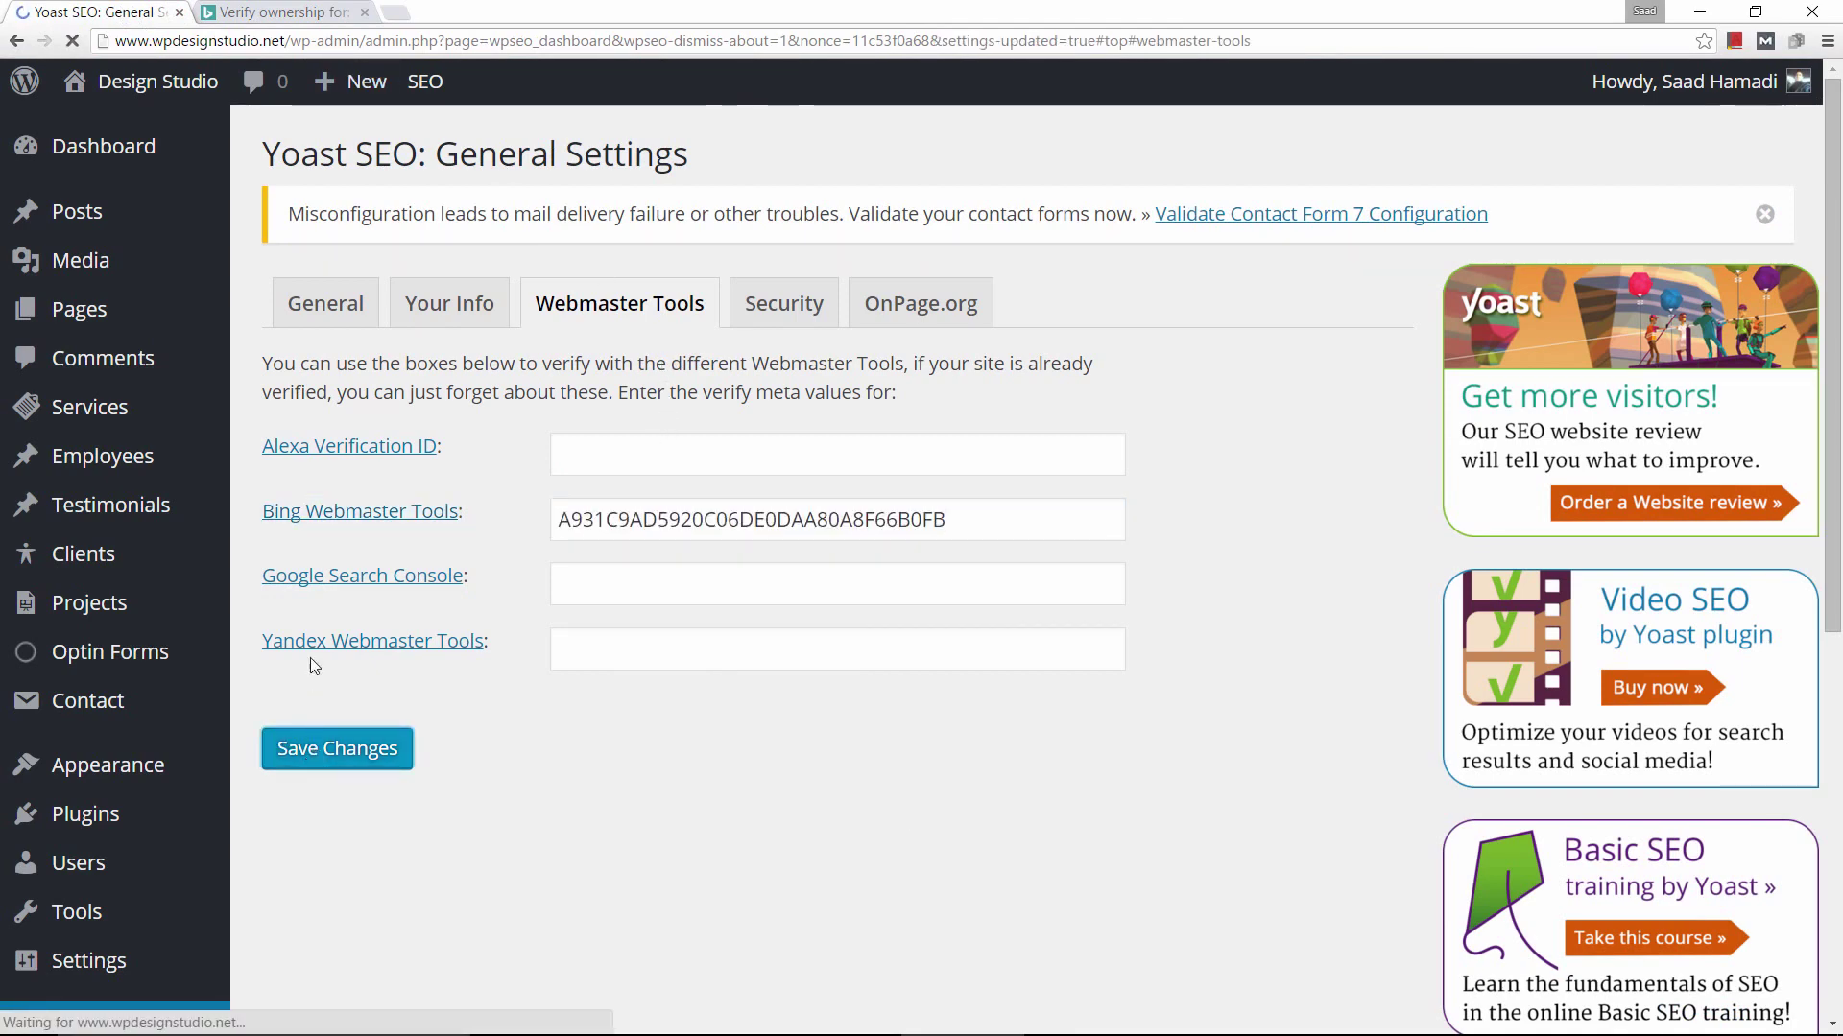
# Verify ownership of wpdesignstudio.net in Bing, then close the Bing dashboard tab.
pyautogui.click(244, 18)
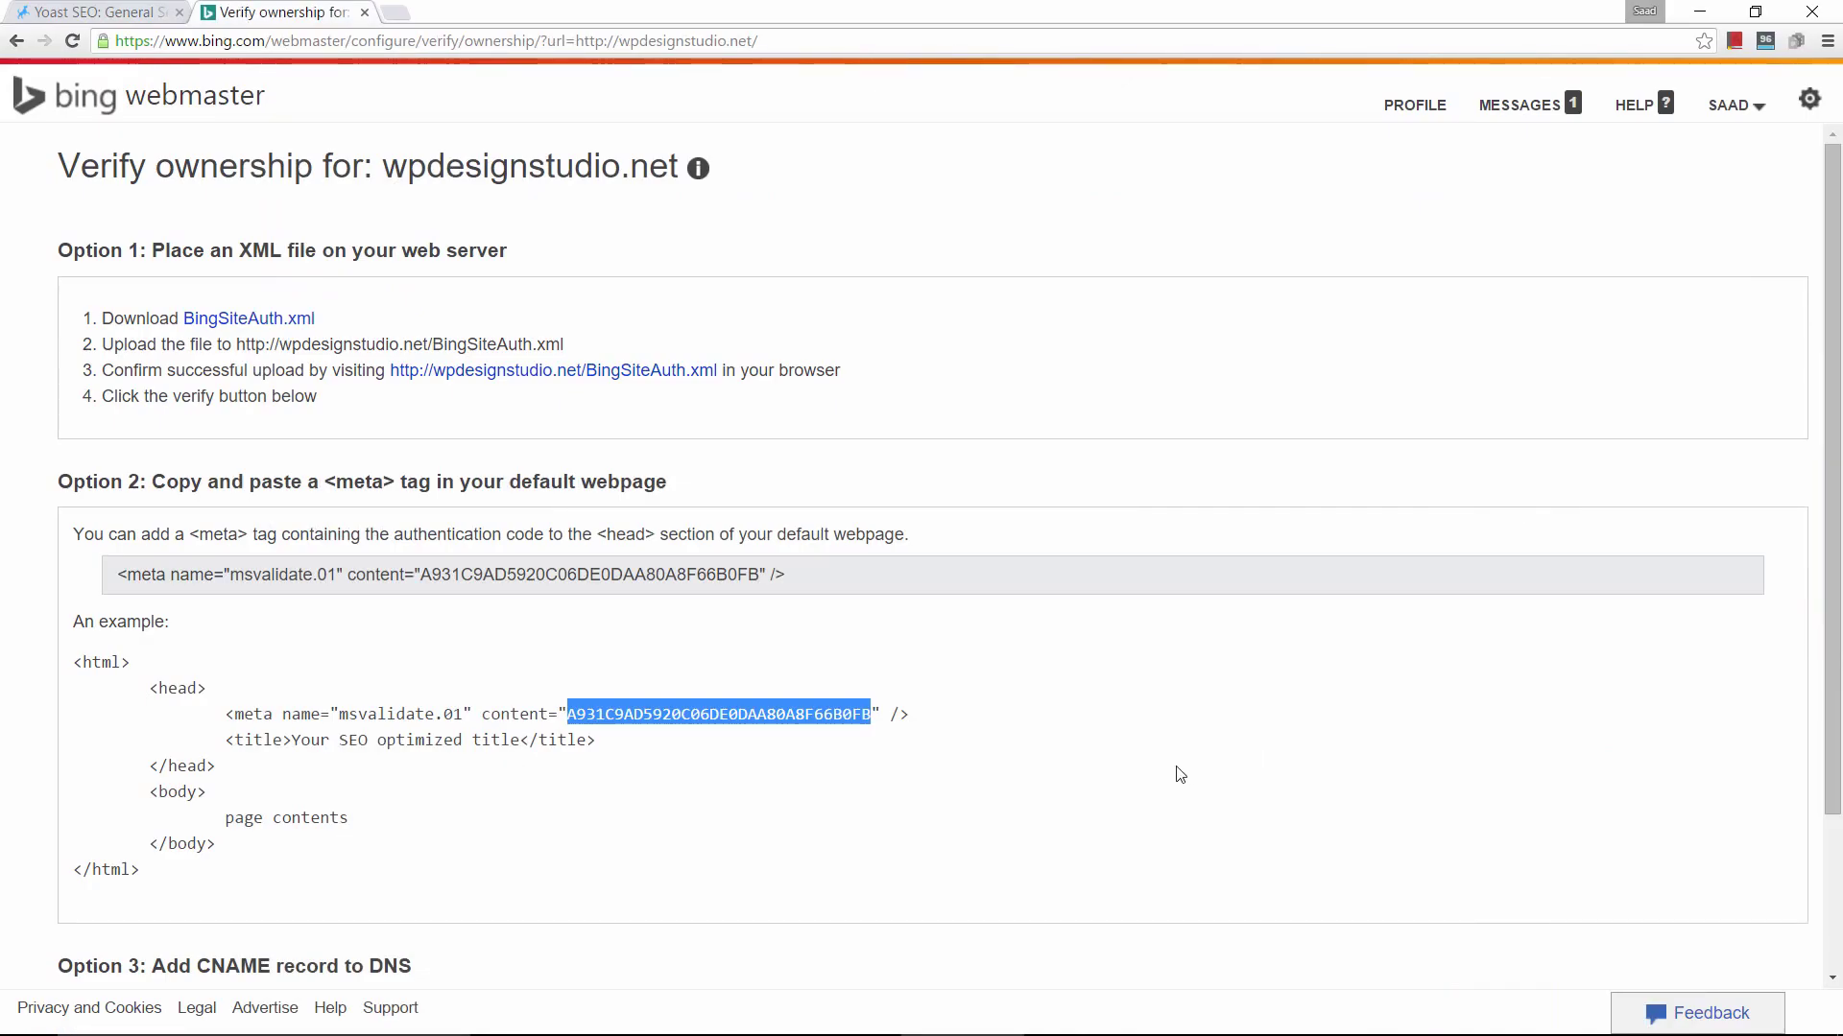
pyautogui.scroll(-2, 1181, 774)
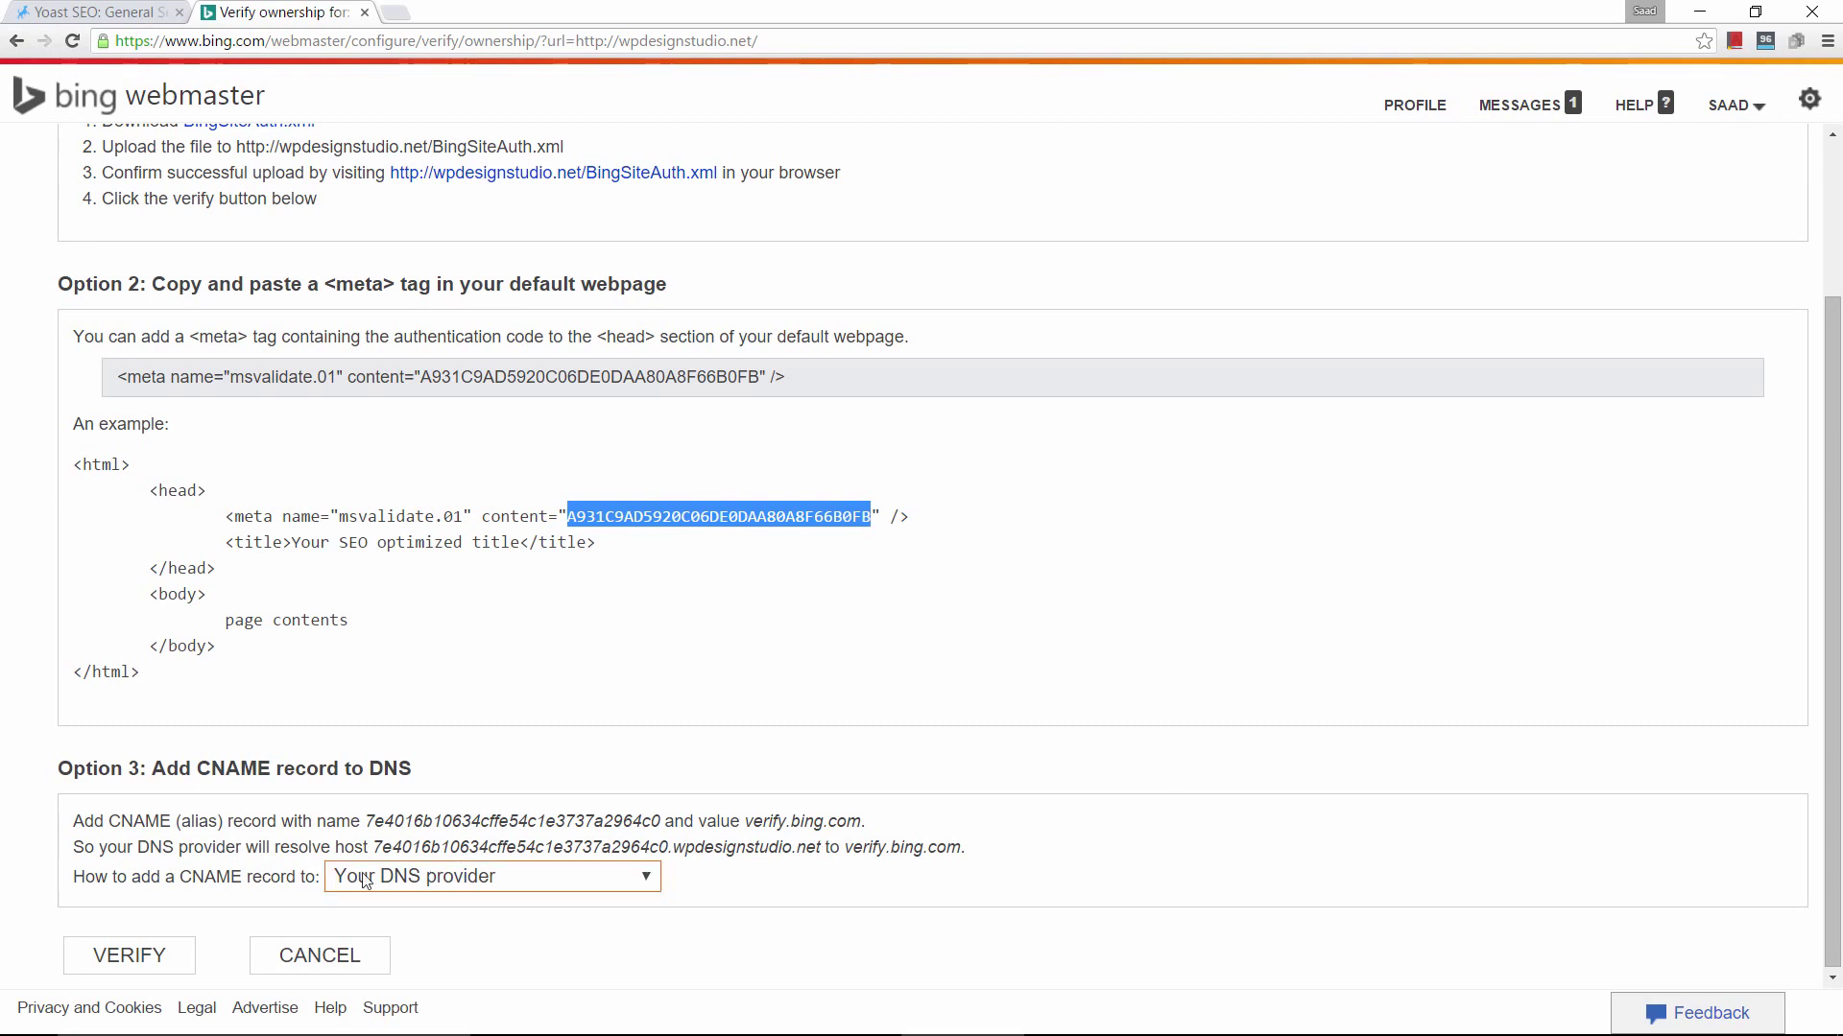
pyautogui.click(121, 959)
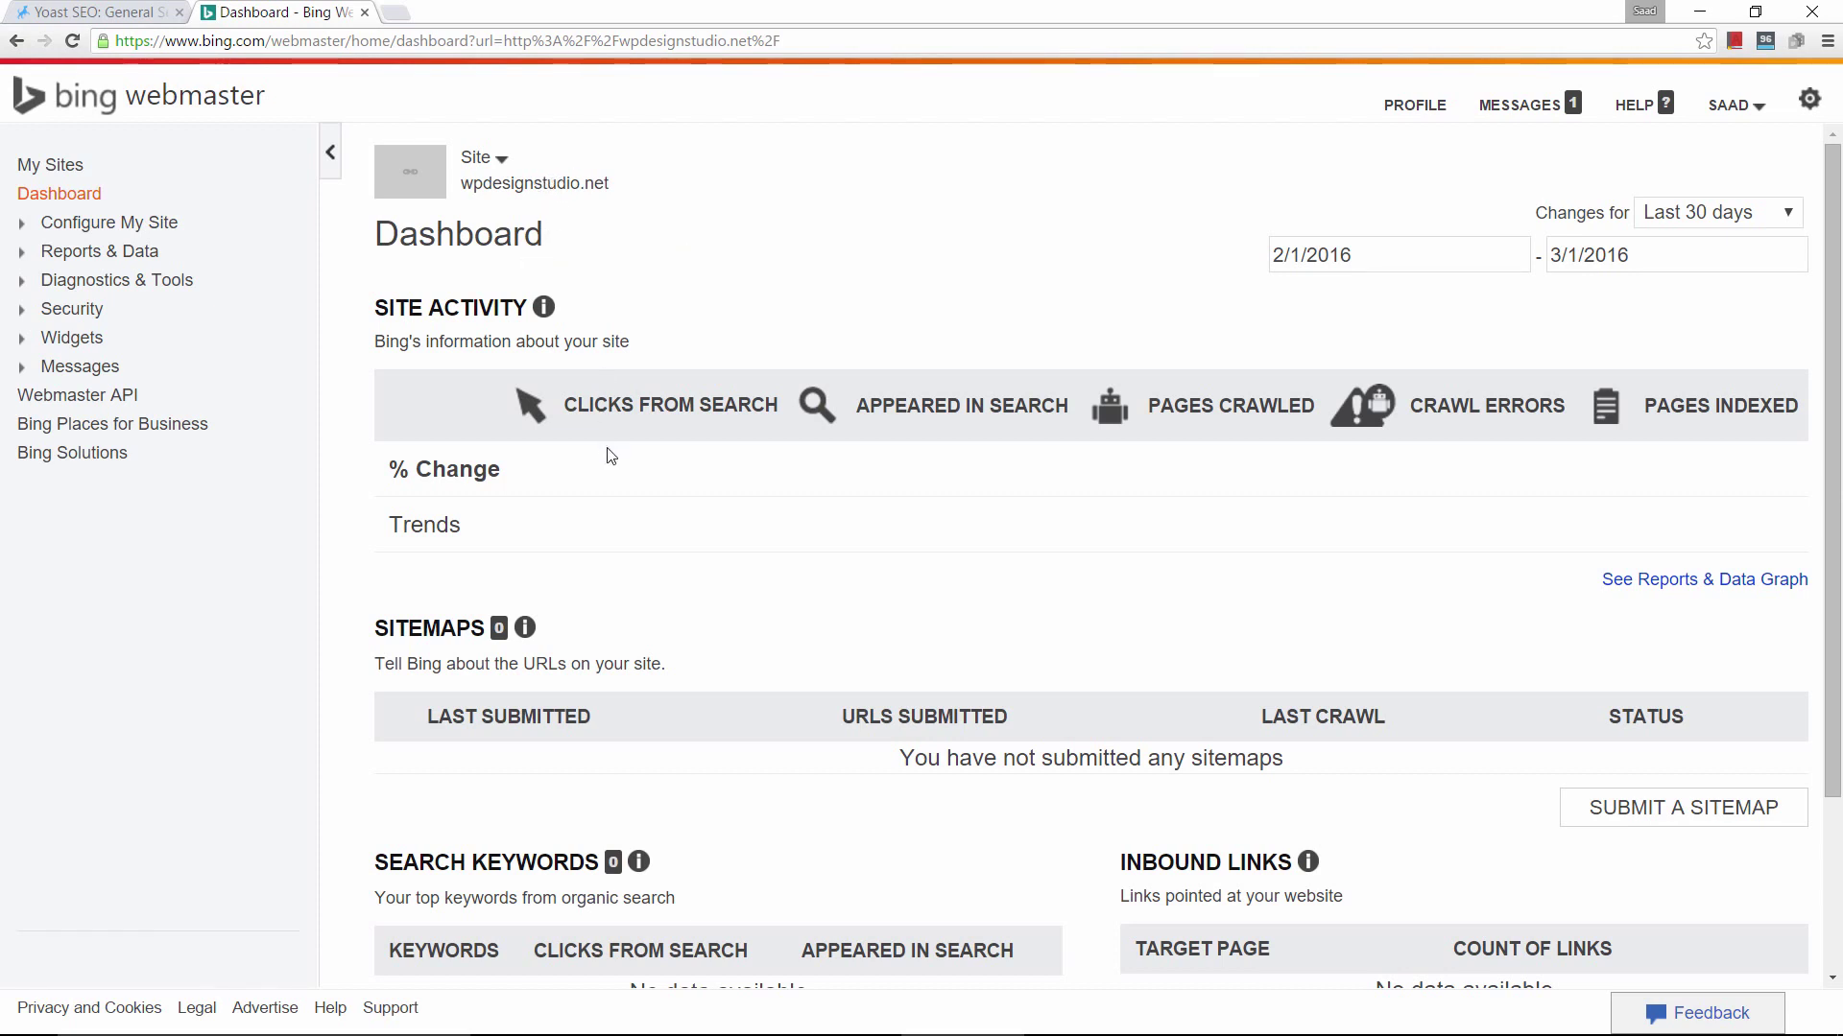
pyautogui.click(365, 13)
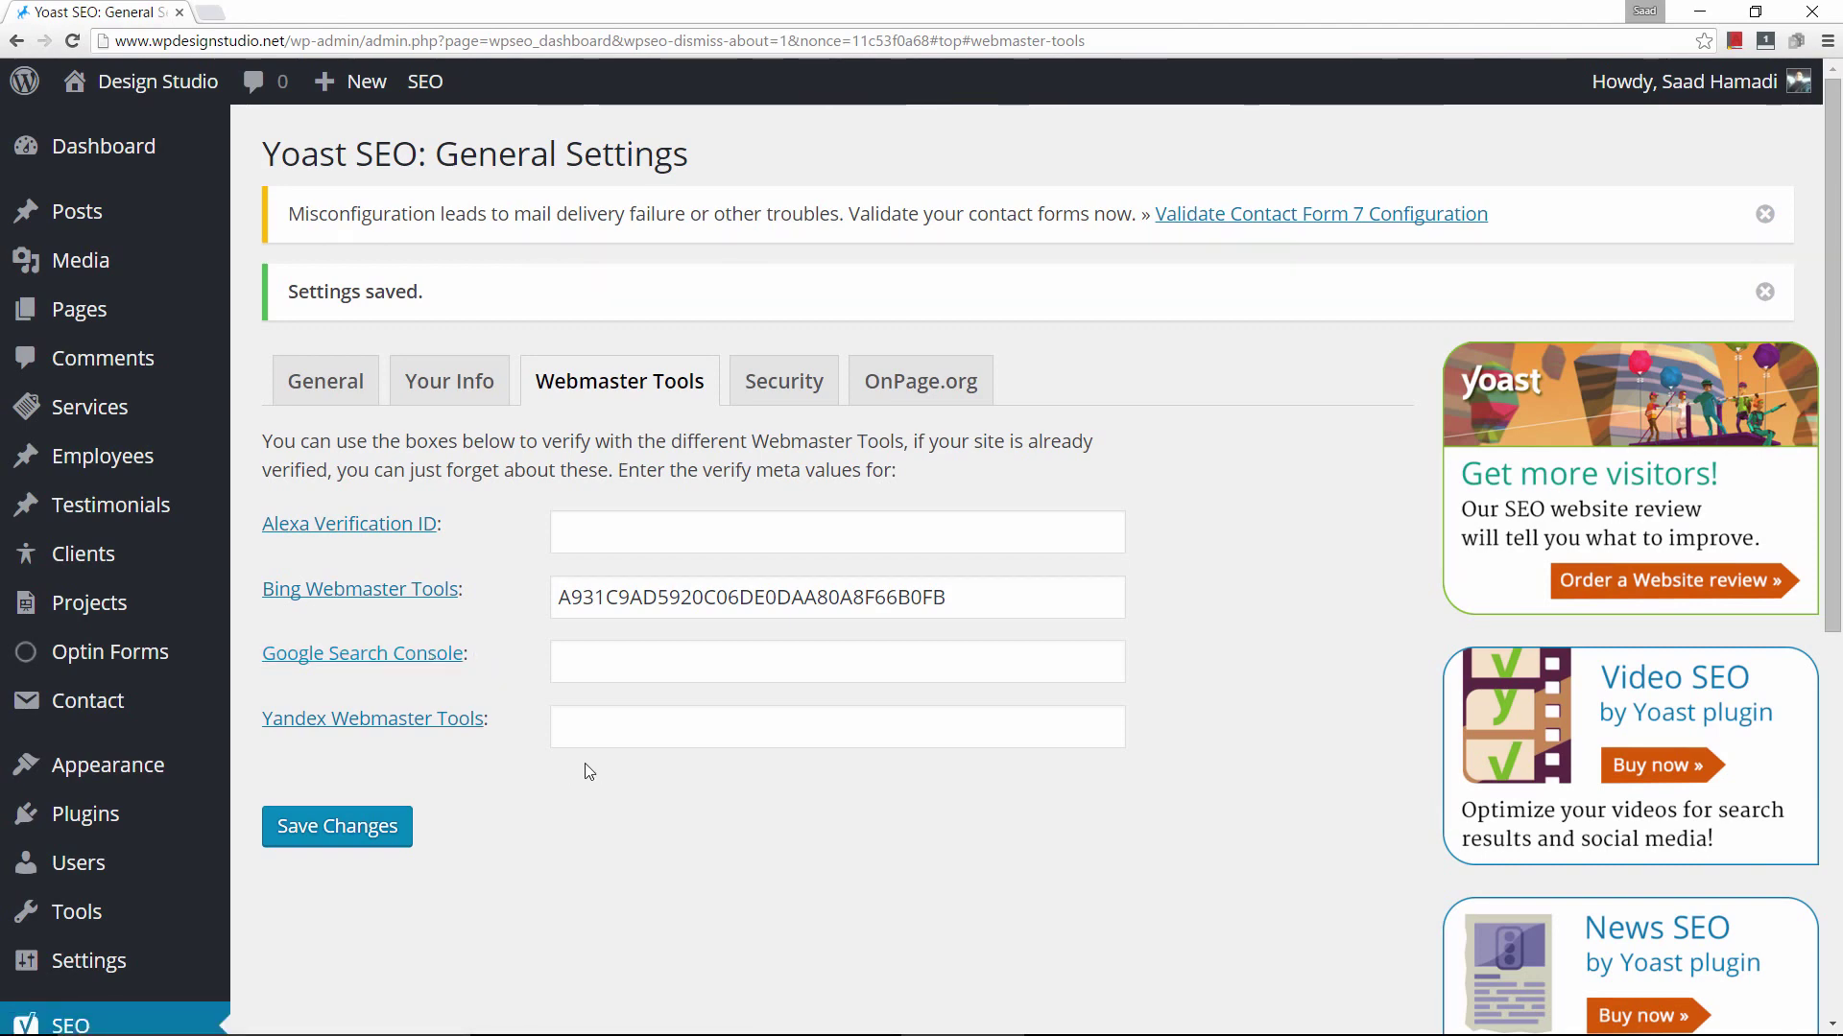
# Open Google's site verification, choose the HTML tag method, and copy the meta tag.
pyautogui.click(364, 656)
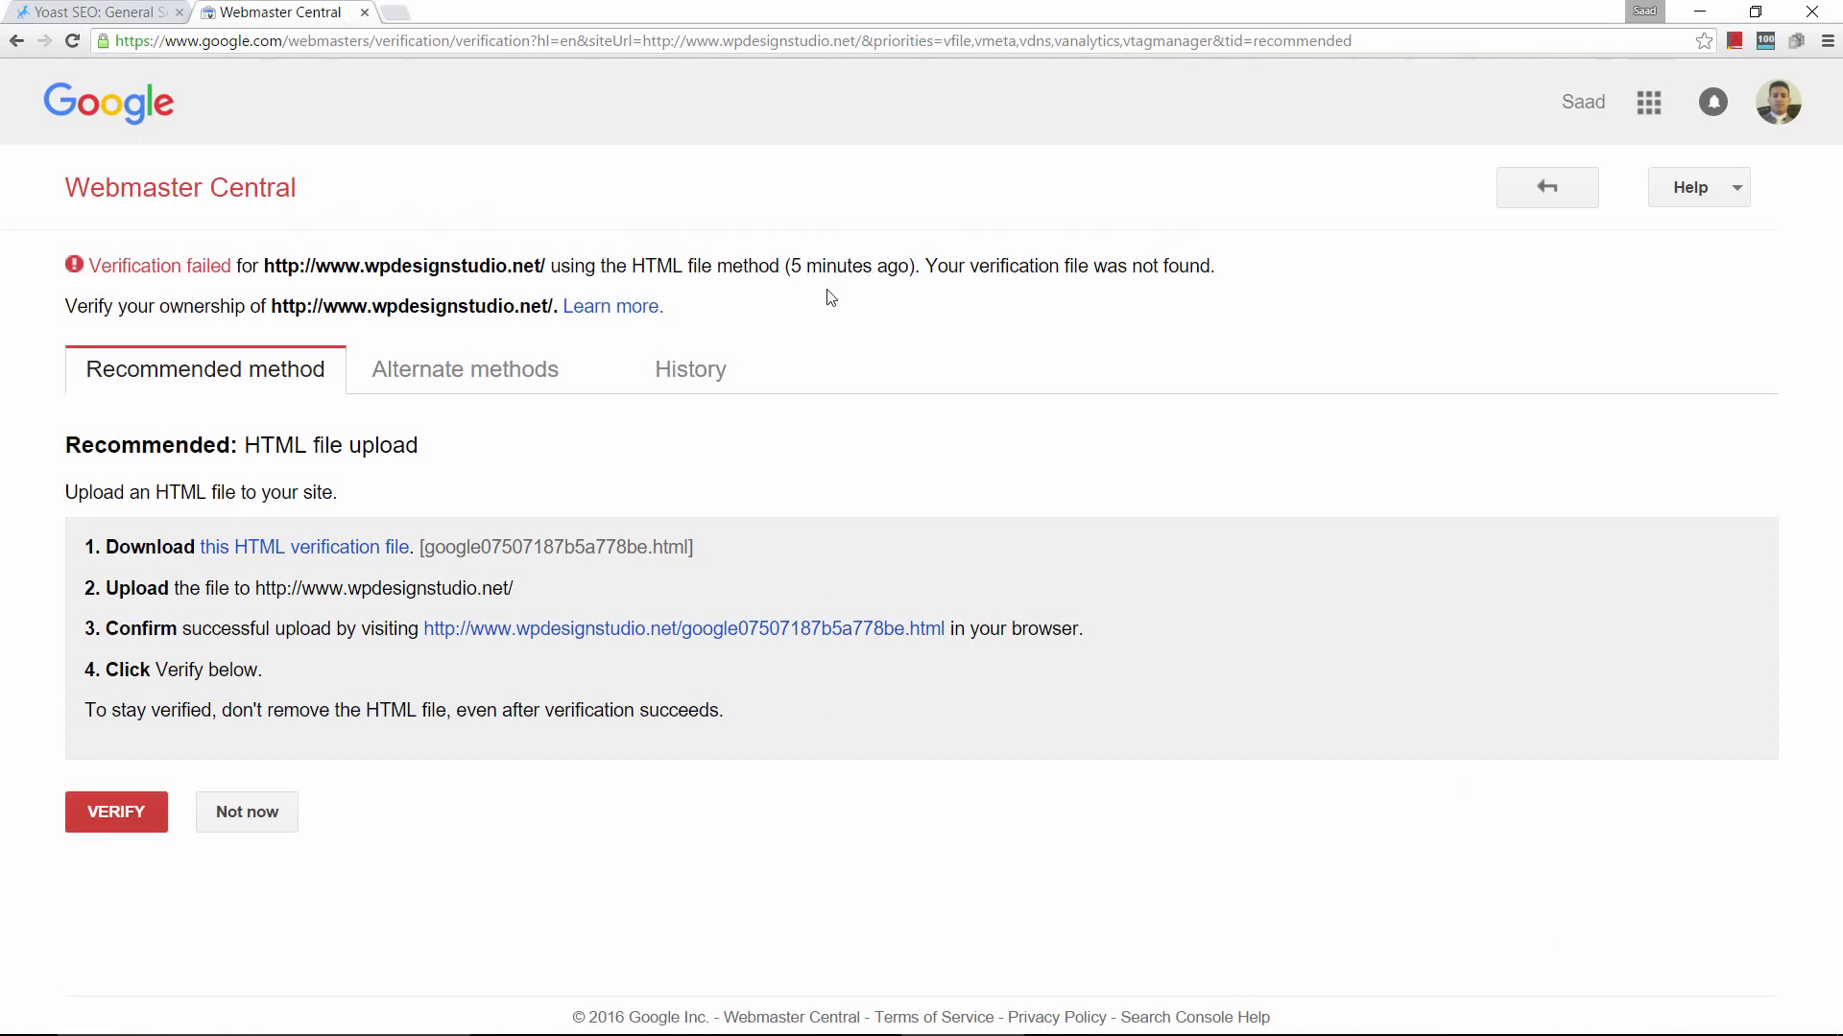
pyautogui.click(481, 374)
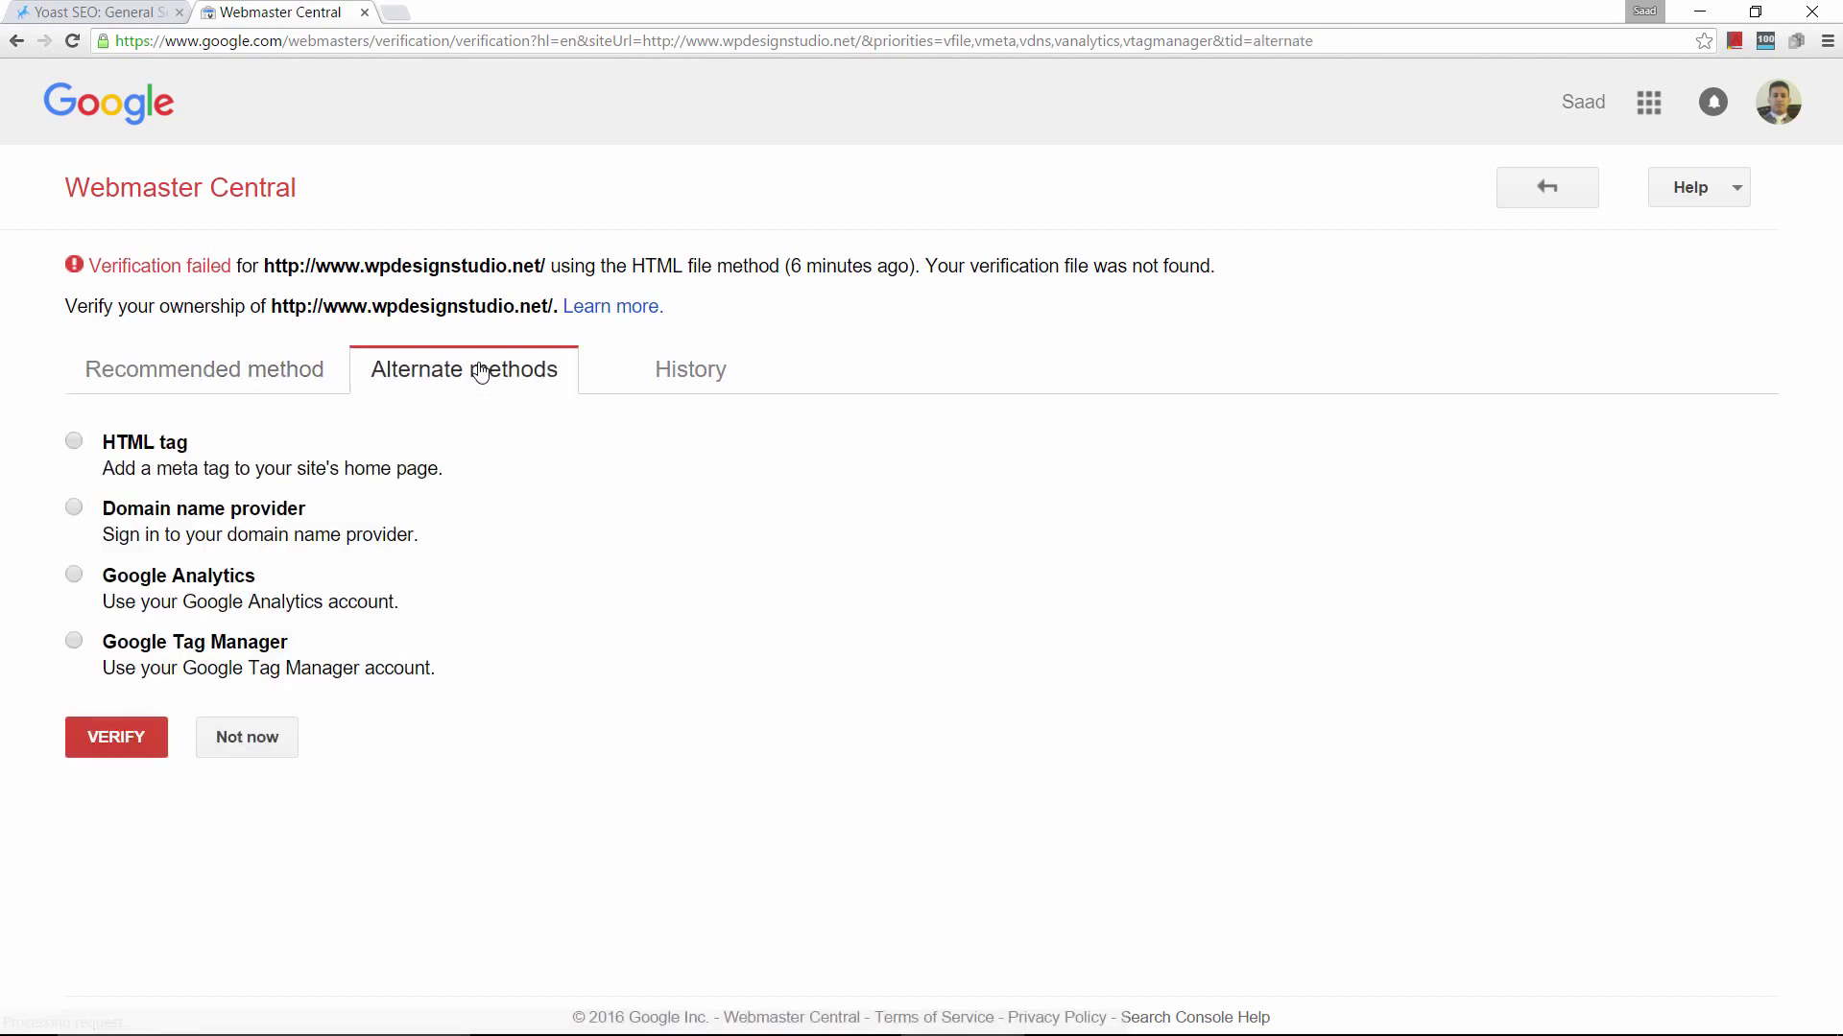
pyautogui.click(73, 443)
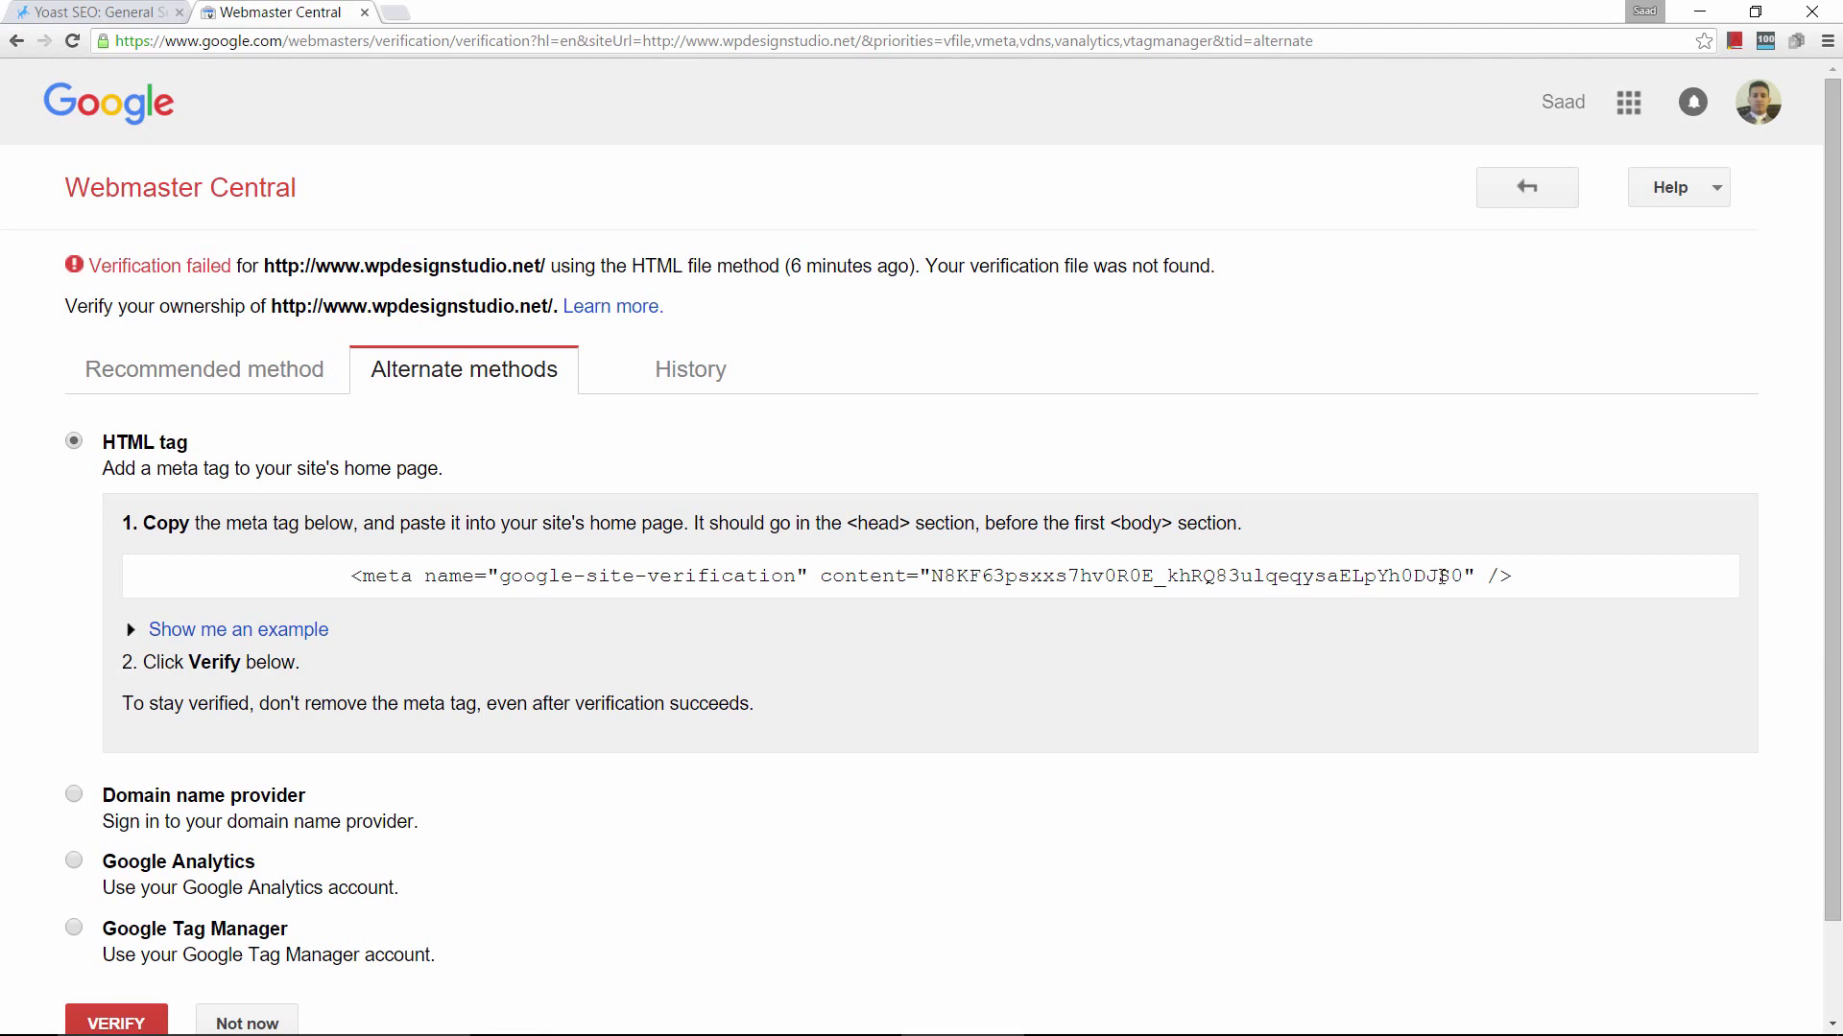
pyautogui.moveTo(1458, 574); pyautogui.dragTo(929, 577)
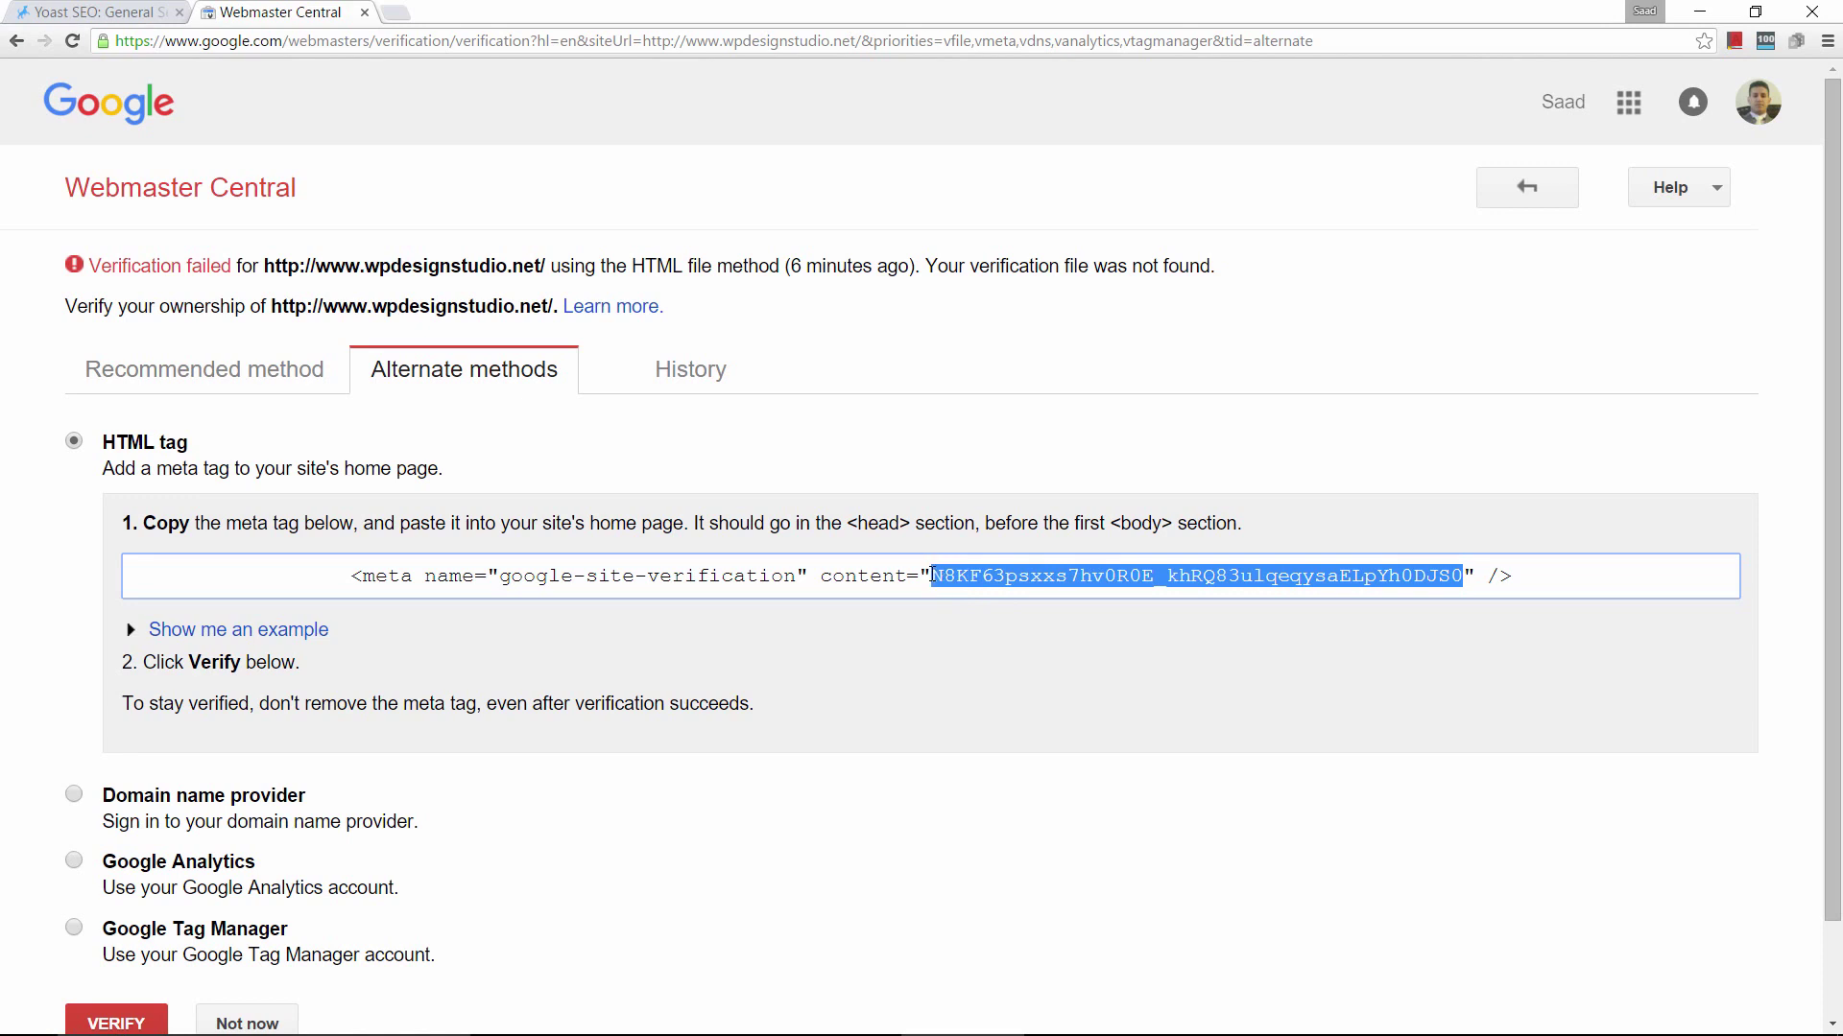
pyautogui.click(986, 574)
pyautogui.tripleClick(985, 574)
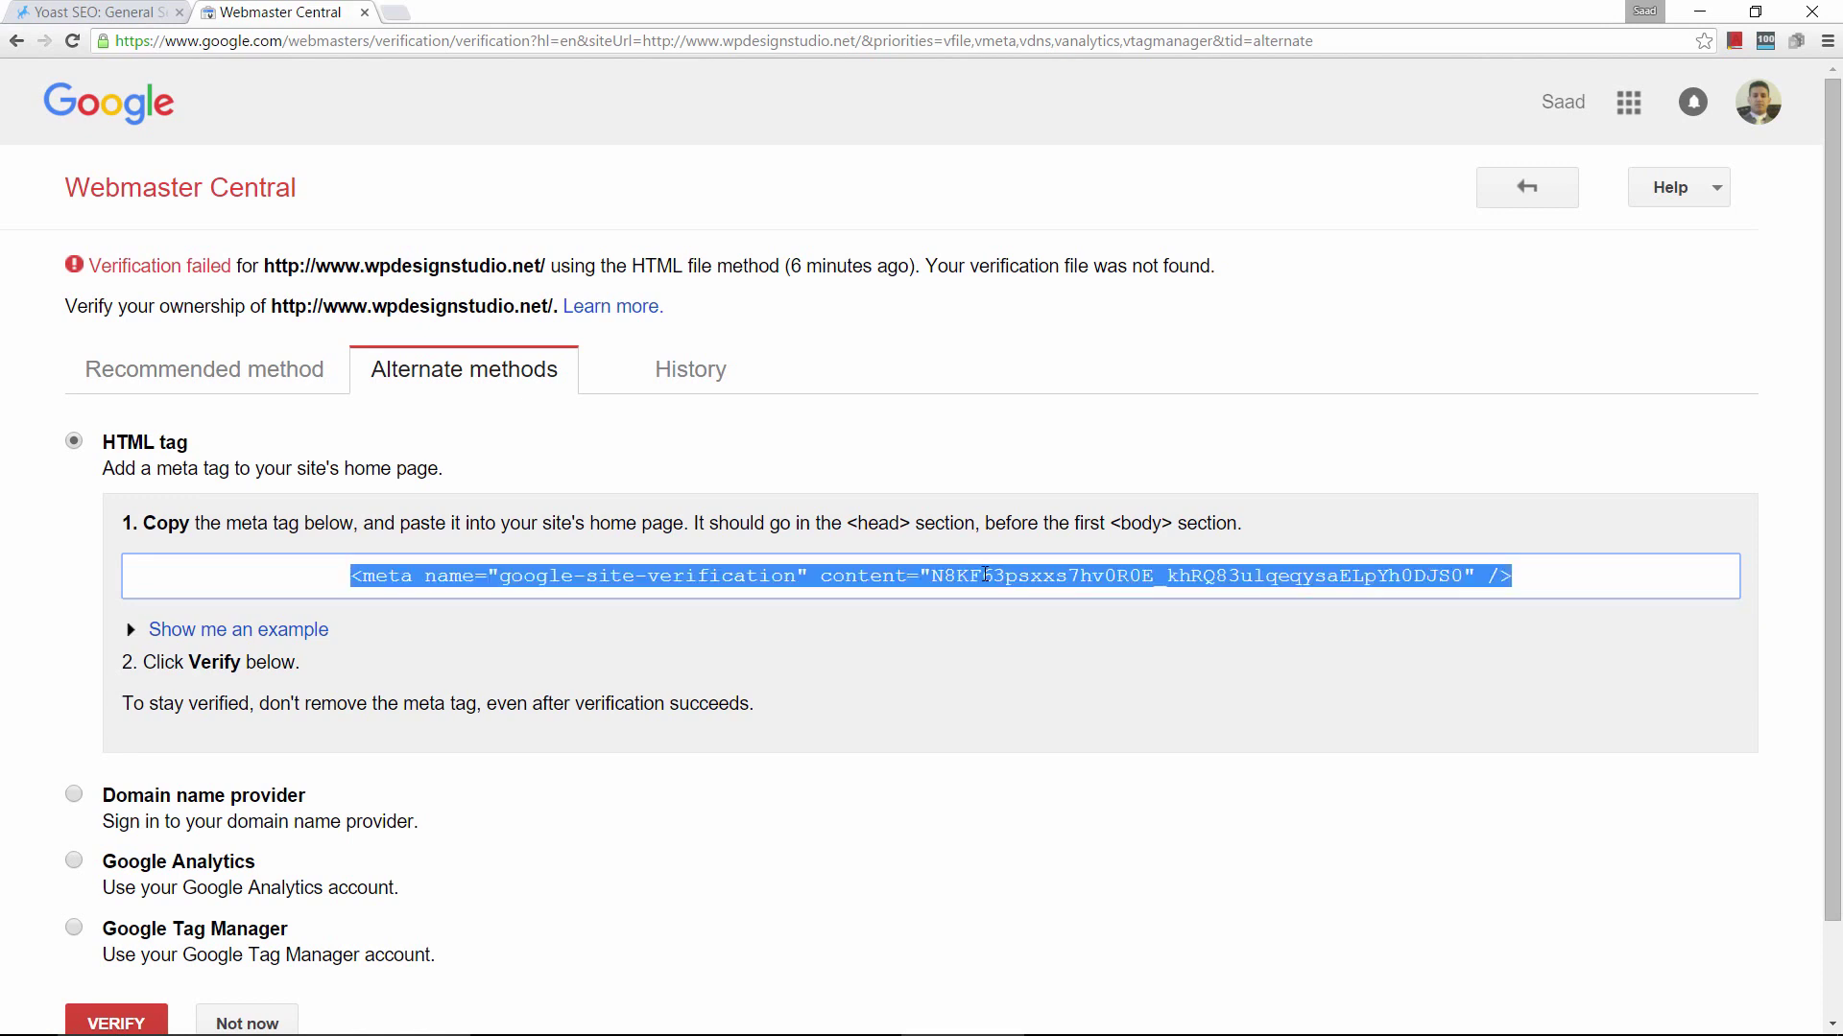
pyautogui.rightClick(979, 574)
pyautogui.click(1003, 589)
# Paste the meta tag into the address bar and copy just its content code.
pyautogui.rightClick(855, 44)
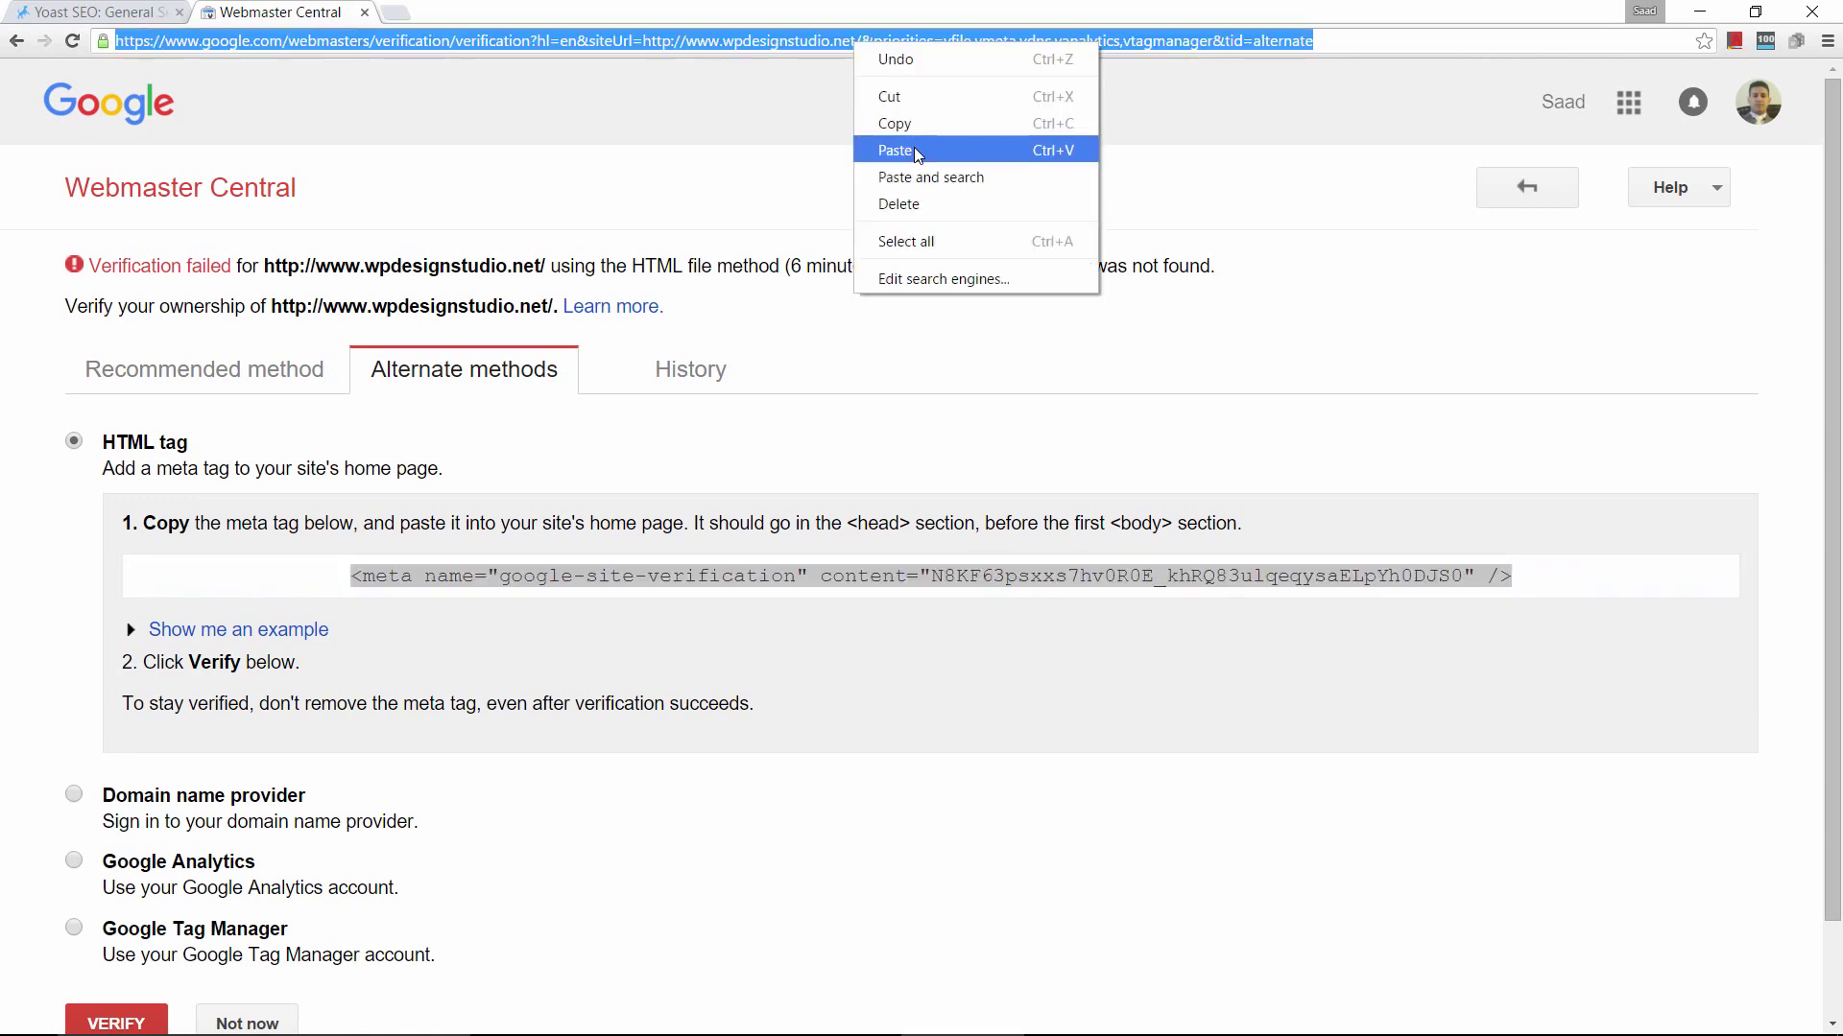
pyautogui.click(914, 152)
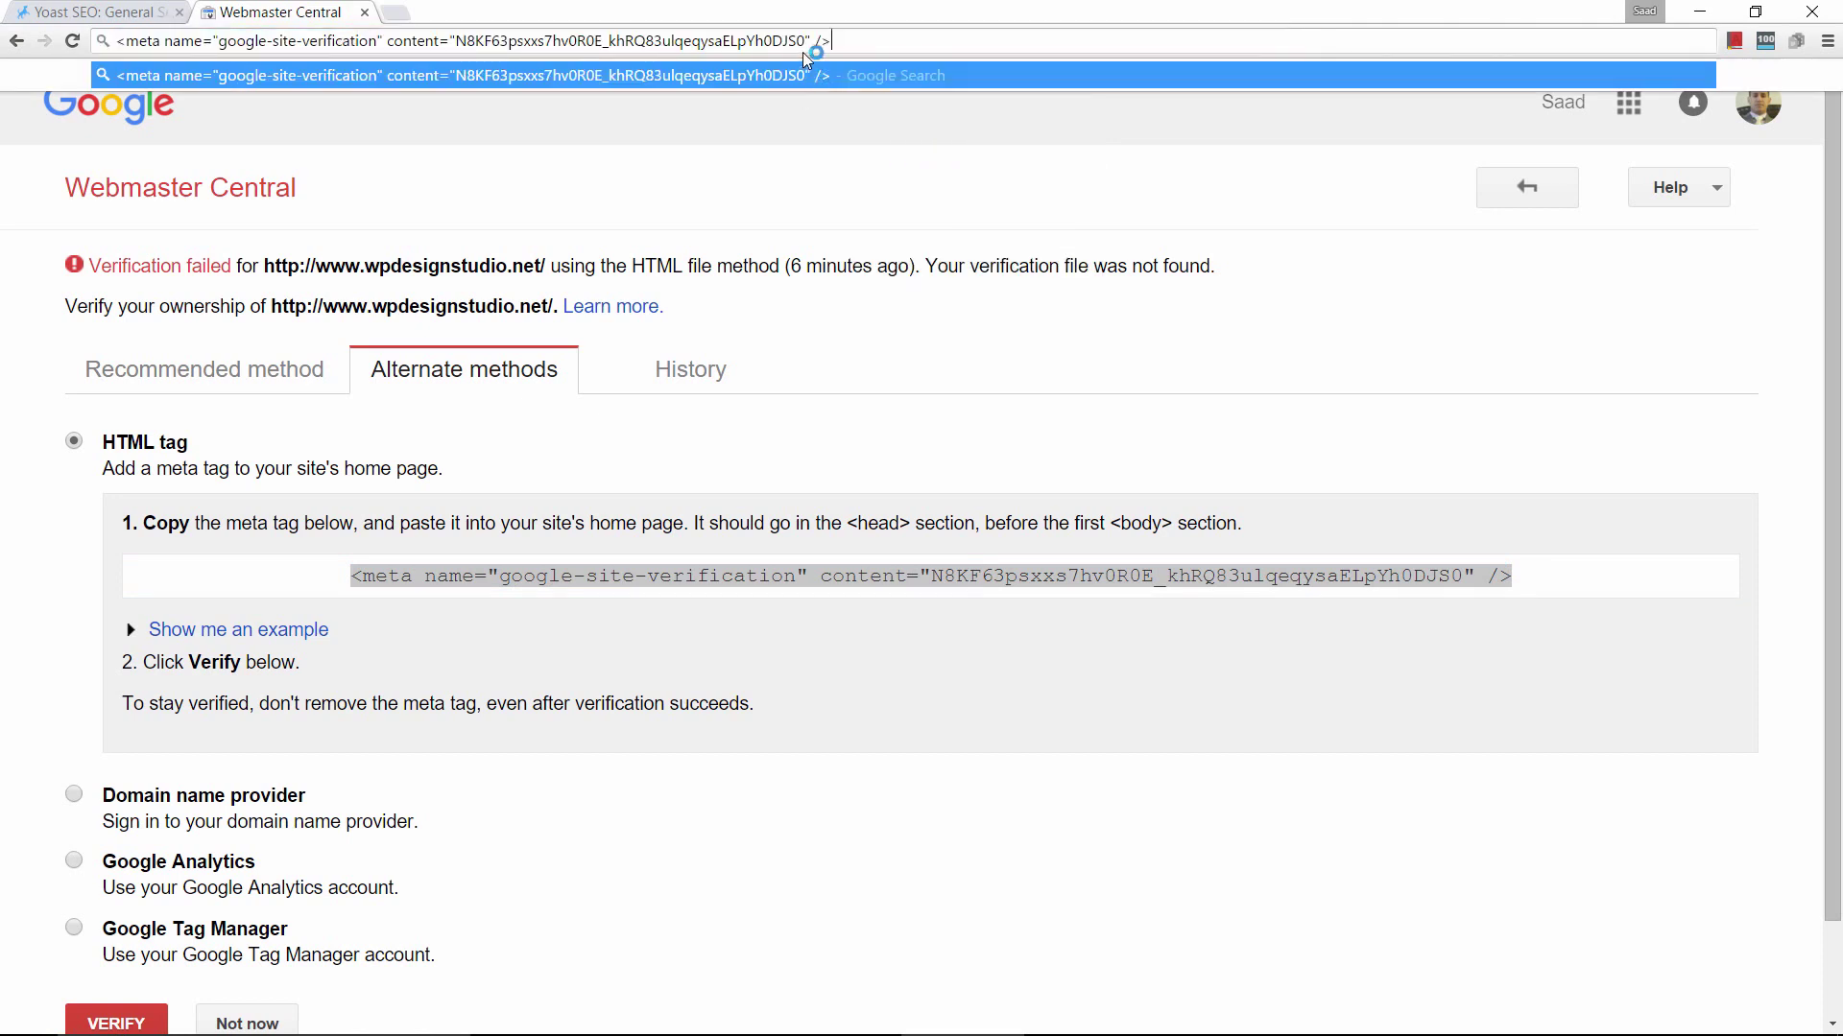
pyautogui.moveTo(804, 39); pyautogui.dragTo(466, 42)
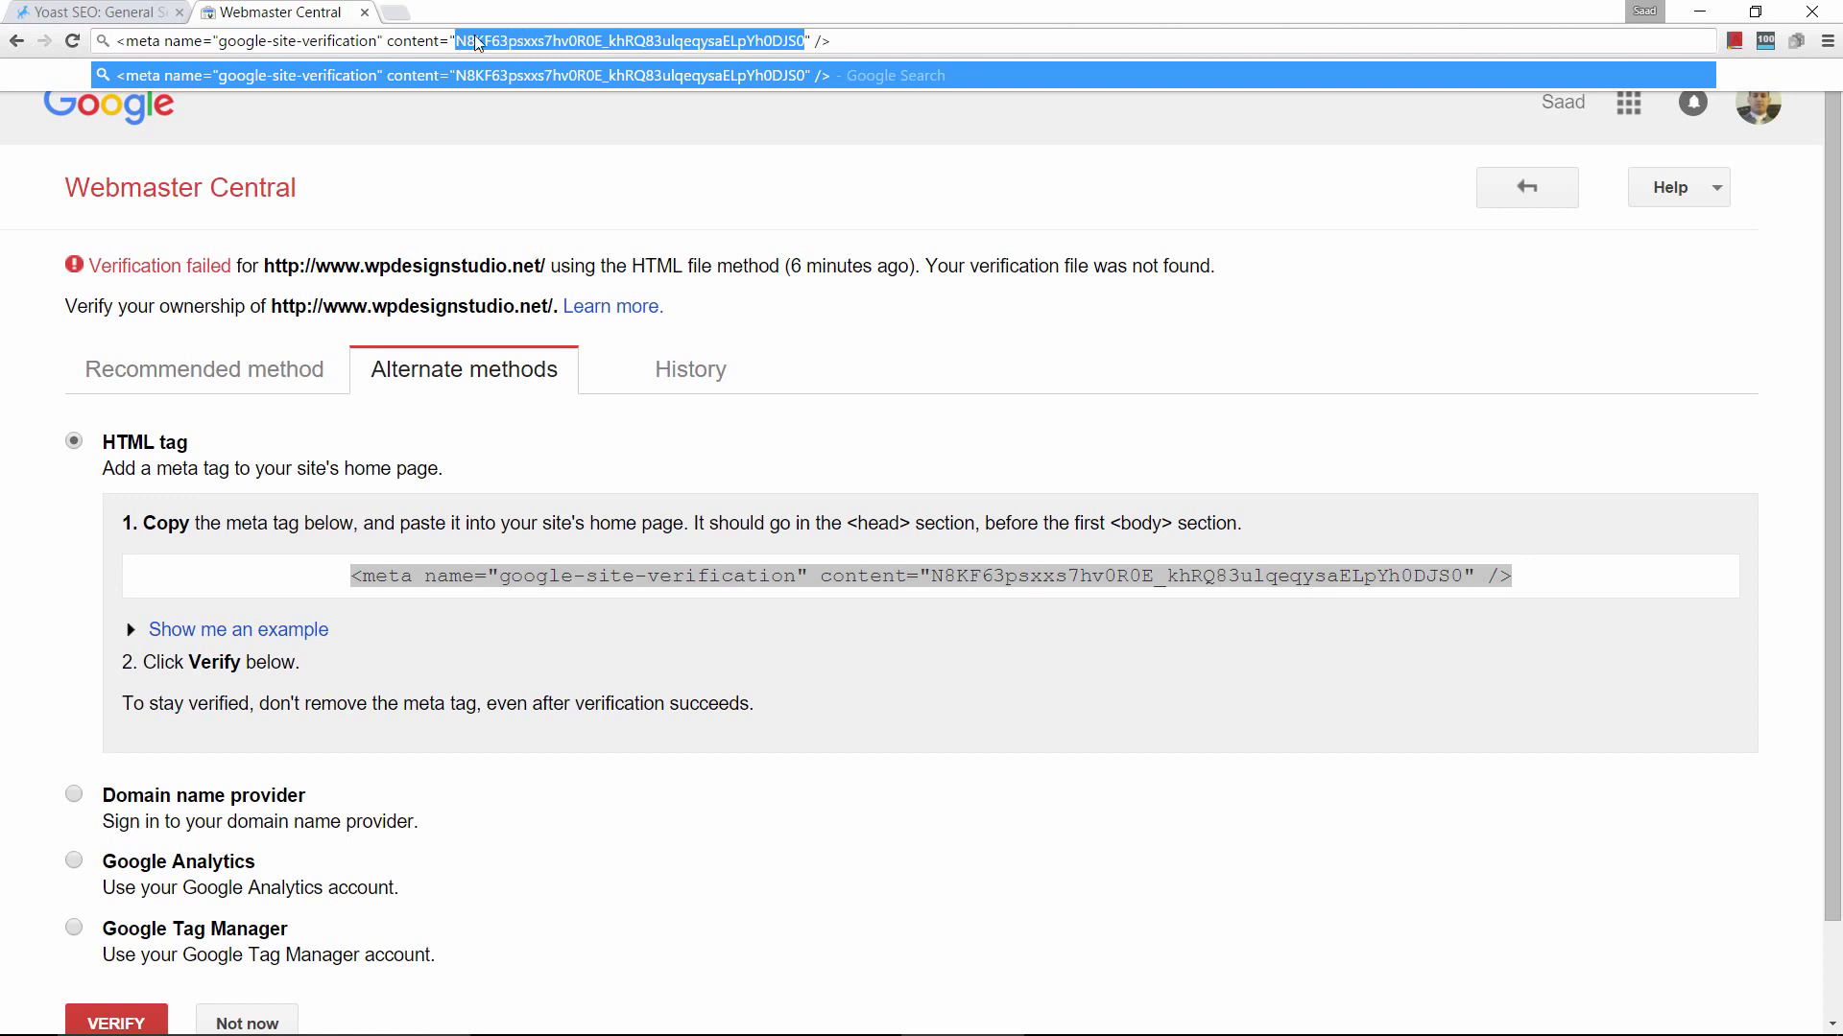
pyautogui.rightClick(477, 40)
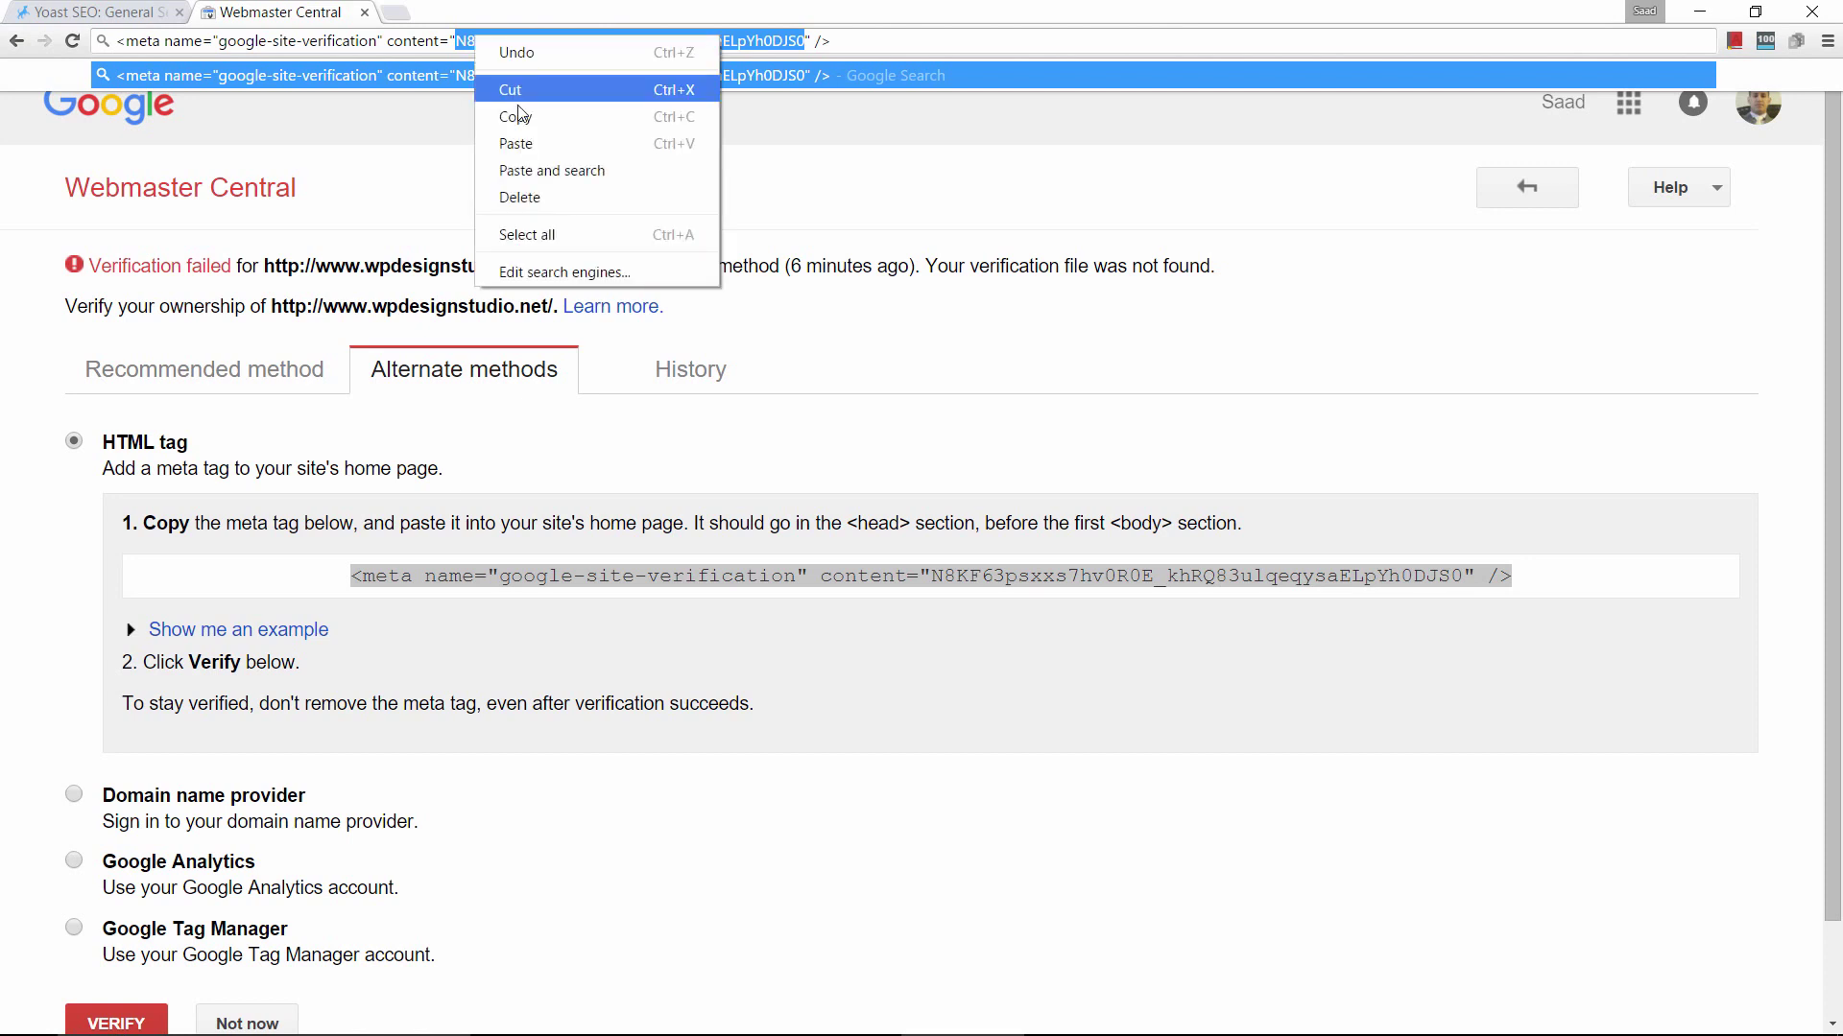
pyautogui.click(524, 117)
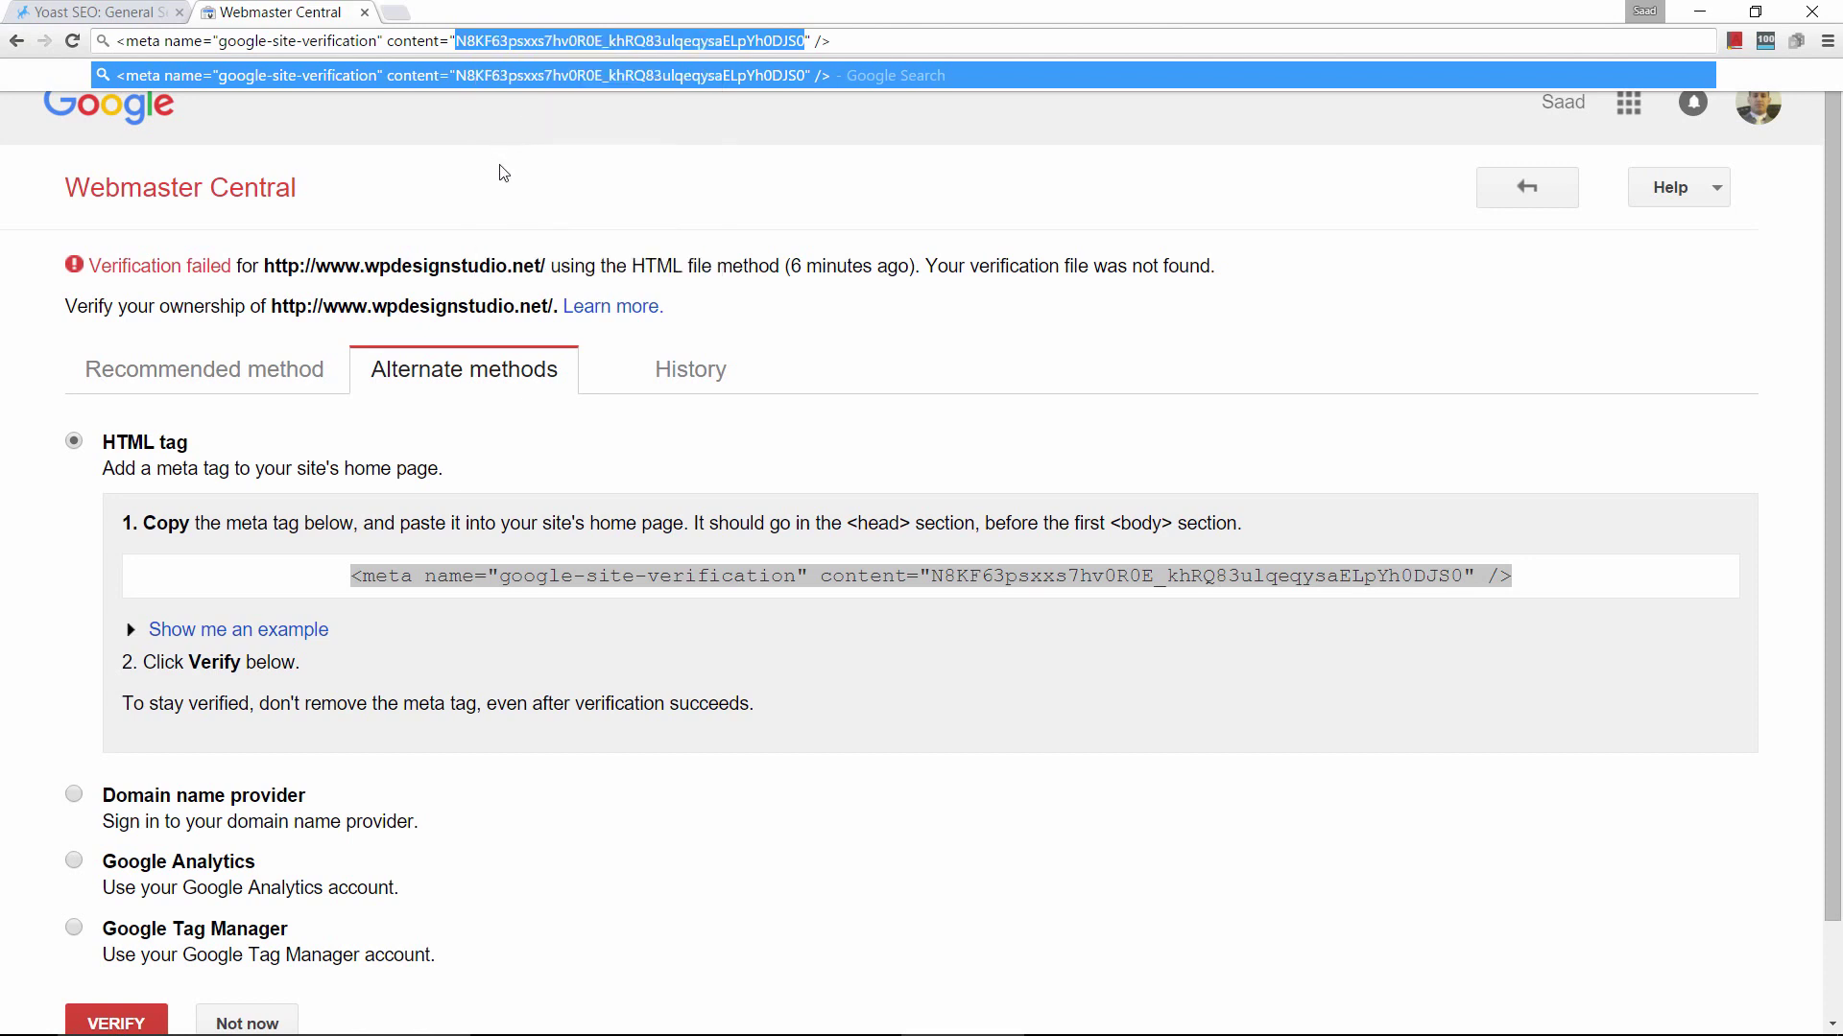
# Paste the Google code into Yoast's Google Search Console field and save.
pyautogui.click(97, 13)
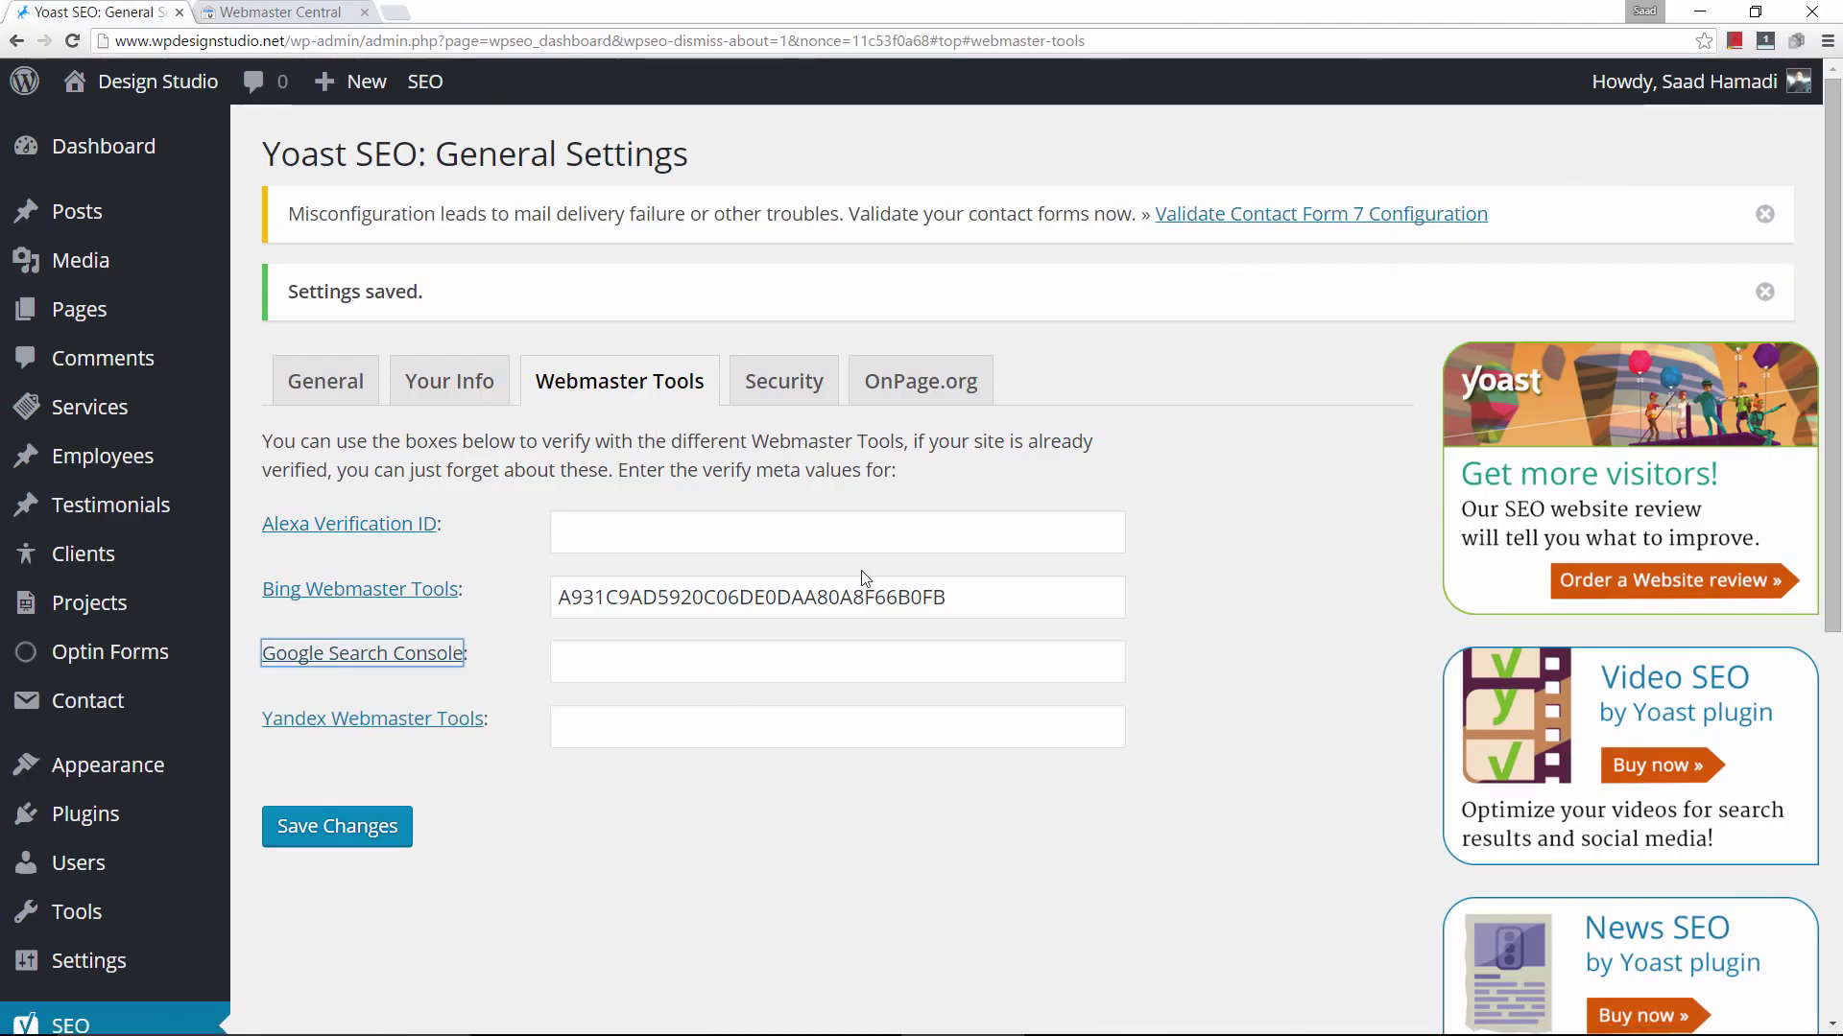
pyautogui.click(603, 662)
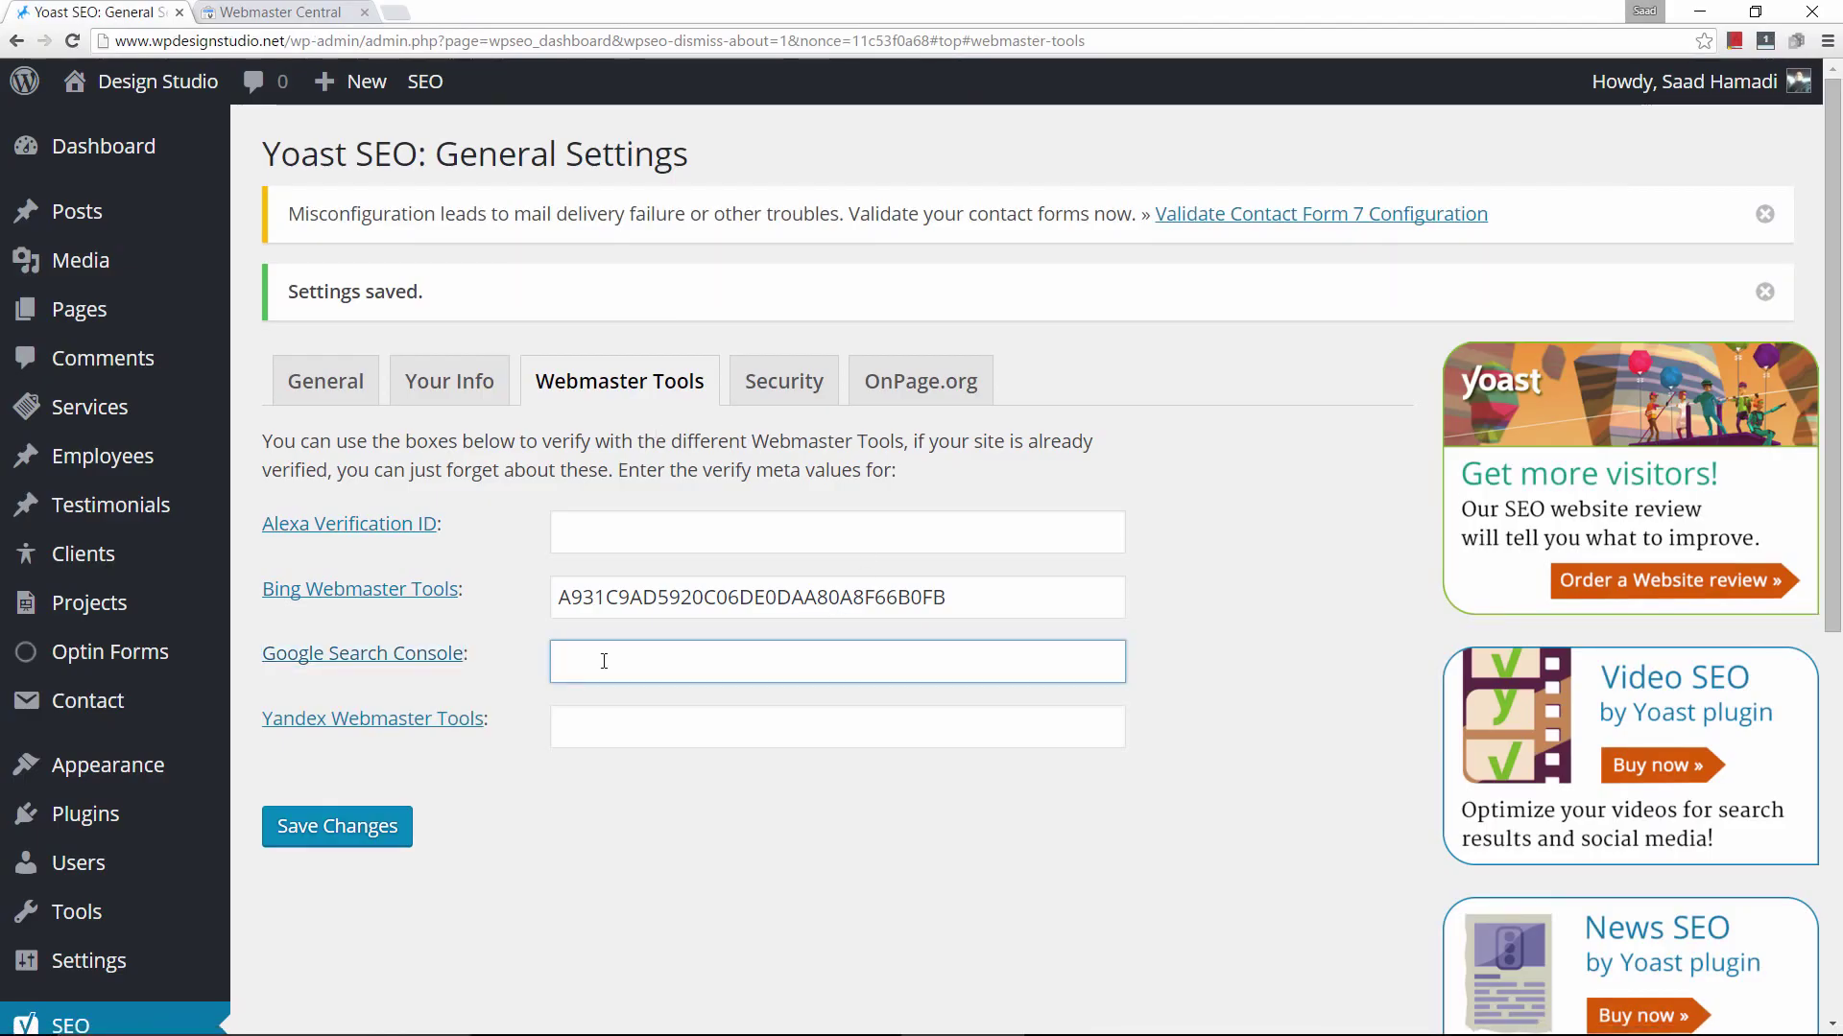
pyautogui.rightClick(604, 661)
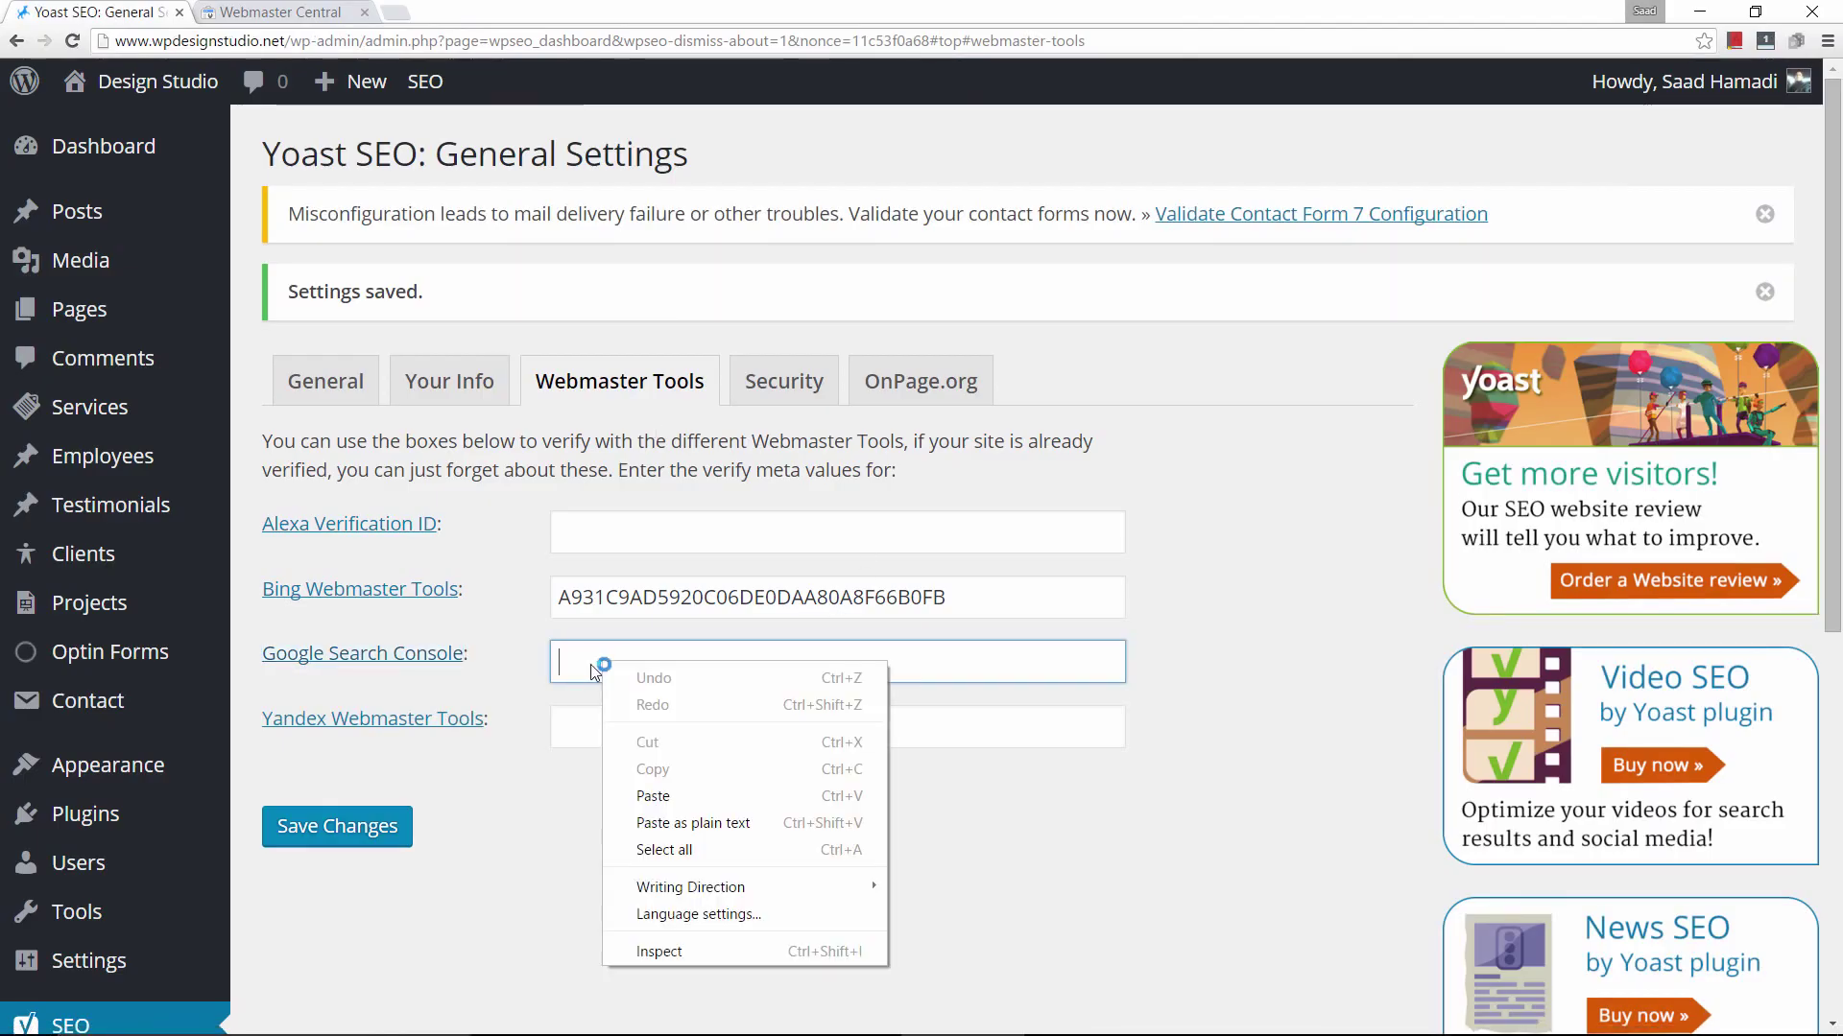
pyautogui.click(700, 795)
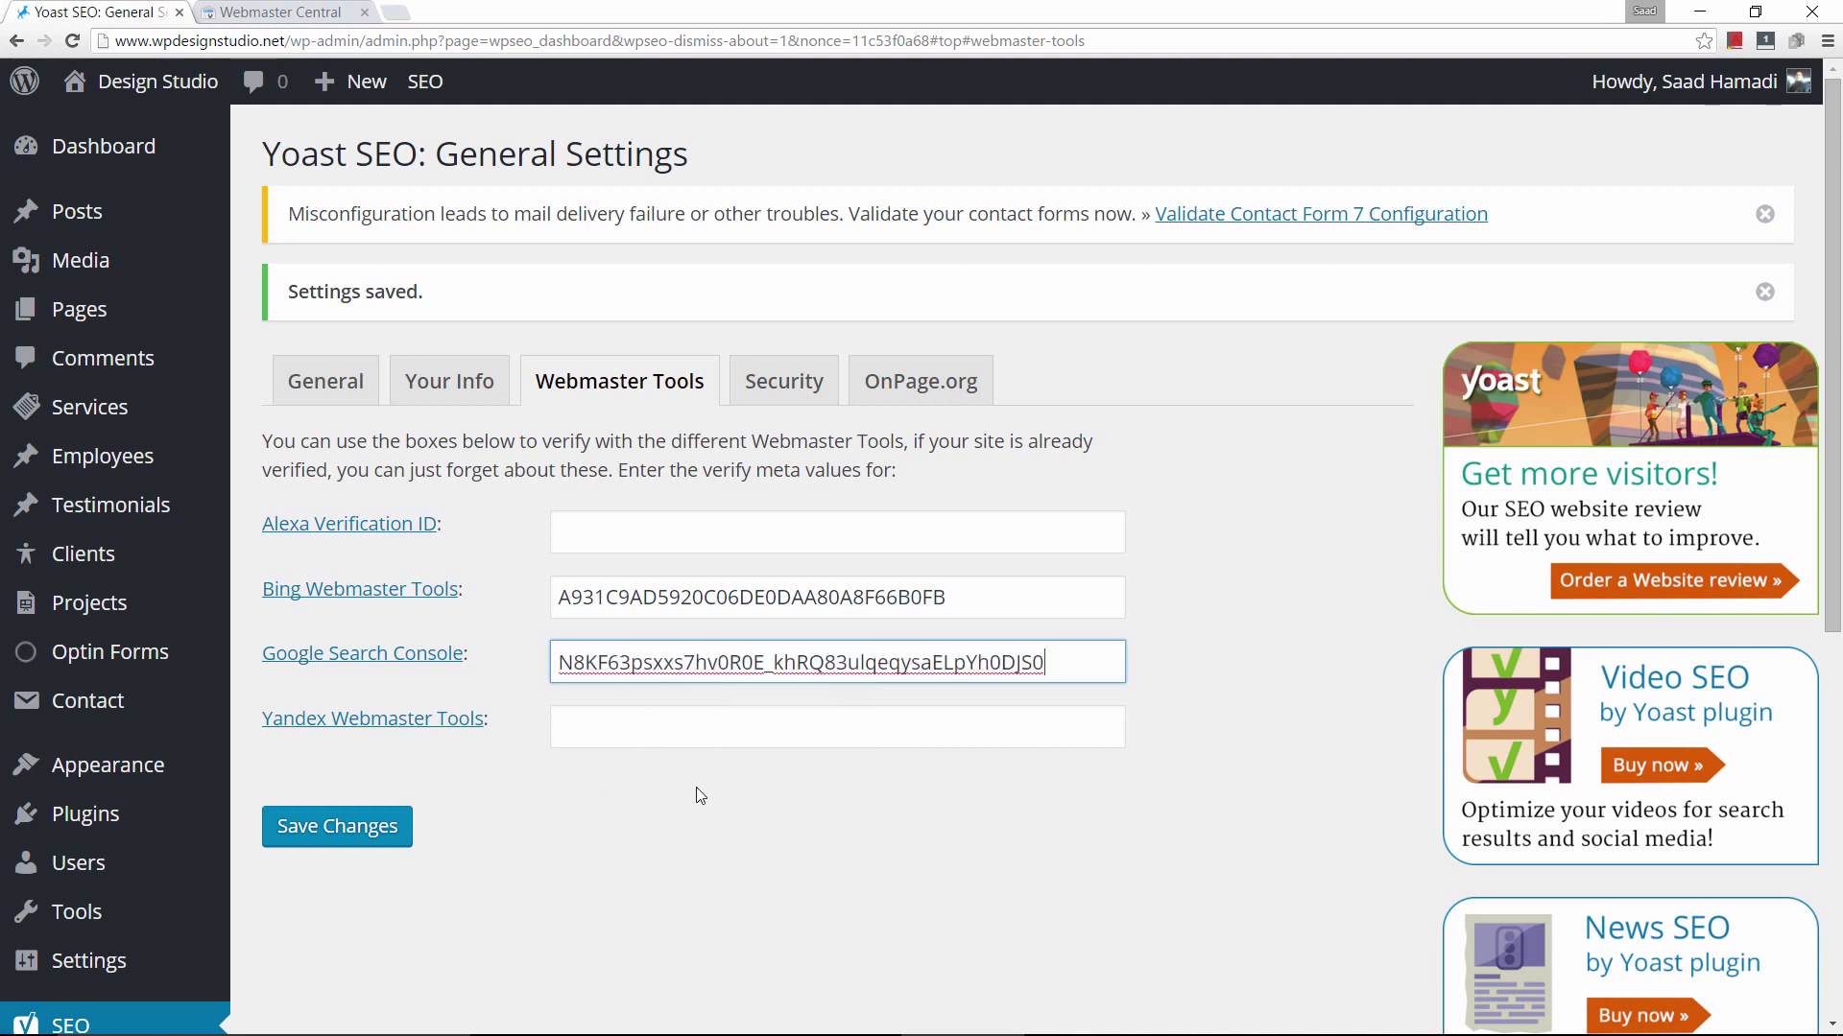
pyautogui.click(309, 837)
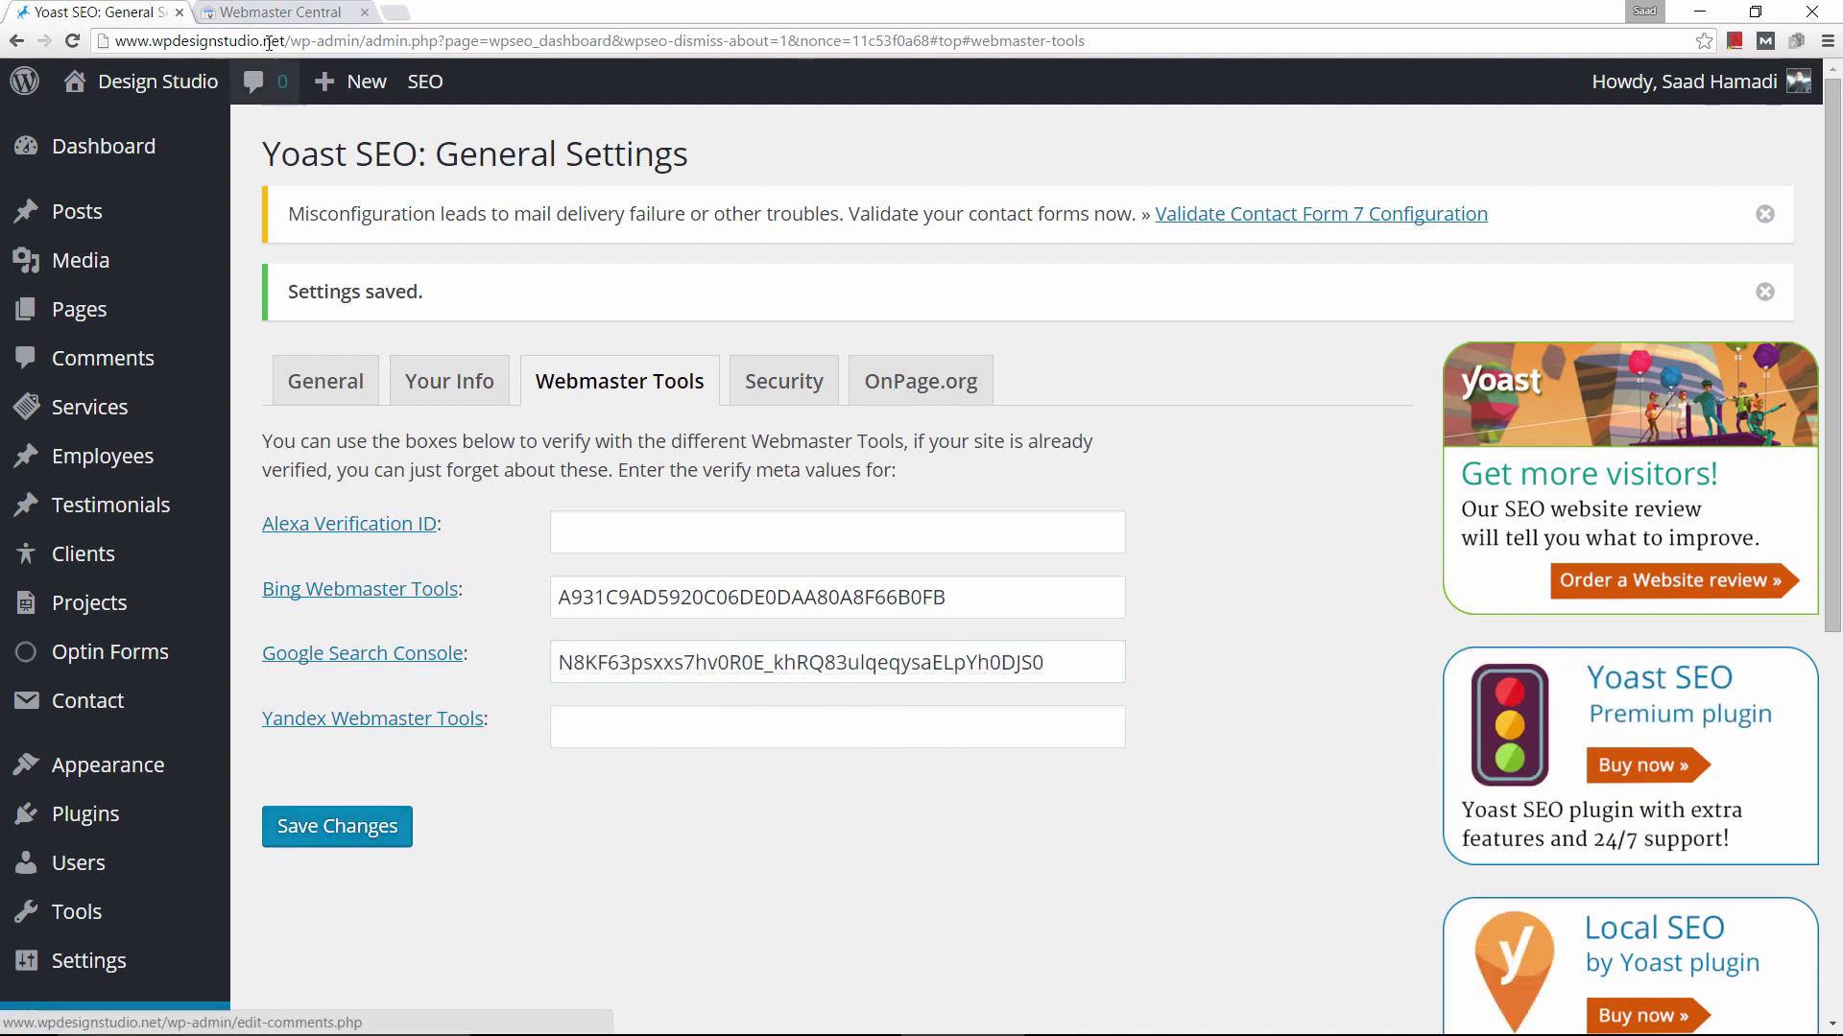
pyautogui.click(228, 14)
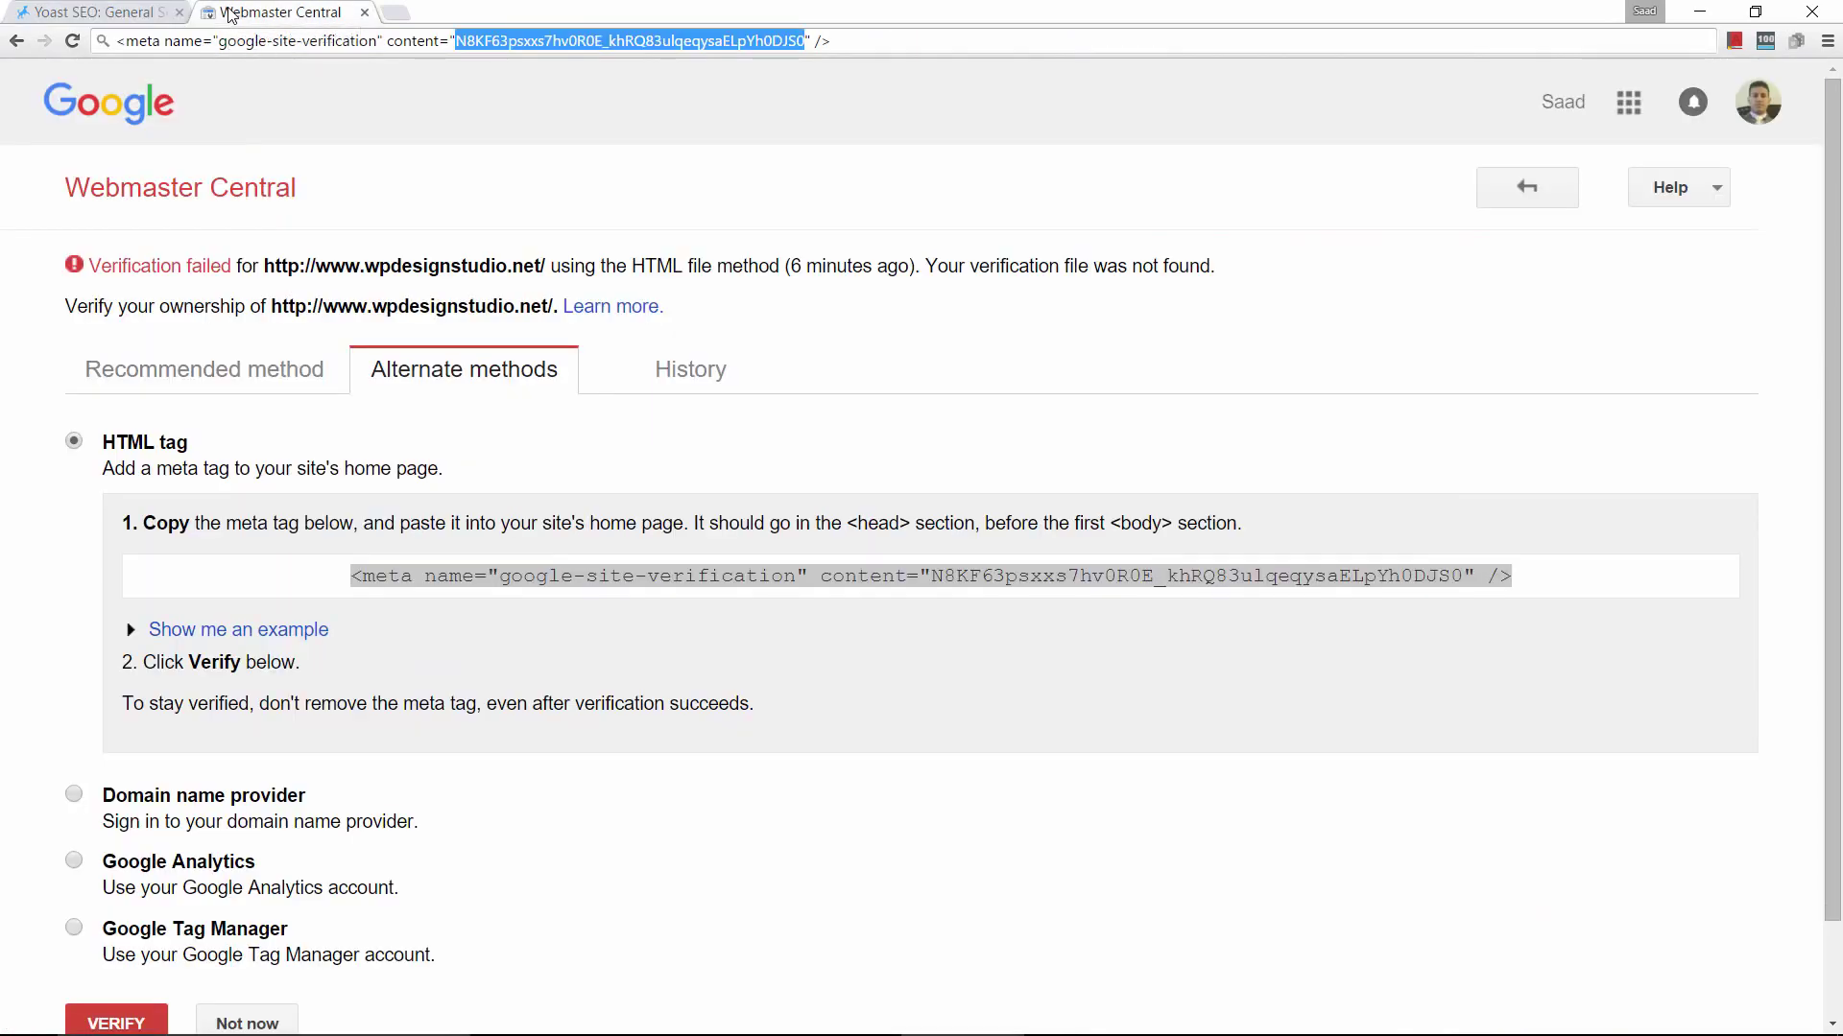
# Verify wpdesignstudio.net in Google Webmaster Central, then close that page.
pyautogui.scroll(-1, 539, 683)
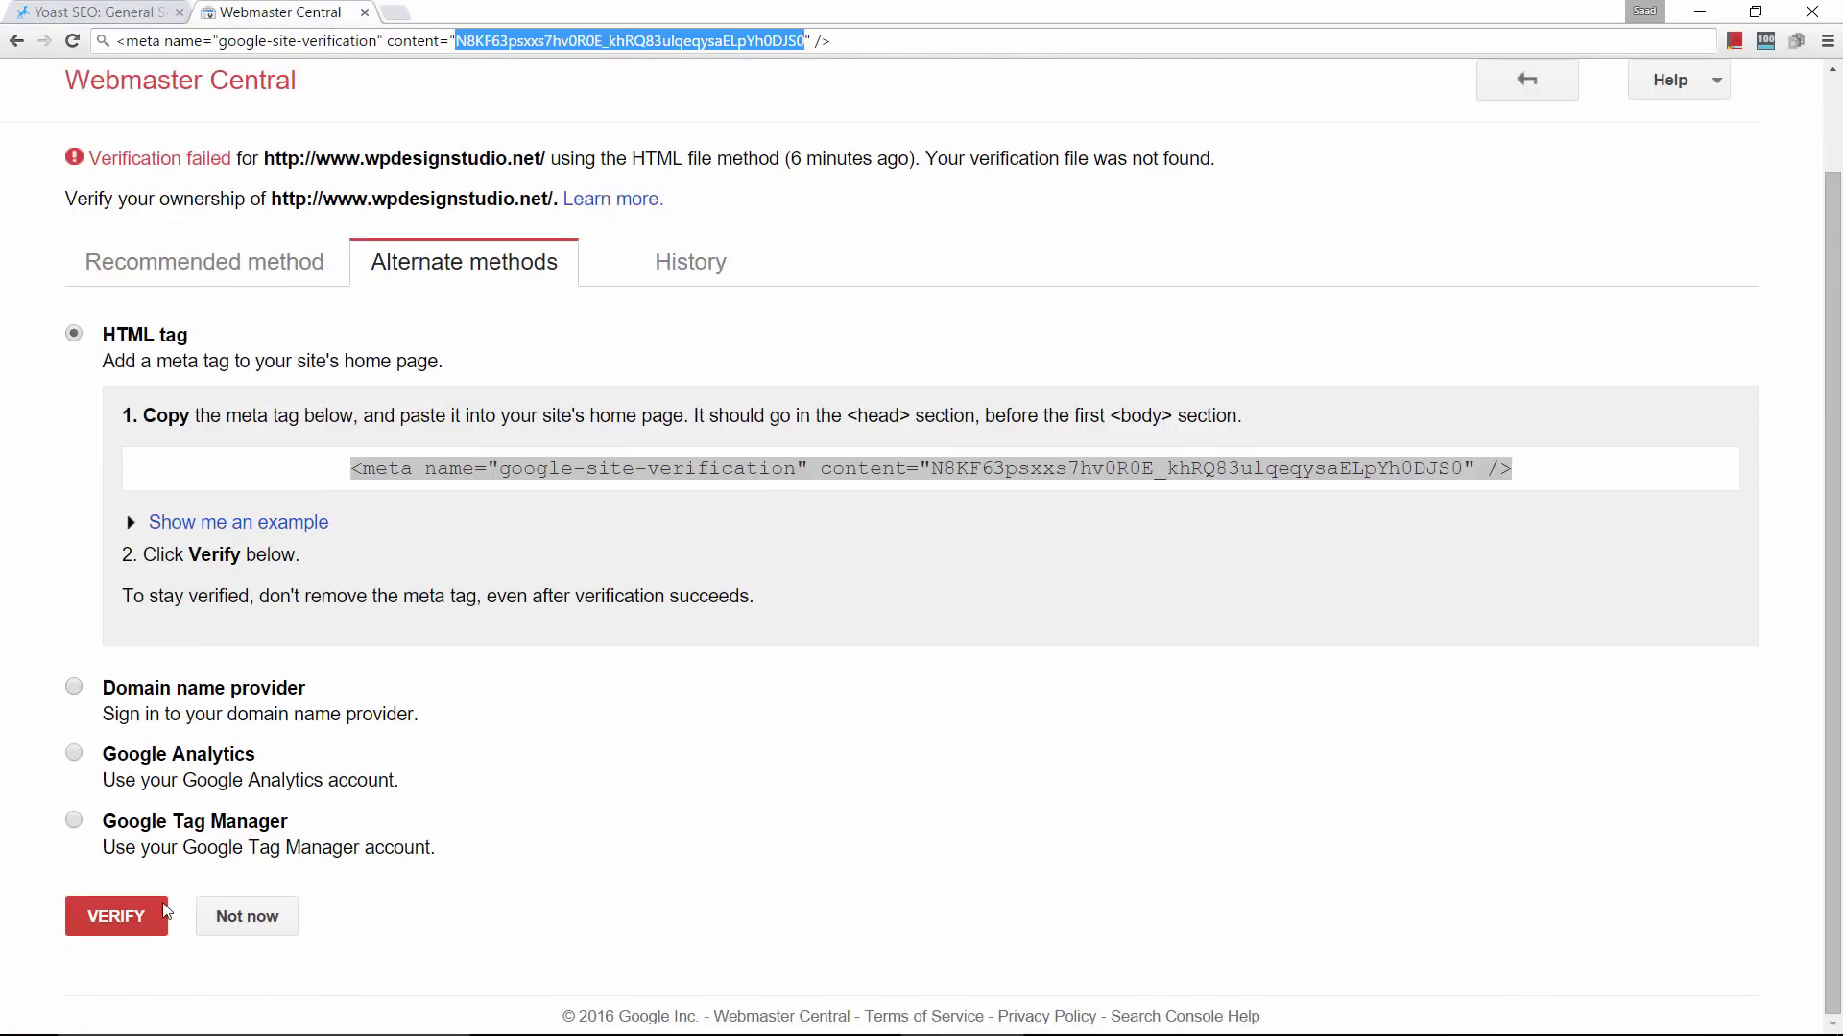
pyautogui.click(107, 916)
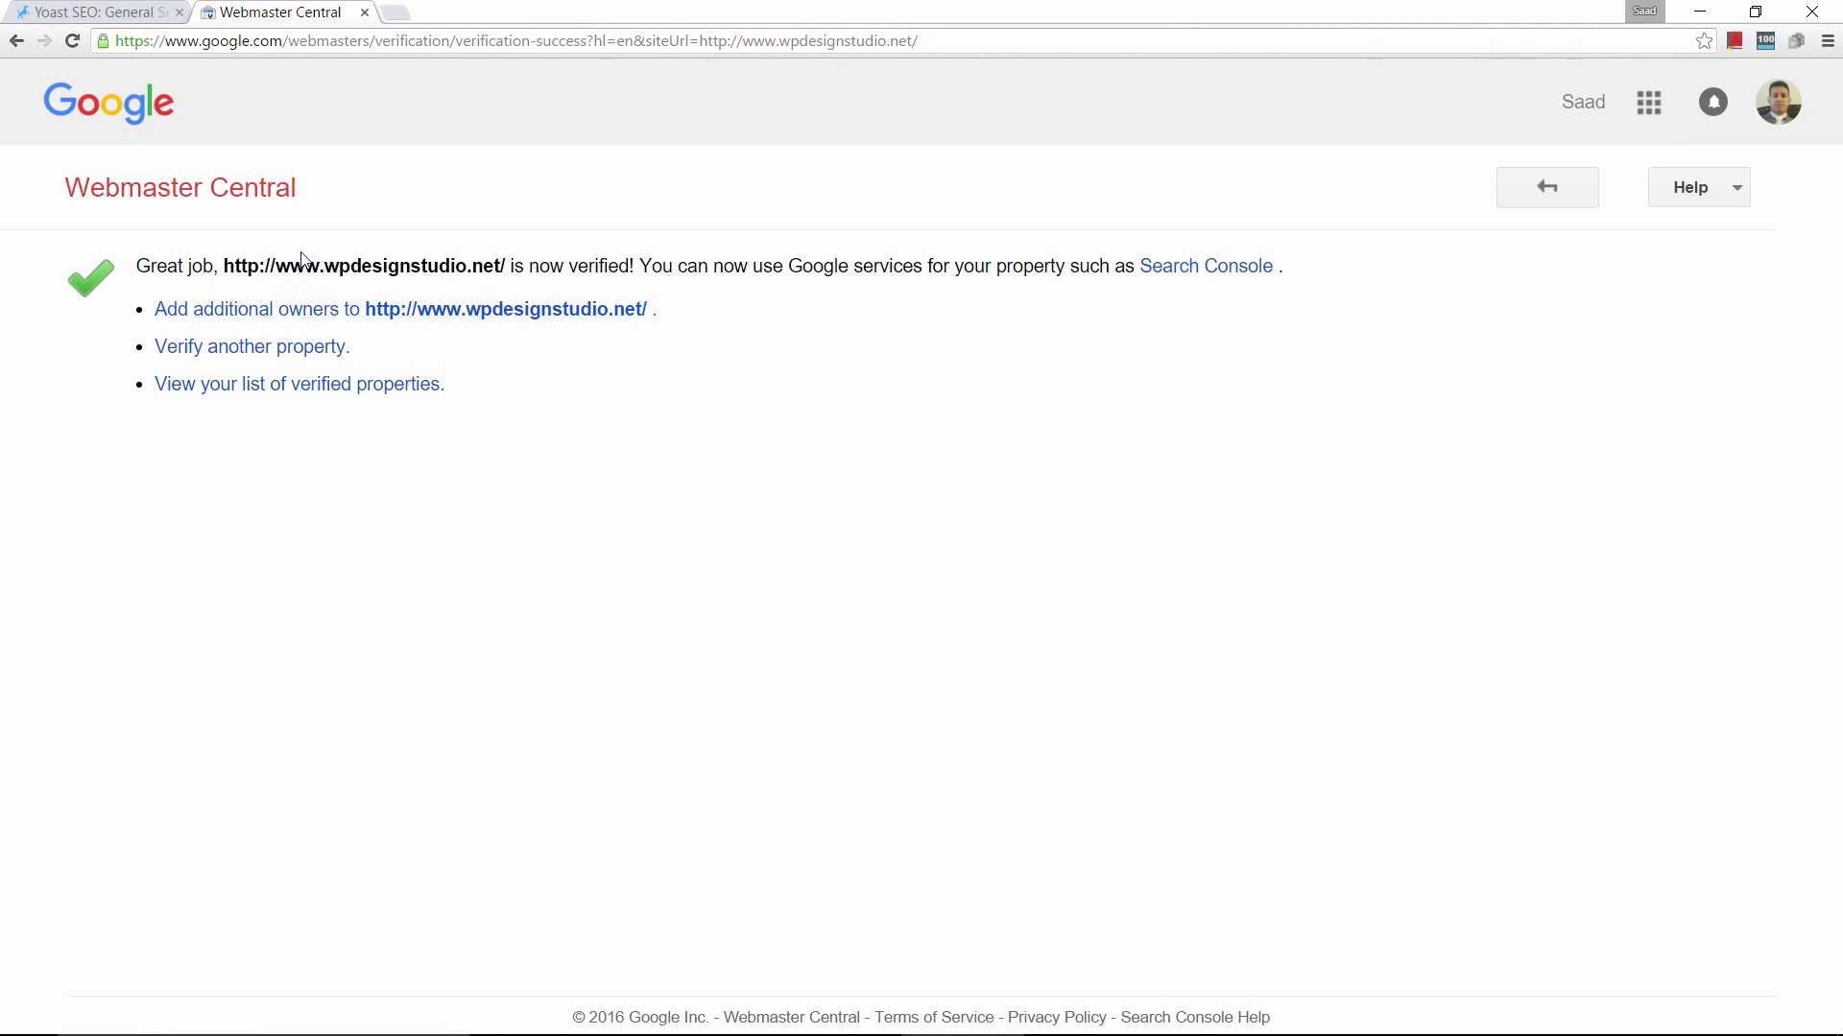
pyautogui.click(365, 13)
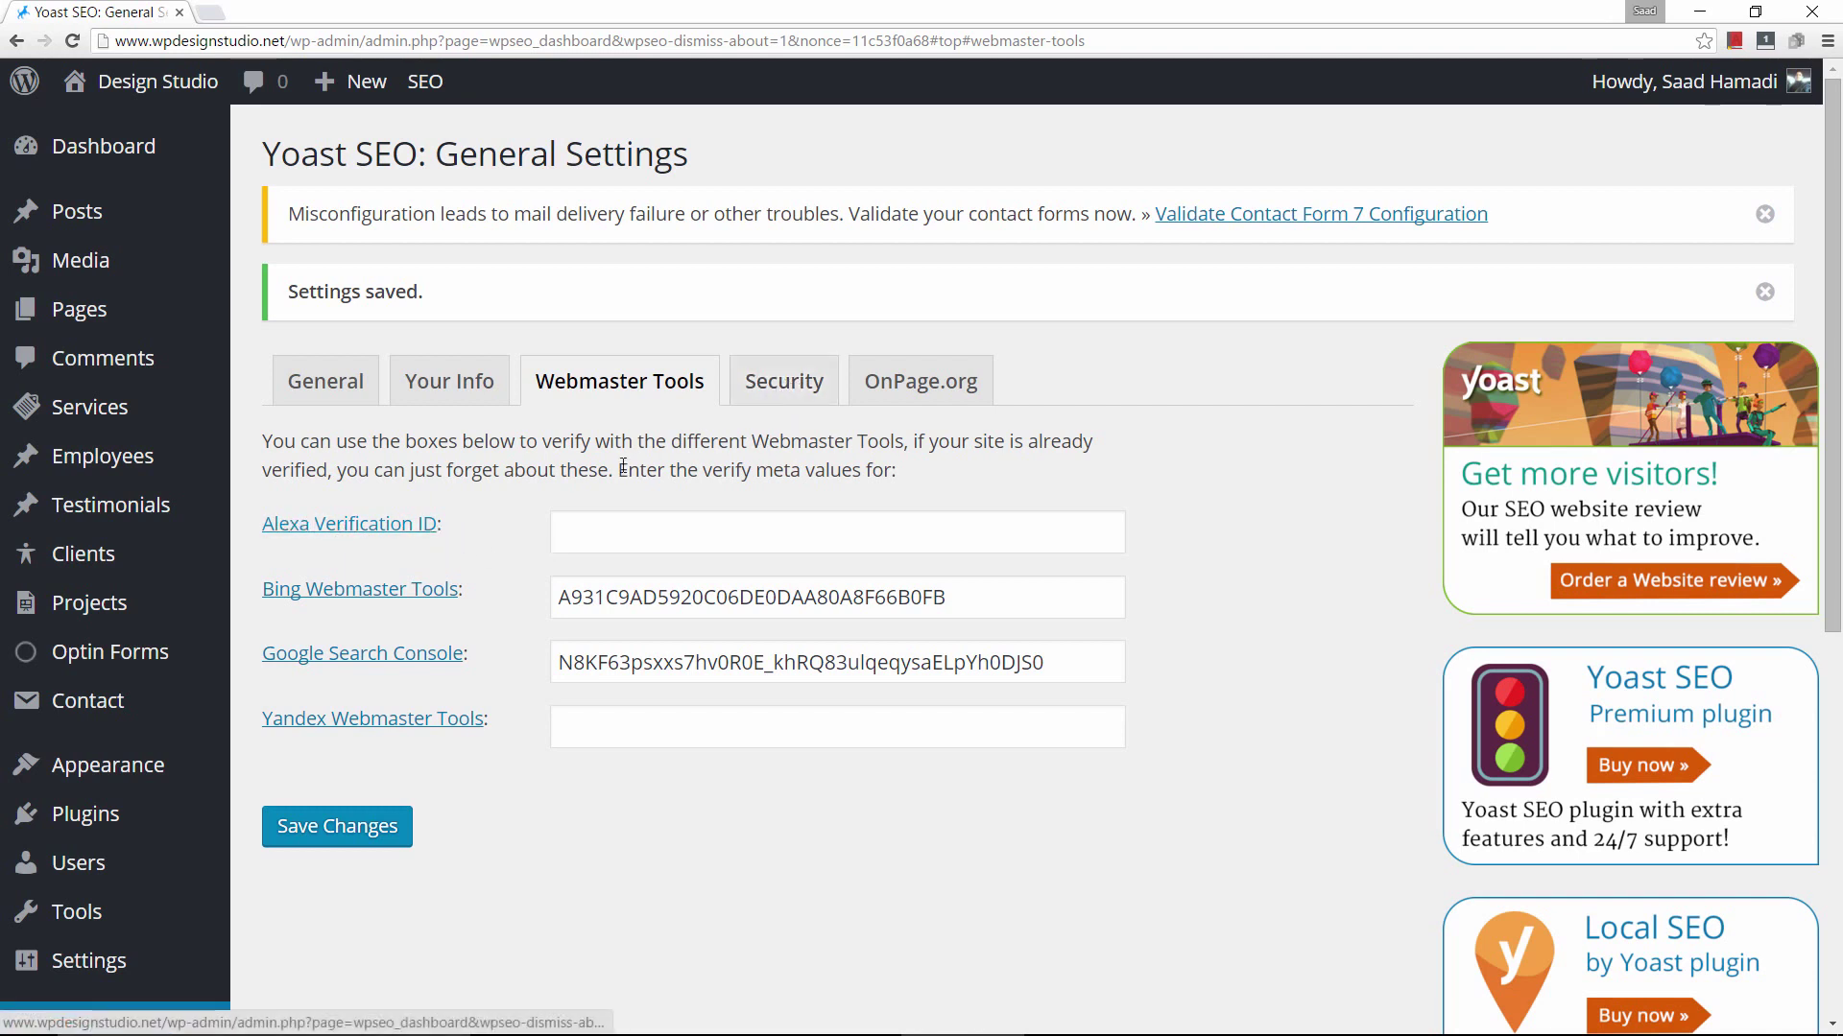
# Review Yoast's meta box security and OnPage.org indexability settings.
pyautogui.click(782, 384)
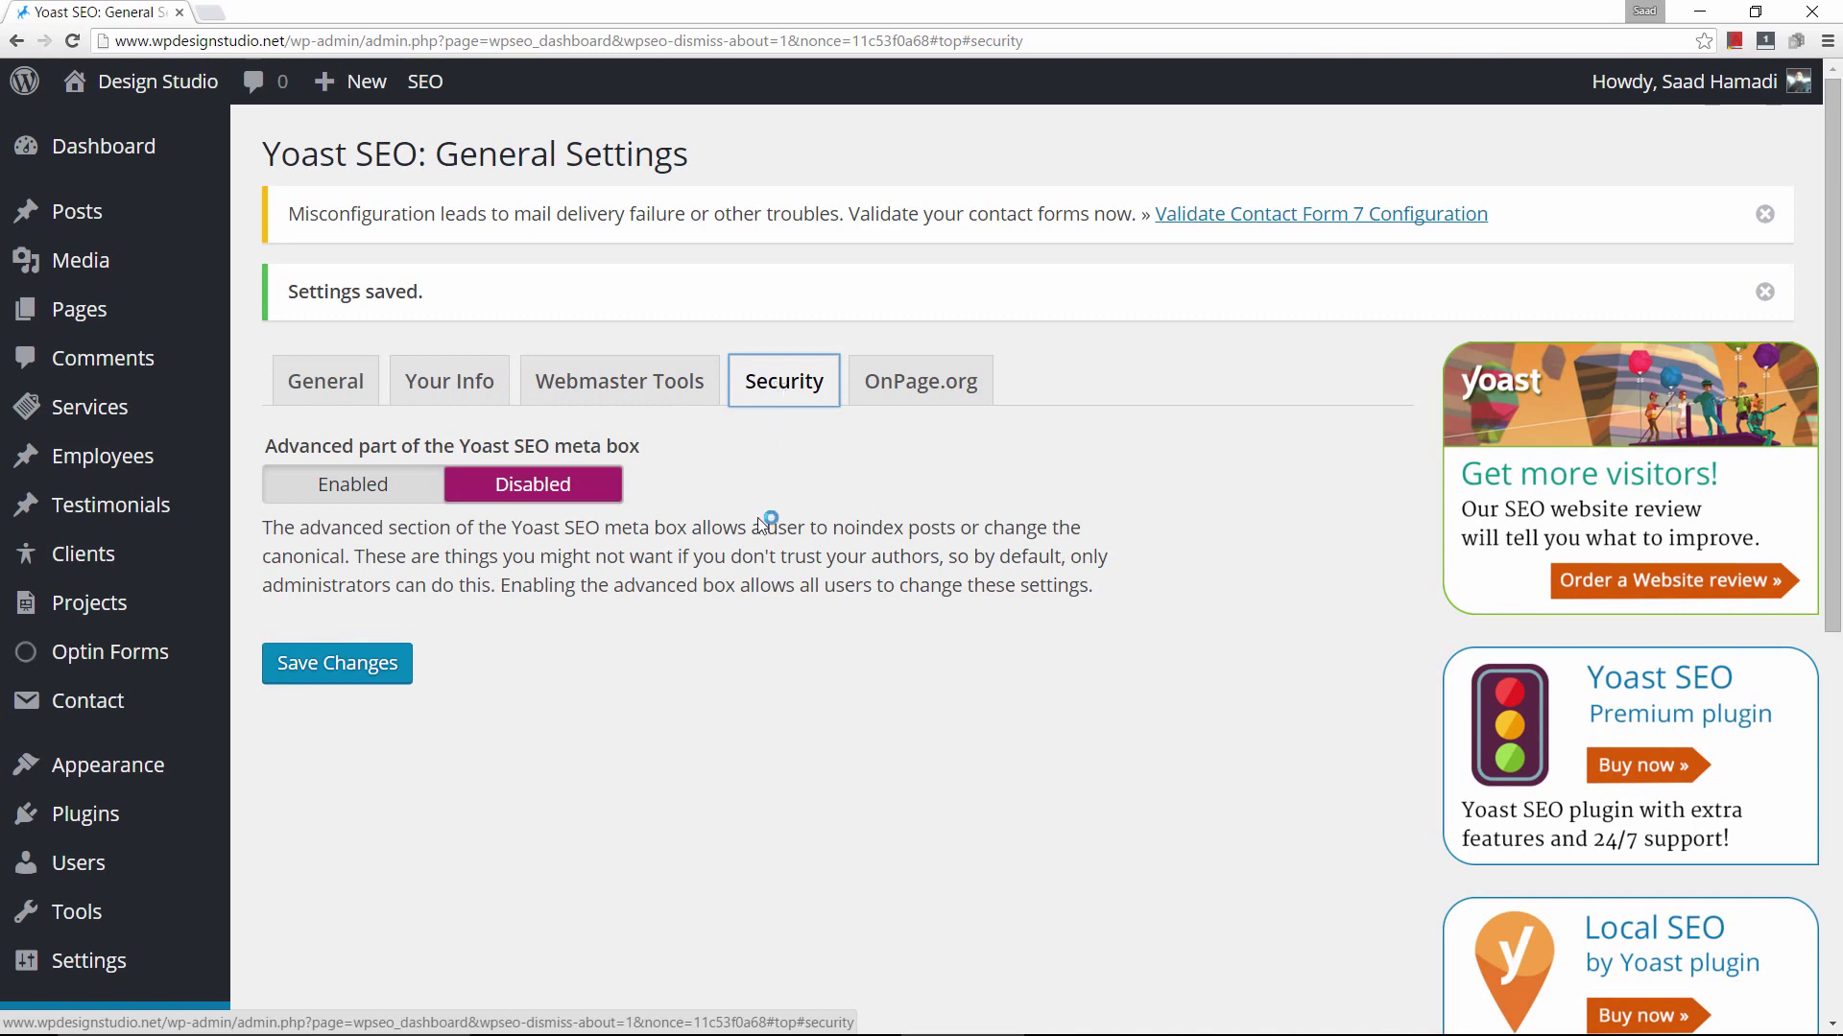
pyautogui.click(852, 403)
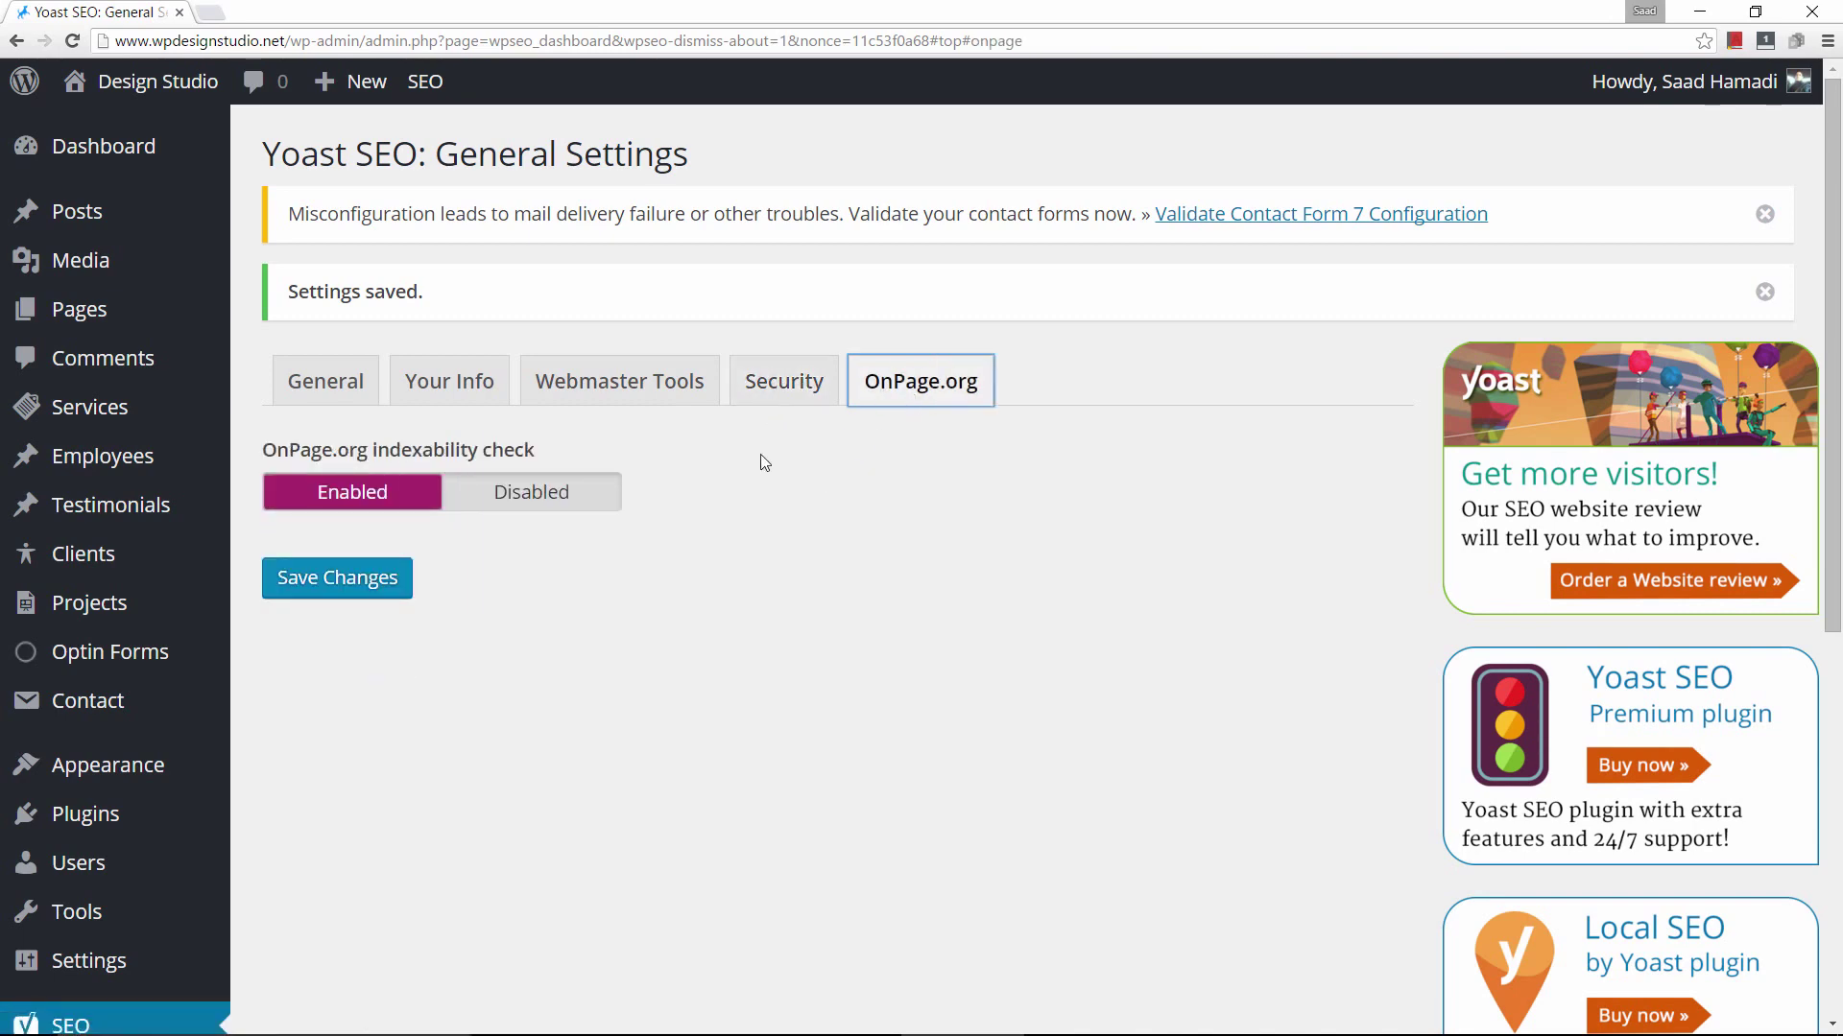
pyautogui.scroll(-5, 758, 463)
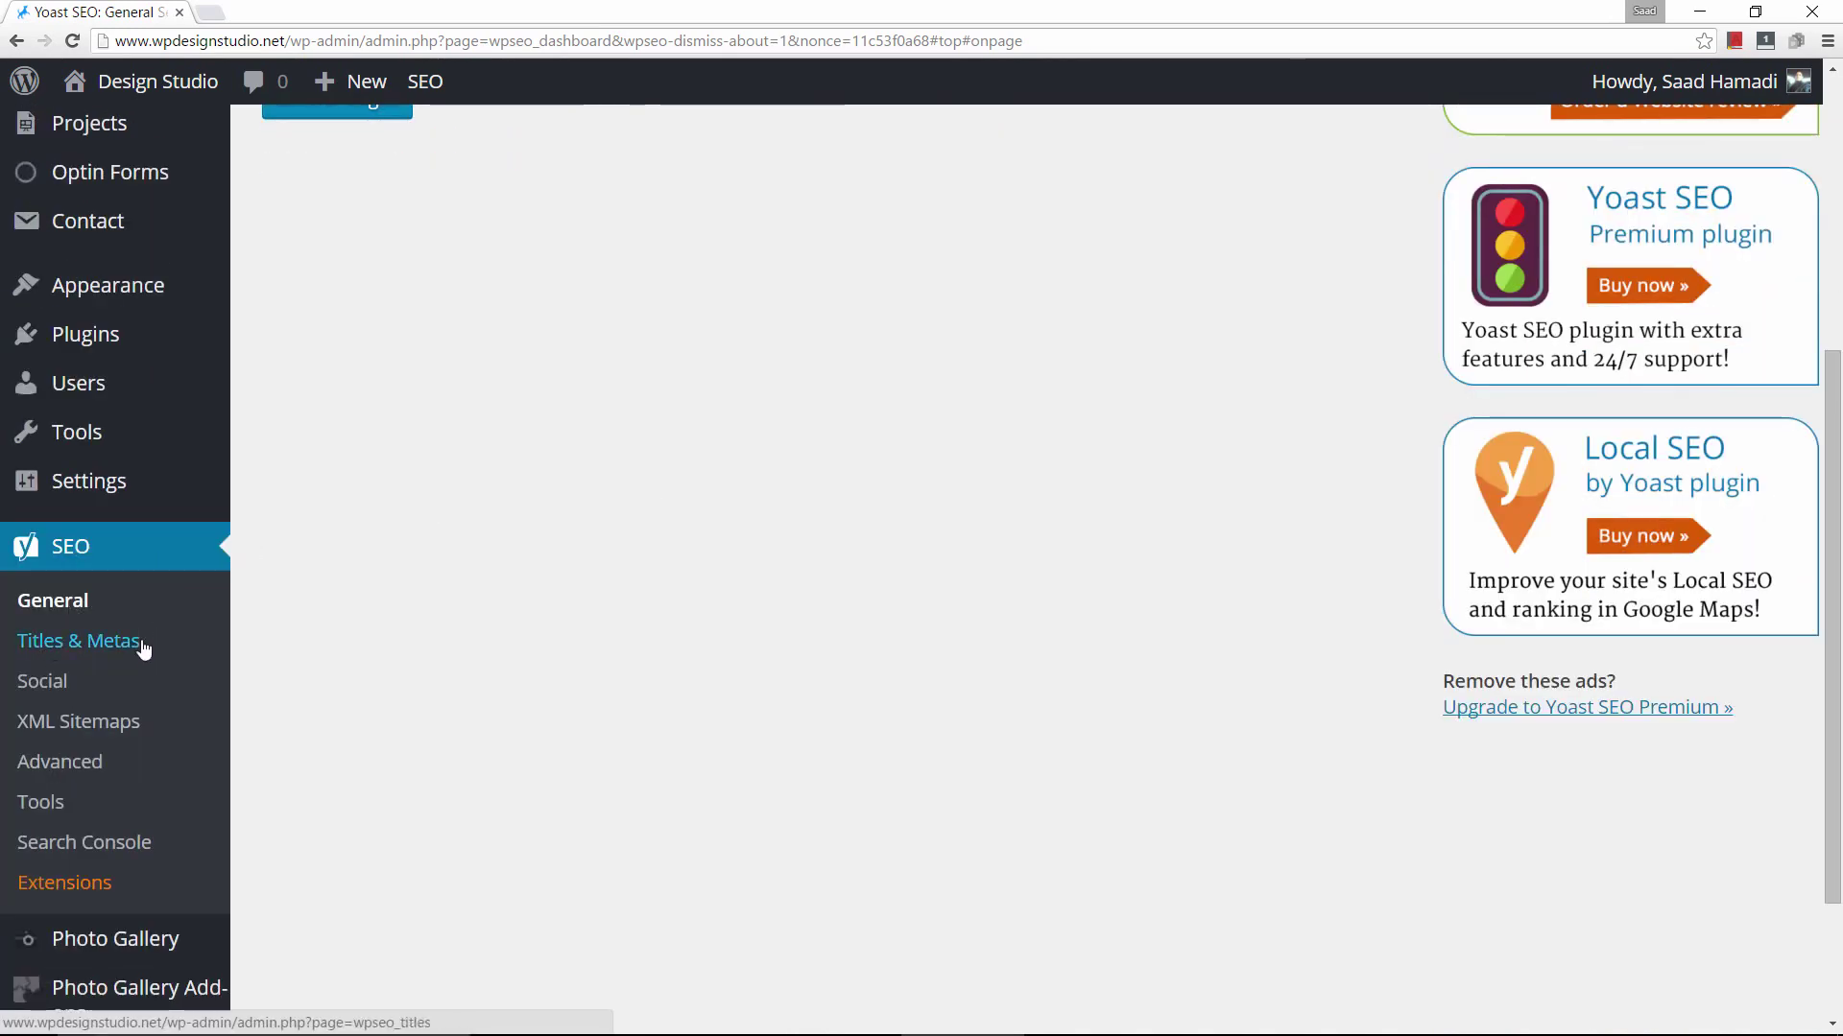
# Browse Yoast's Titles & Metas tabs through Other, showing subpage, meta keywords and noodp settings.
pyautogui.click(61, 641)
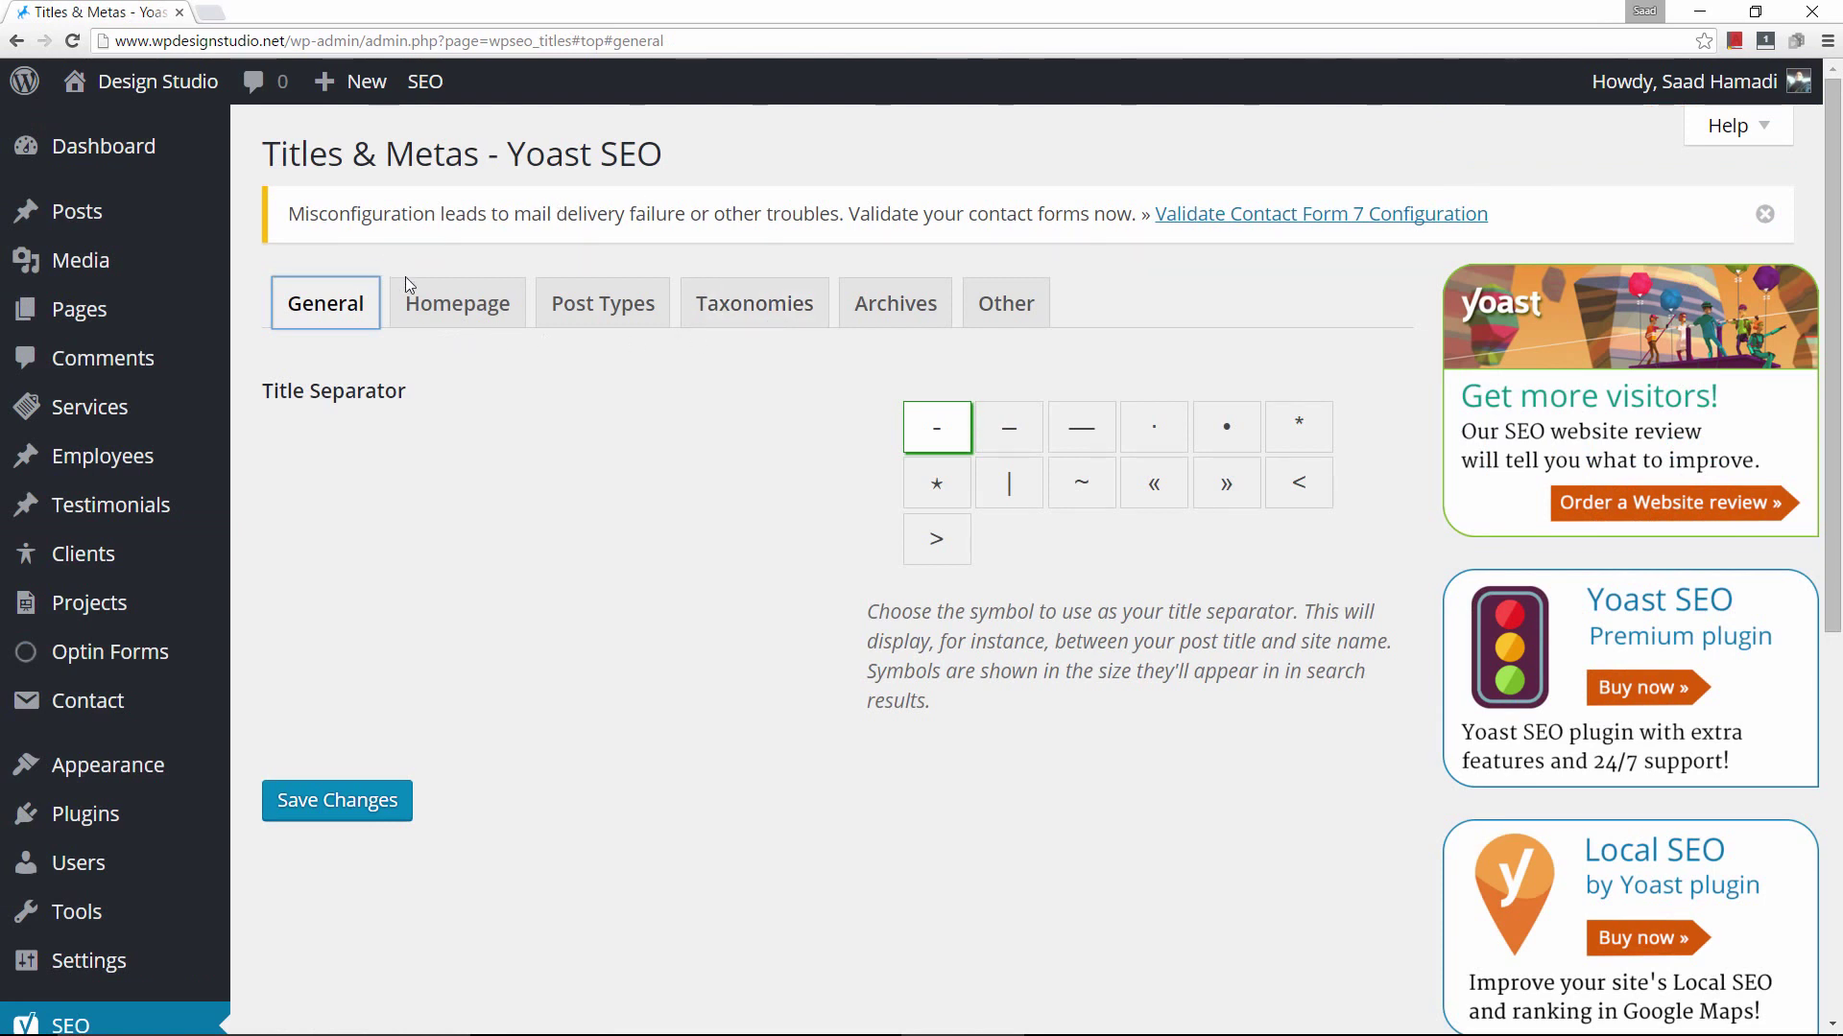
pyautogui.click(517, 315)
pyautogui.click(617, 309)
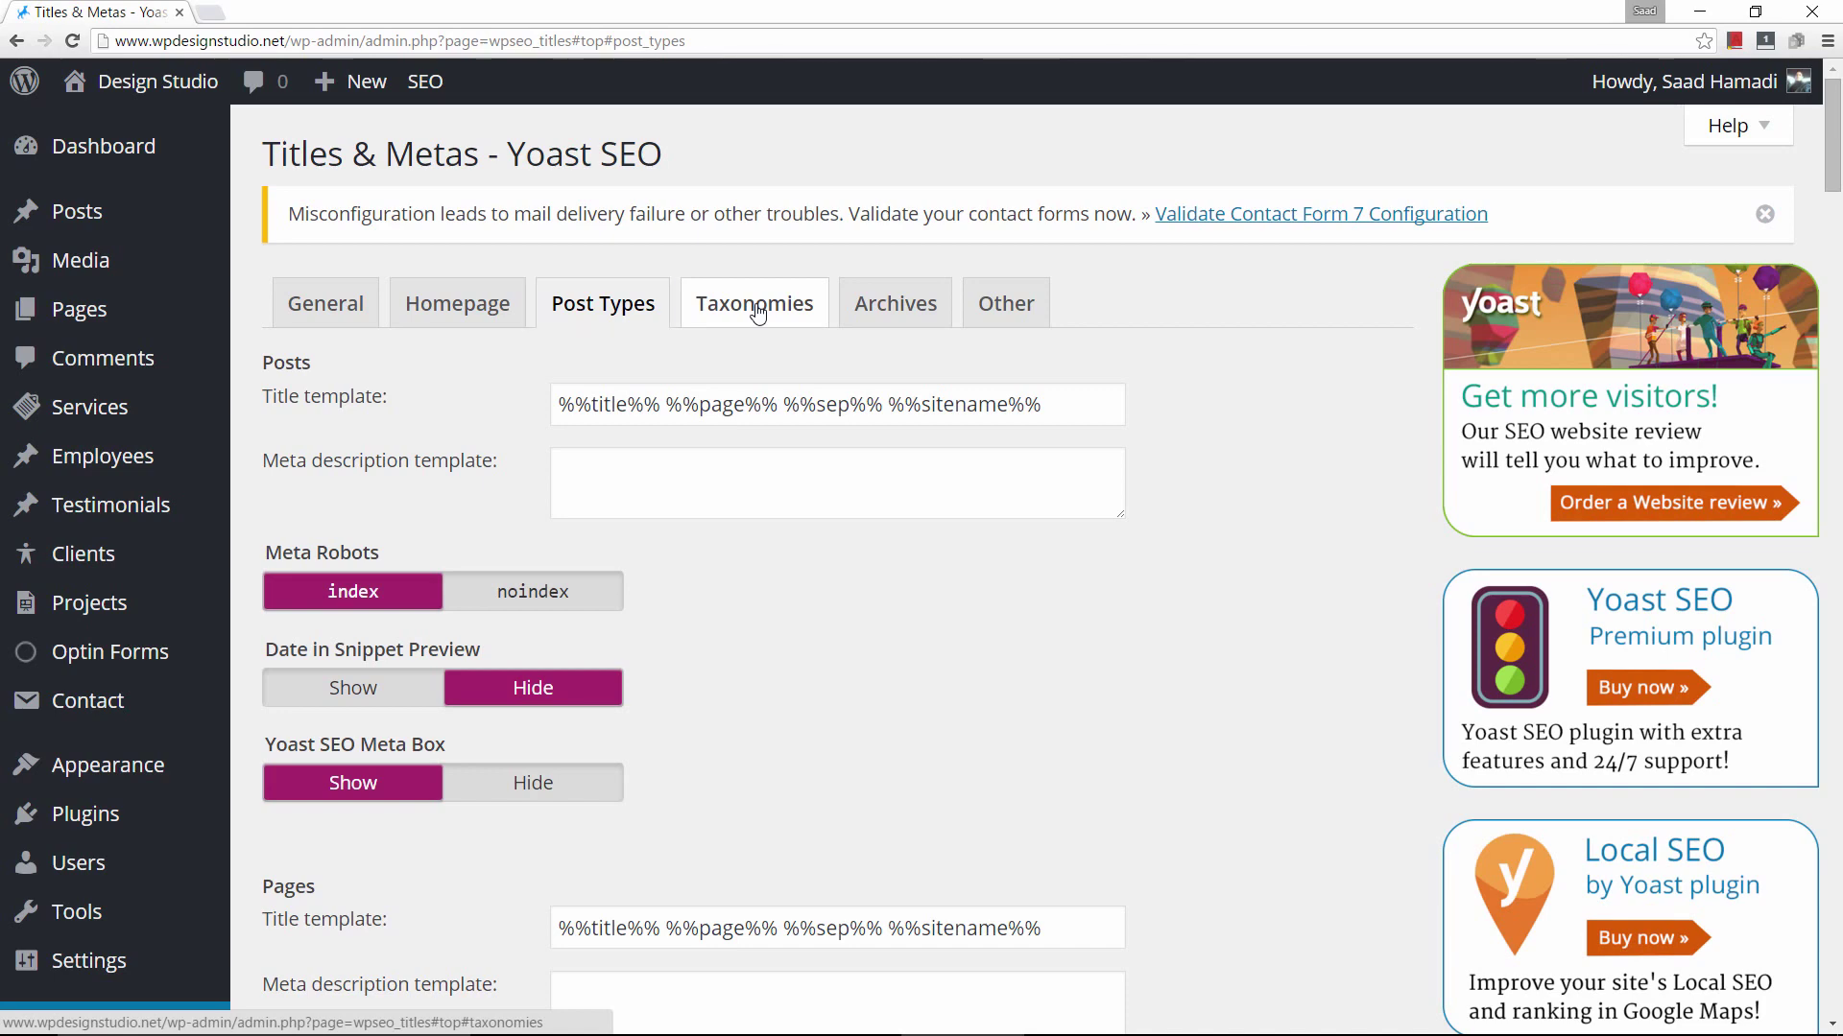
pyautogui.click(755, 305)
pyautogui.click(897, 303)
pyautogui.click(1005, 303)
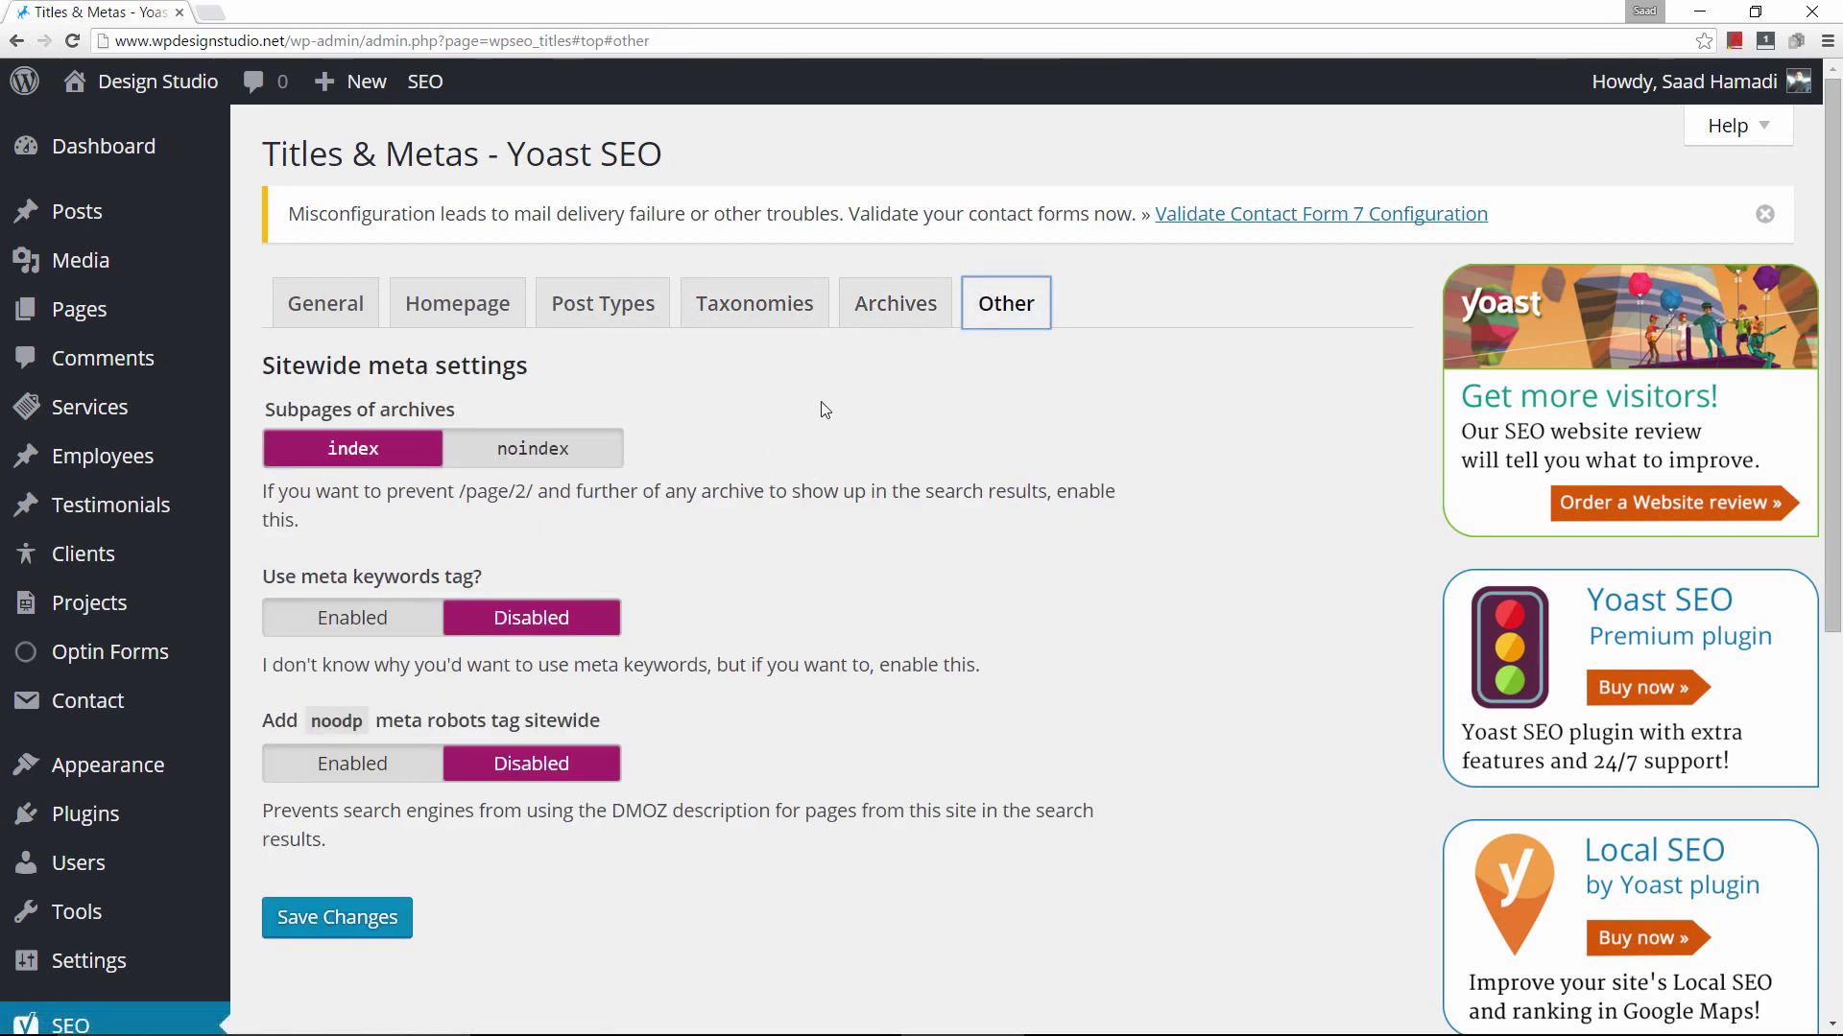
pyautogui.scroll(-2, 819, 405)
pyautogui.scroll(2, 797, 417)
pyautogui.scroll(-4, 778, 436)
pyautogui.scroll(-1, 144, 595)
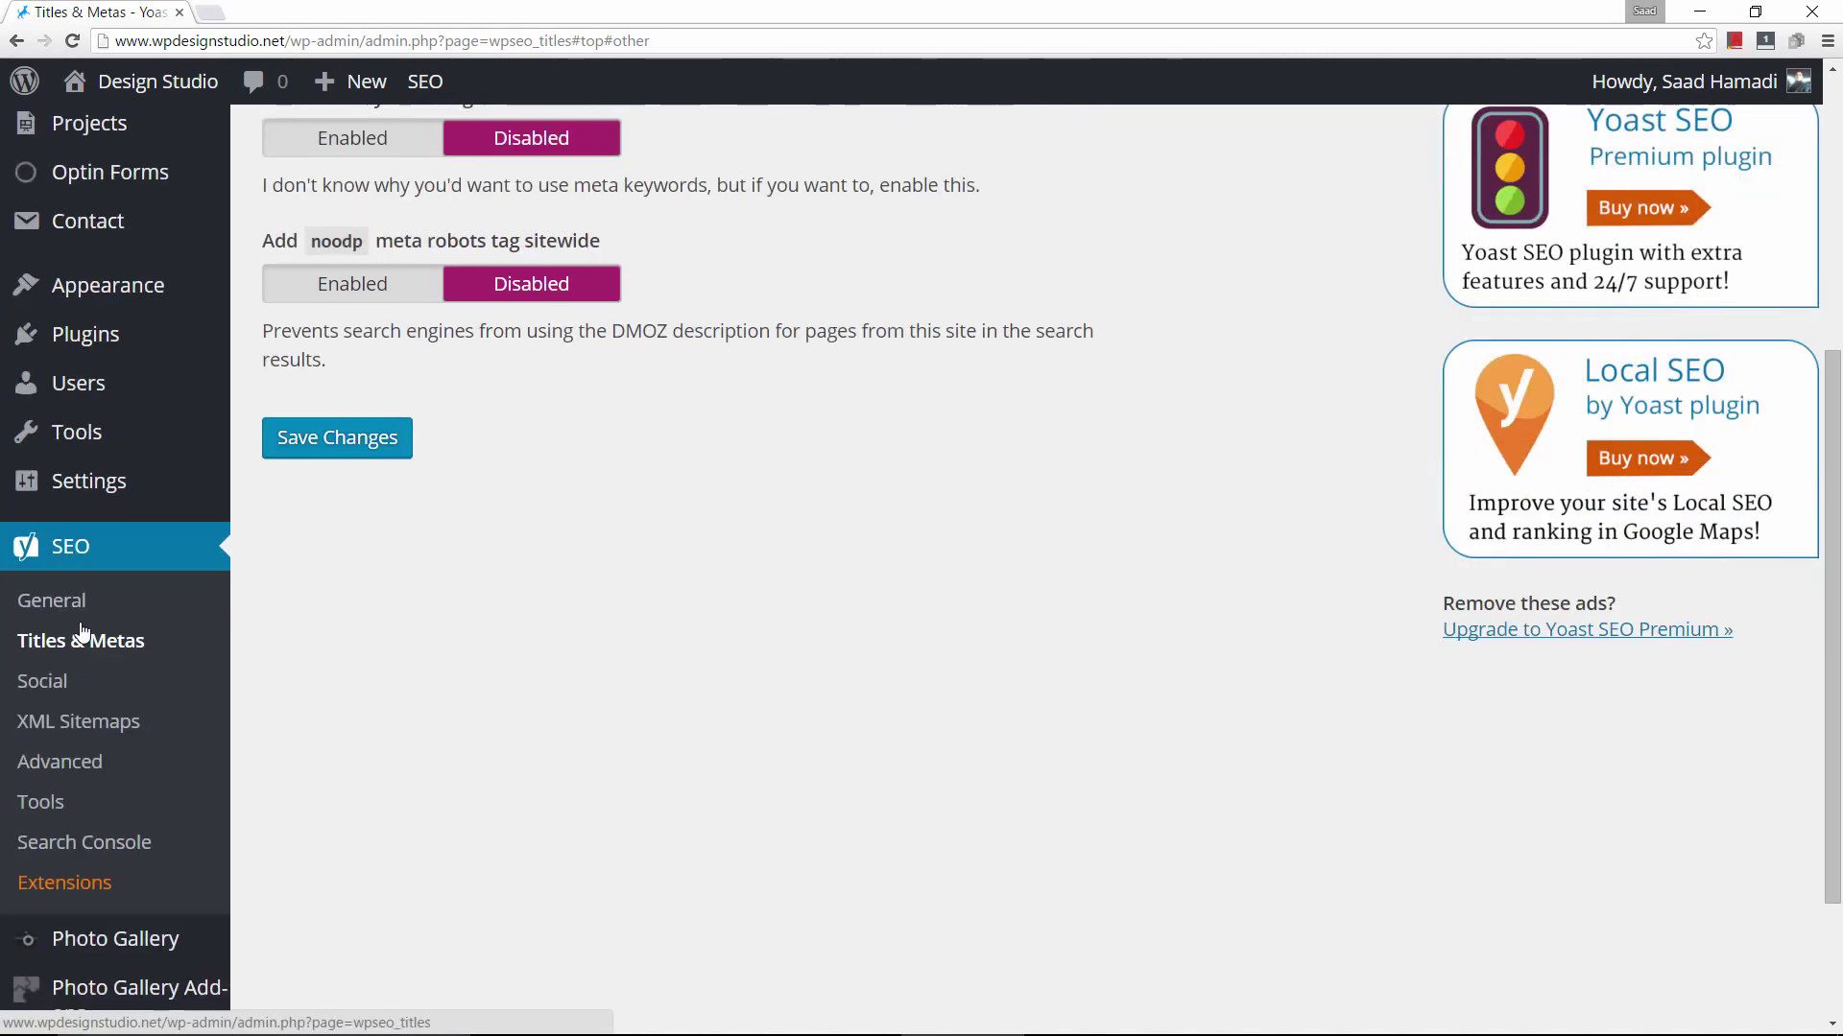
# Save Yoast's social profile URLs, with the Twitter field holding only the username.
pyautogui.click(55, 688)
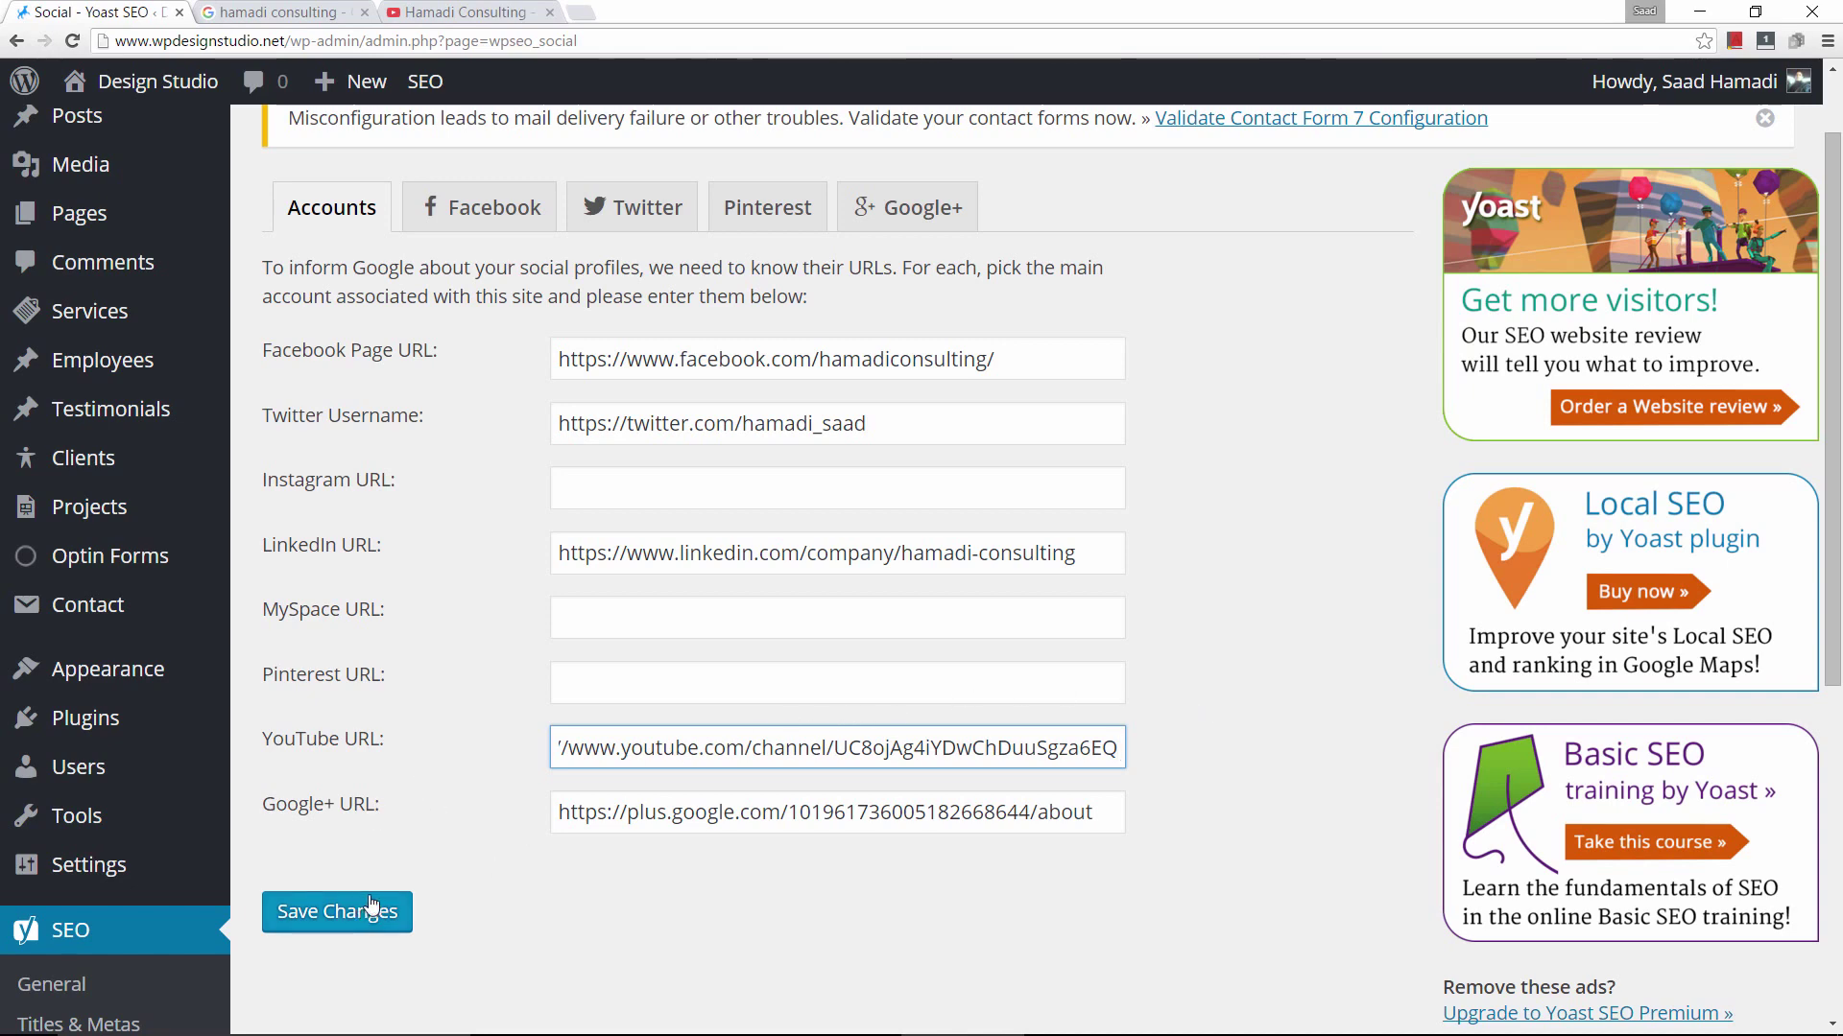
pyautogui.click(324, 914)
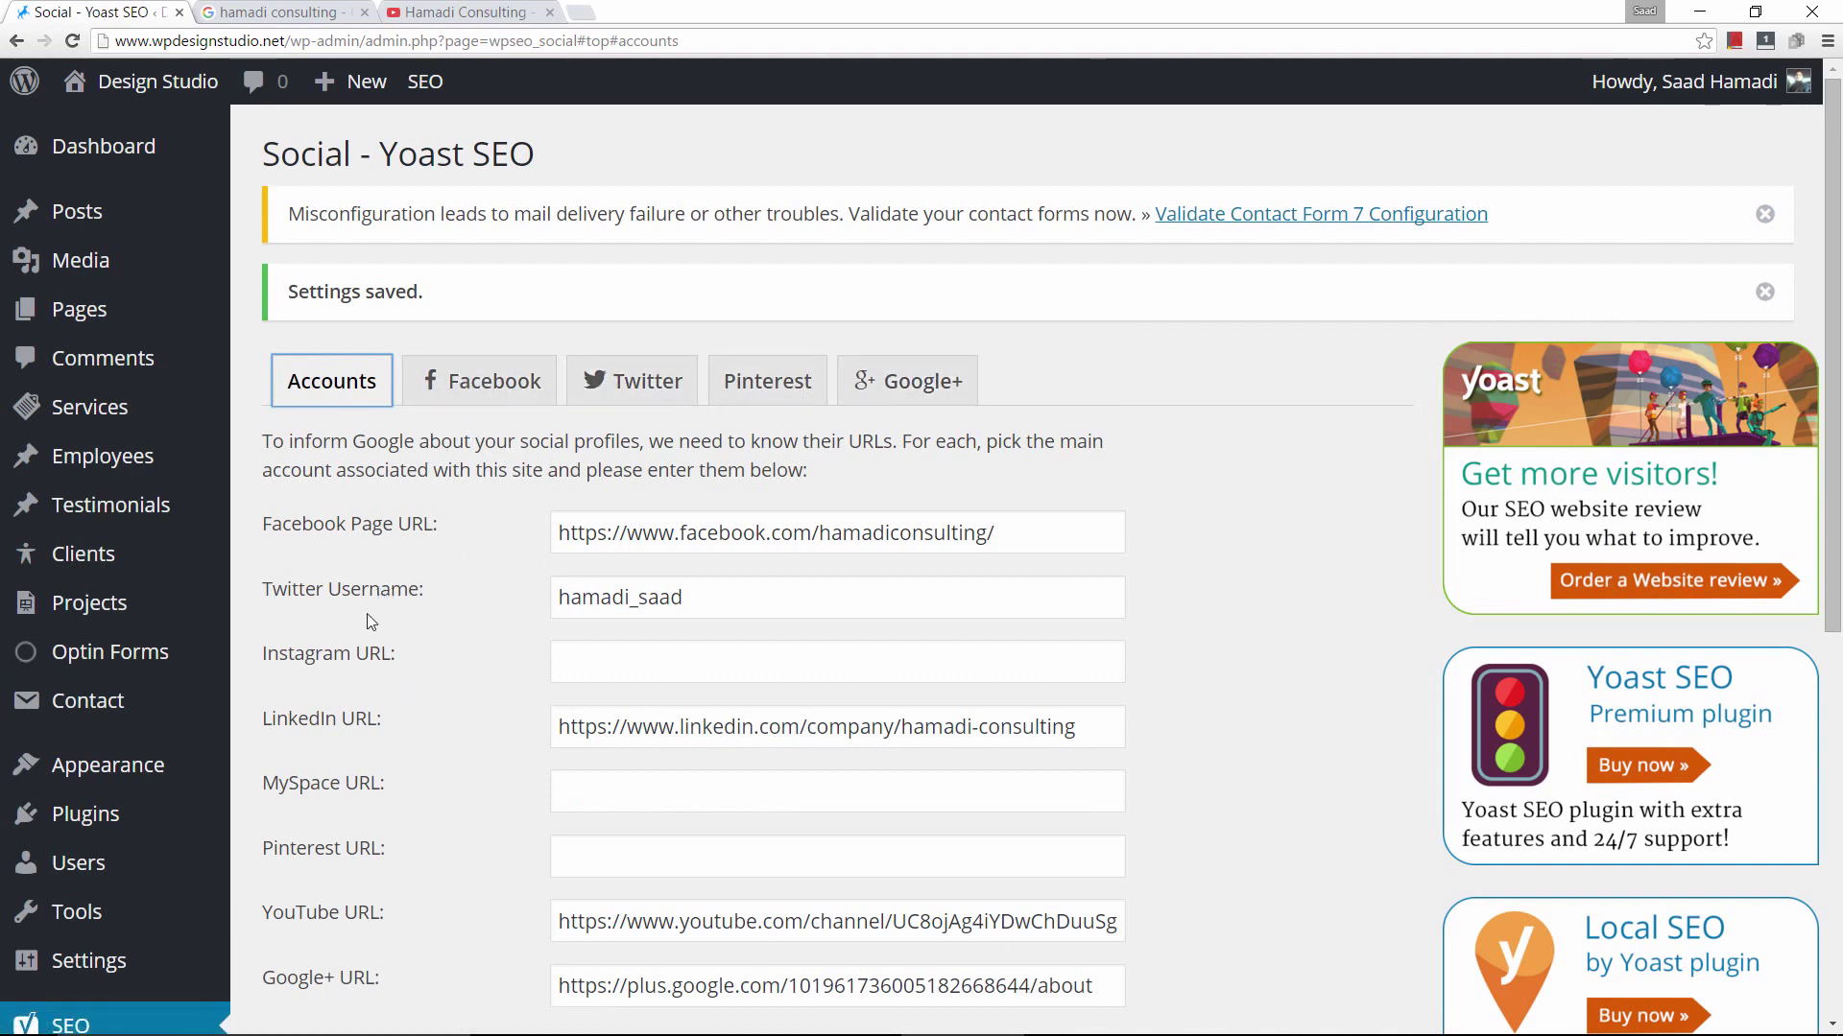
pyautogui.scroll(-6, 67, 863)
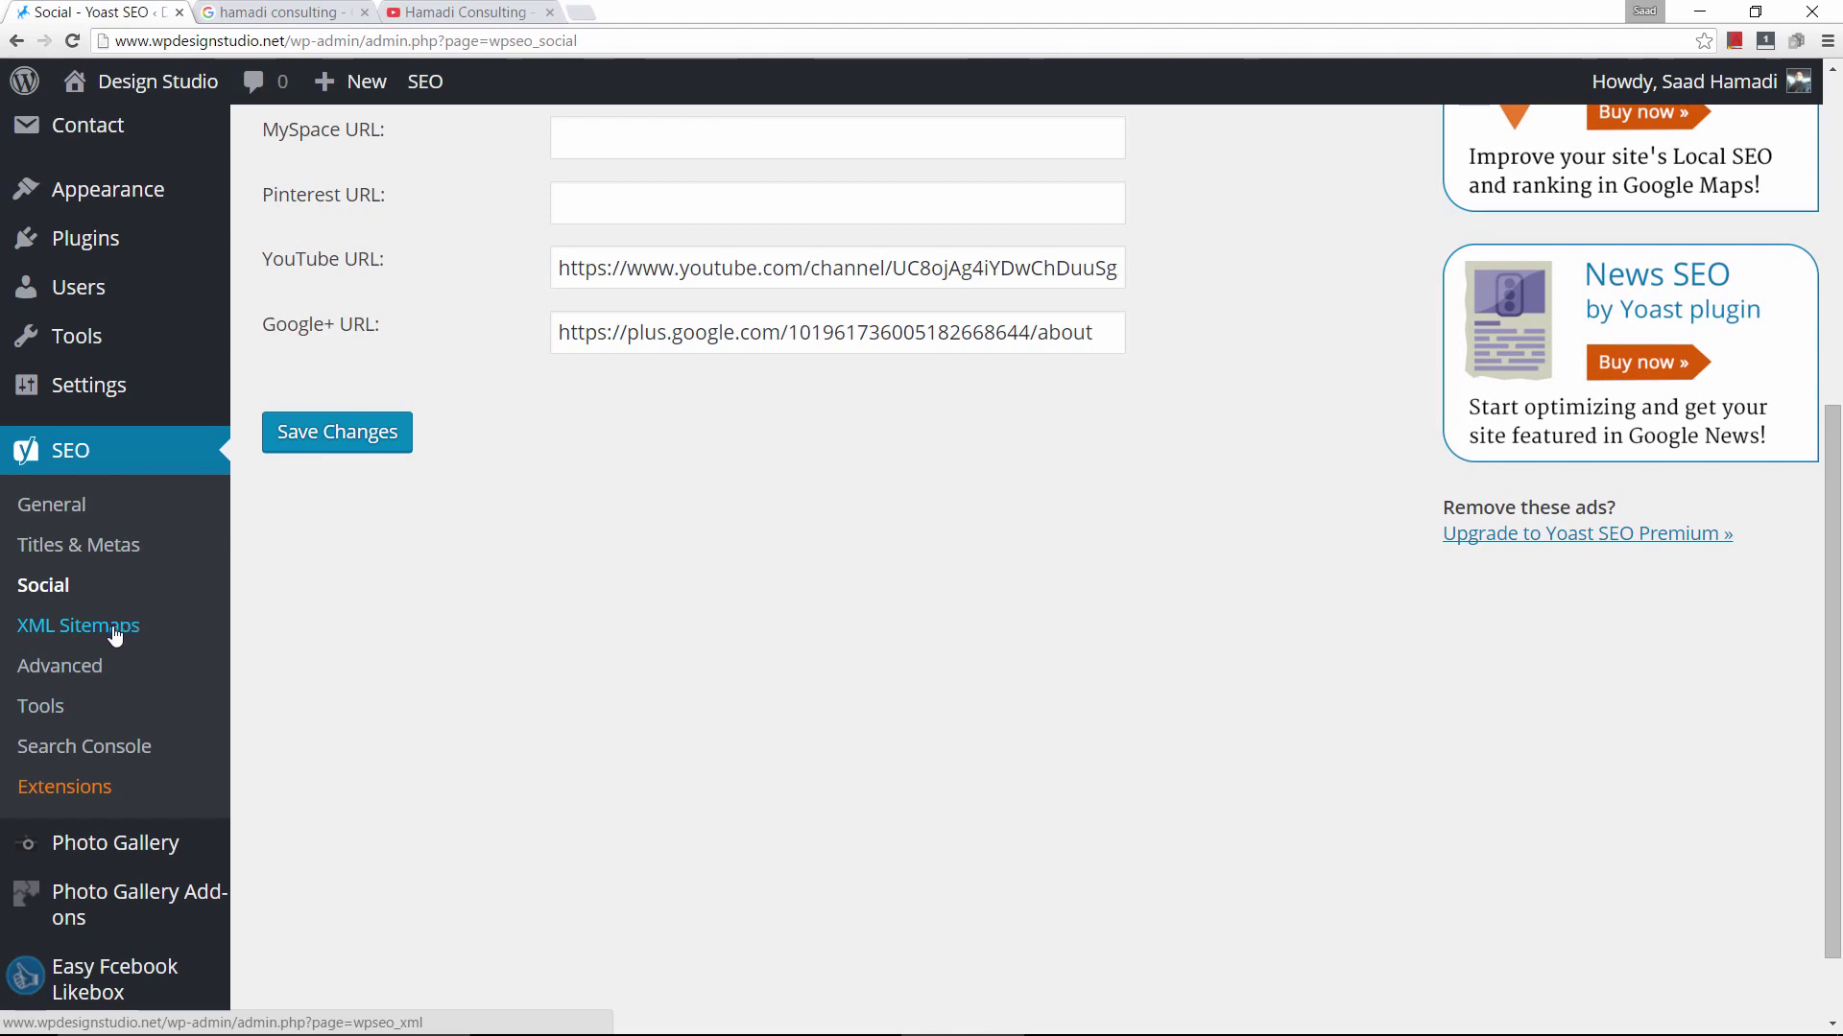
pyautogui.scroll(6, 358, 604)
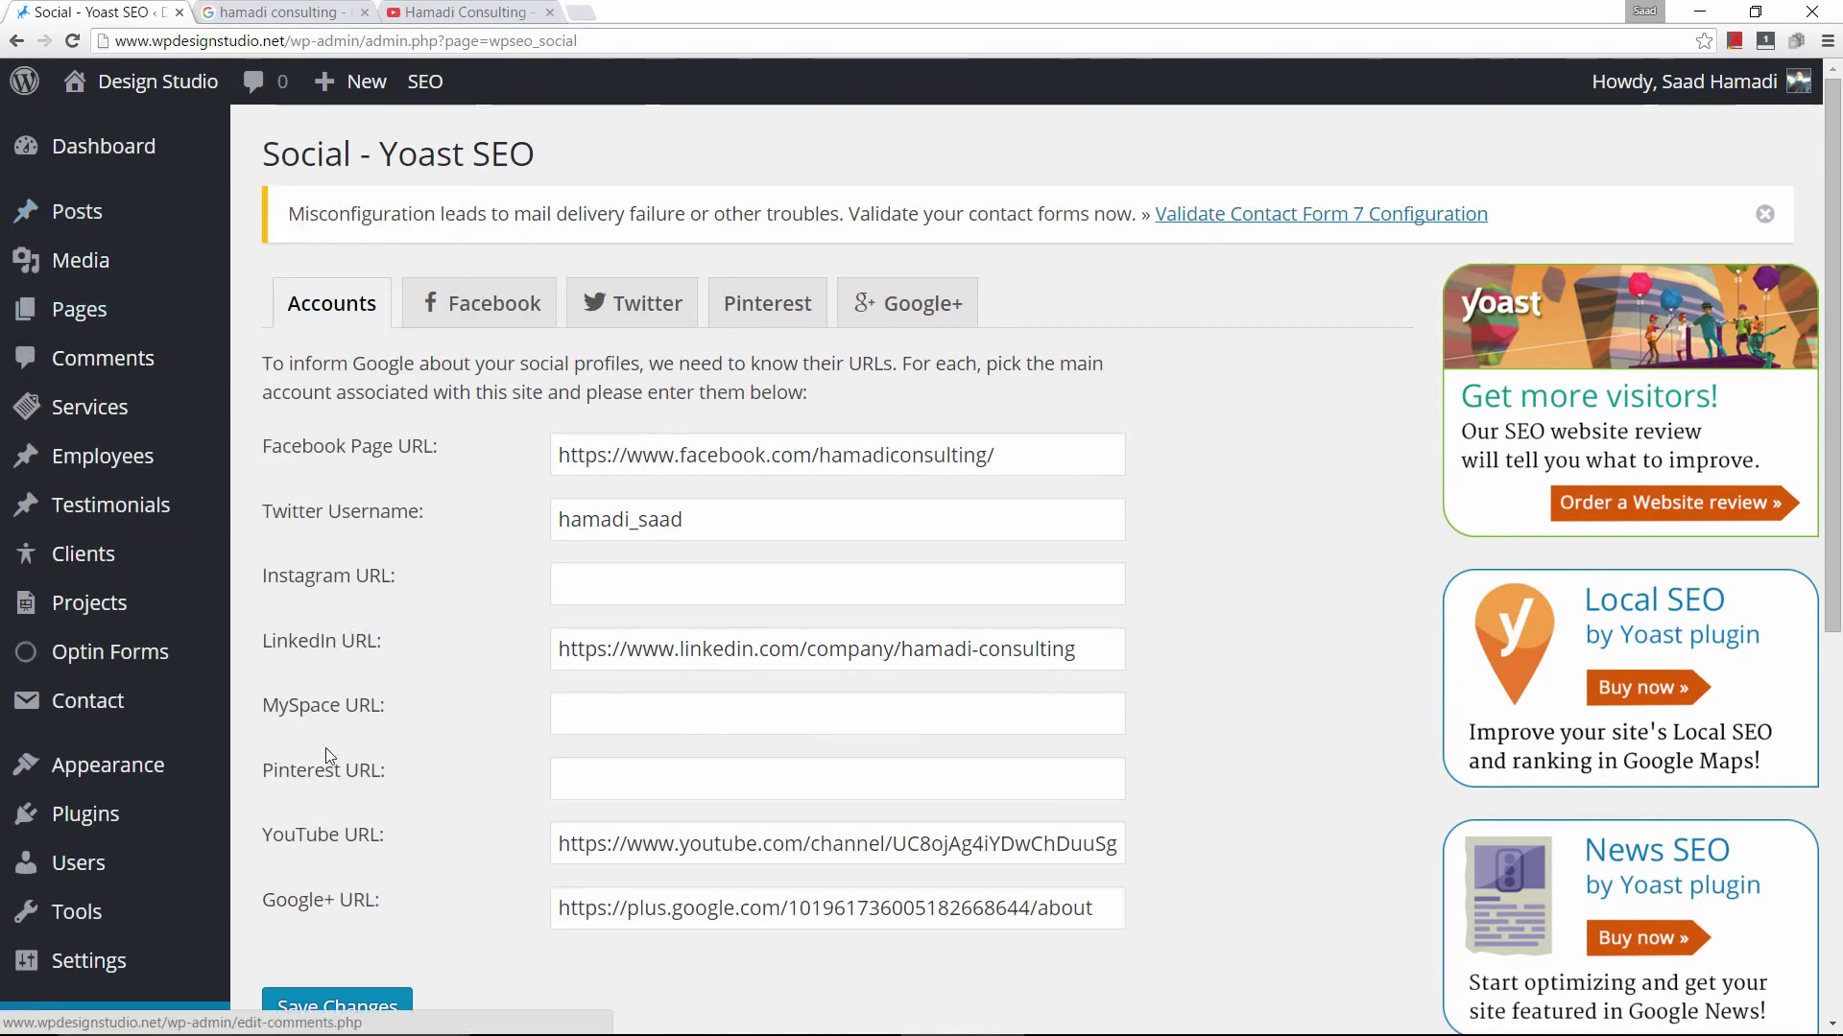
# Start a new blank post in the WordPress editor.
pyautogui.moveTo(76, 226)
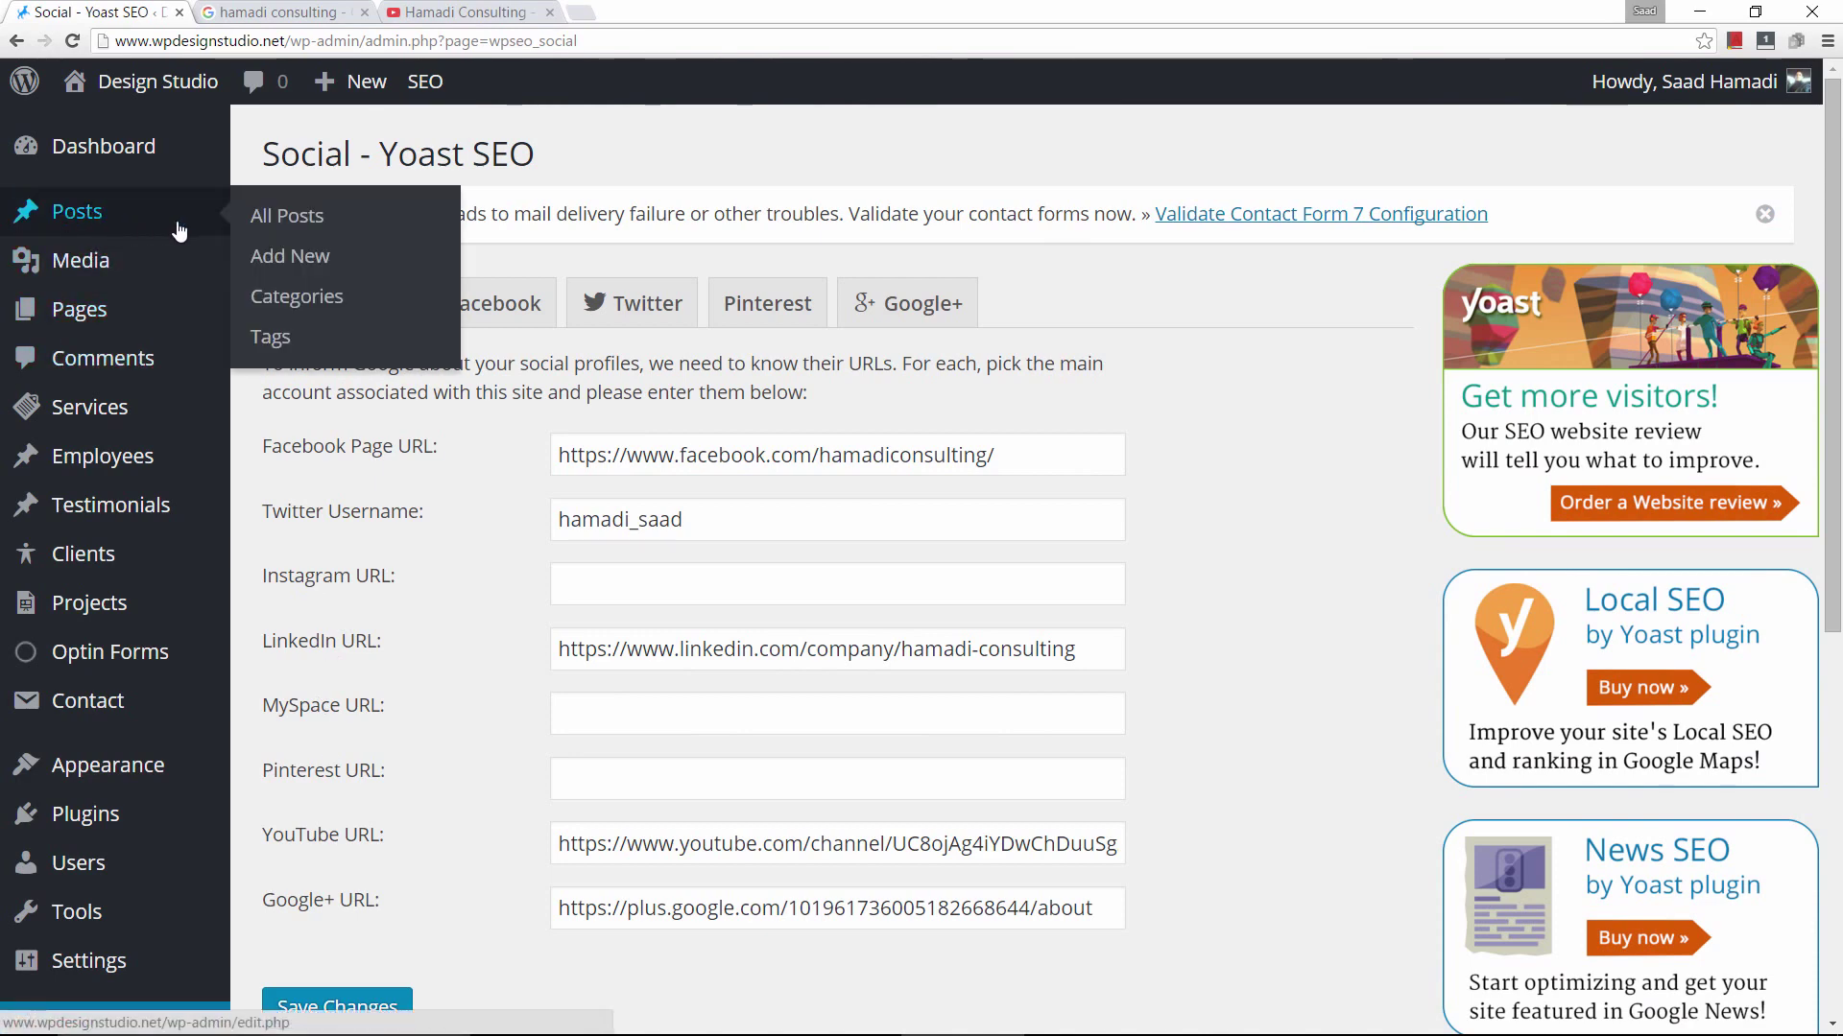
pyautogui.click(317, 274)
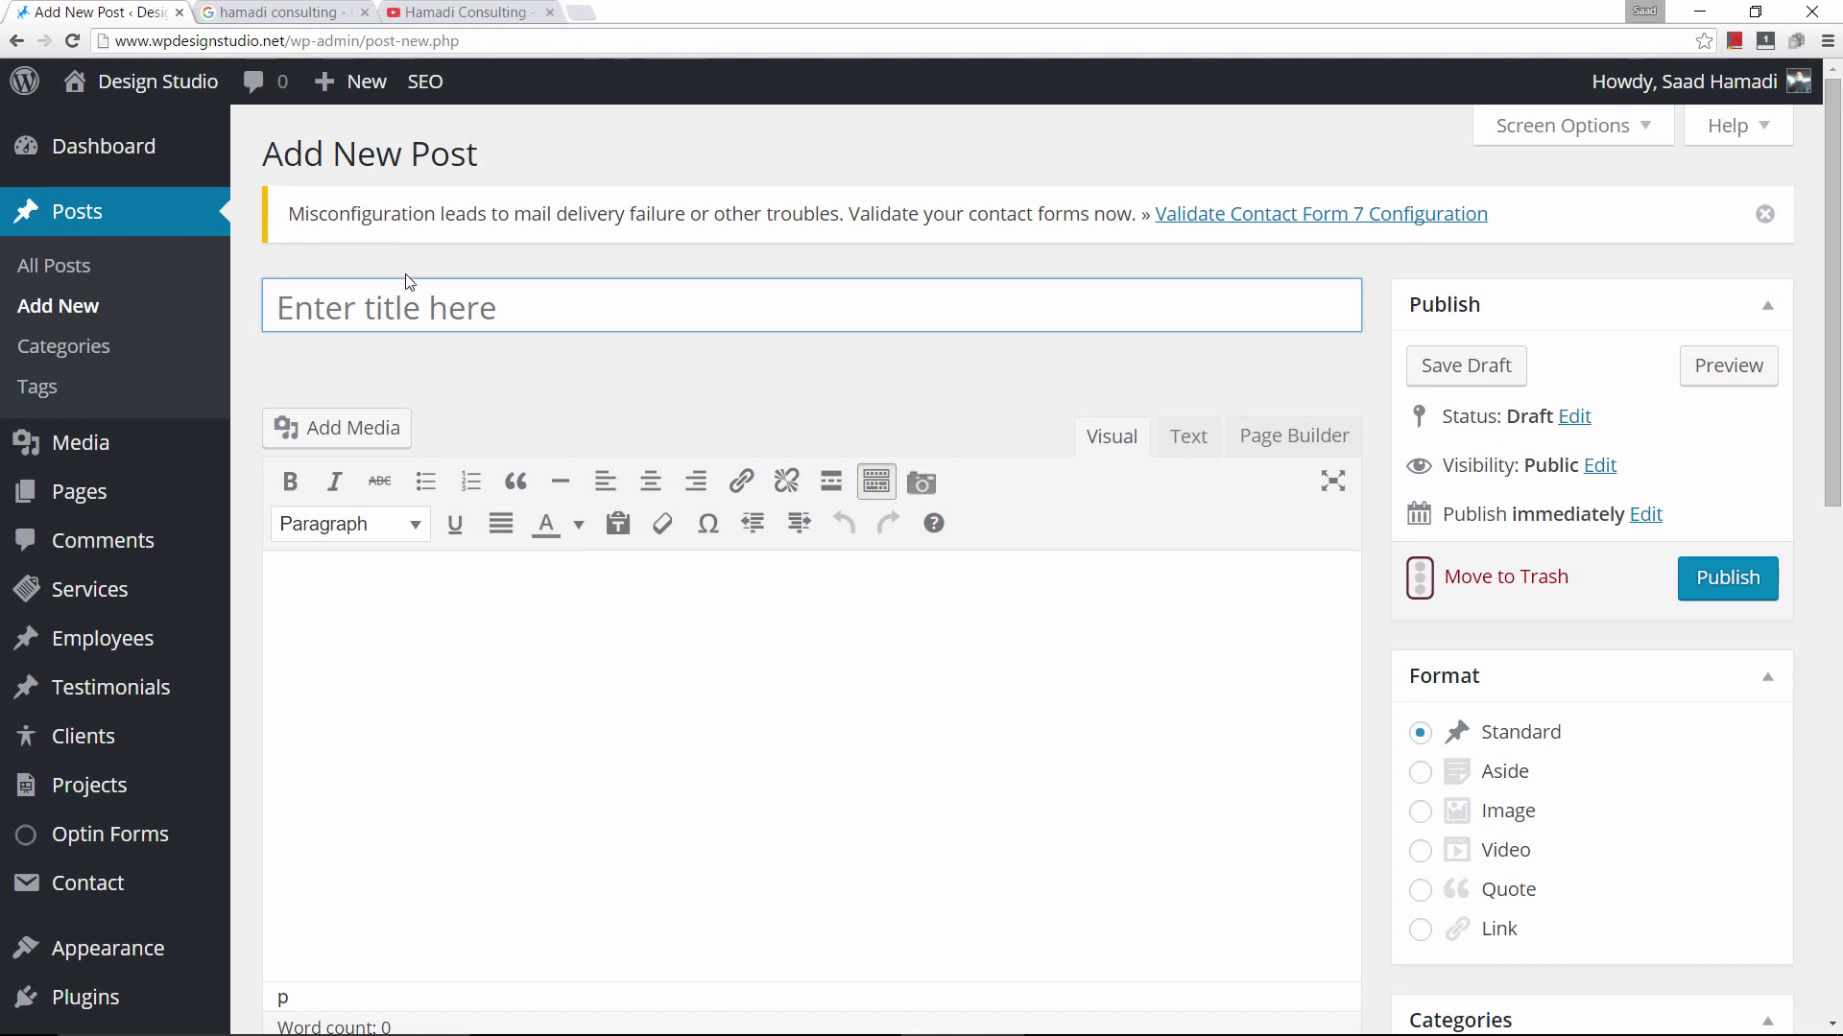
pyautogui.moveTo(420, 82)
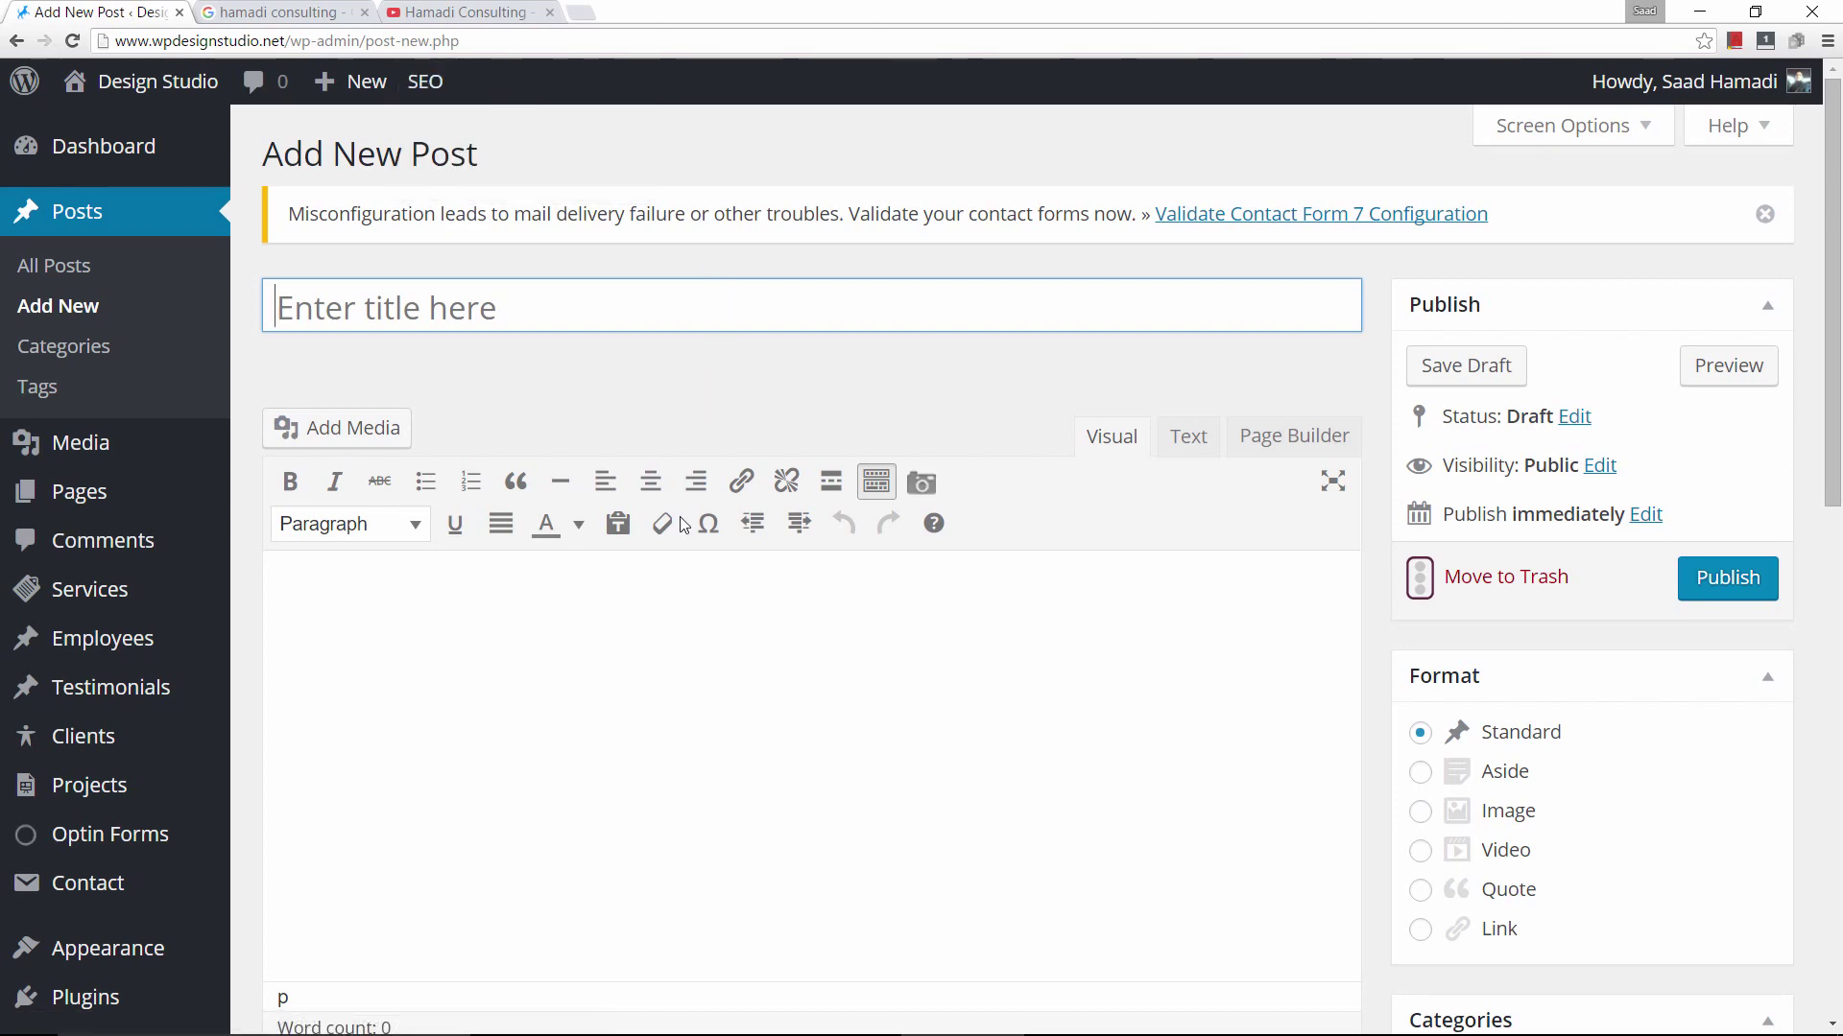
pyautogui.scroll(-9, 677, 595)
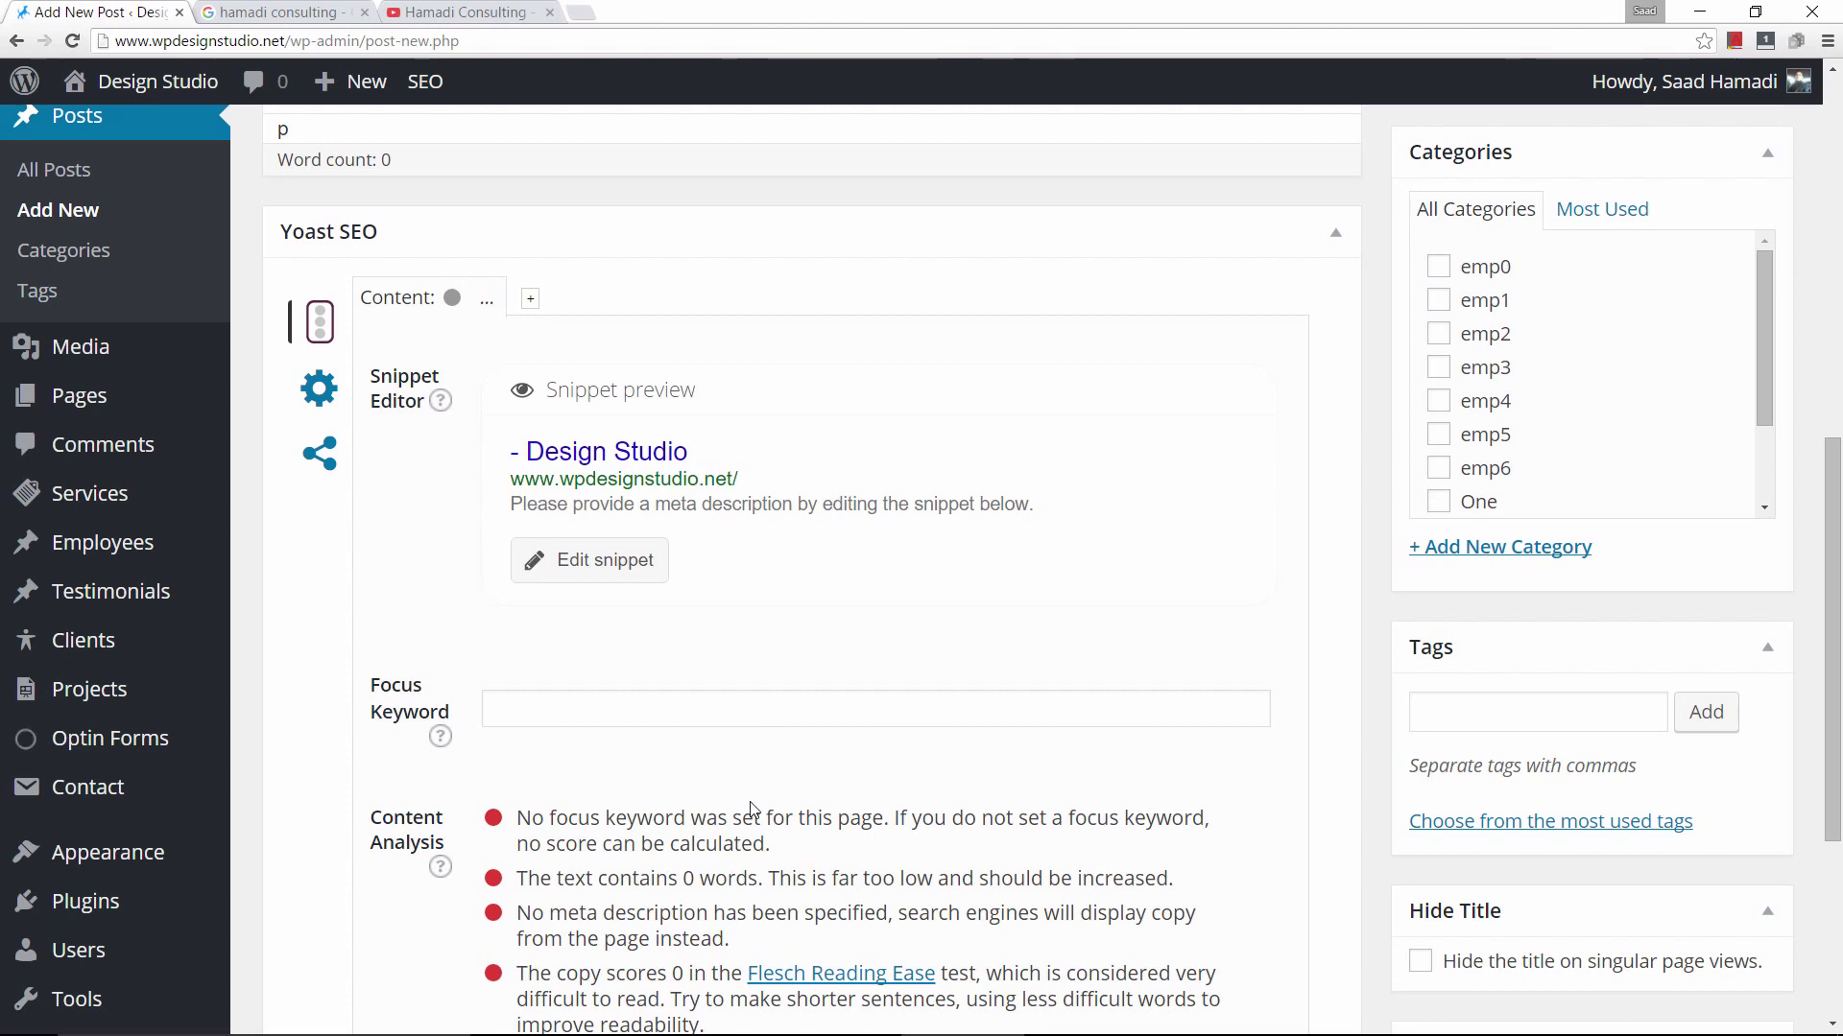
pyautogui.scroll(-1, 912, 576)
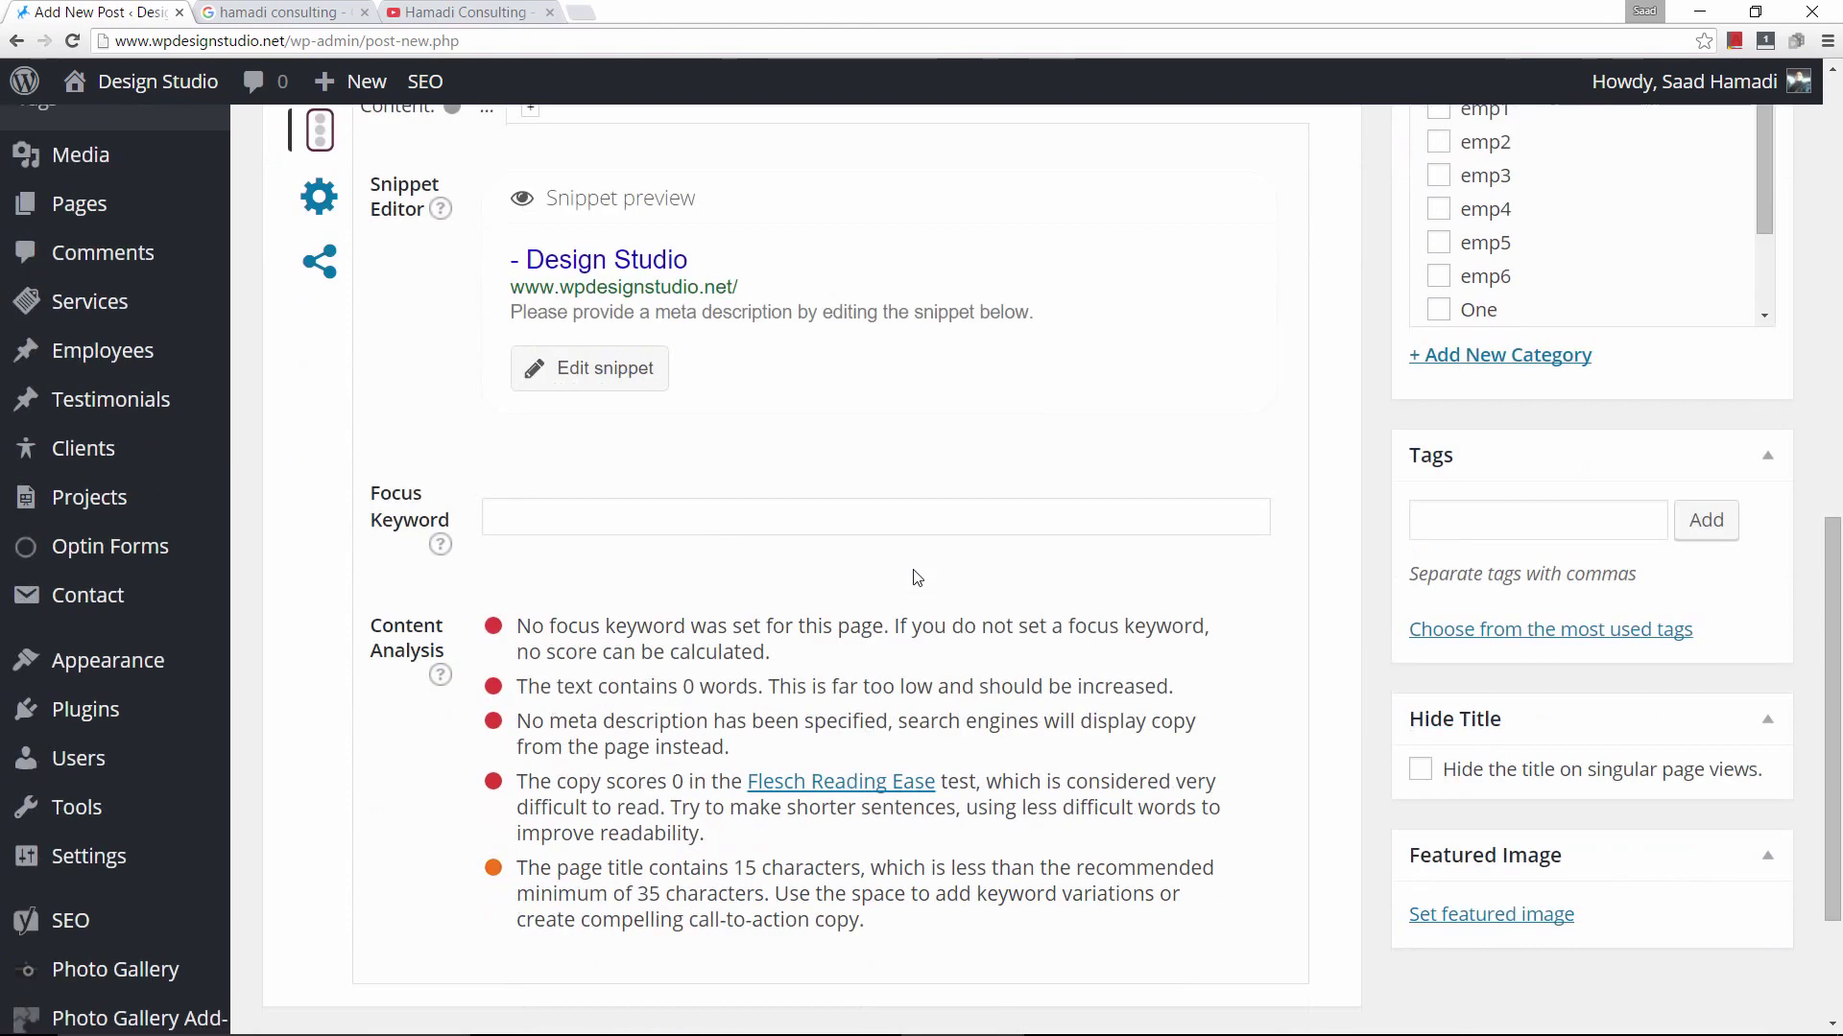
pyautogui.scroll(5, 915, 577)
pyautogui.scroll(5, 915, 571)
# Title the post 'Weight loss' and move into the body for the article text.
pyautogui.click(407, 288)
pyautogui.write('Weight lo')
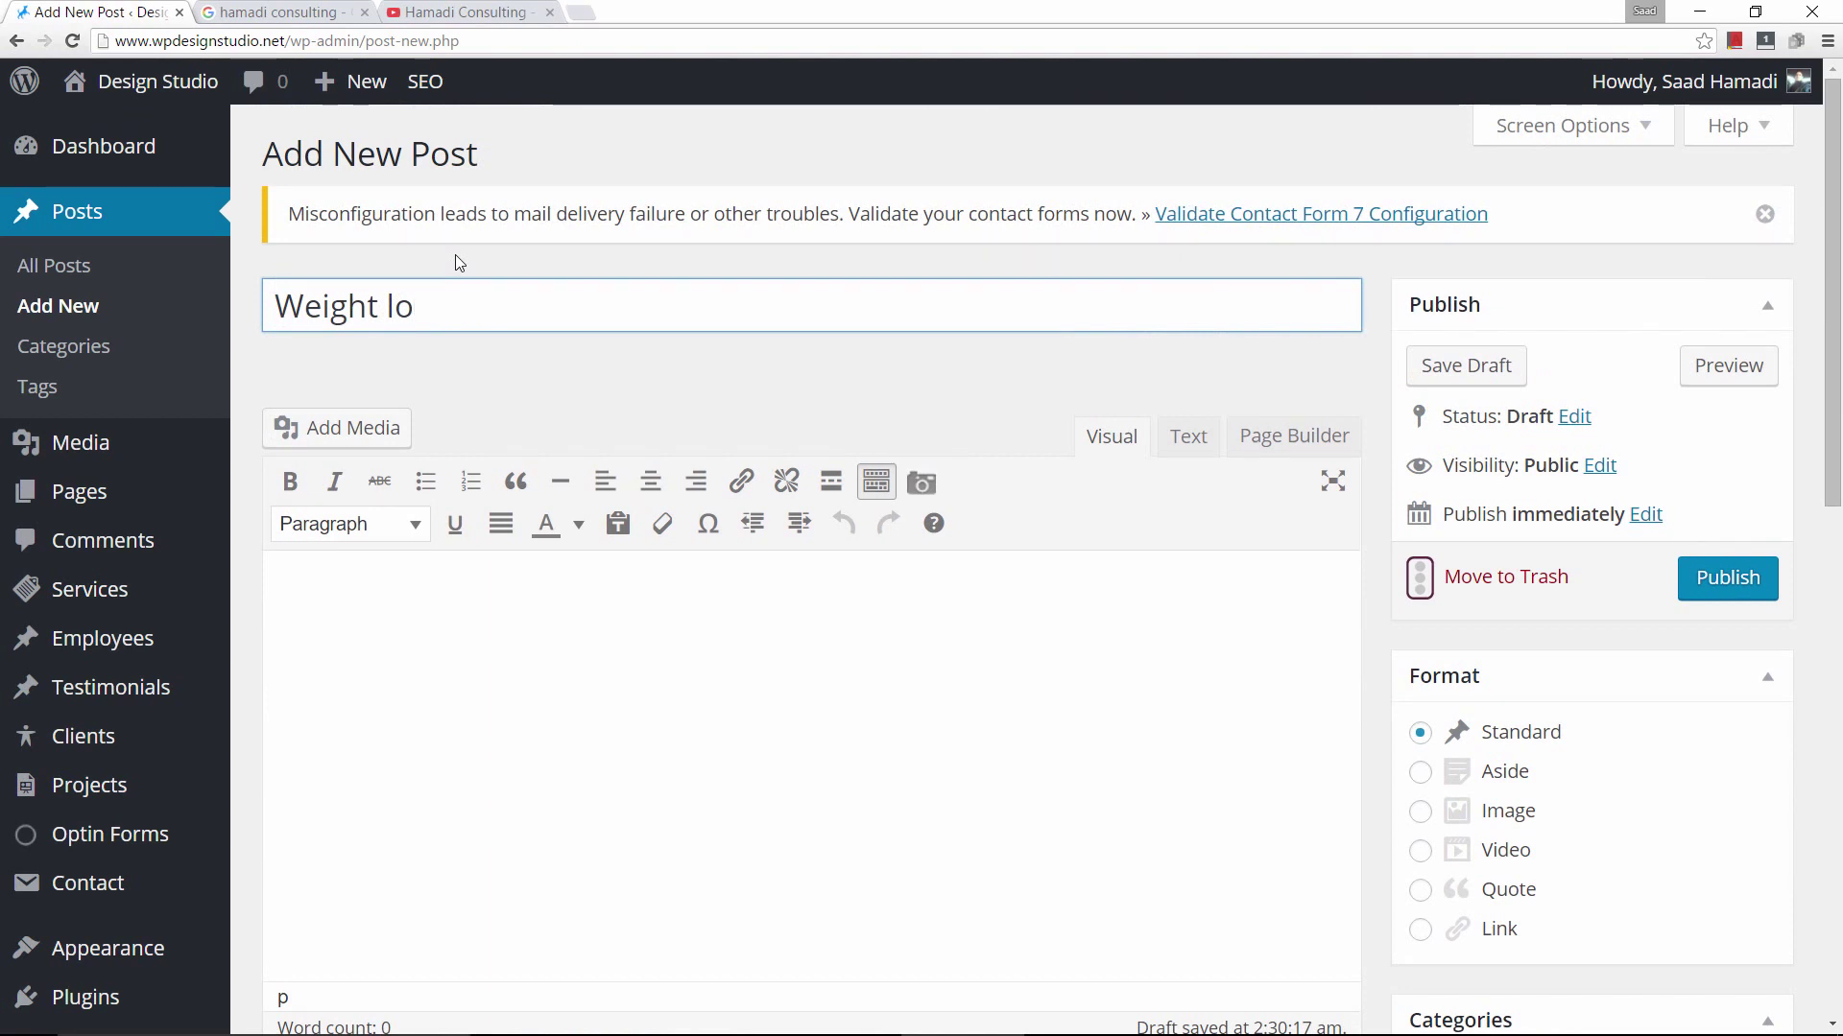
pyautogui.write('ss')
pyautogui.click(431, 673)
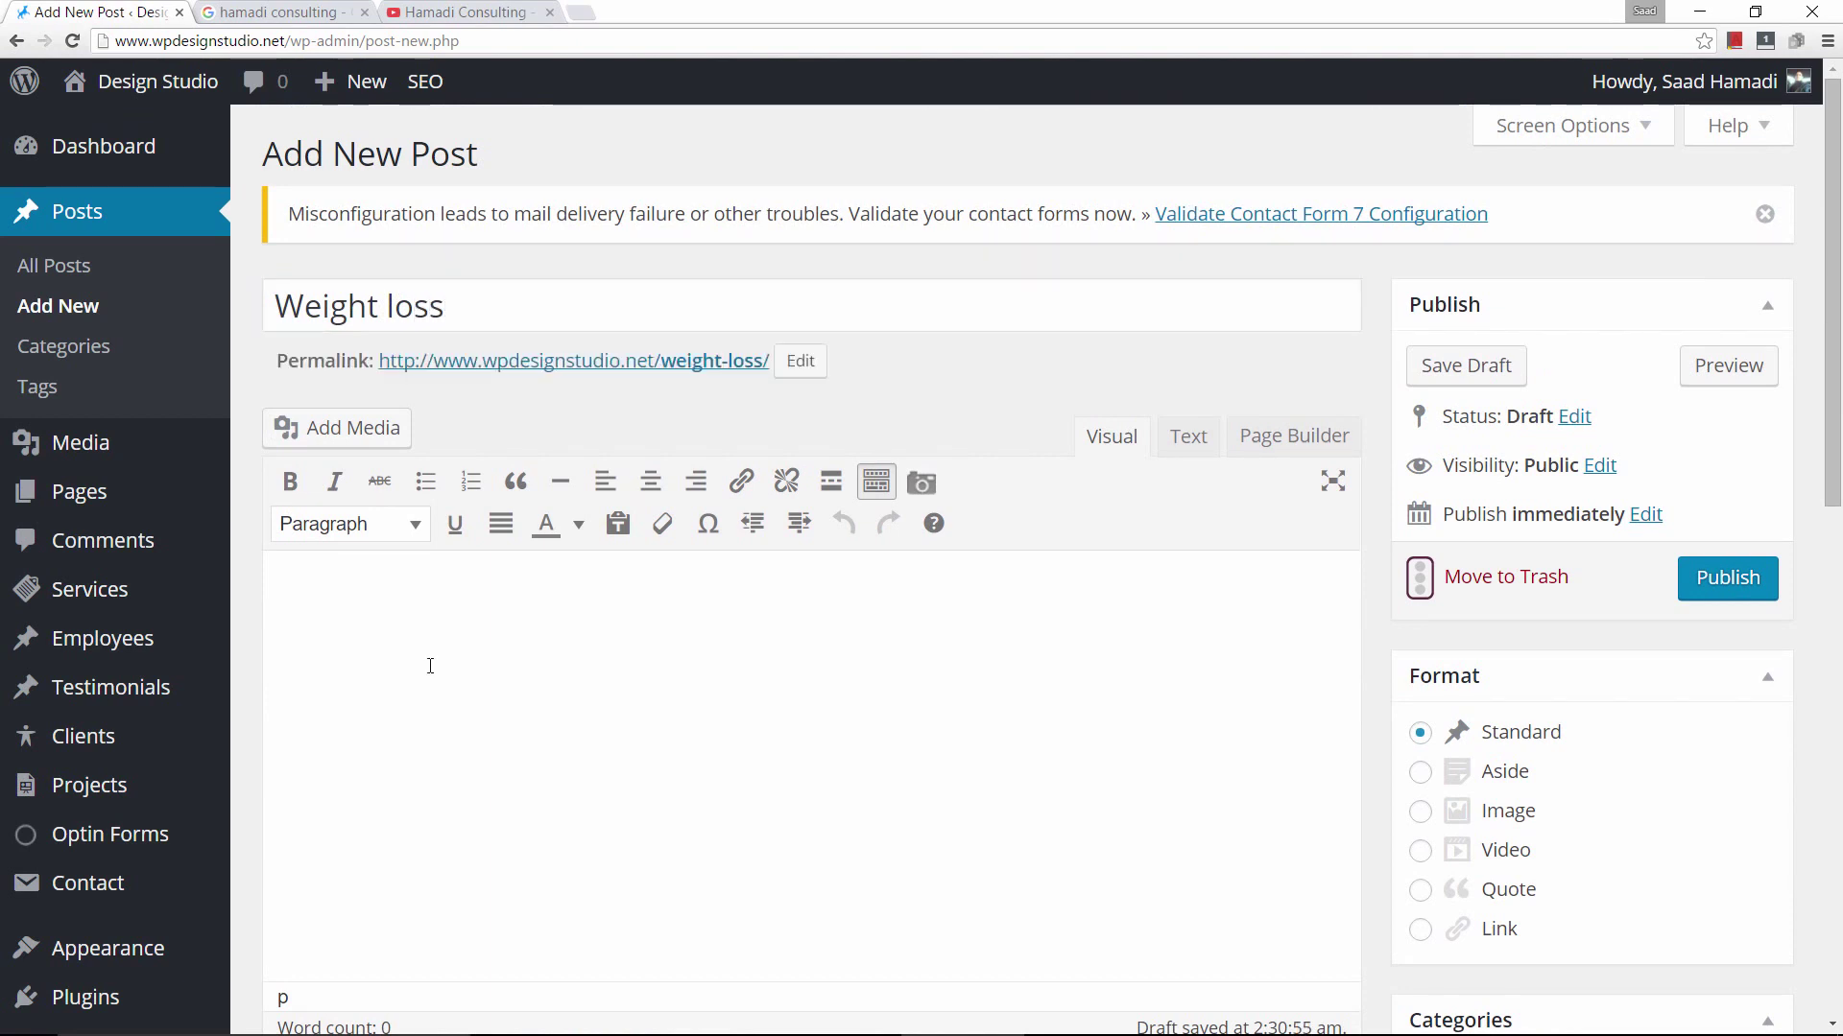
pyautogui.scroll(-9, 430, 666)
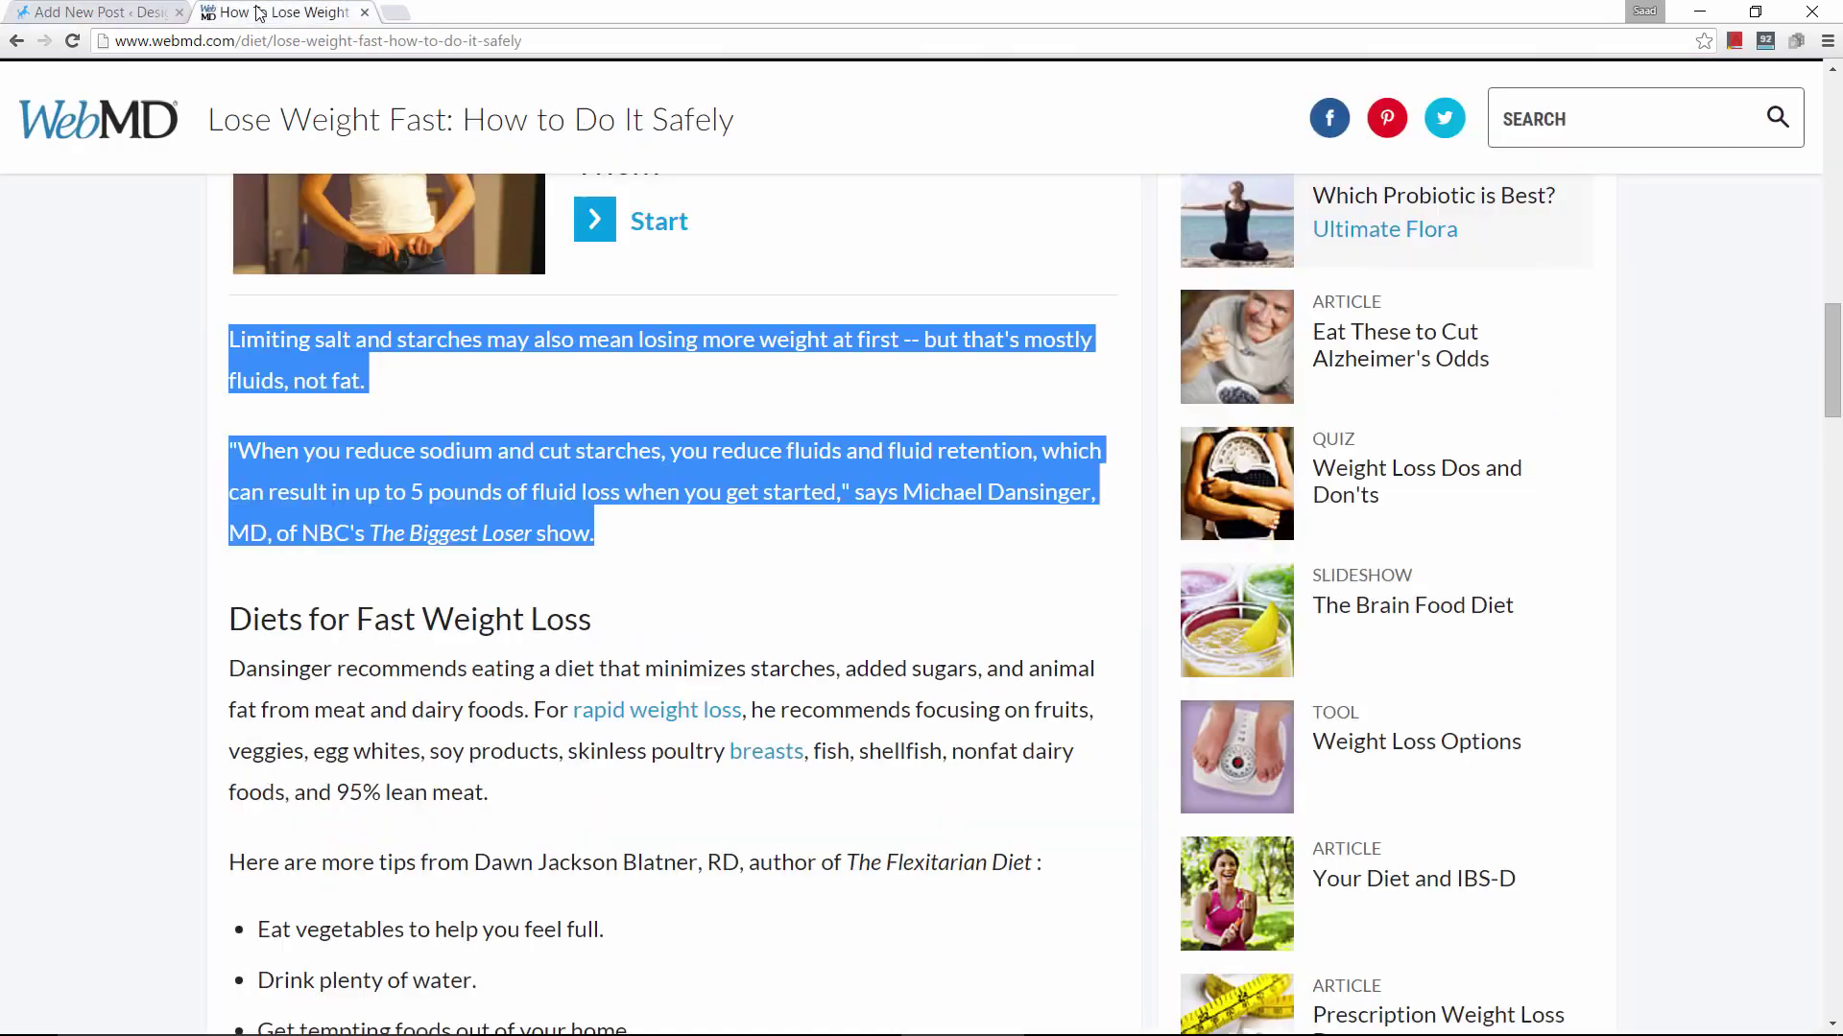
# Close the WebMD source tab and review the Yoast snippet preview and 85.2 Flesch score.
pyautogui.click(258, 13)
pyautogui.hotkey('ctrl', 'w')
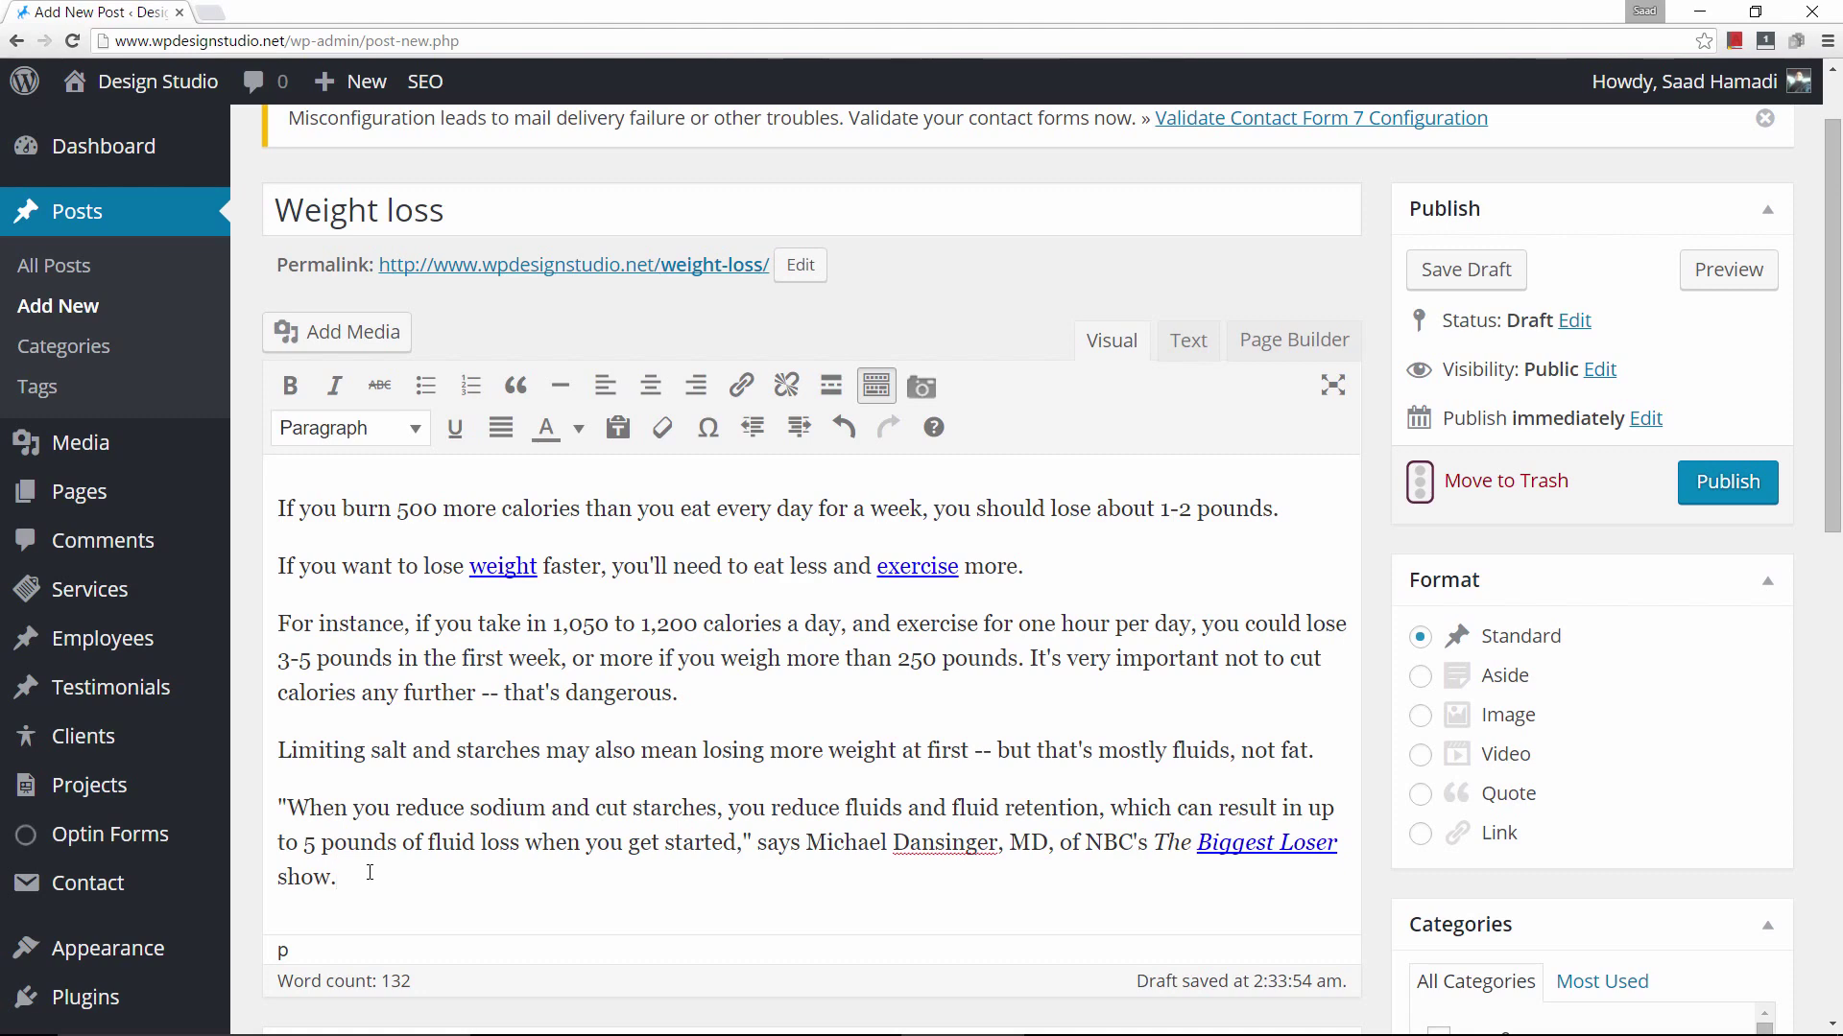
pyautogui.scroll(1, 403, 796)
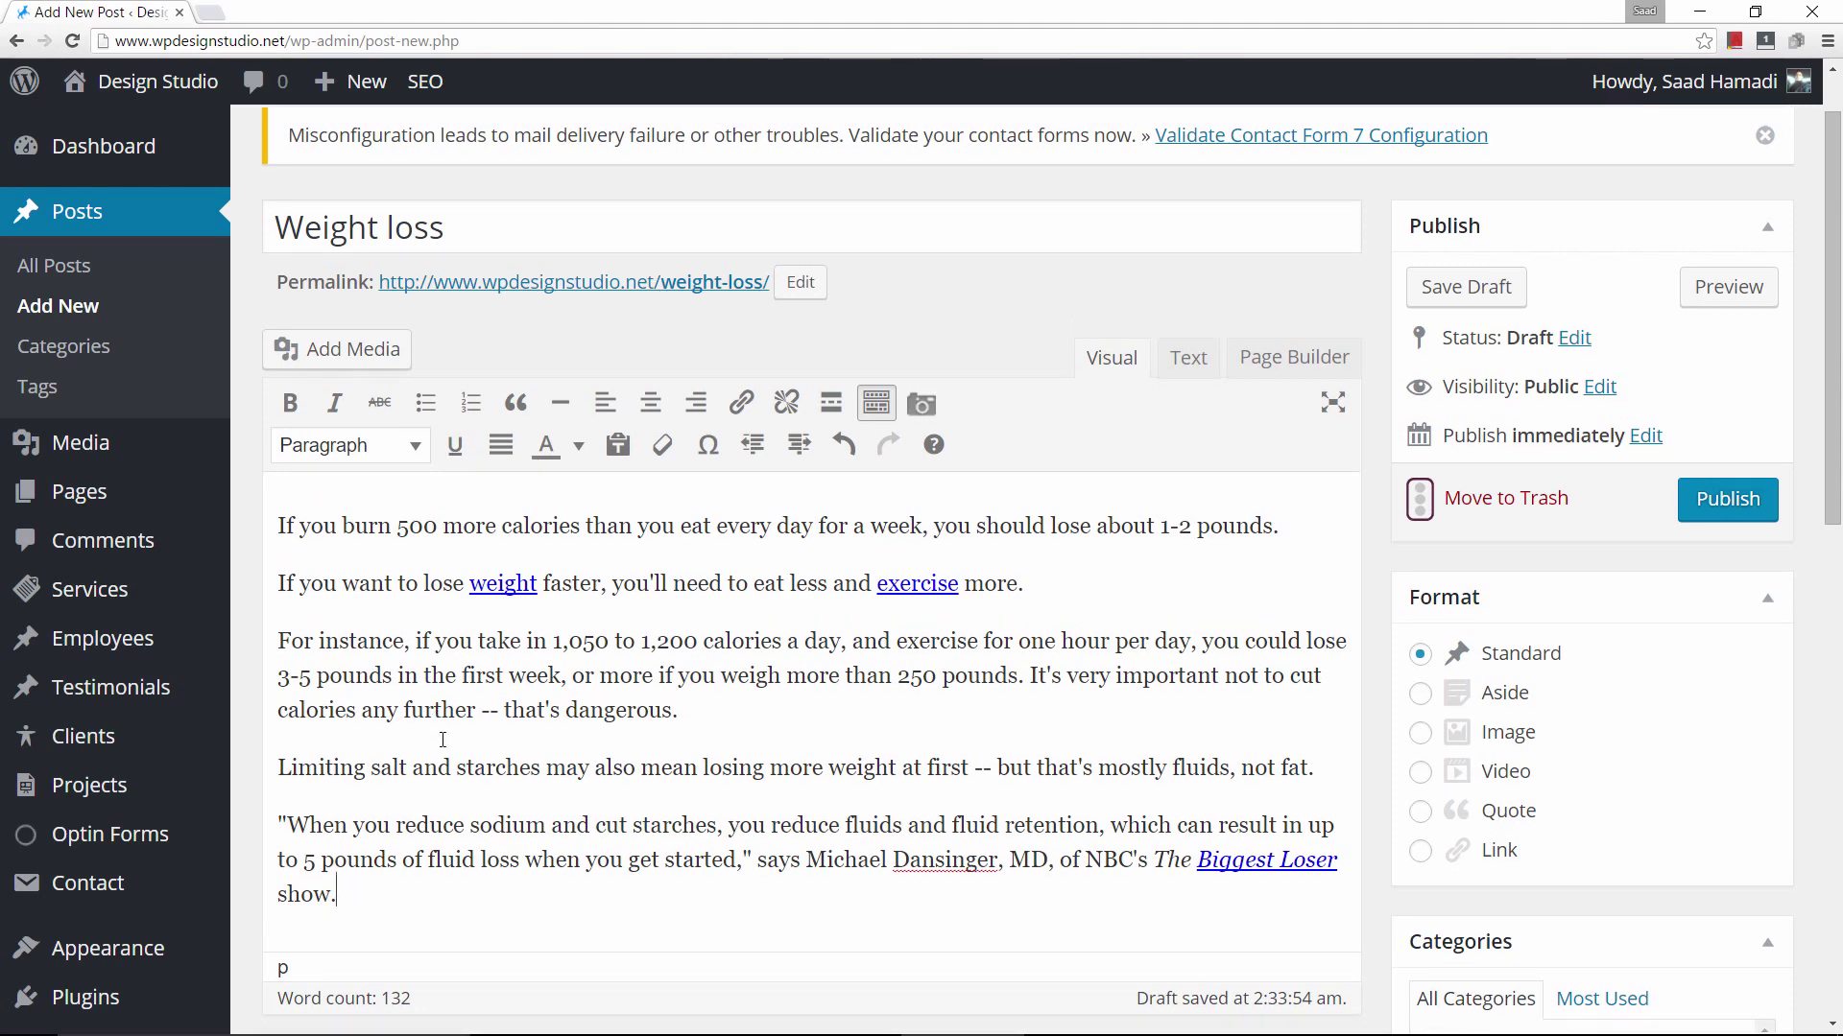
pyautogui.scroll(-15, 451, 759)
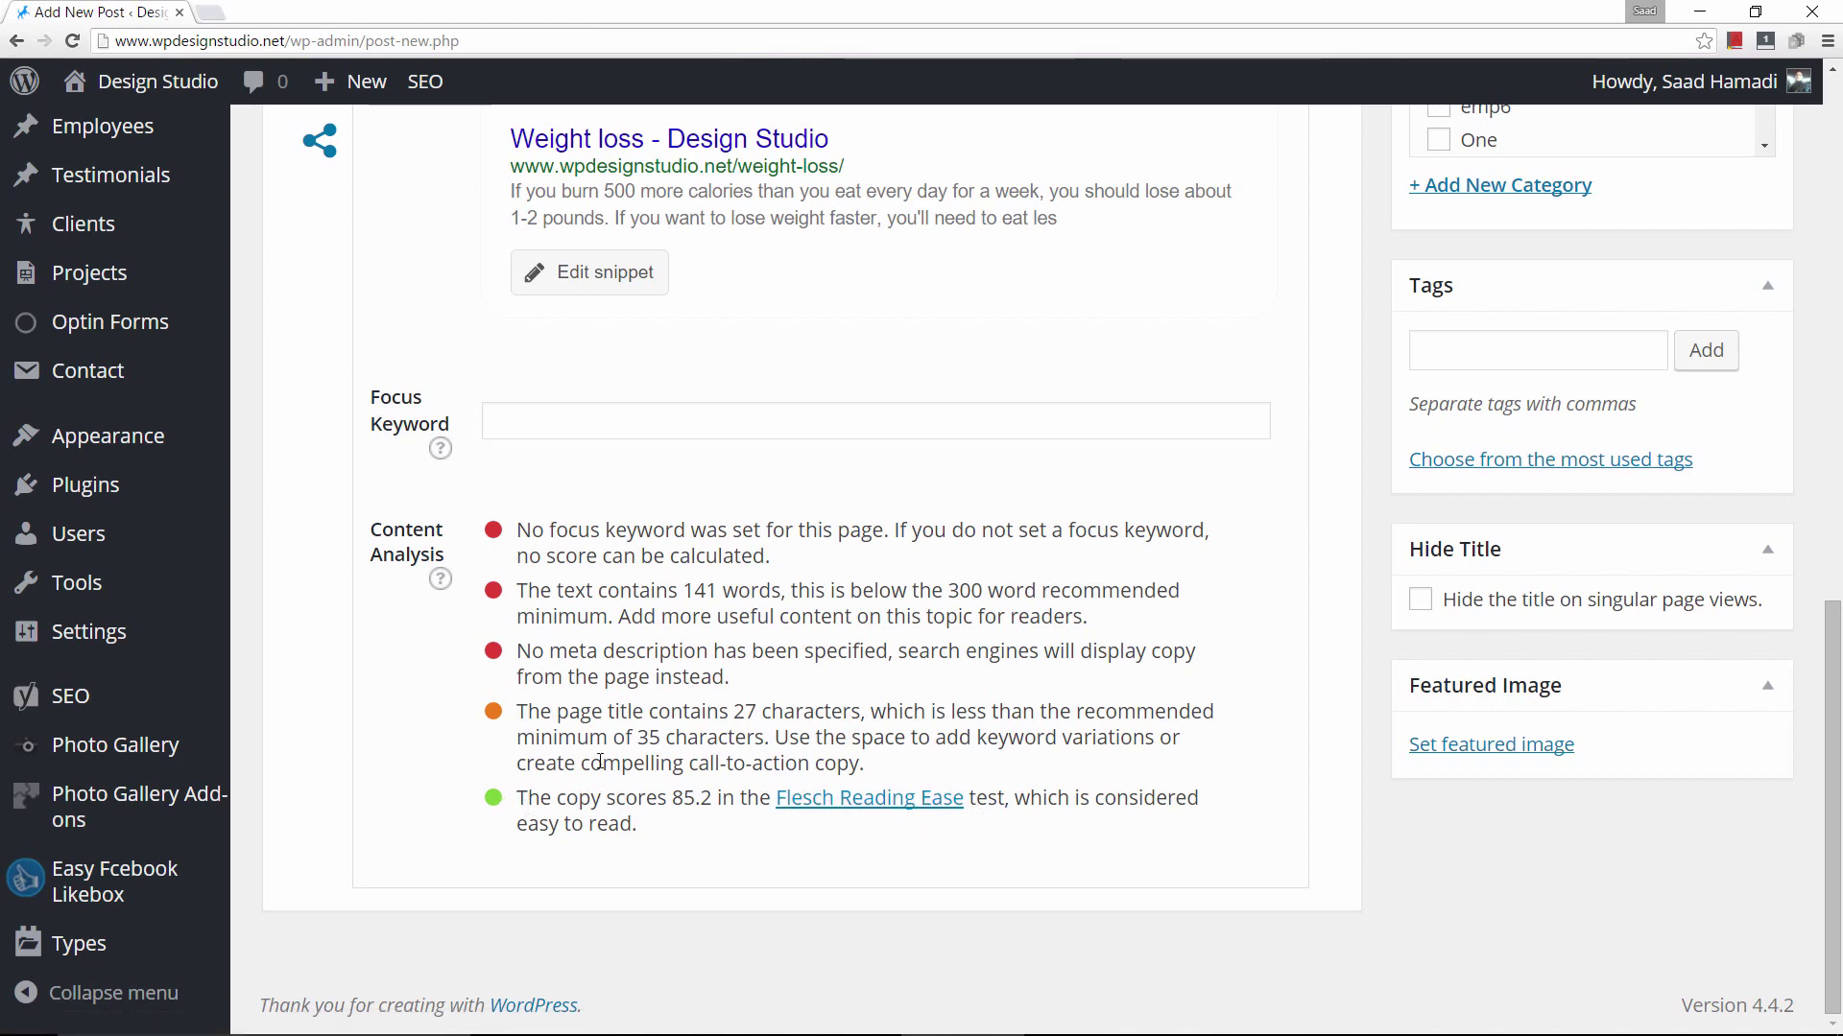
pyautogui.scroll(3, 600, 761)
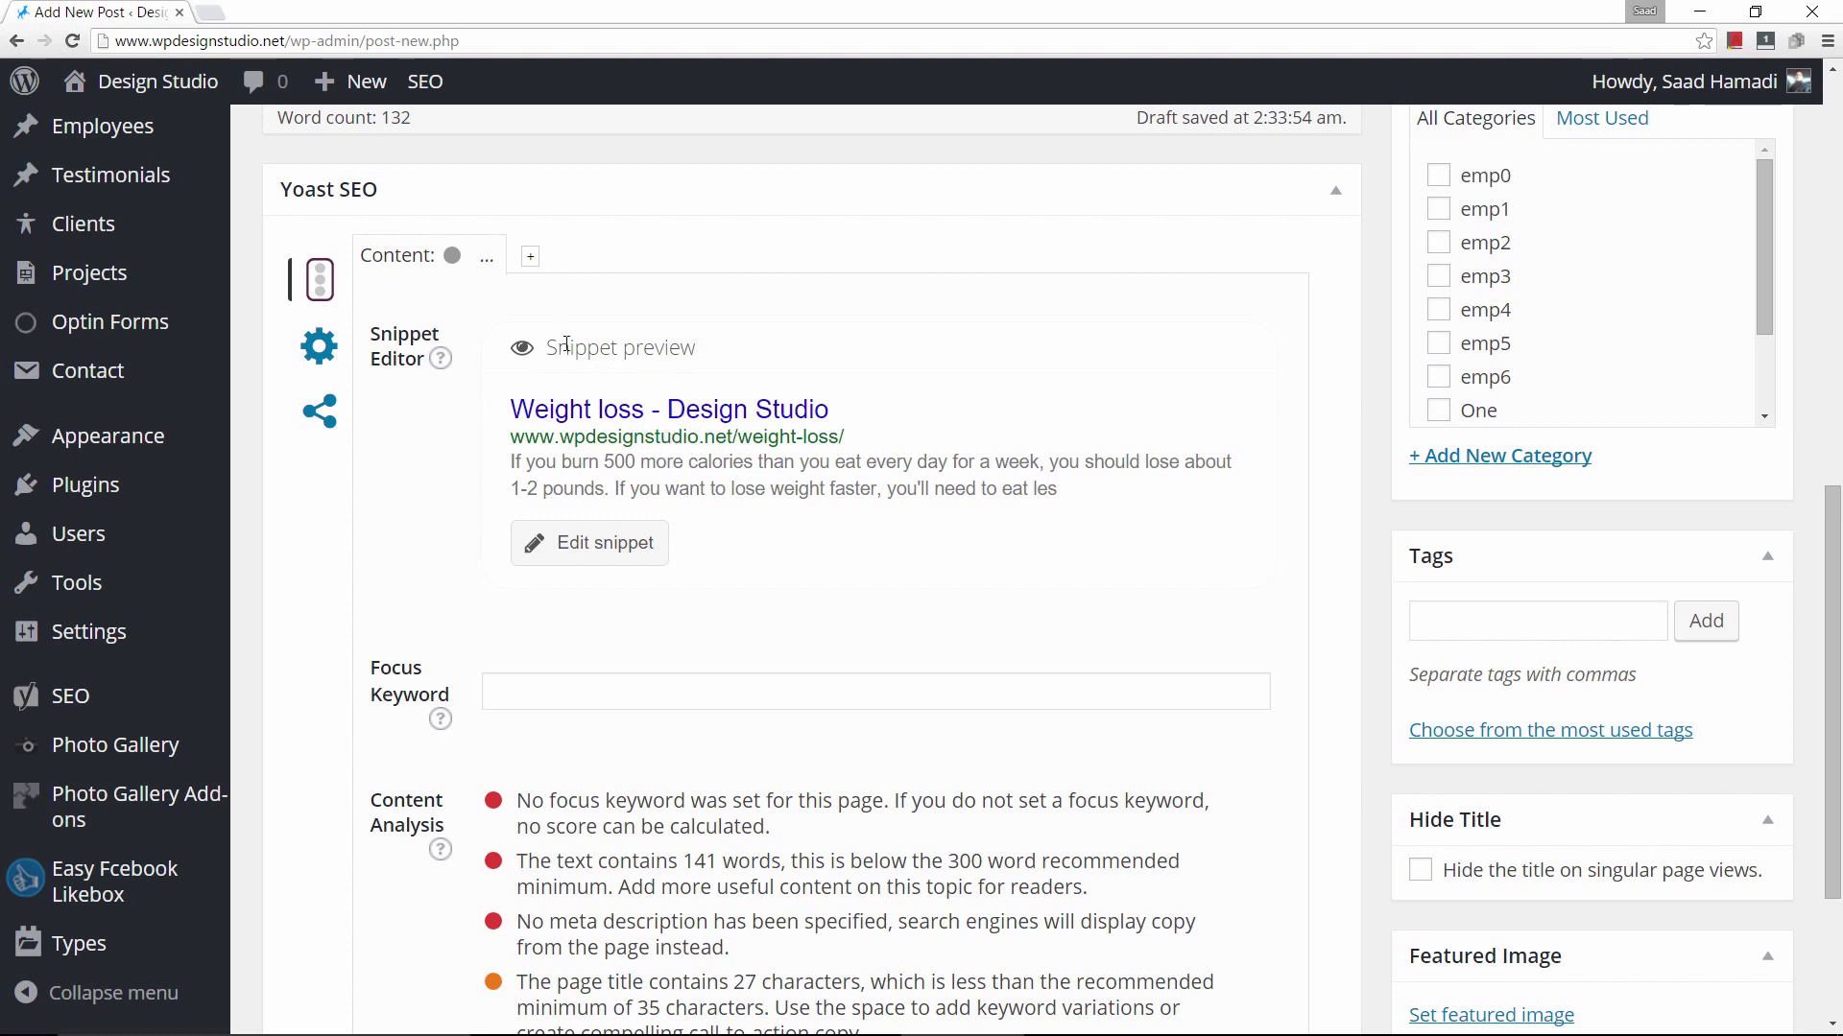
# Search Google for 'how lose weight' in a new tab and scroll the results.
pyautogui.click(217, 23)
pyautogui.click(315, 42)
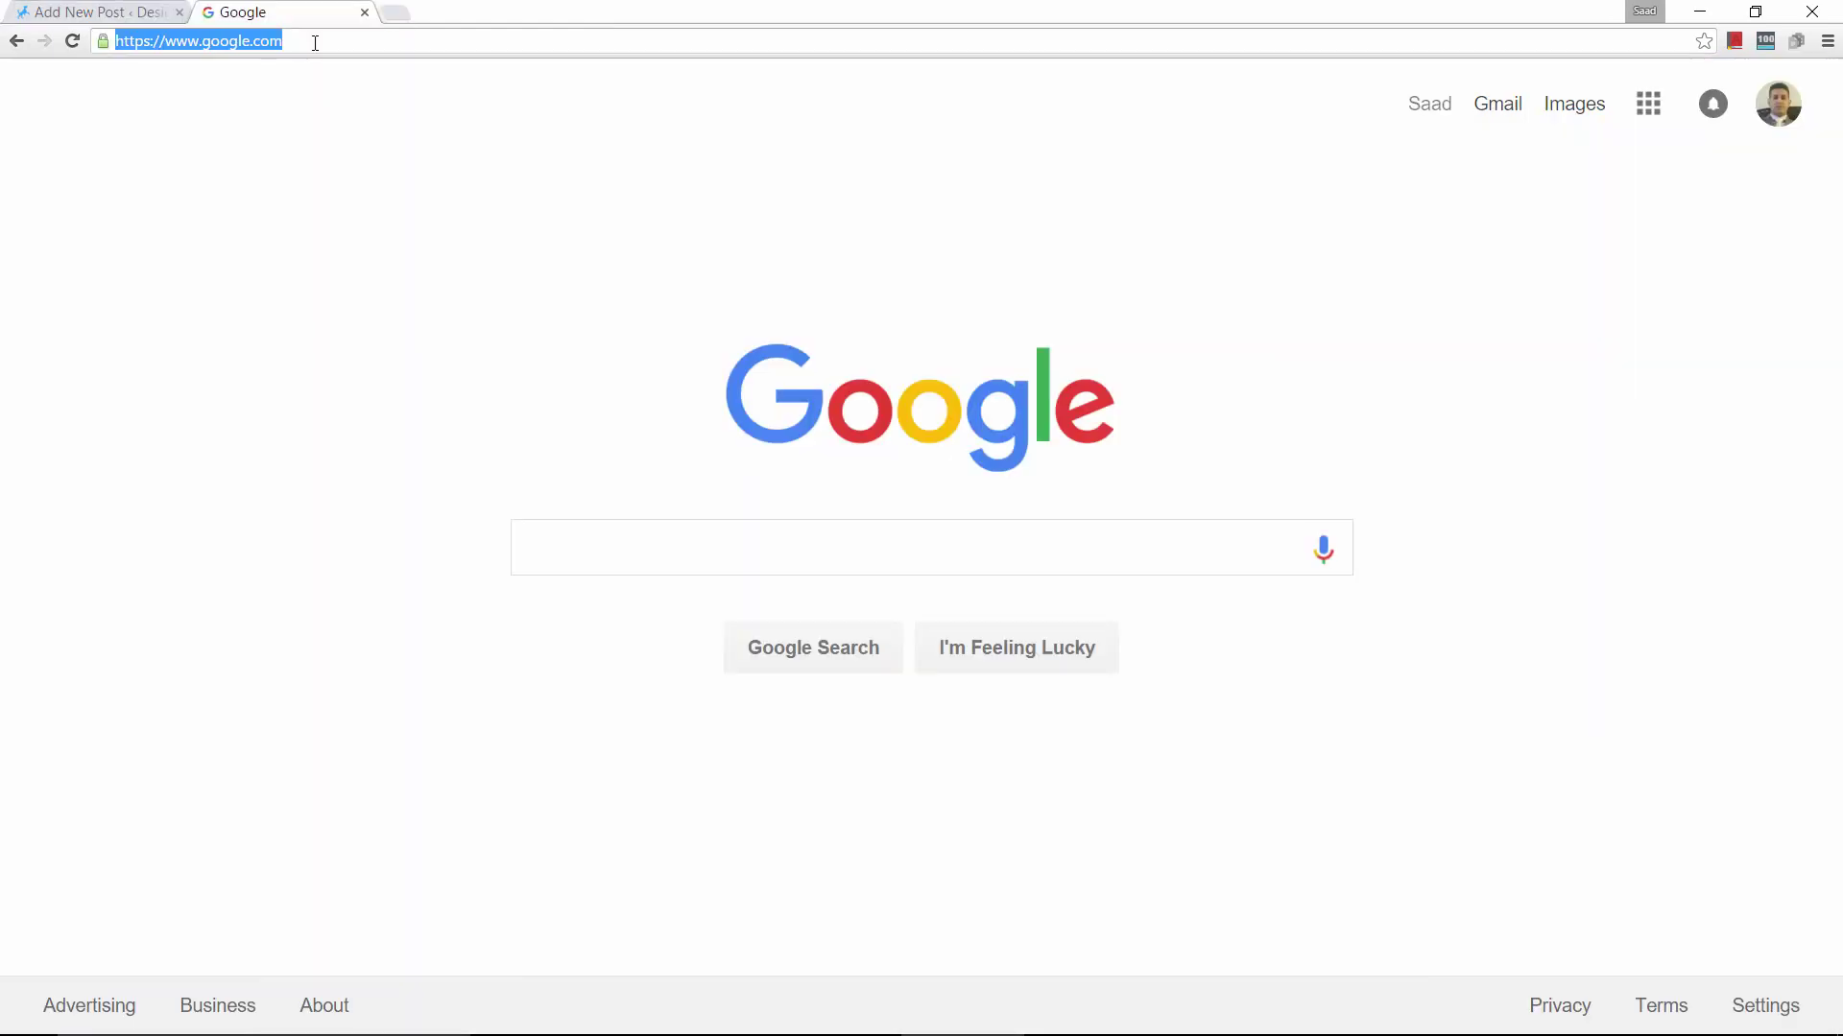
pyautogui.write('how lose weight')
pyautogui.press('Return')
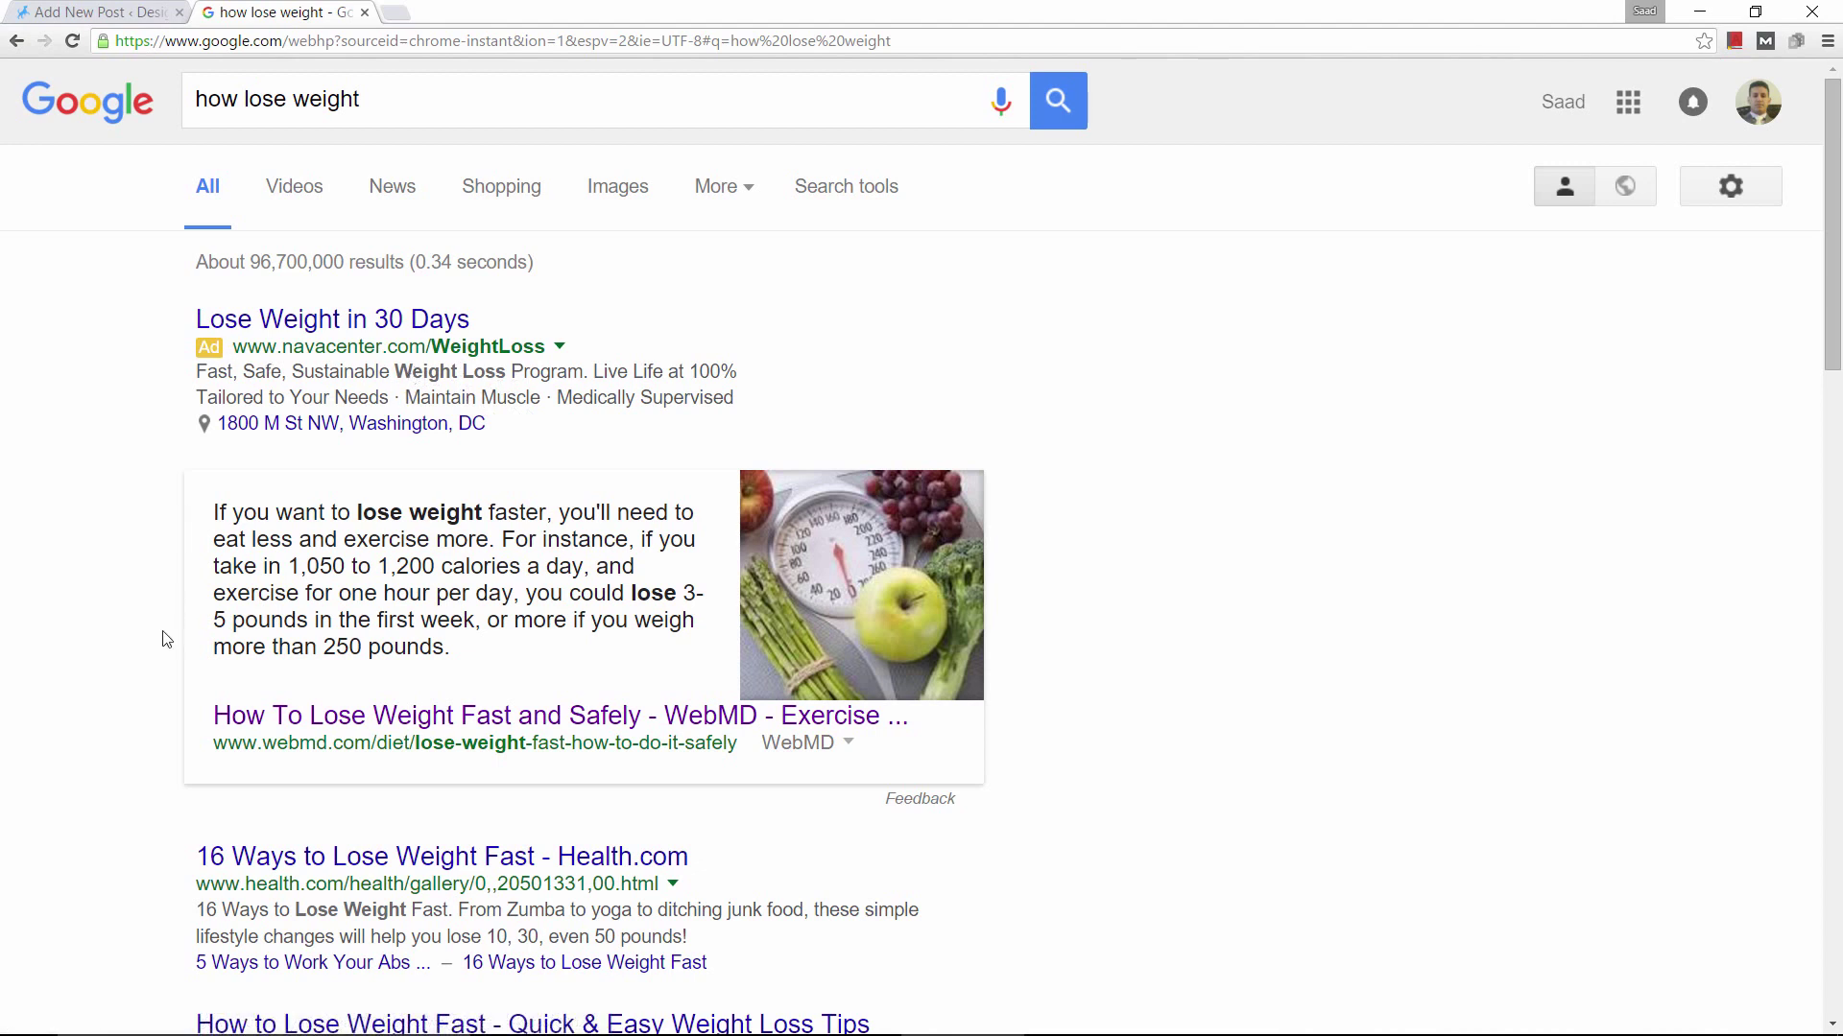
pyautogui.scroll(-6, 166, 639)
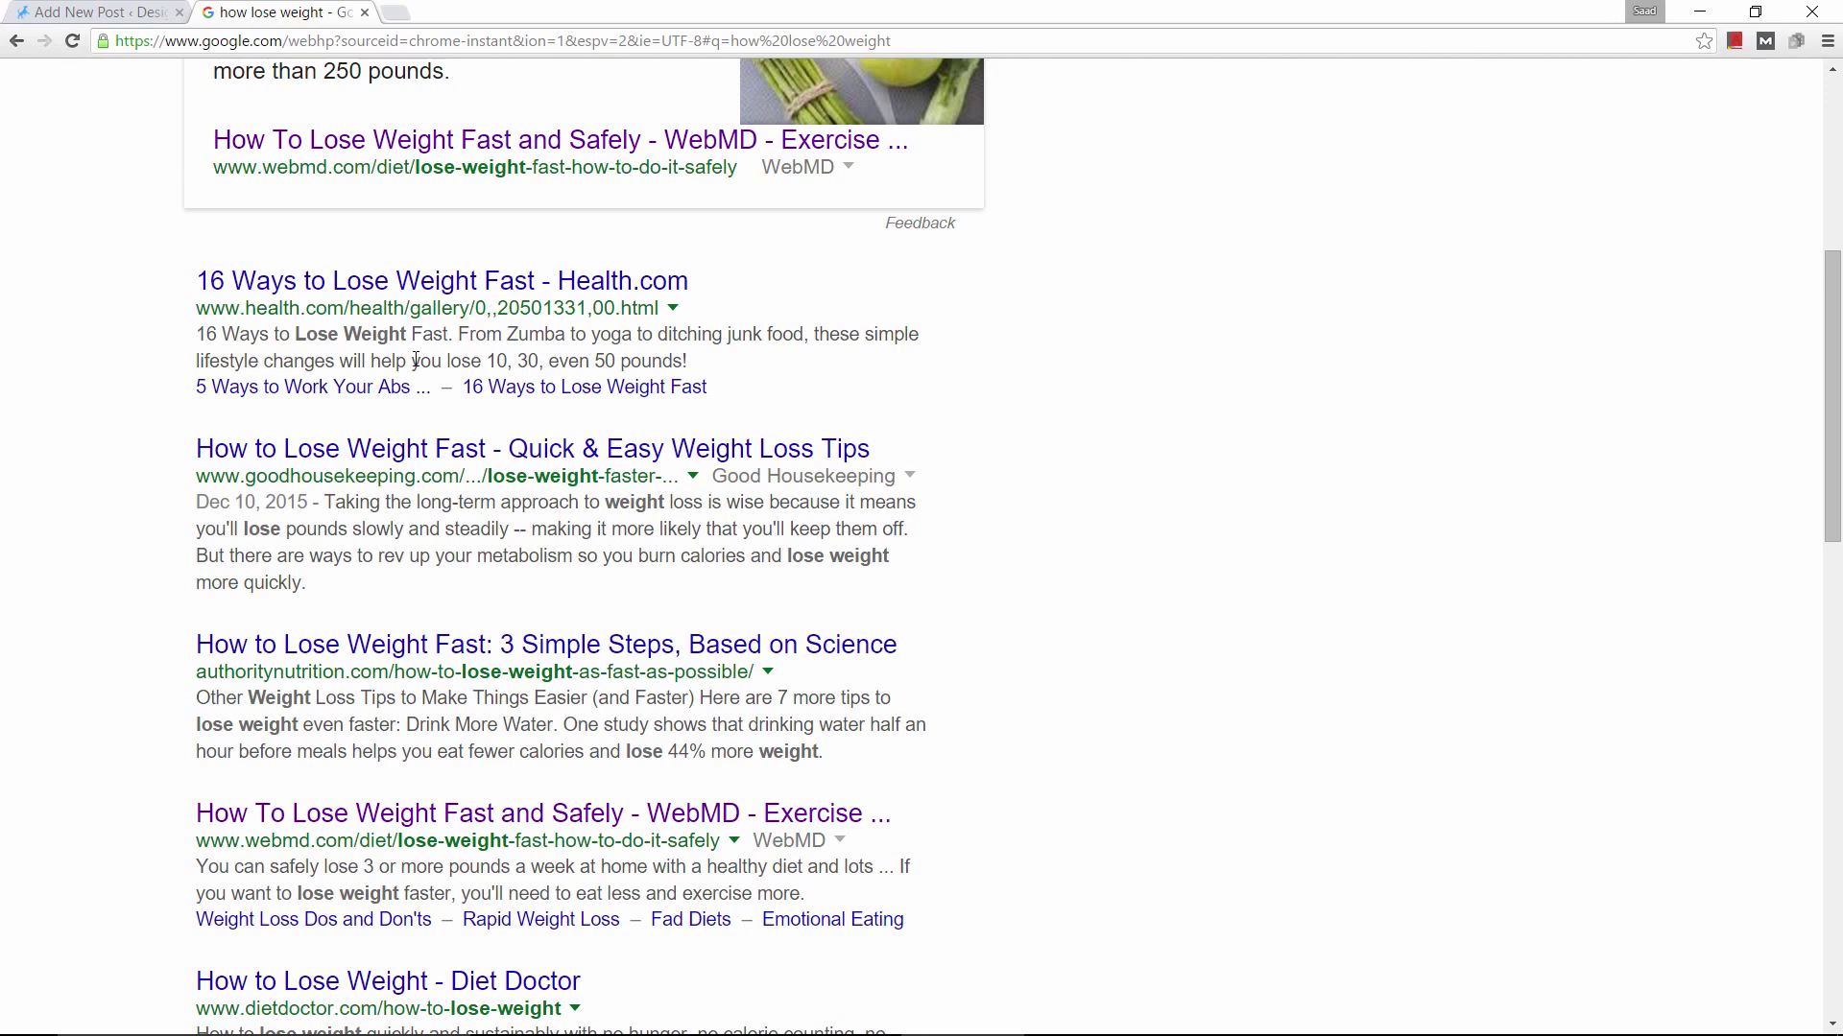
# Return to the Weight loss draft and scroll down to the Yoast SEO box.
pyautogui.click(67, 14)
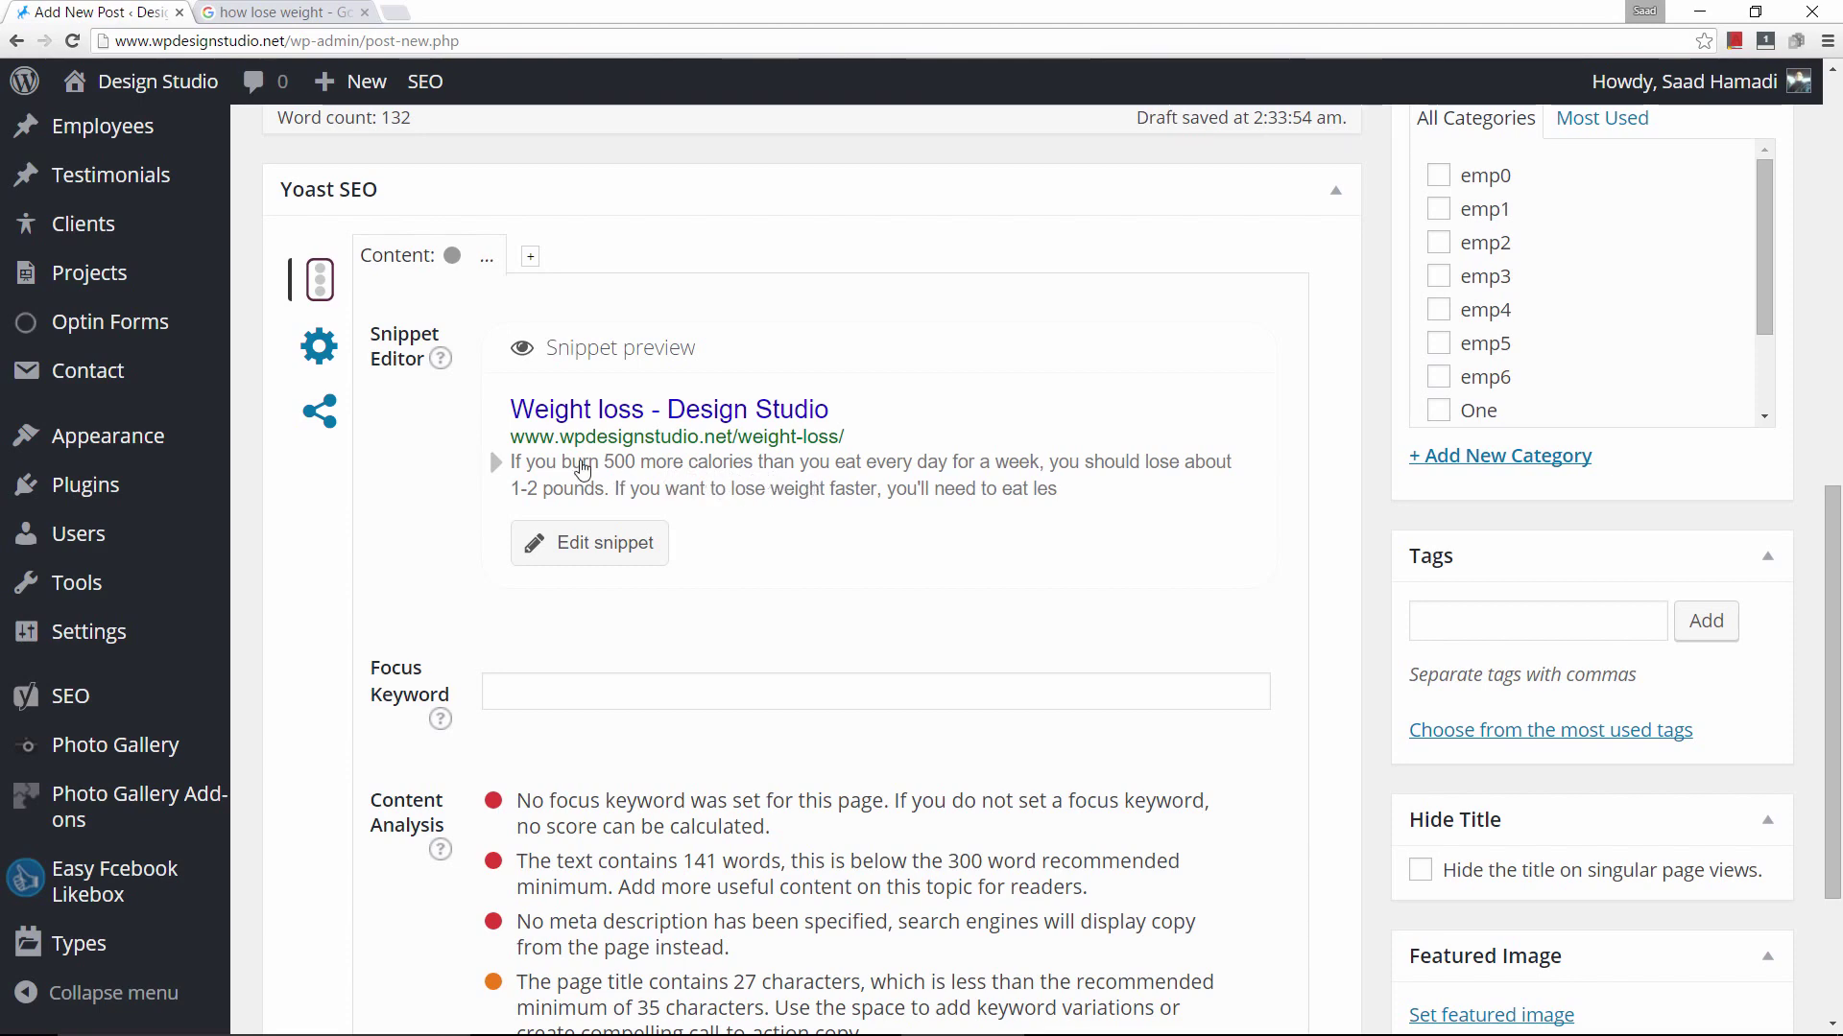
pyautogui.scroll(9, 620, 377)
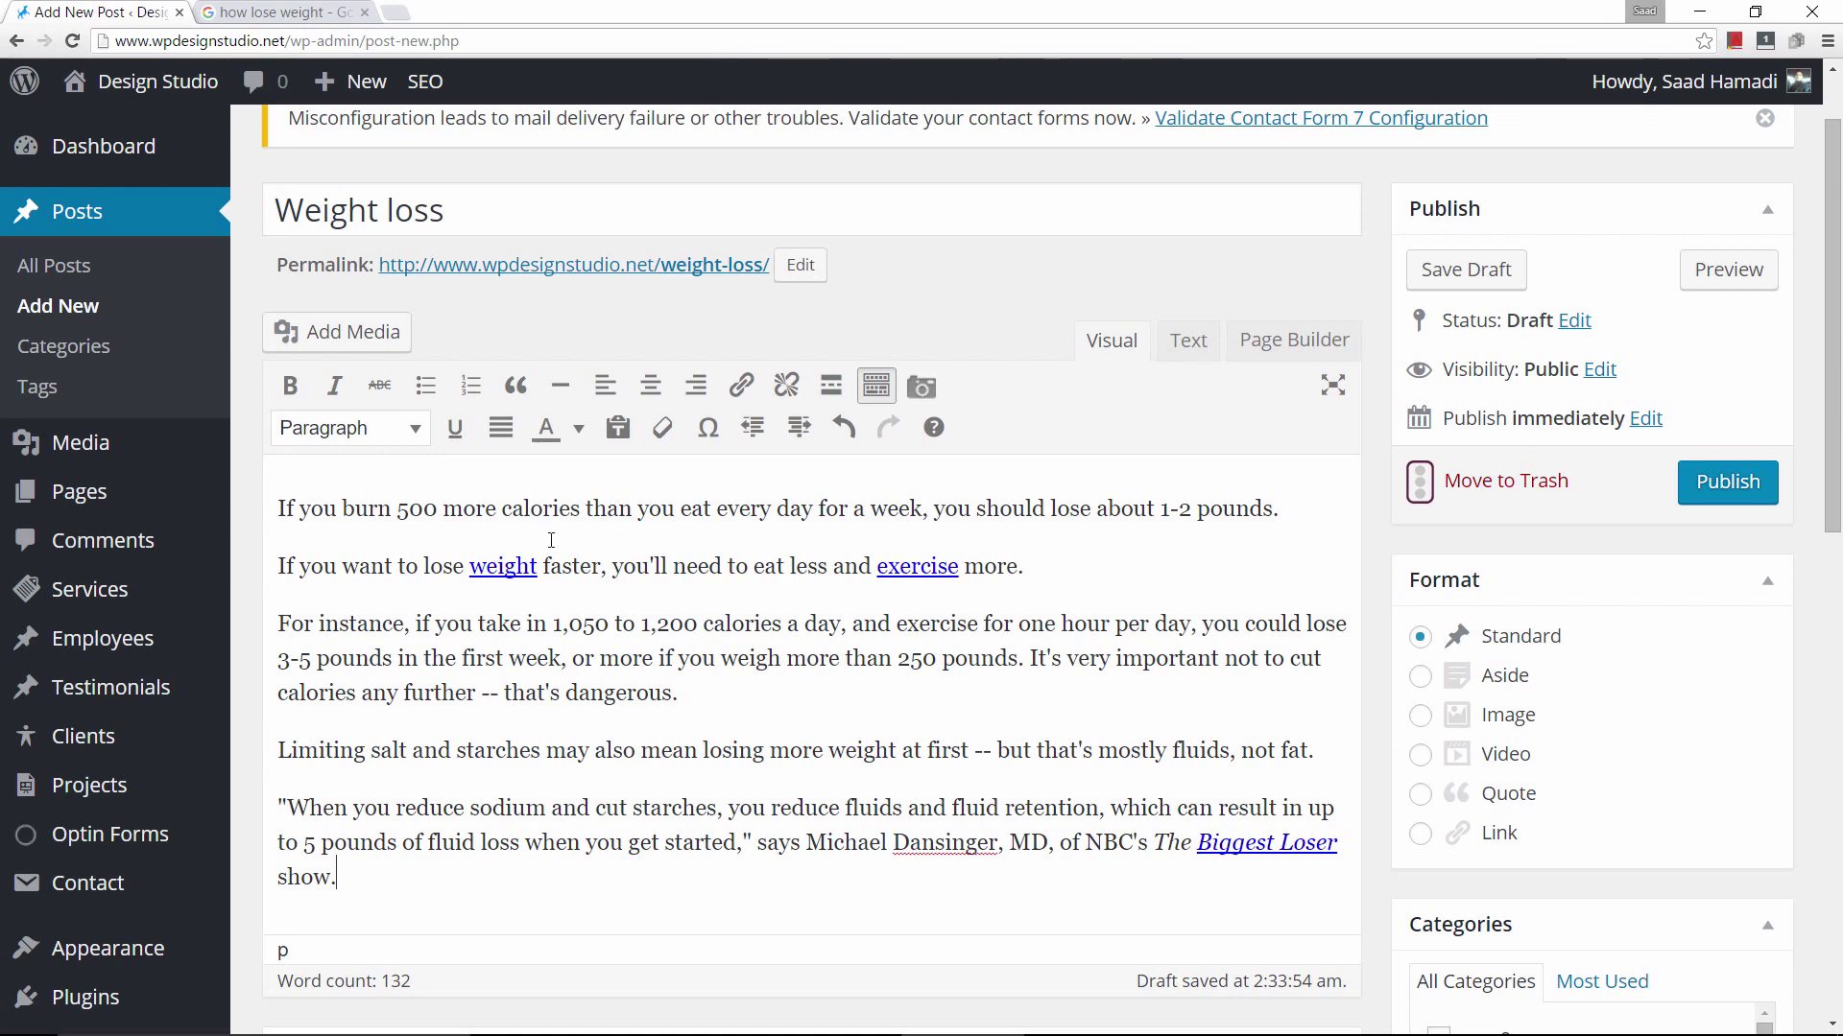
pyautogui.scroll(-8, 645, 610)
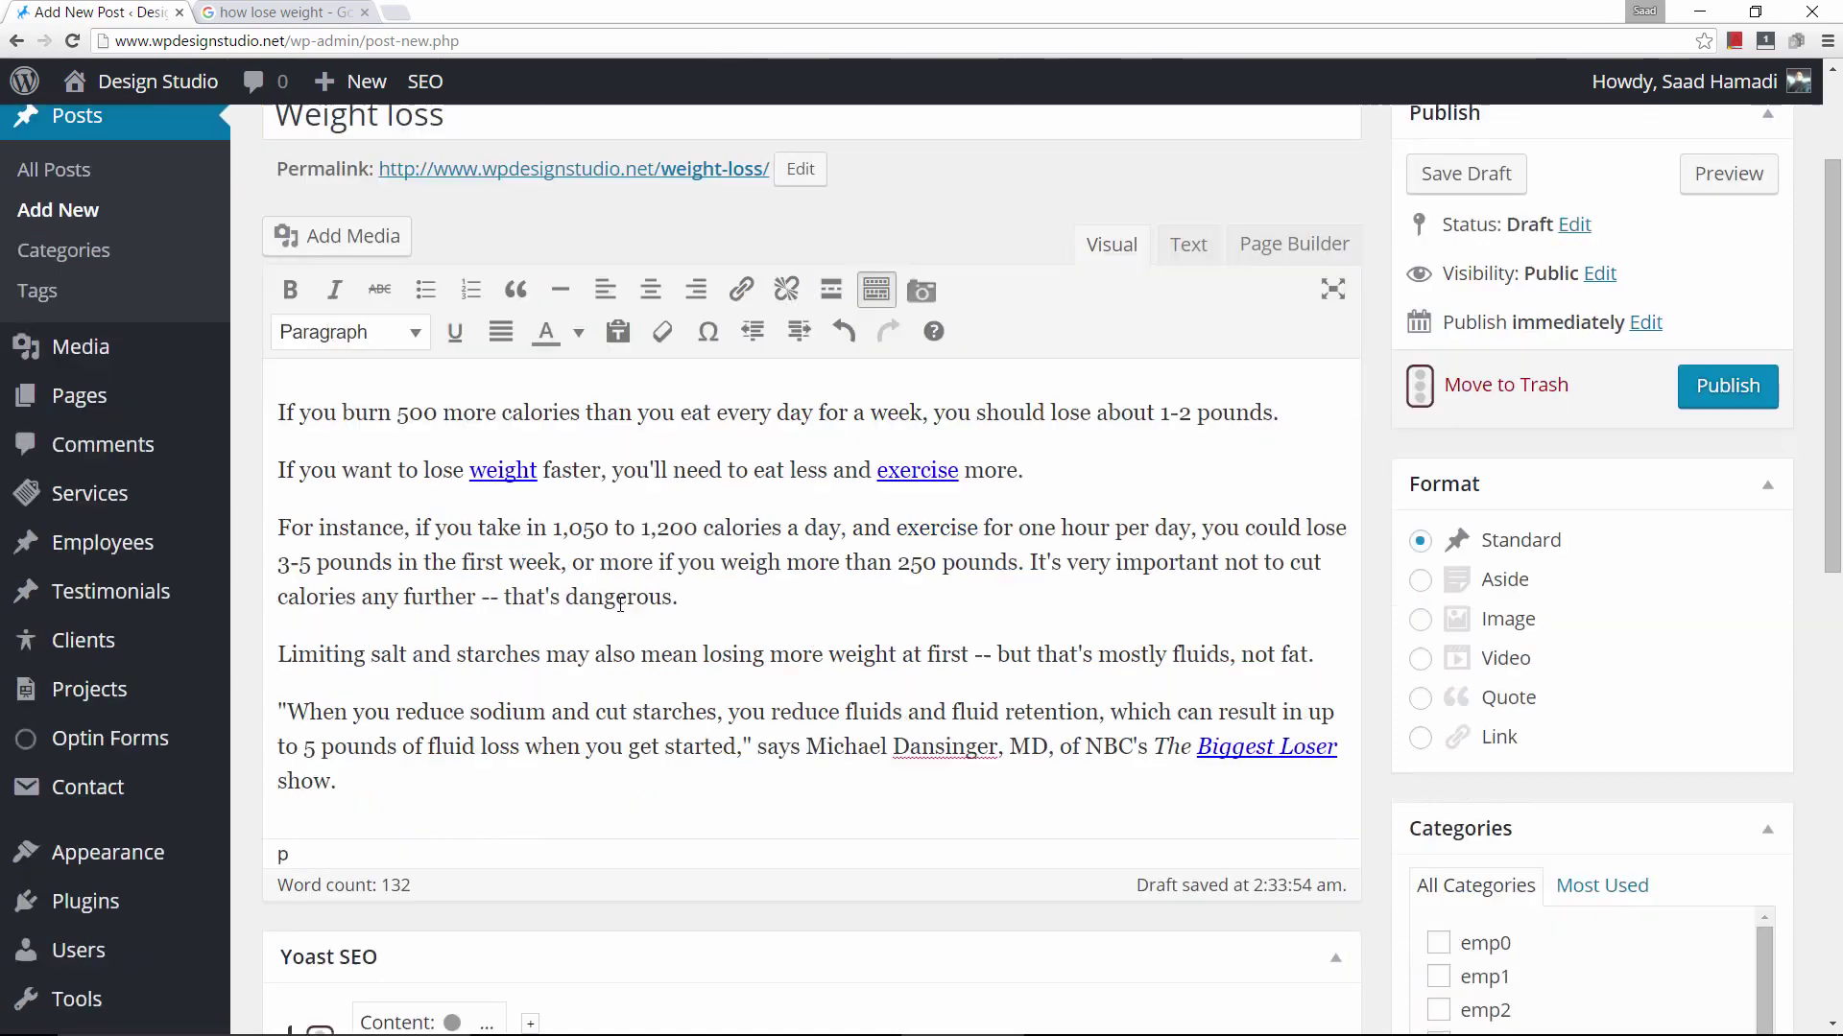
pyautogui.scroll(-1, 629, 545)
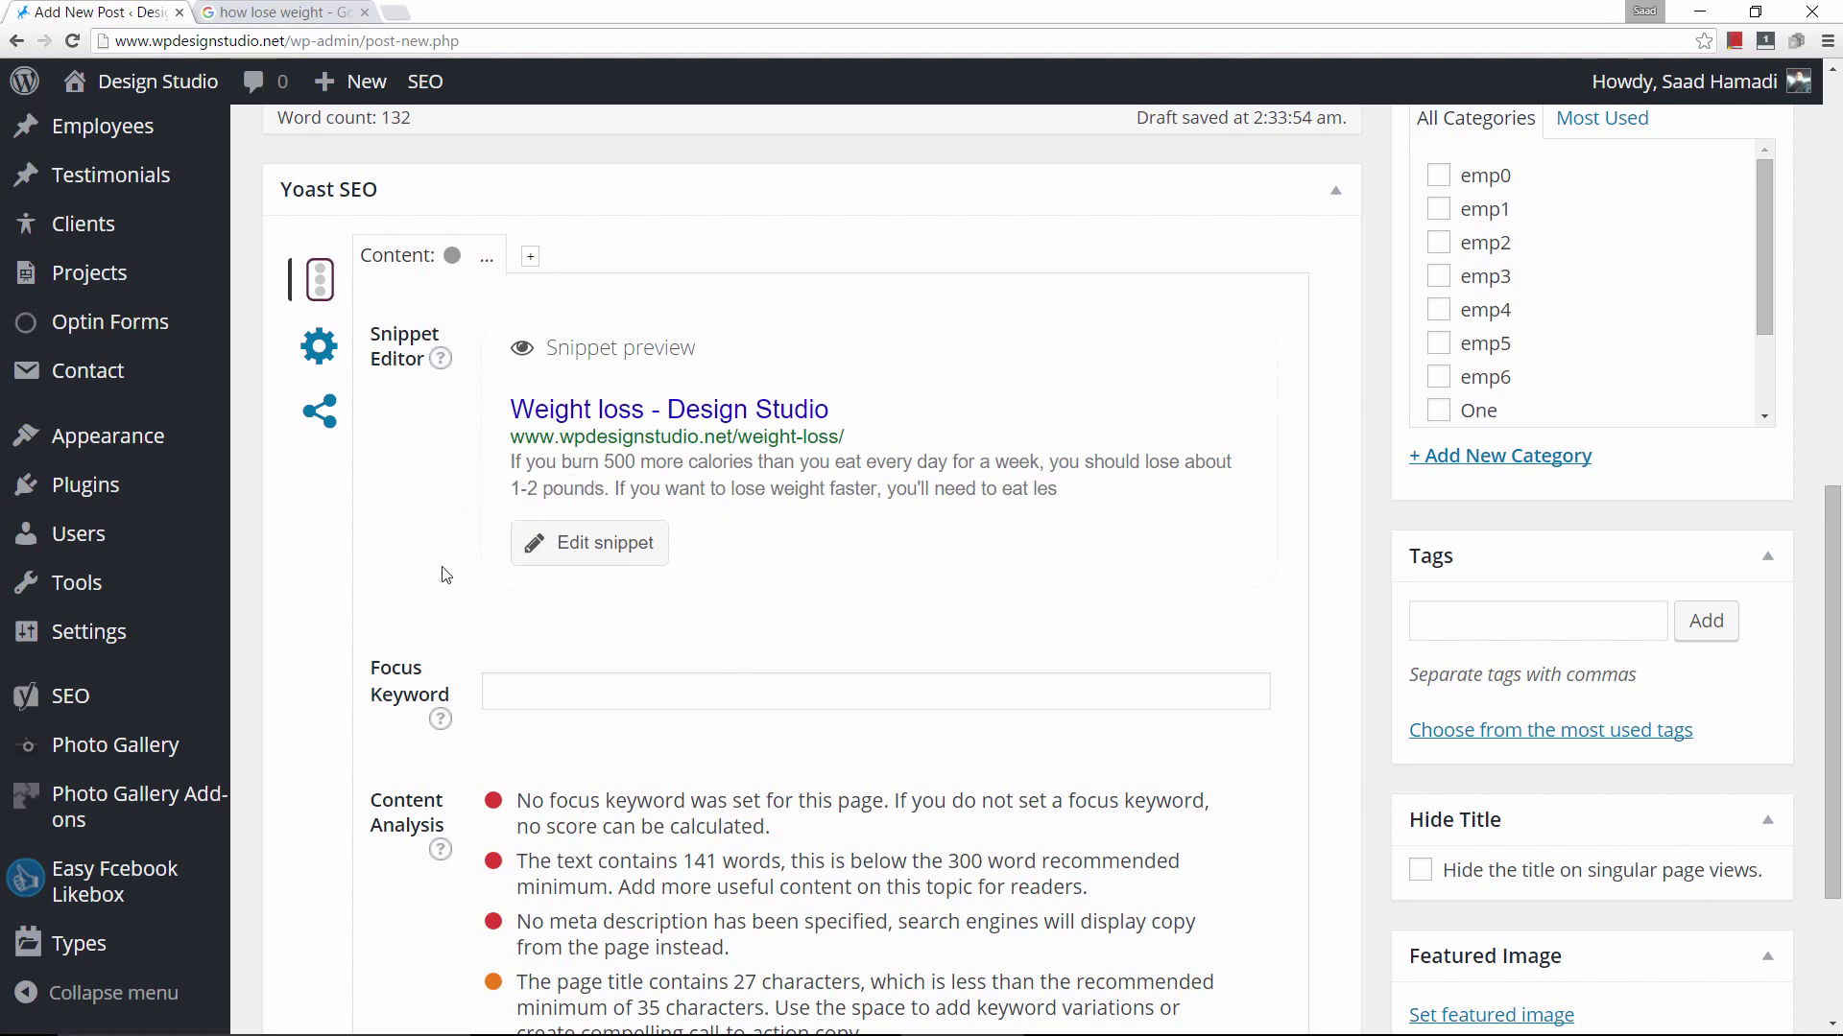
# Enter 'wight loss' as the focus keyword and review the content analysis results.
pyautogui.click(541, 694)
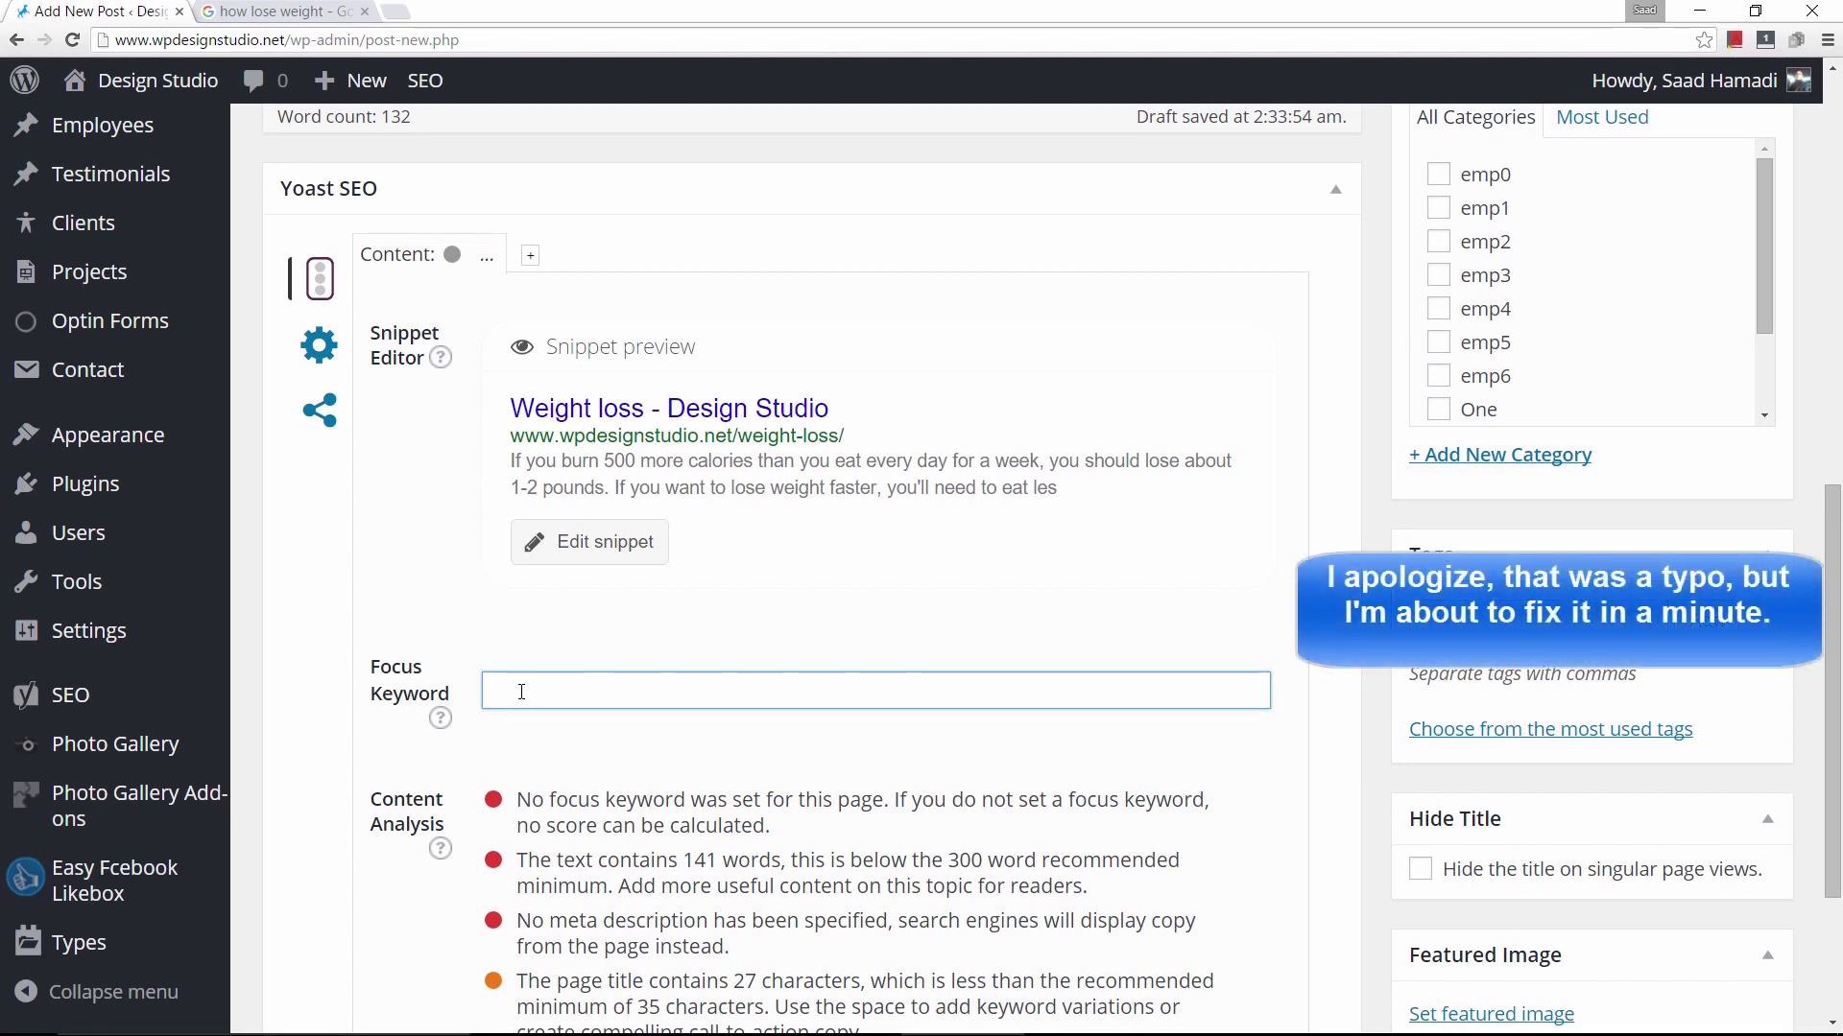
pyautogui.write('wight loss')
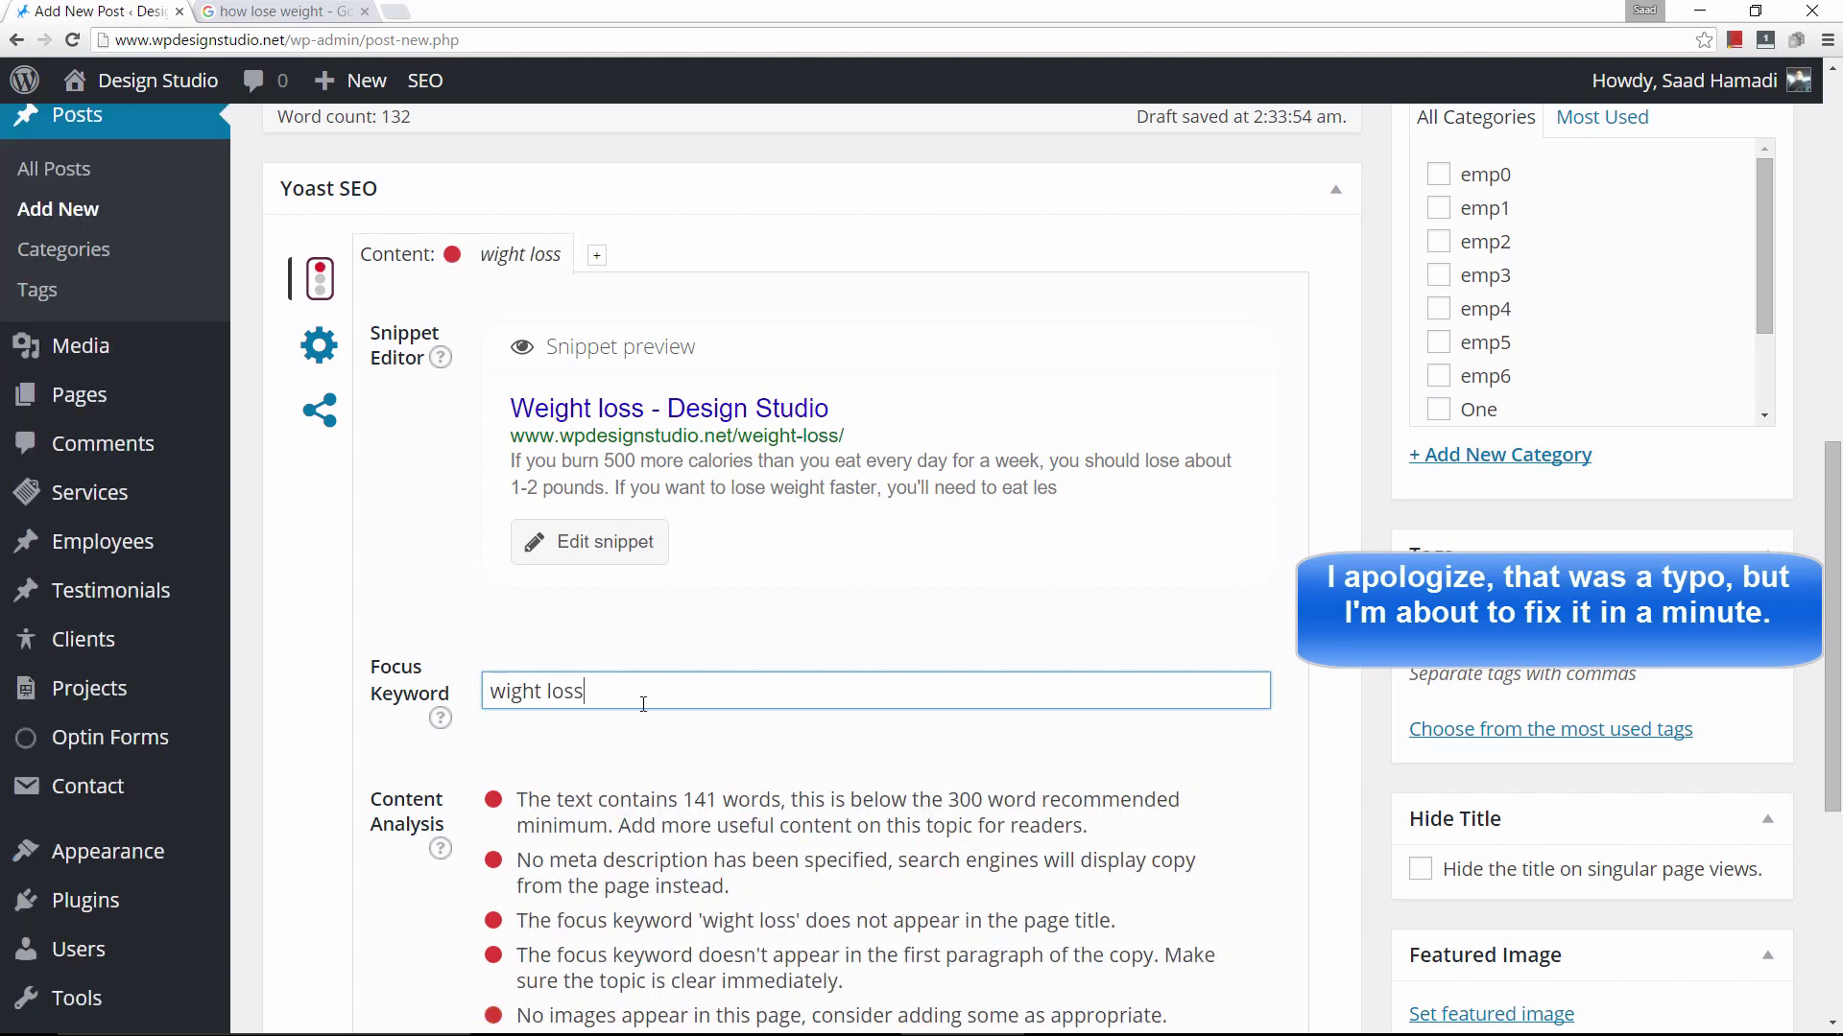
pyautogui.scroll(-2, 534, 689)
pyautogui.scroll(-2, 535, 689)
pyautogui.scroll(2, 576, 624)
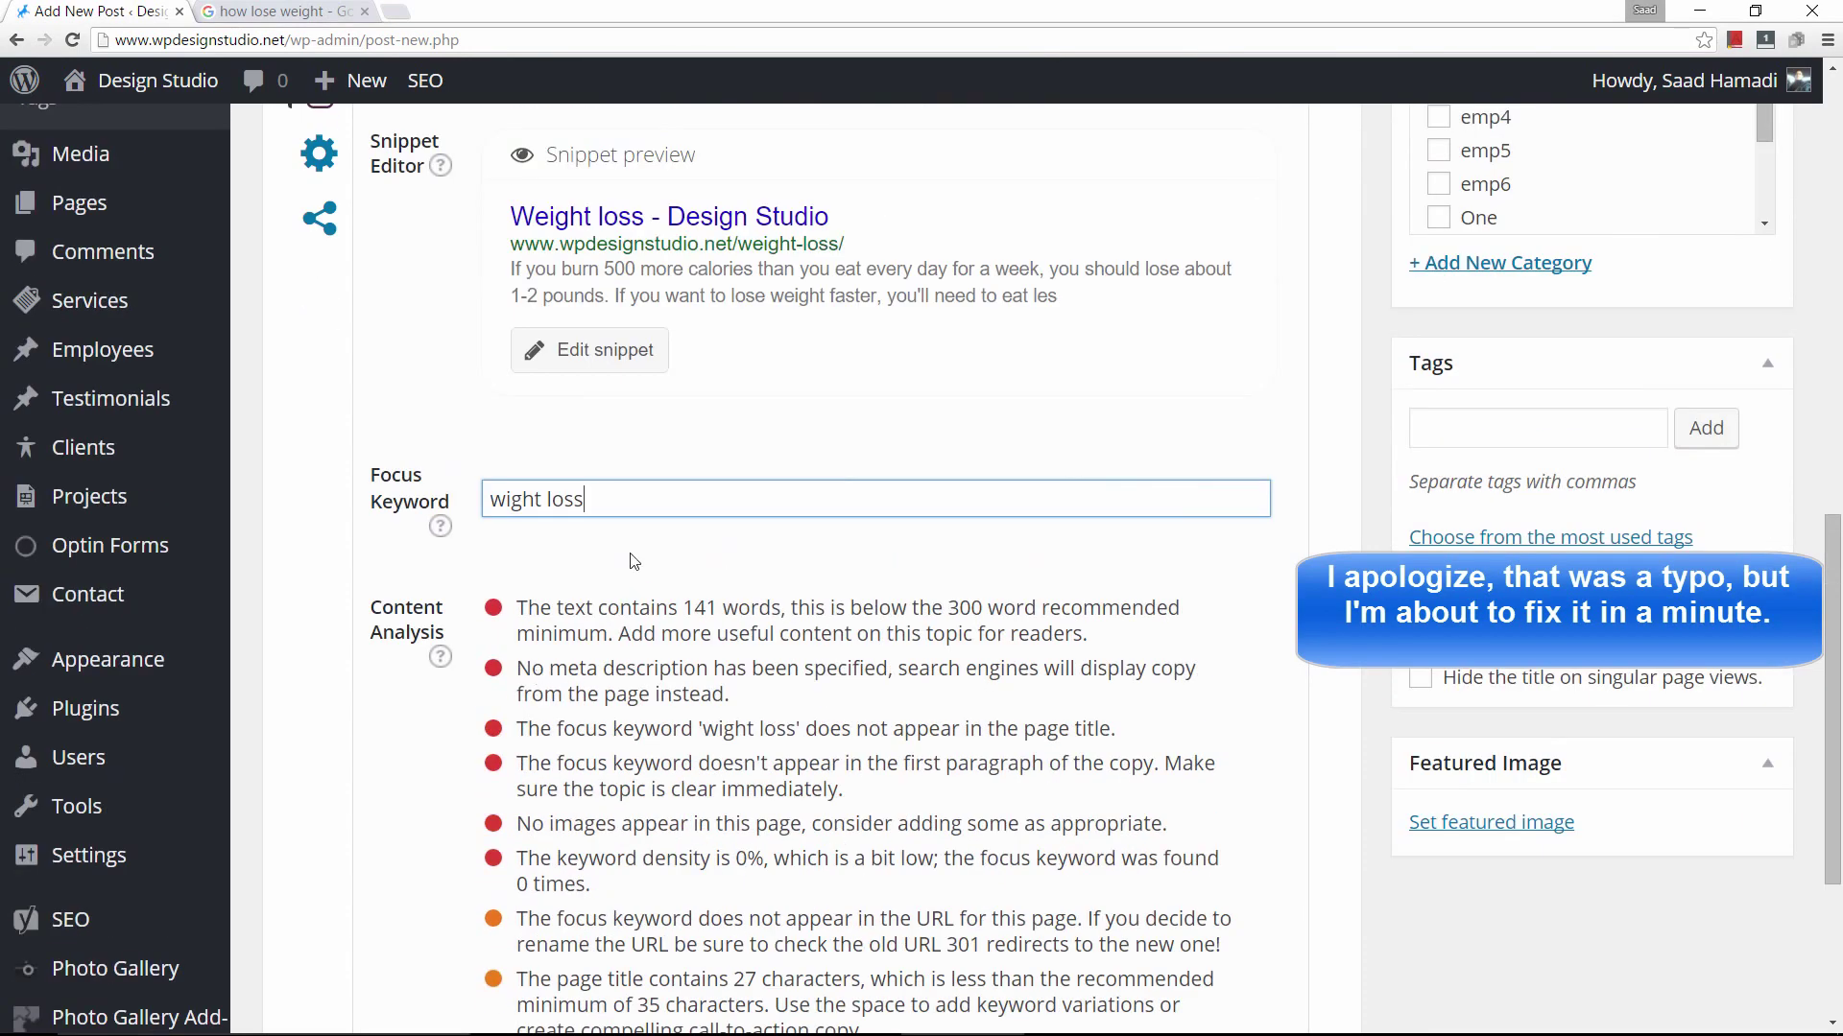
pyautogui.scroll(-1, 711, 491)
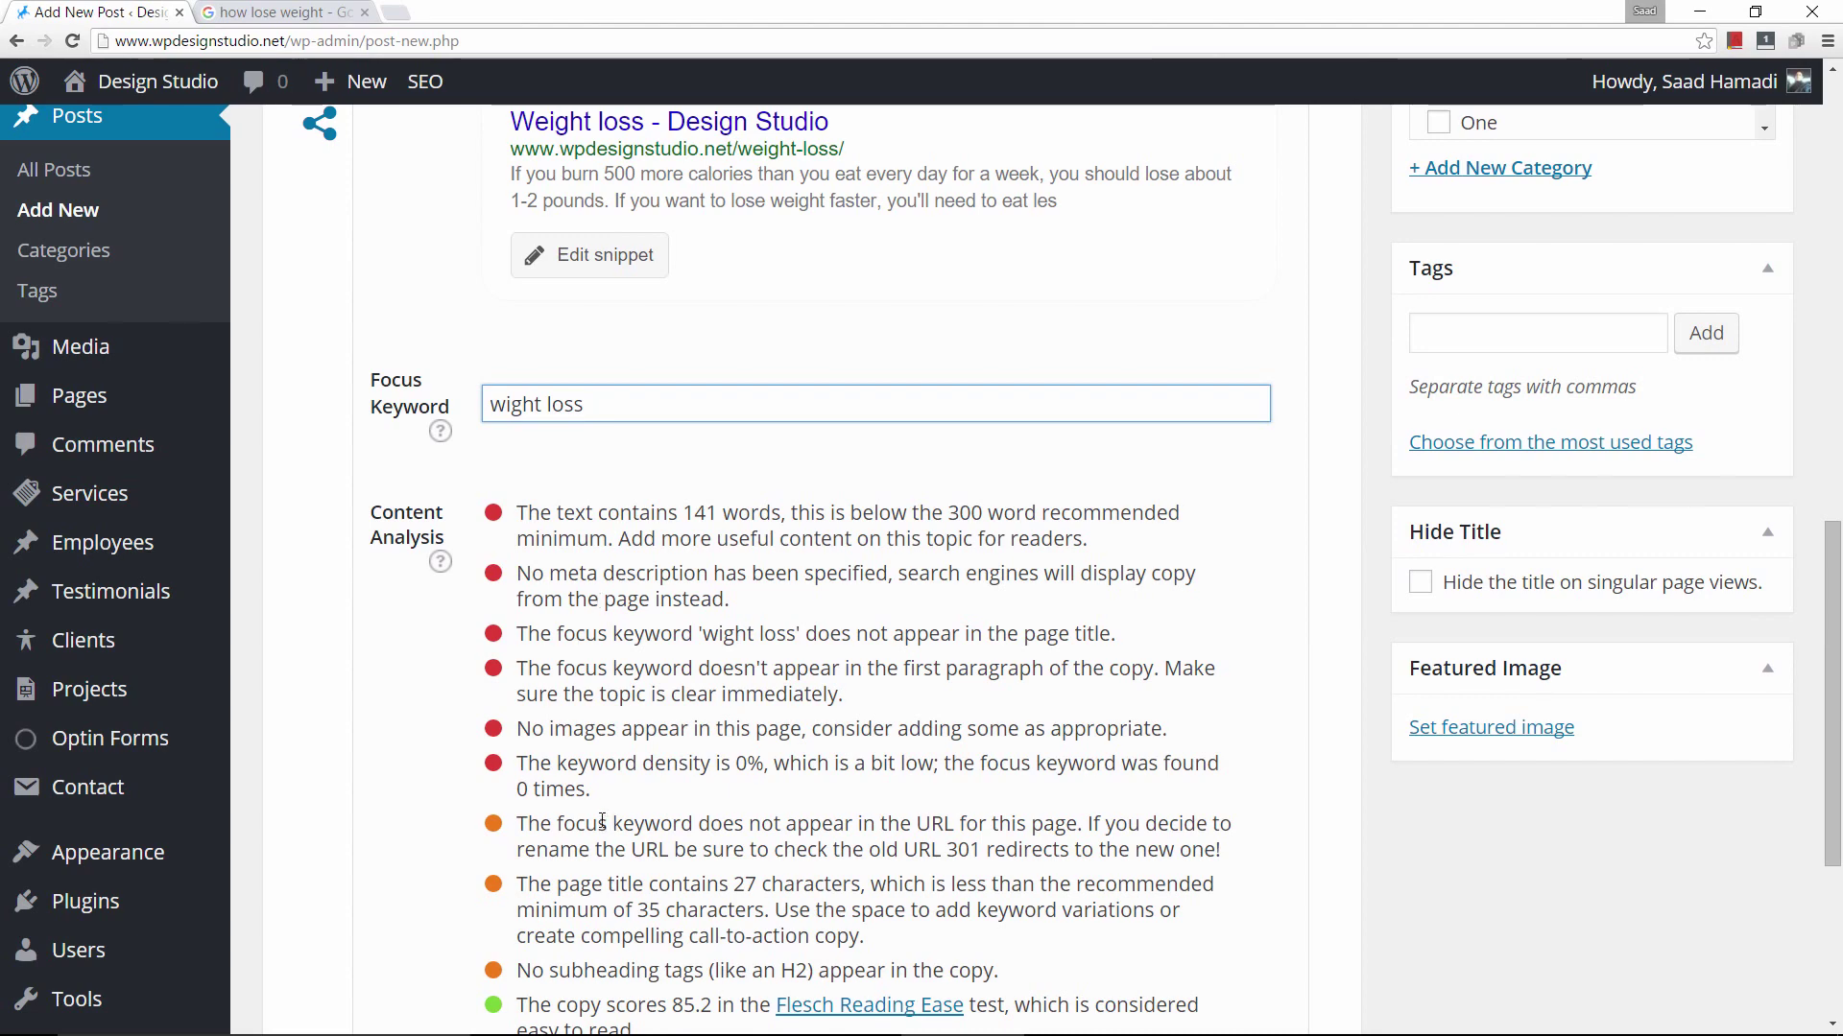
pyautogui.scroll(-2, 599, 819)
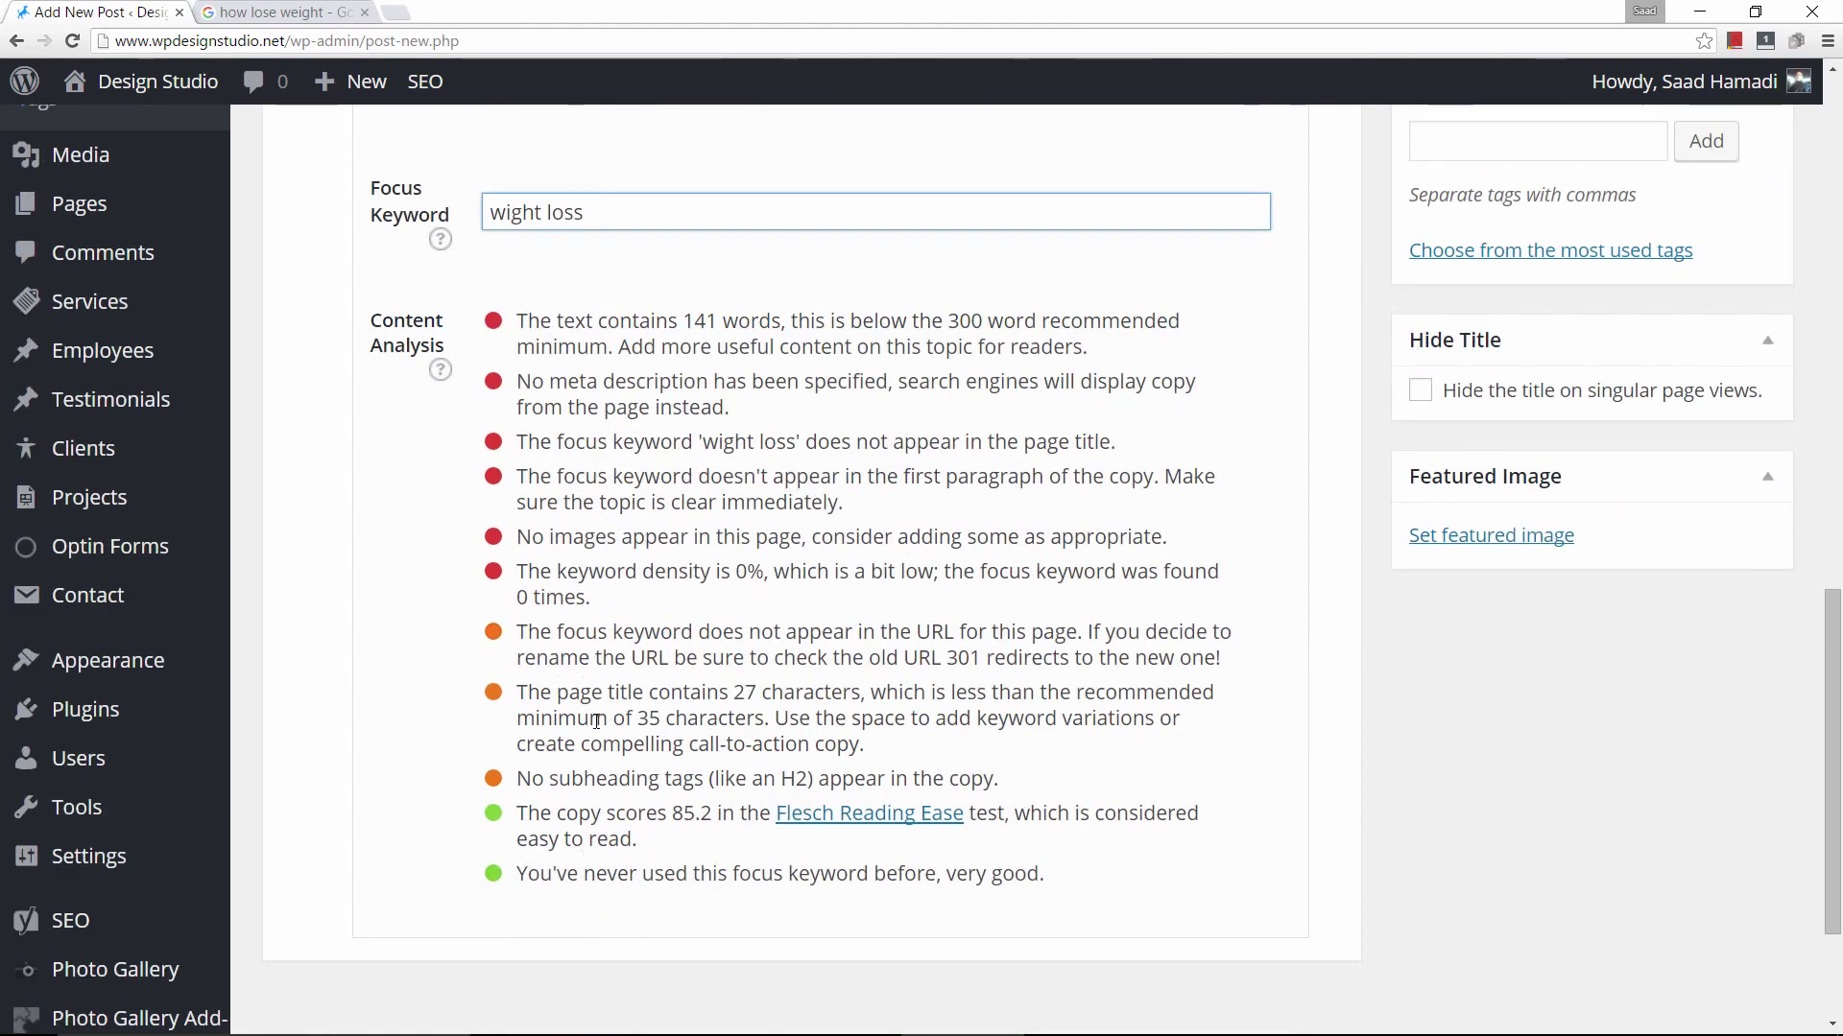
pyautogui.scroll(4, 603, 691)
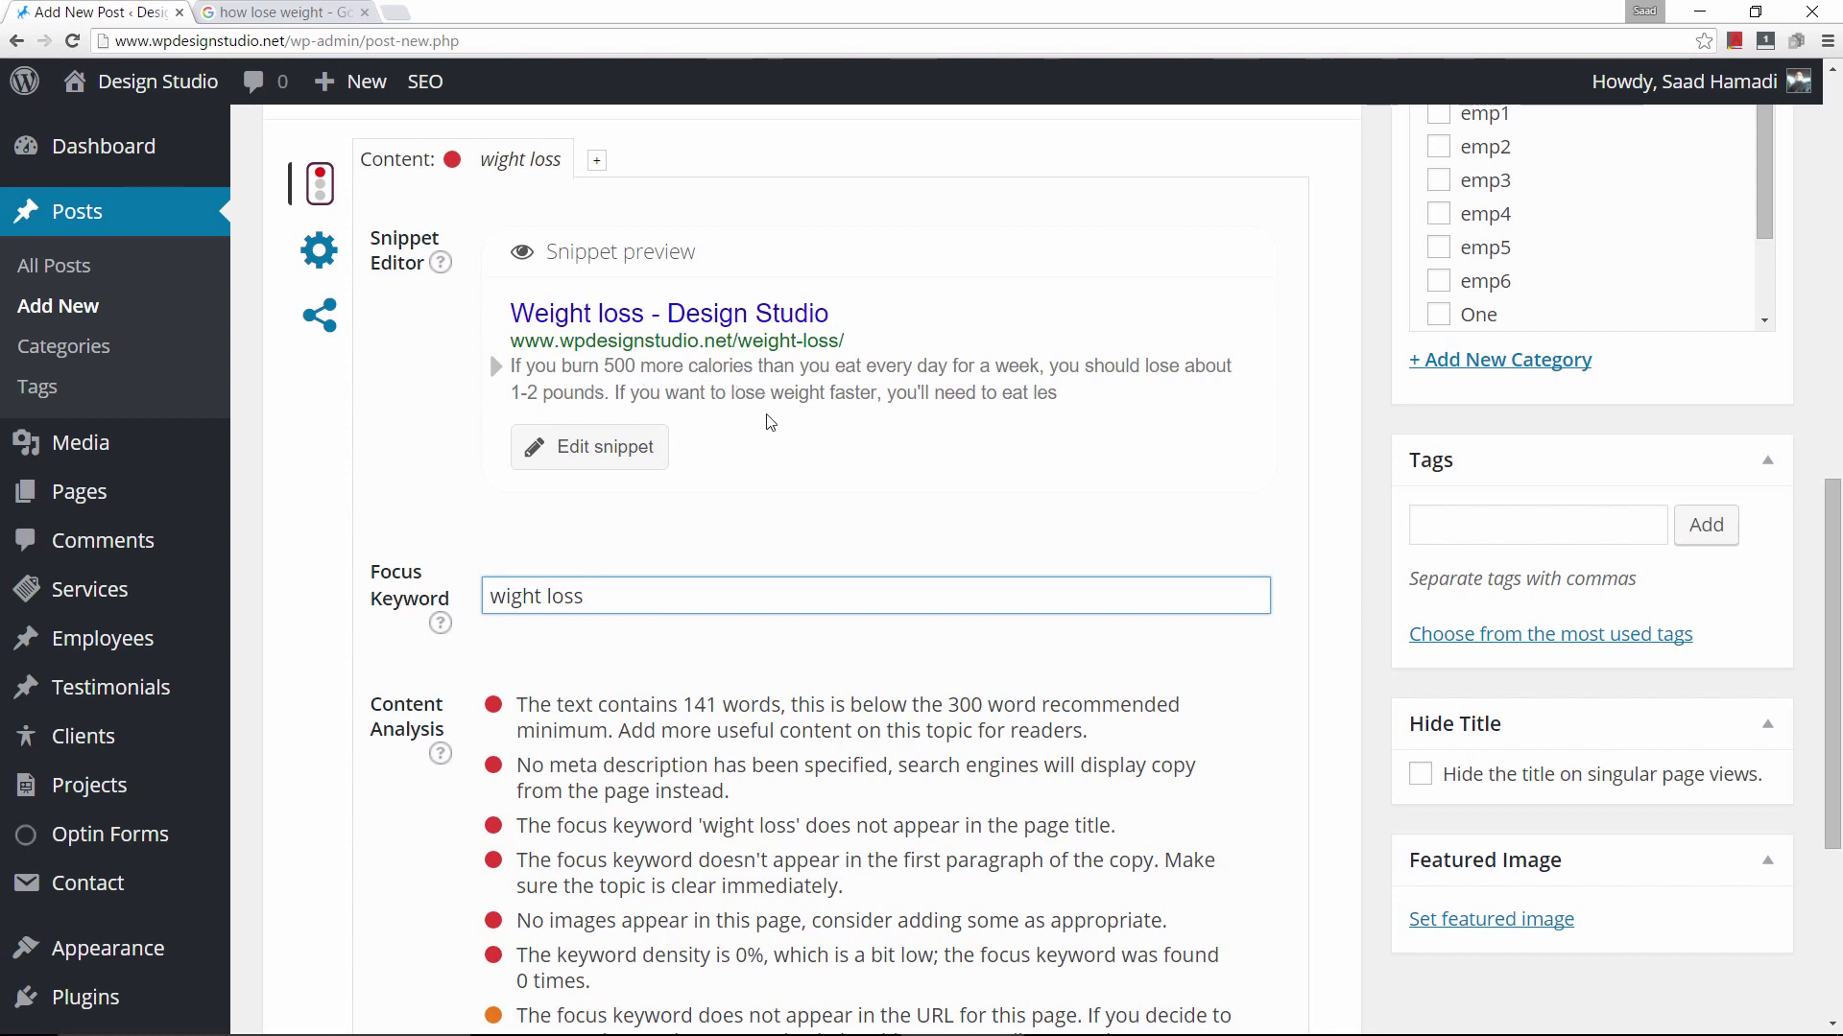
# Open the Yoast snippet editor for the Weight loss post.
pyautogui.click(619, 461)
pyautogui.scroll(-3, 602, 677)
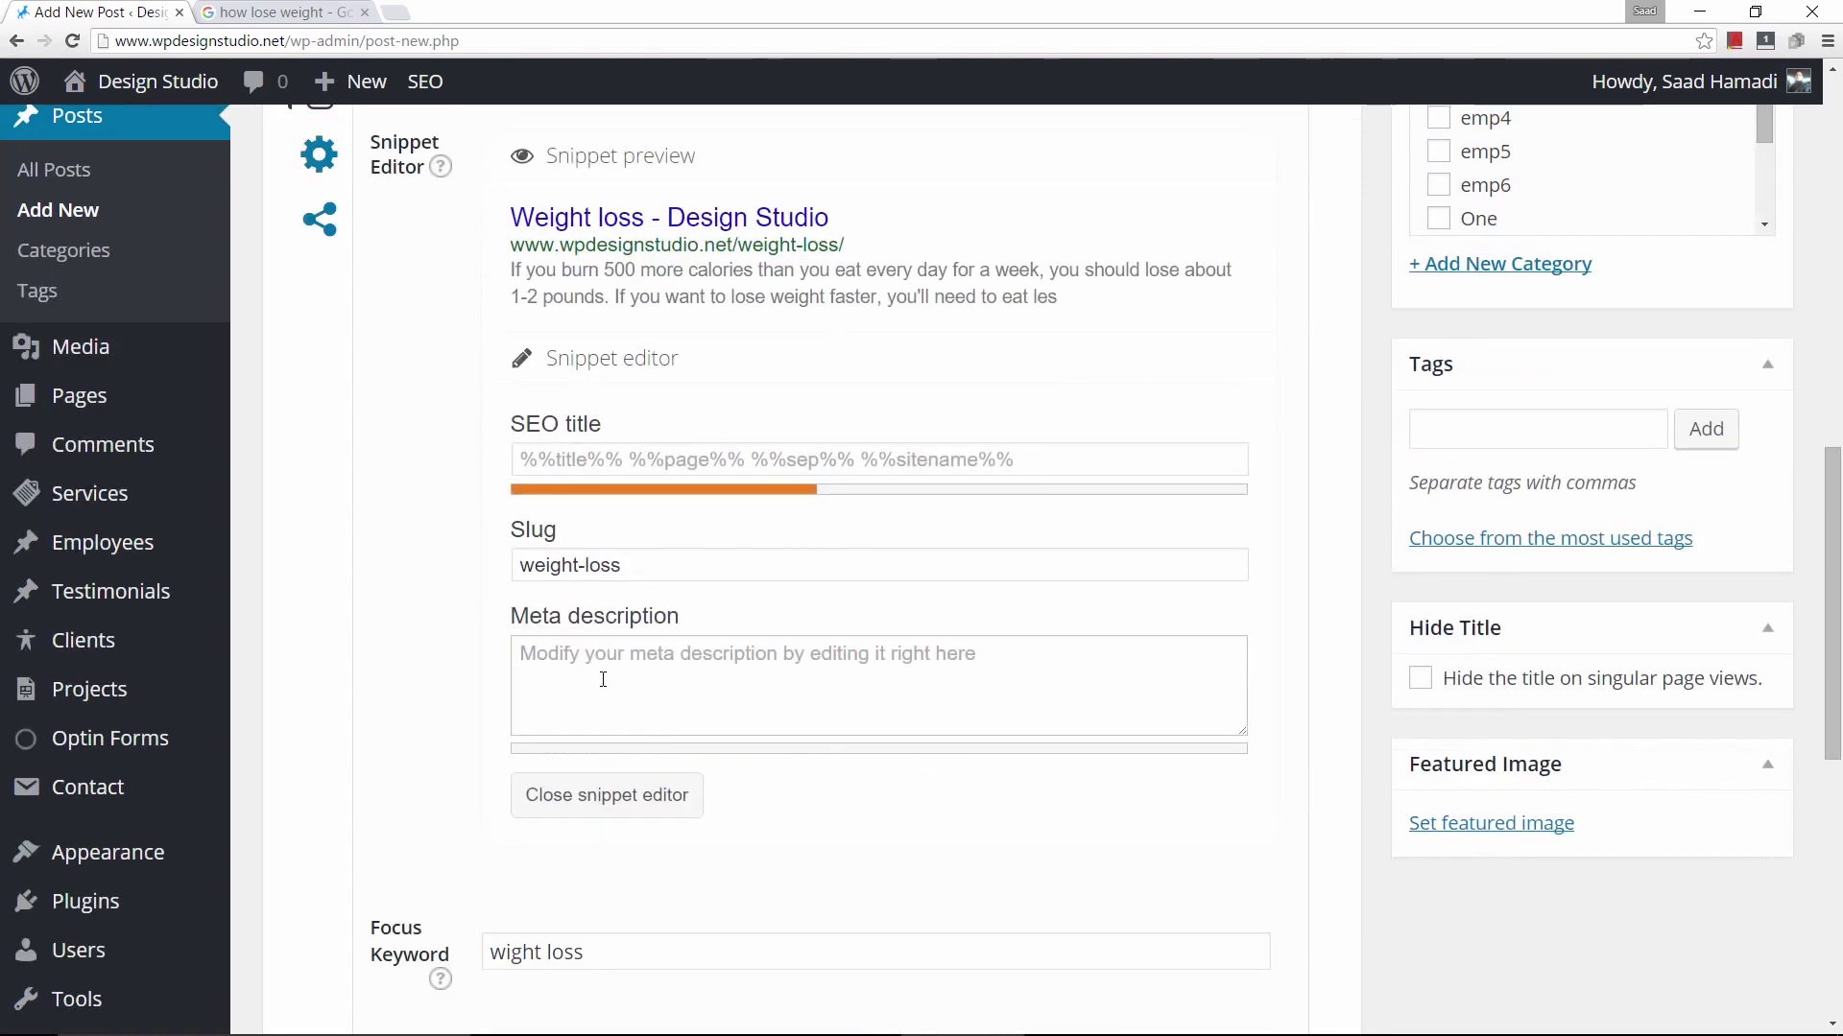
pyautogui.scroll(2, 605, 687)
pyautogui.scroll(-2, 557, 698)
# Write the meta description ending 'lose weight fast. Are you ready?', then return to Google results.
pyautogui.click(559, 475)
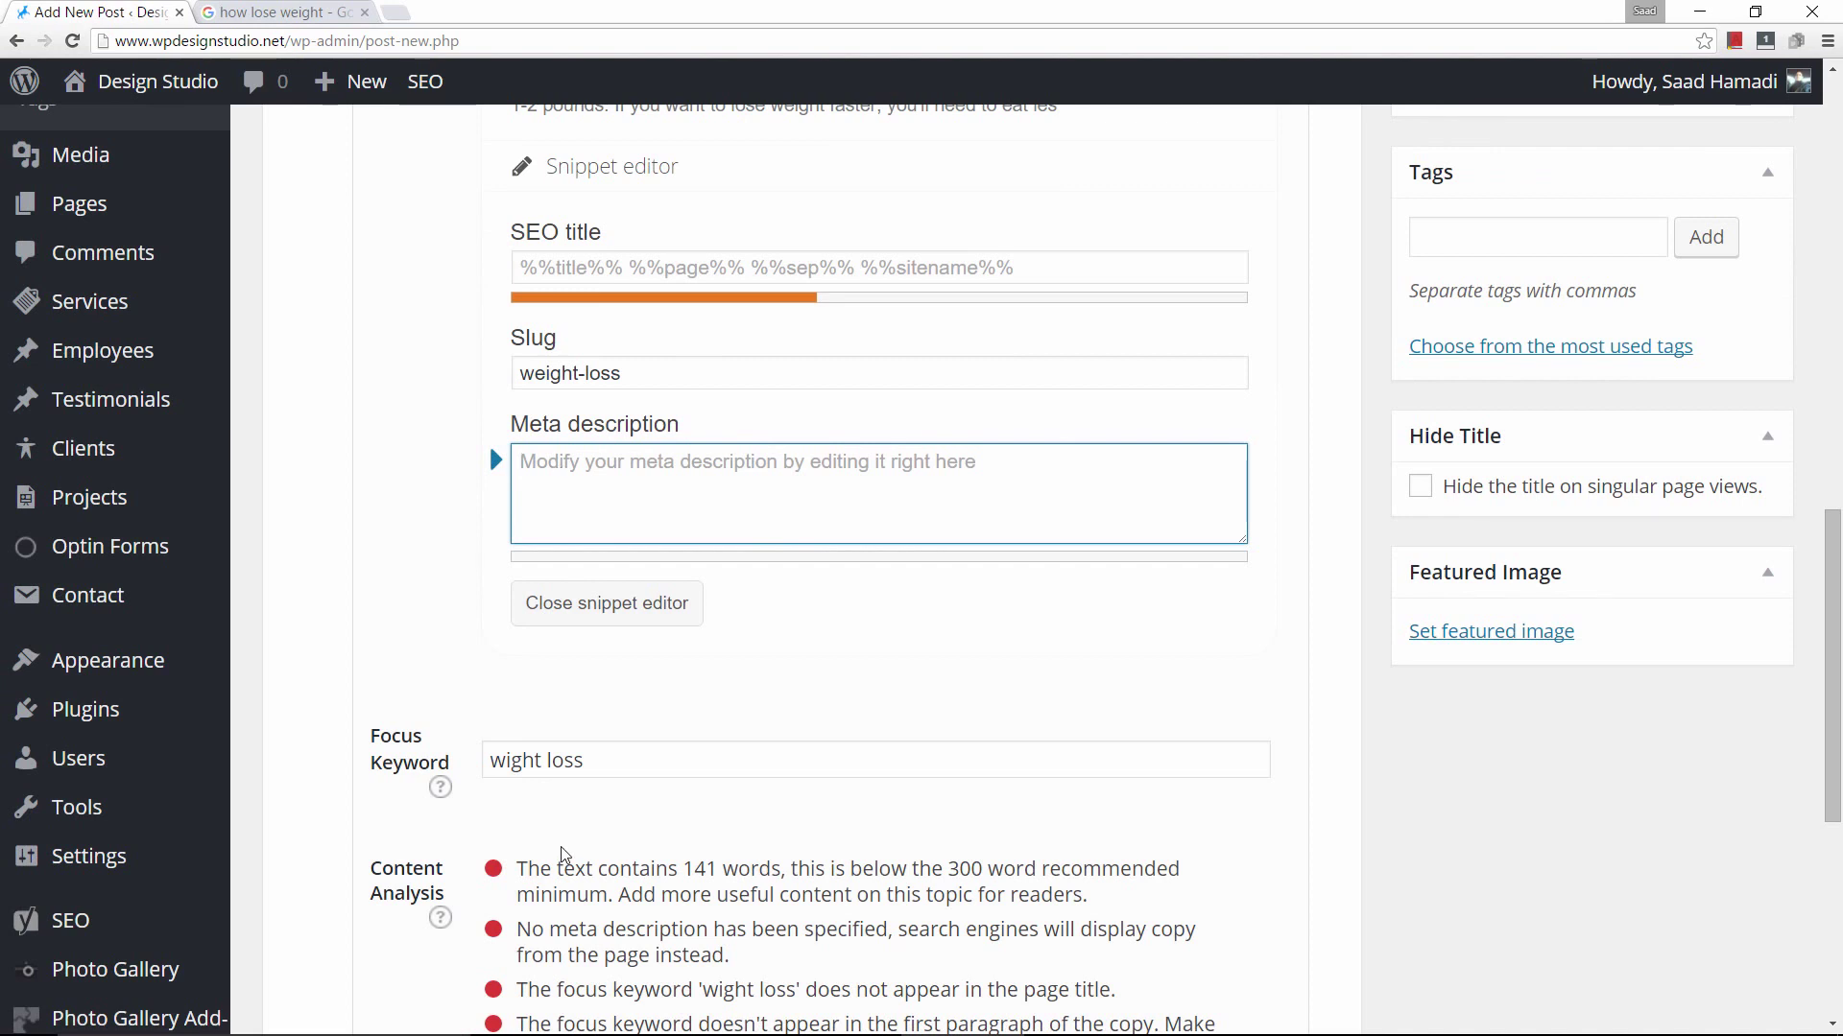
pyautogui.scroll(2, 550, 808)
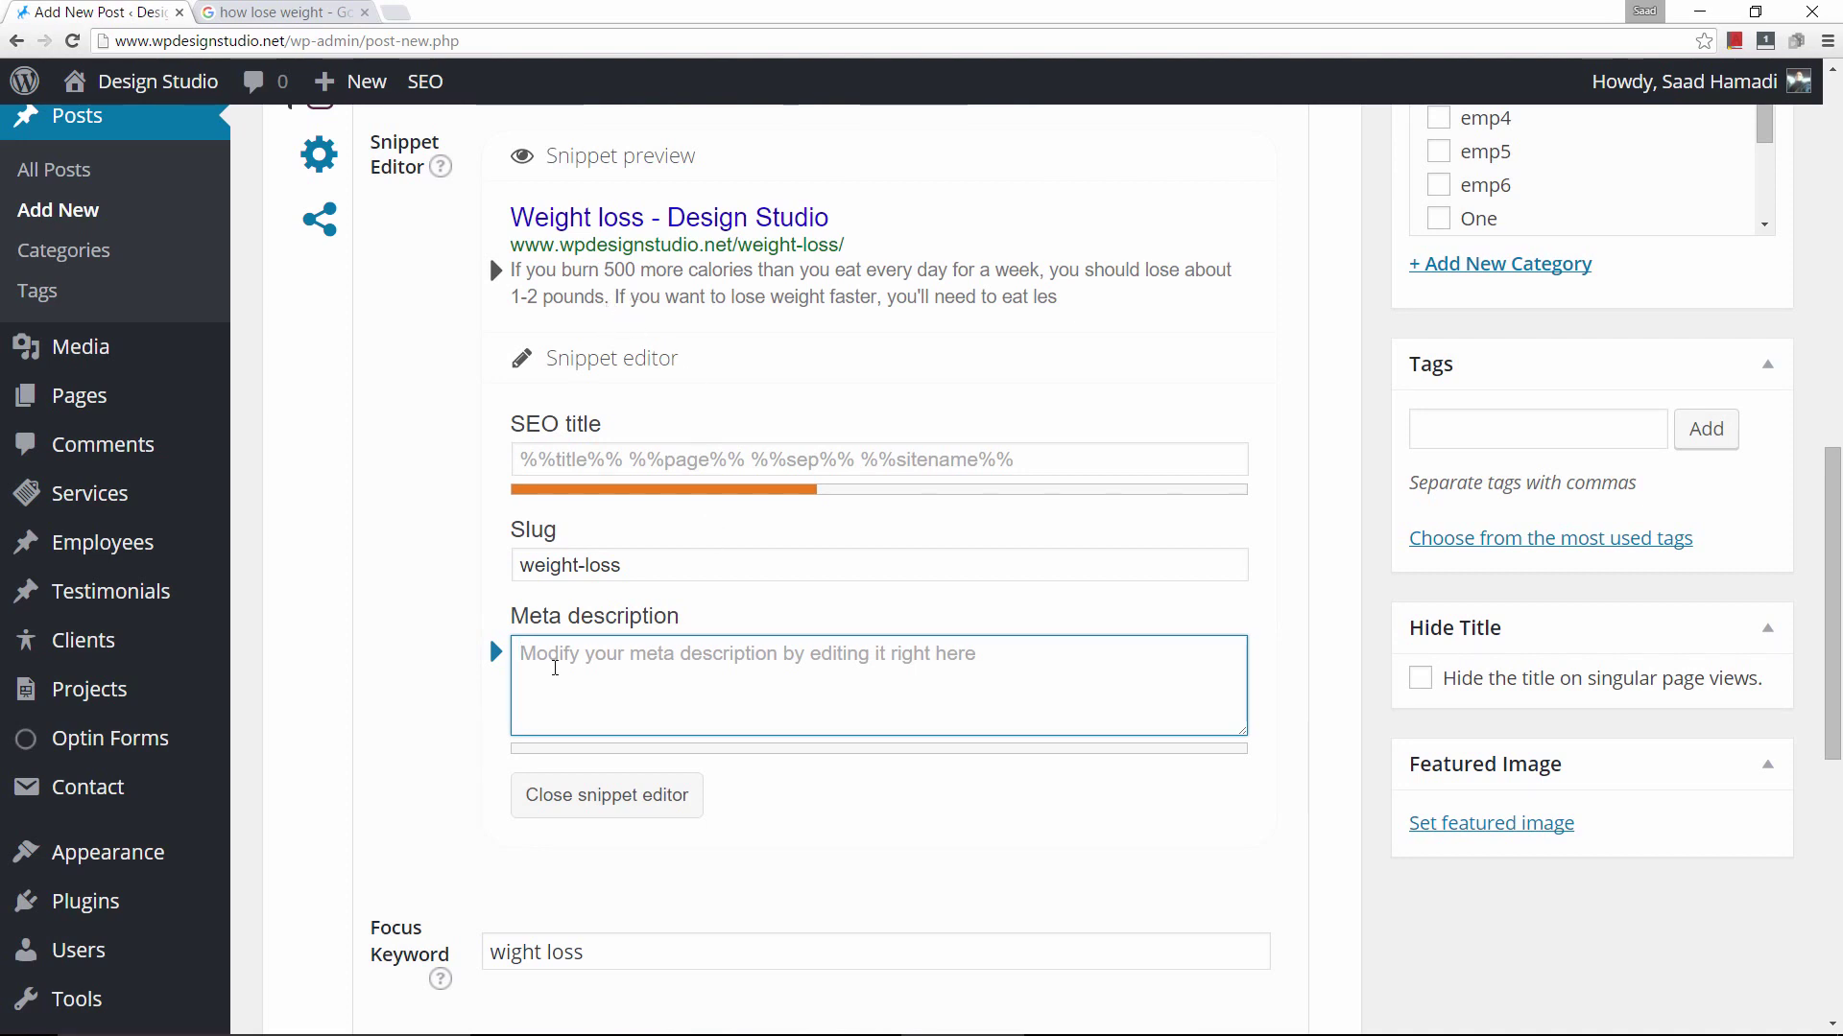
pyautogui.write('Weight l')
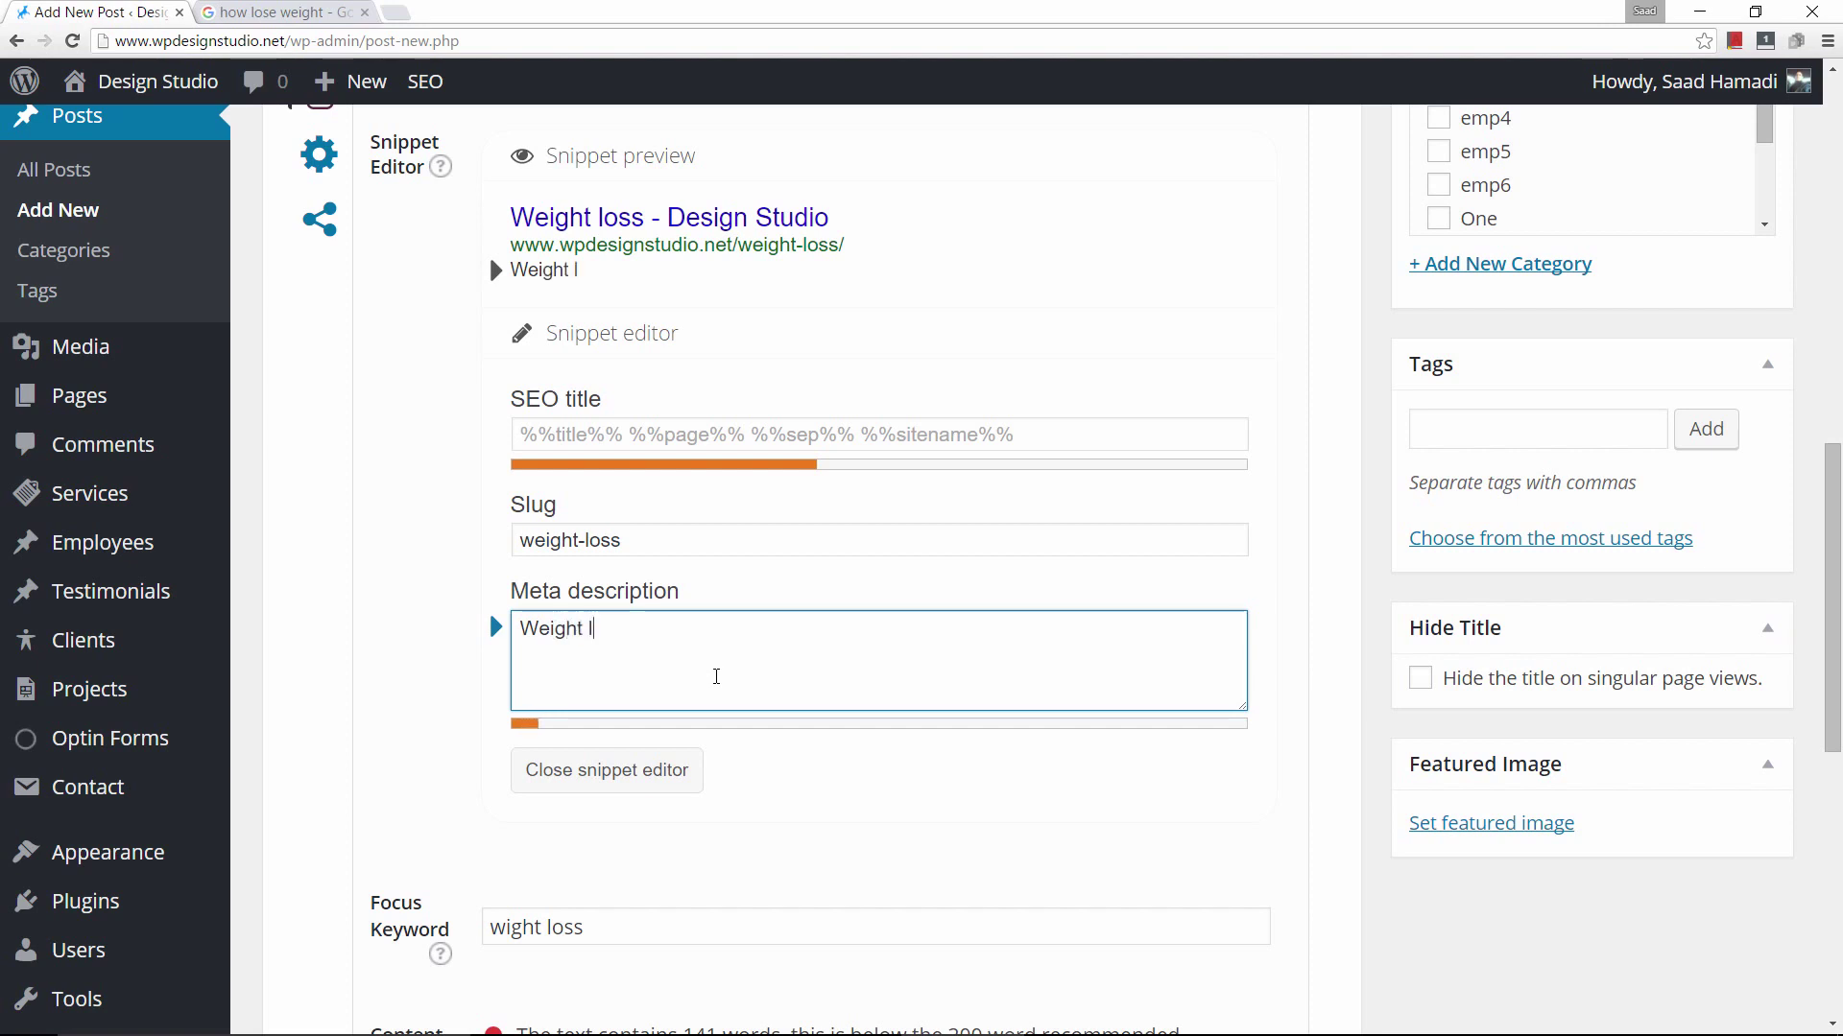
pyautogui.write('oss is not a')
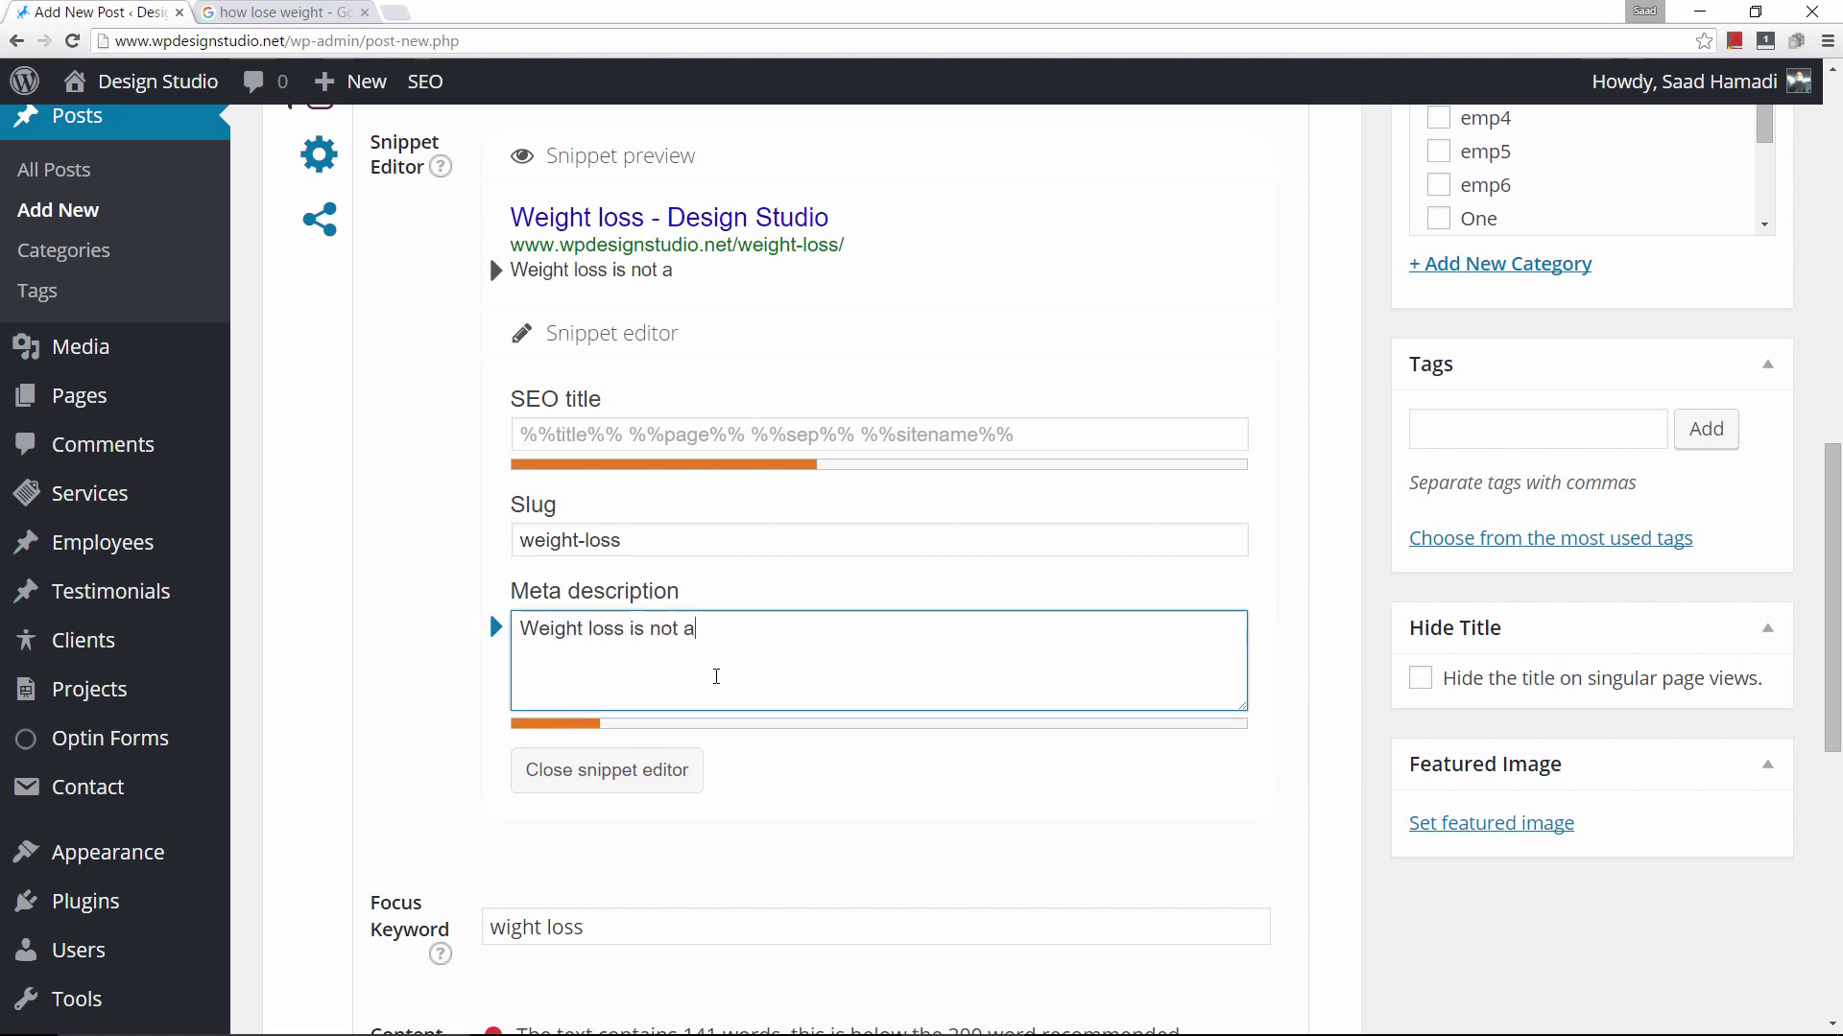
pyautogui.write('s hard as you think')
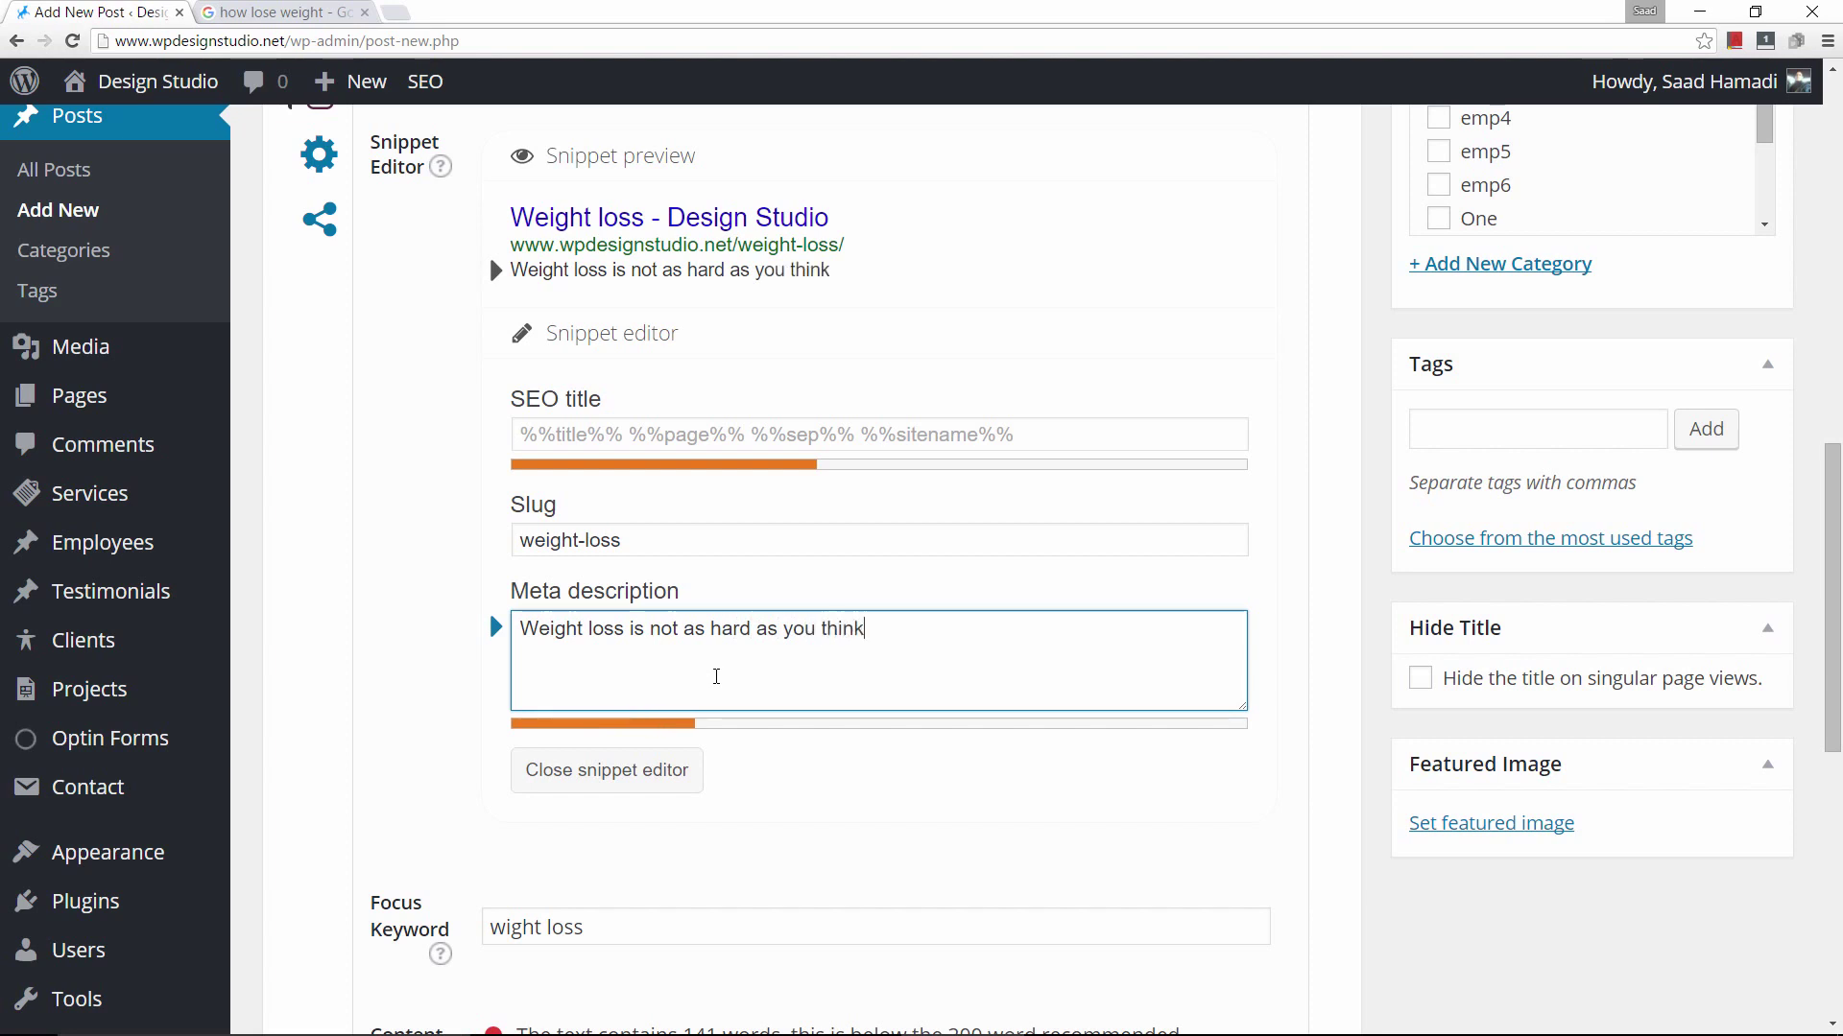
pyautogui.write(', if you can ')
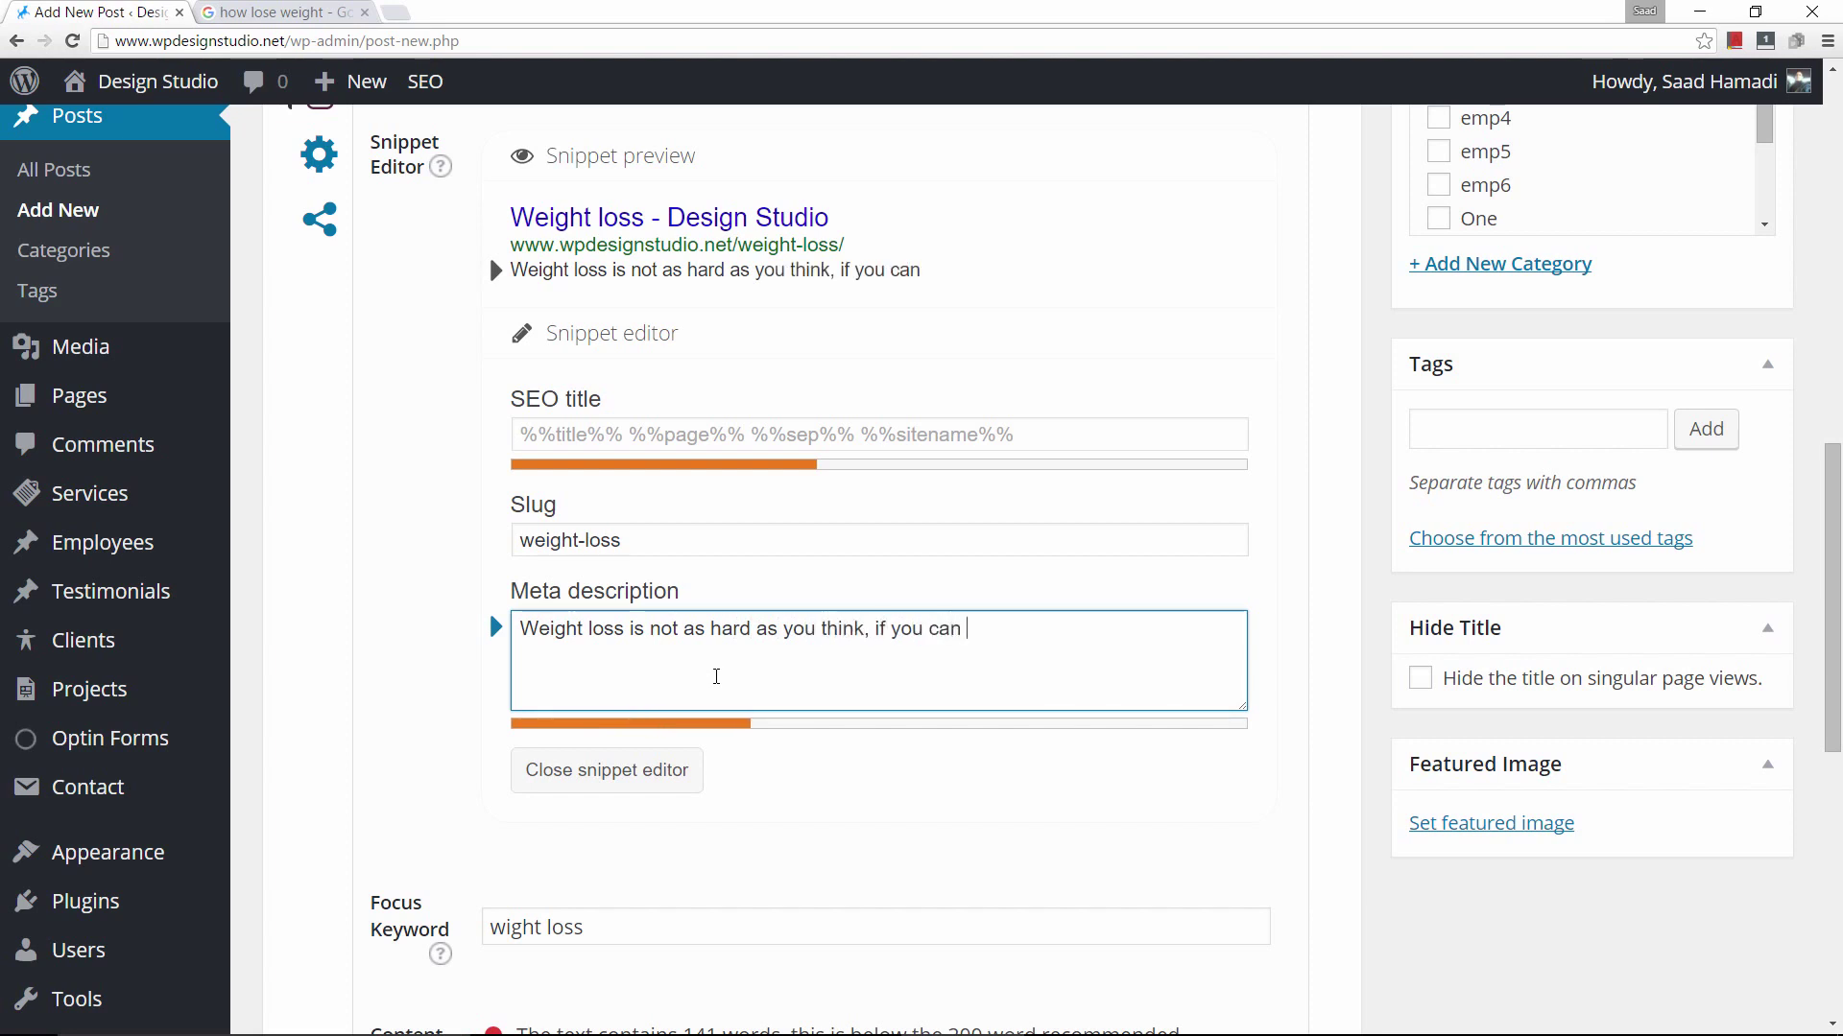
pyautogui.write('follow these 5 tips. Just do the following')
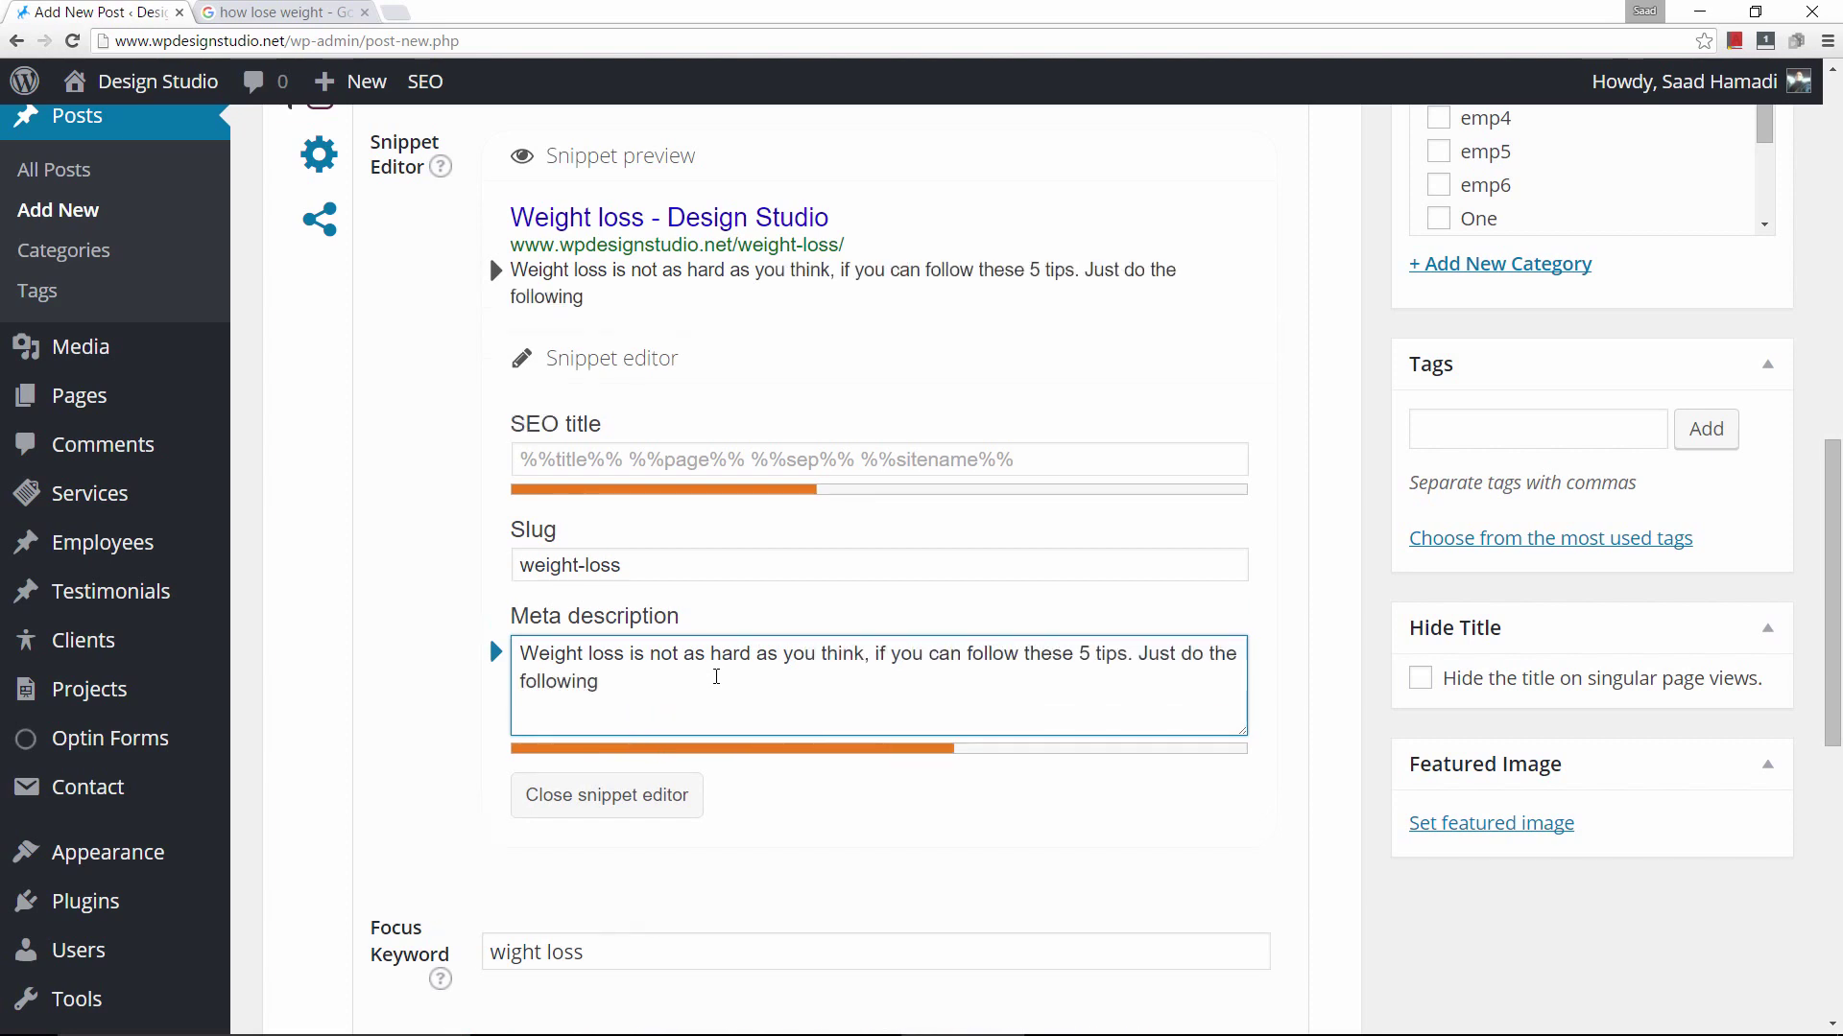
pyautogui.write(' fun exercises')
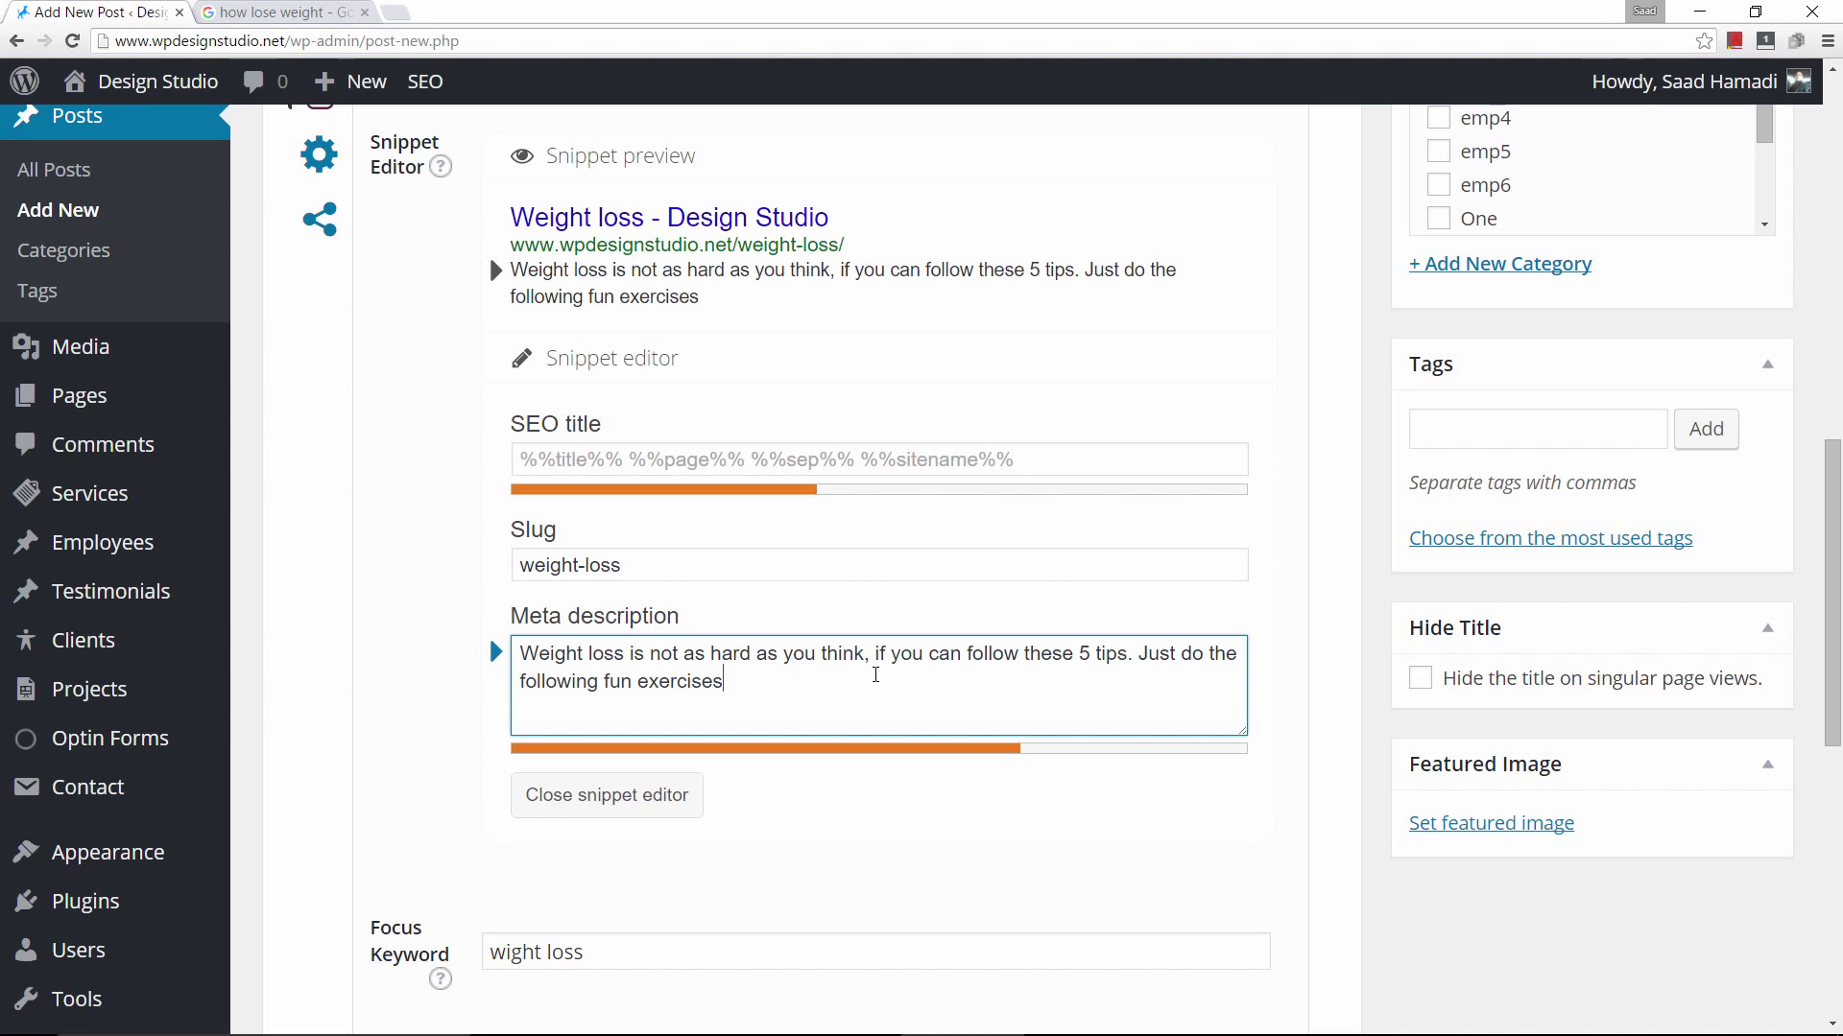
pyautogui.write('and you will')
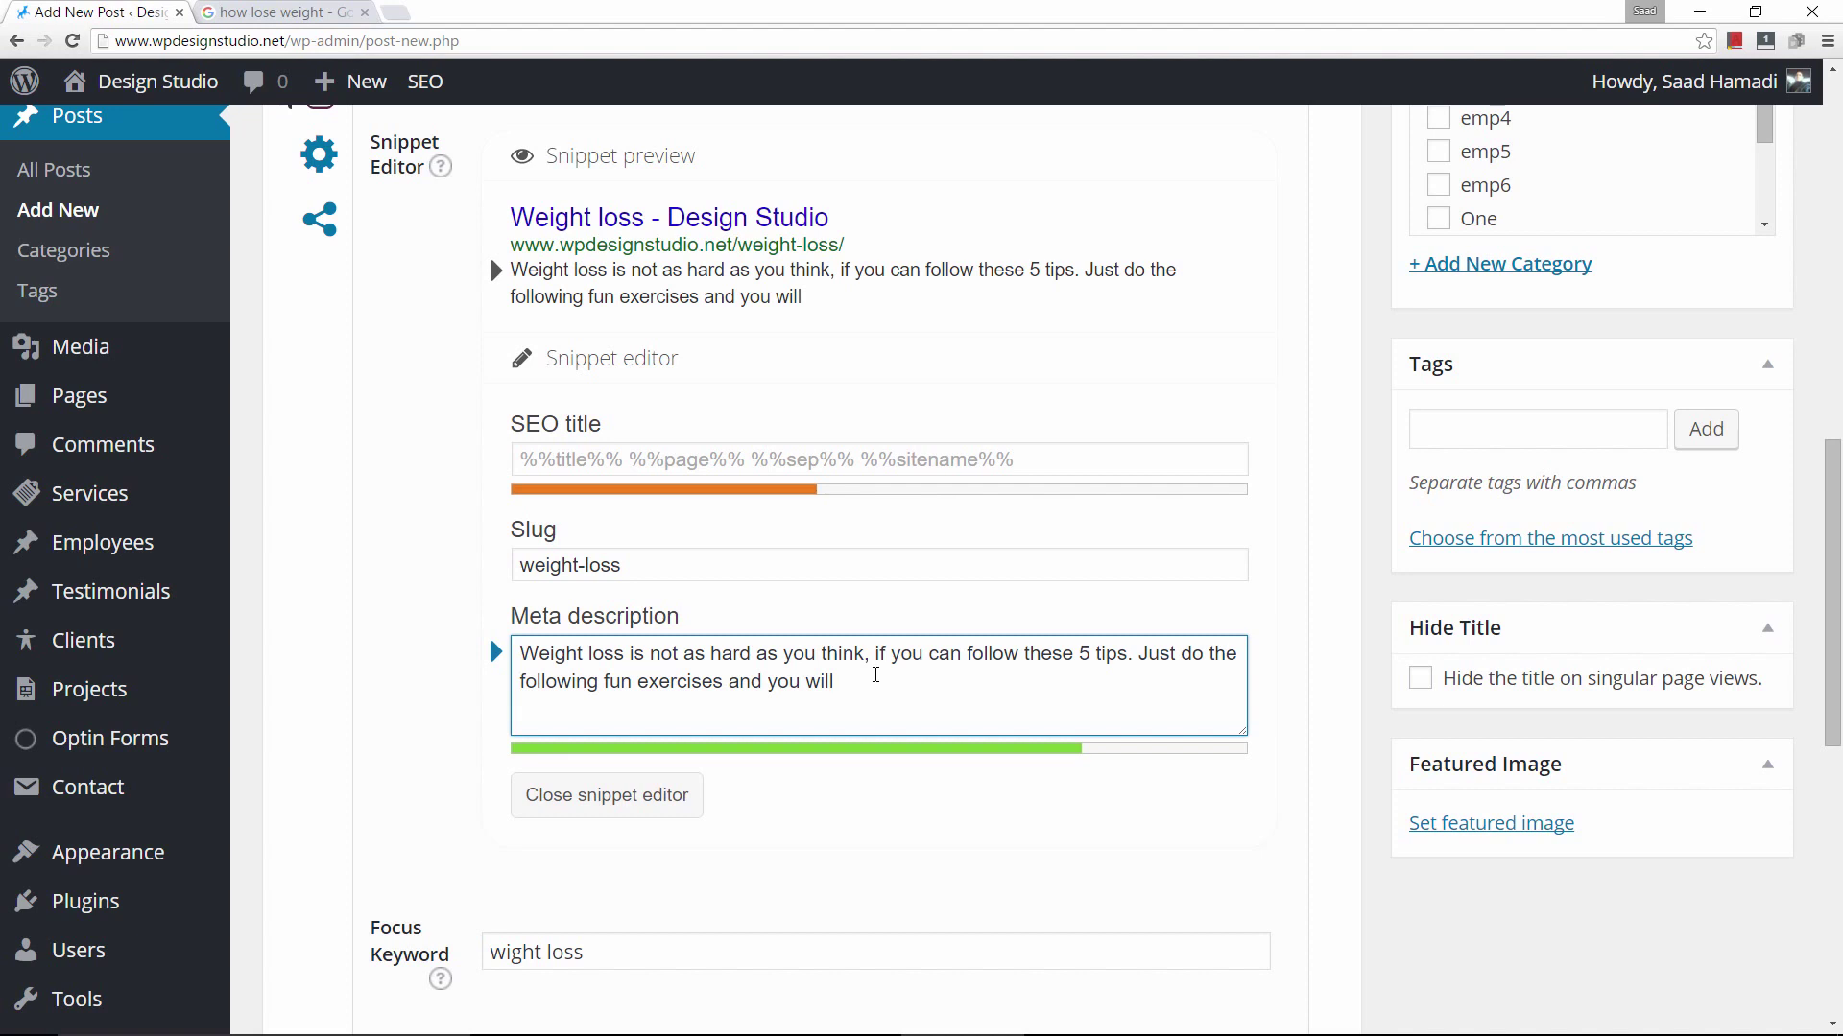
pyautogui.write(' lose weg')
pyautogui.press('BackSpace')
pyautogui.write('ight ')
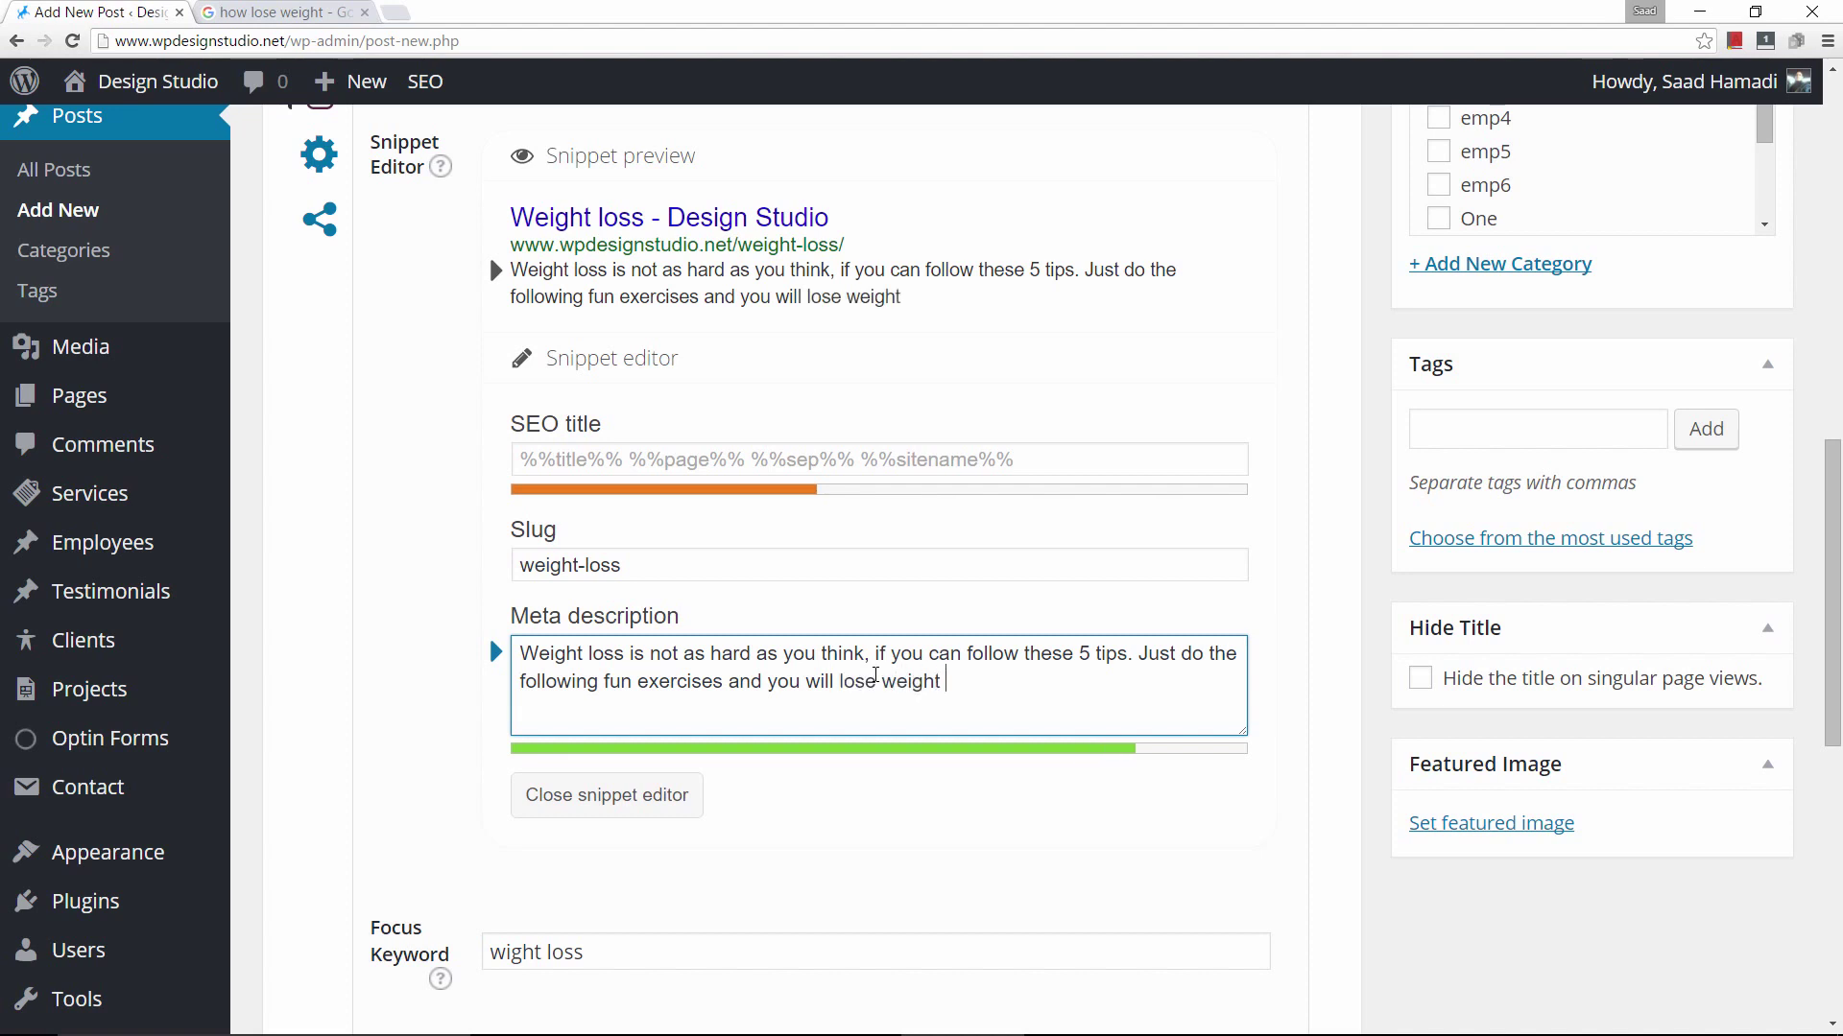
pyautogui.write('fast.')
pyautogui.write('adkfjdsklf')
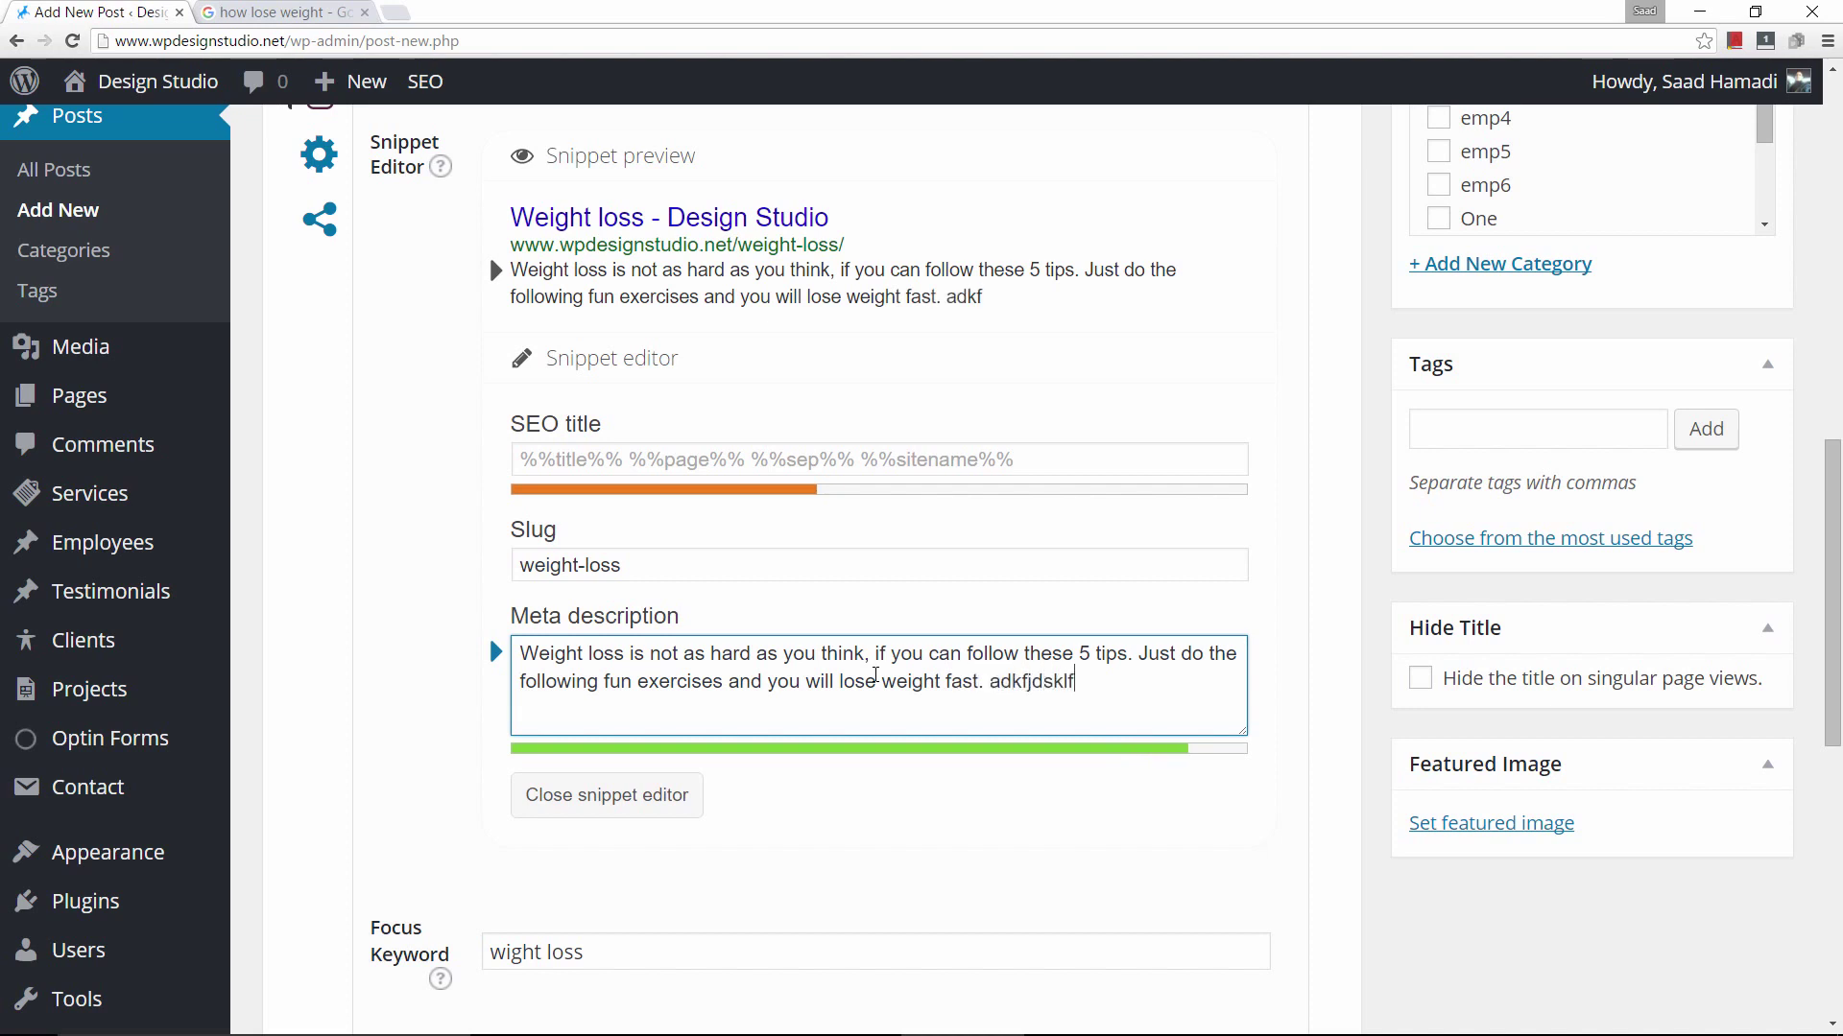
pyautogui.write('d fd fsfdf')
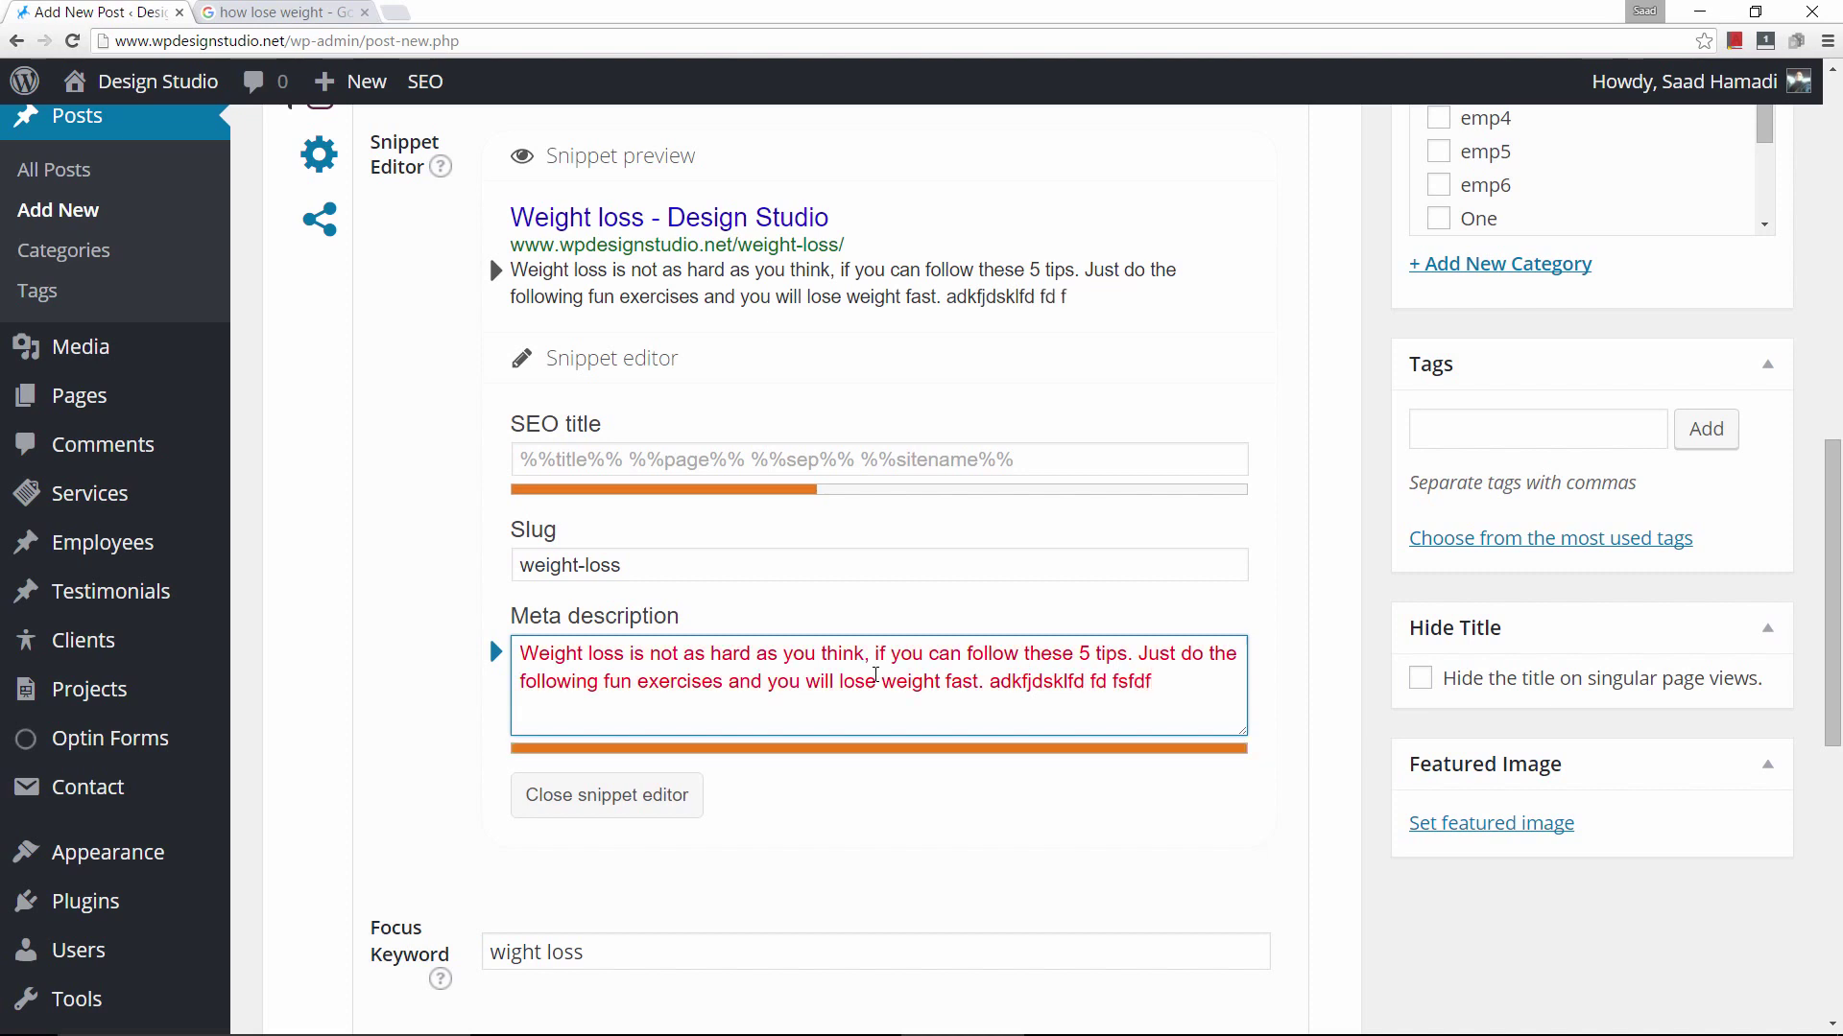
pyautogui.press('BackSpace')
pyautogui.press('BackSpace')
pyautogui.press('BackSpace')
pyautogui.press('BackSpace')
pyautogui.press('BackSpace')
pyautogui.press('BackSpace')
pyautogui.press('BackSpace')
pyautogui.press('BackSpace')
pyautogui.press('BackSpace')
pyautogui.press('BackSpace')
pyautogui.press('BackSpace')
pyautogui.press('BackSpace')
pyautogui.press('BackSpace')
pyautogui.press('BackSpace')
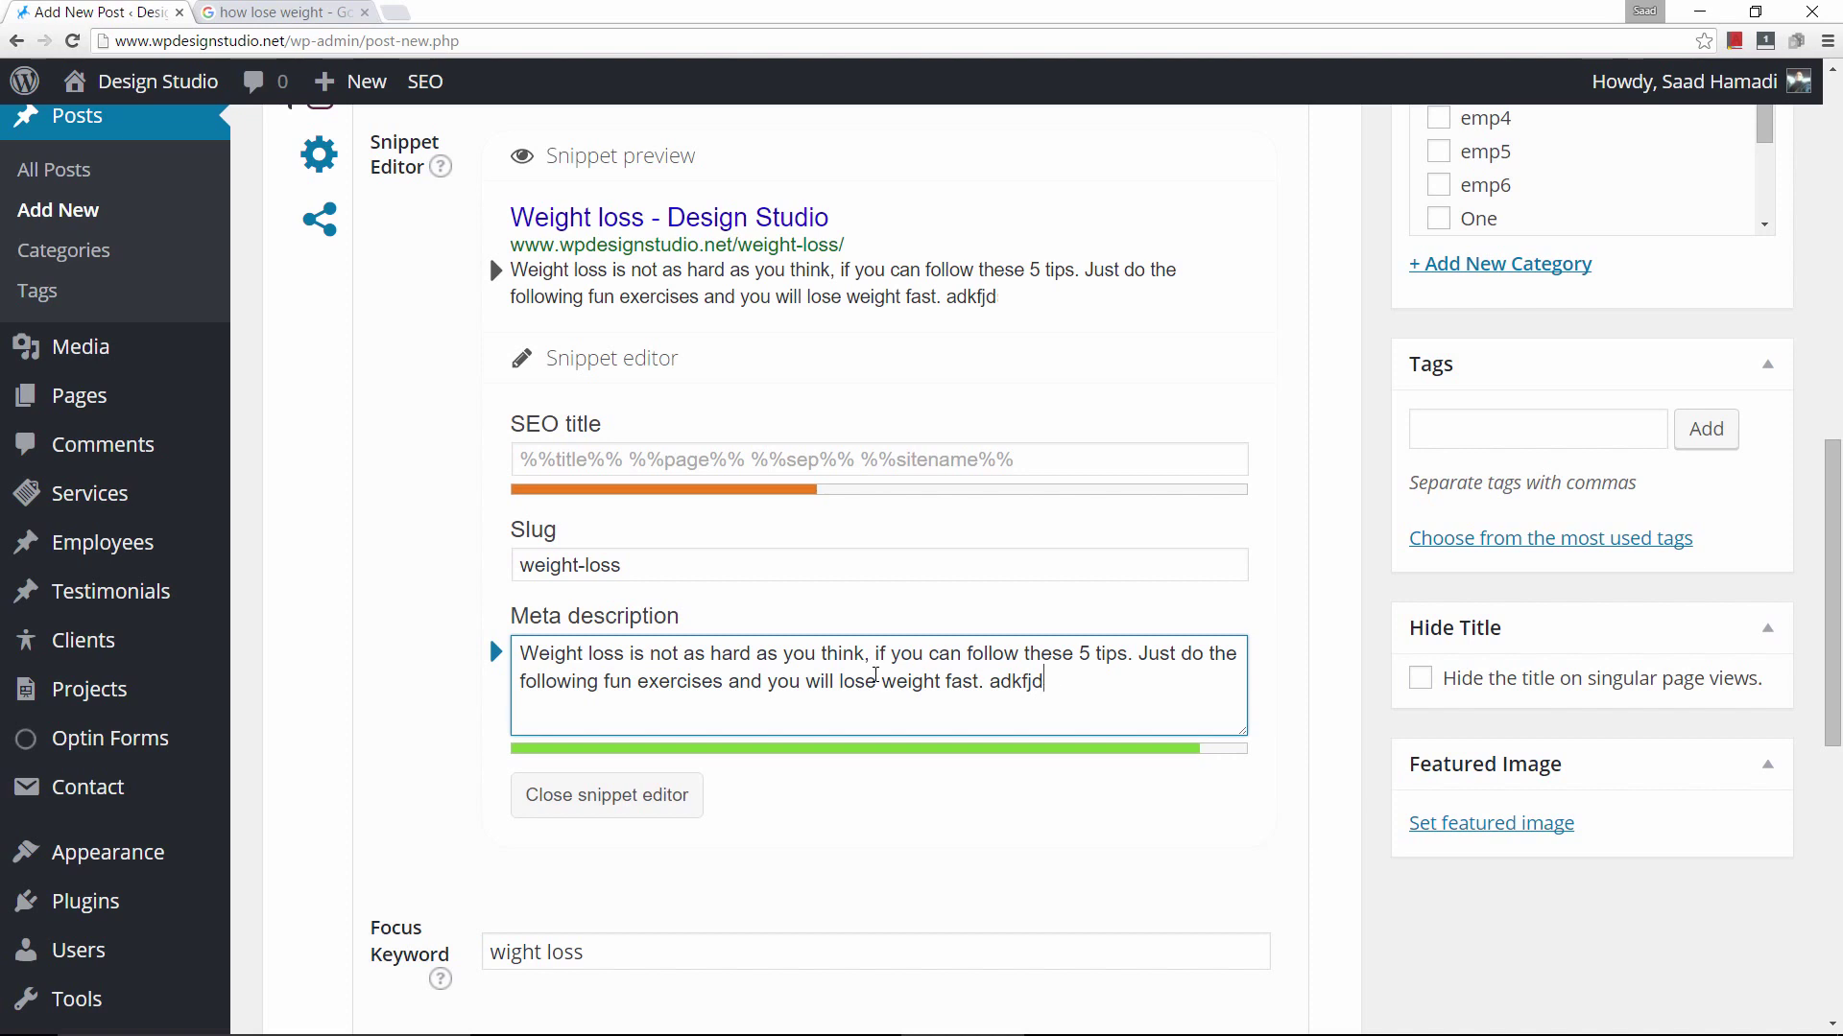
pyautogui.press('BackSpace')
pyautogui.press('BackSpace')
pyautogui.press('BackSpace')
pyautogui.press('BackSpace')
pyautogui.press('BackSpace')
pyautogui.press('BackSpace')
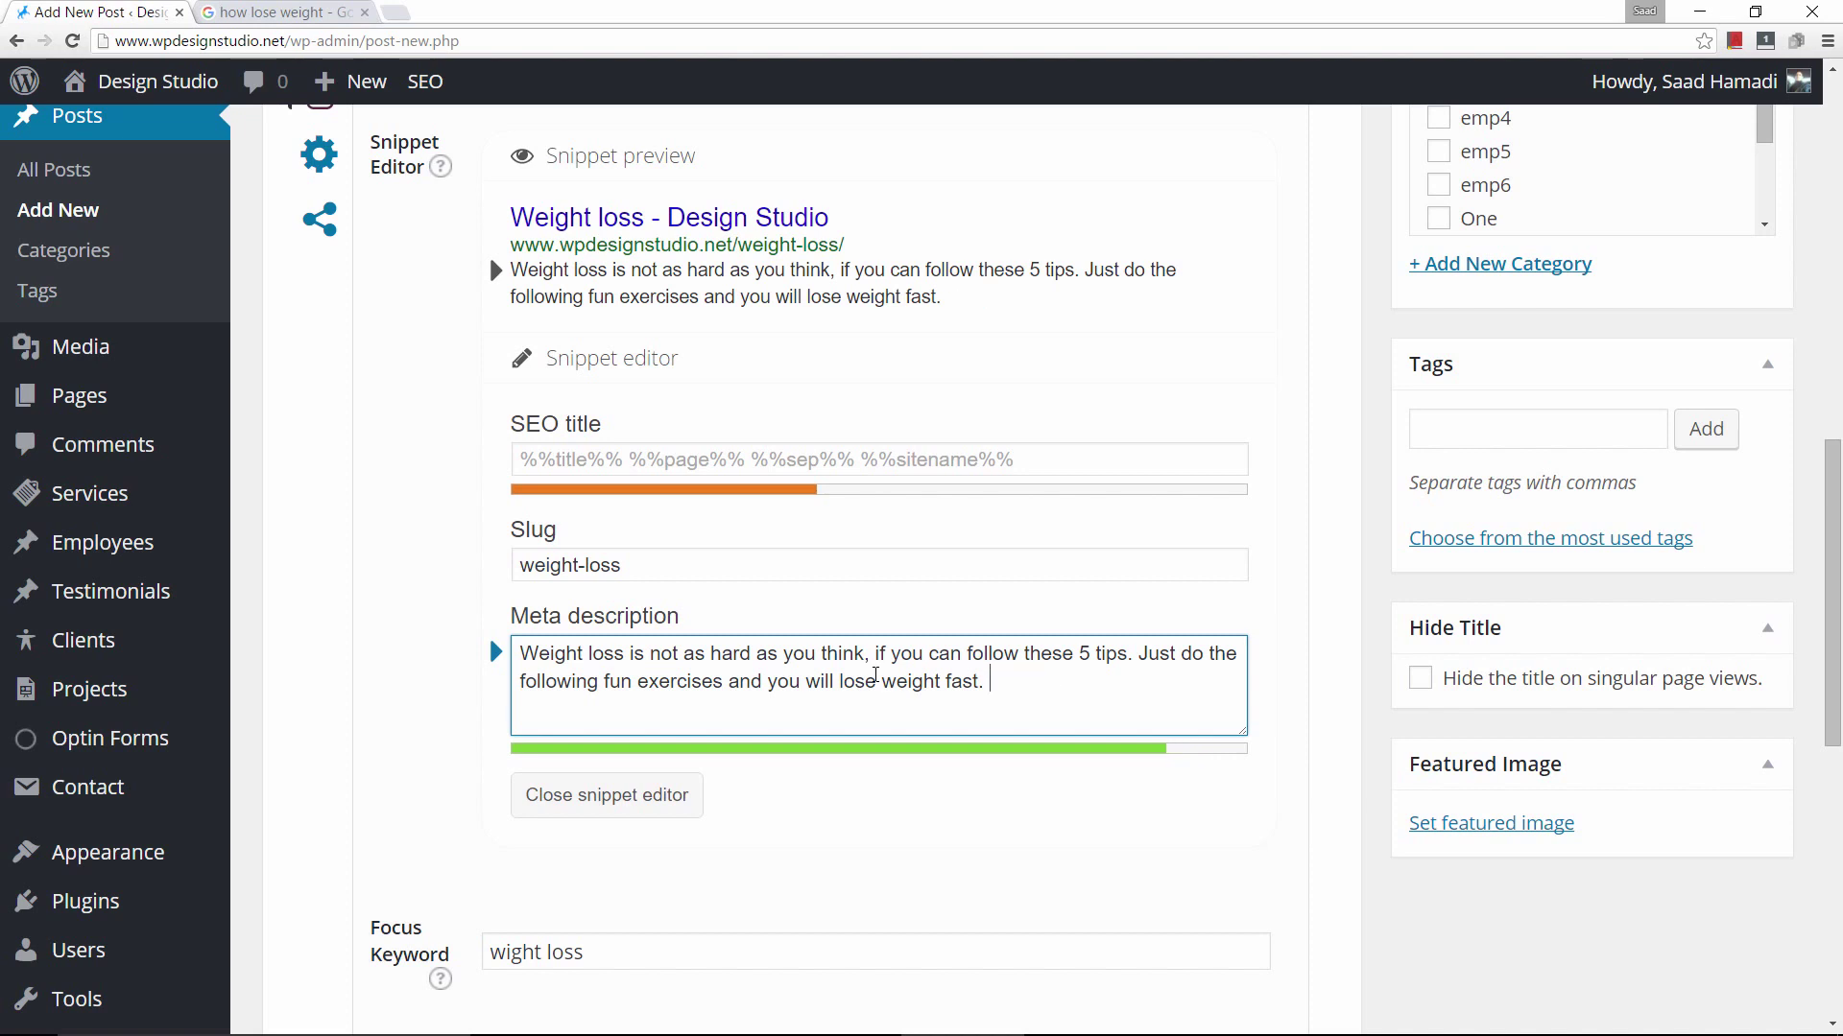
pyautogui.write('Are you ready?')
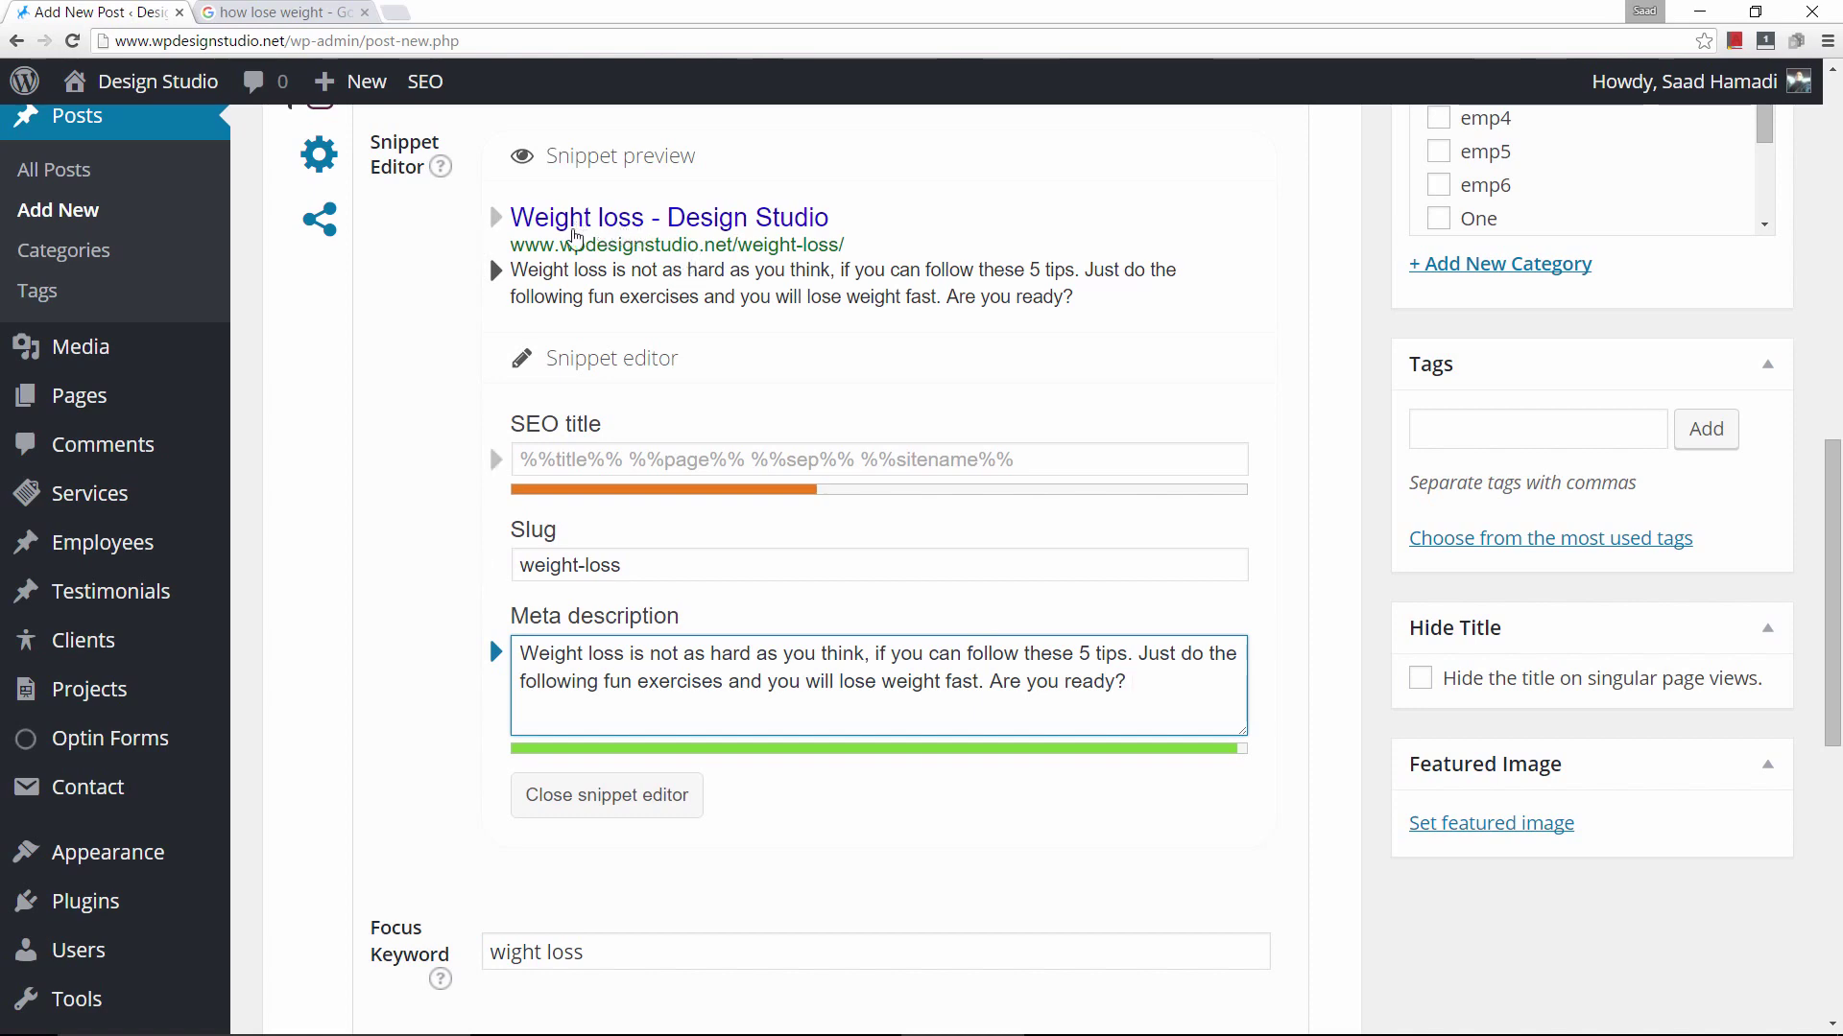
pyautogui.click(282, 16)
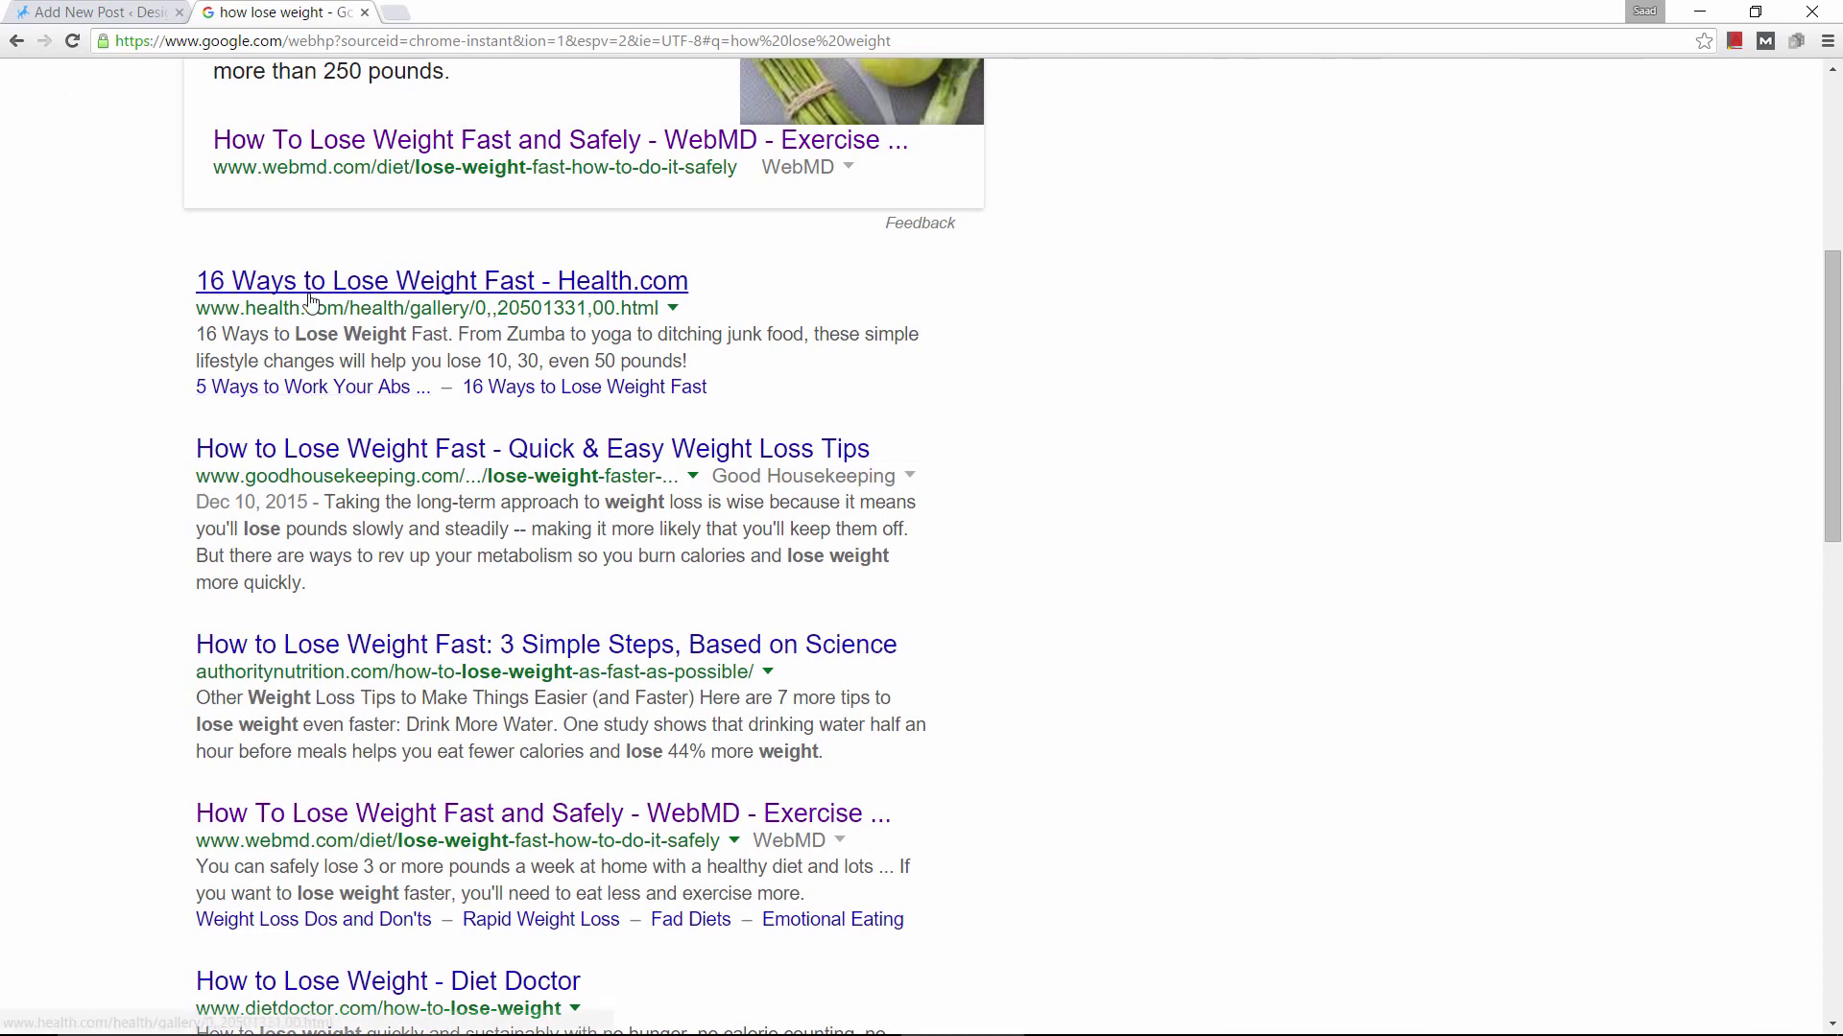
# Return to the draft and check Yoast's warning that the meta description lacks the keyword.
pyautogui.click(81, 19)
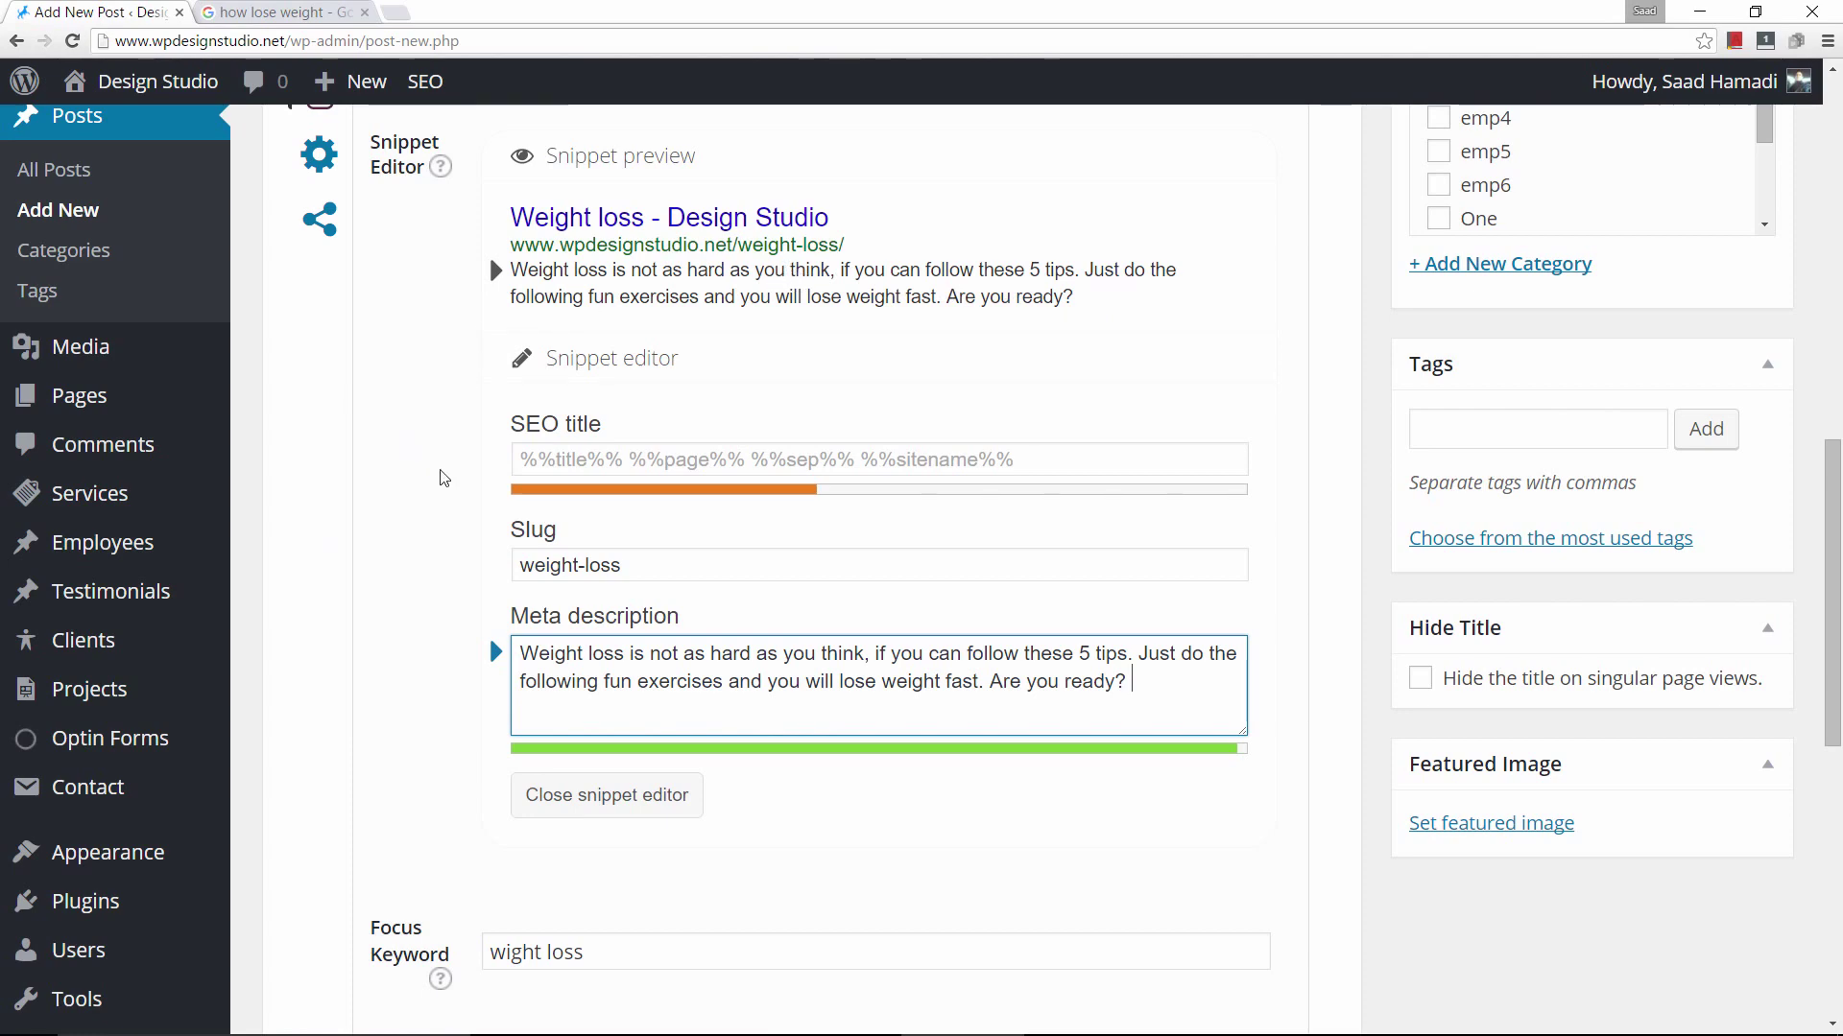
pyautogui.scroll(-9, 451, 503)
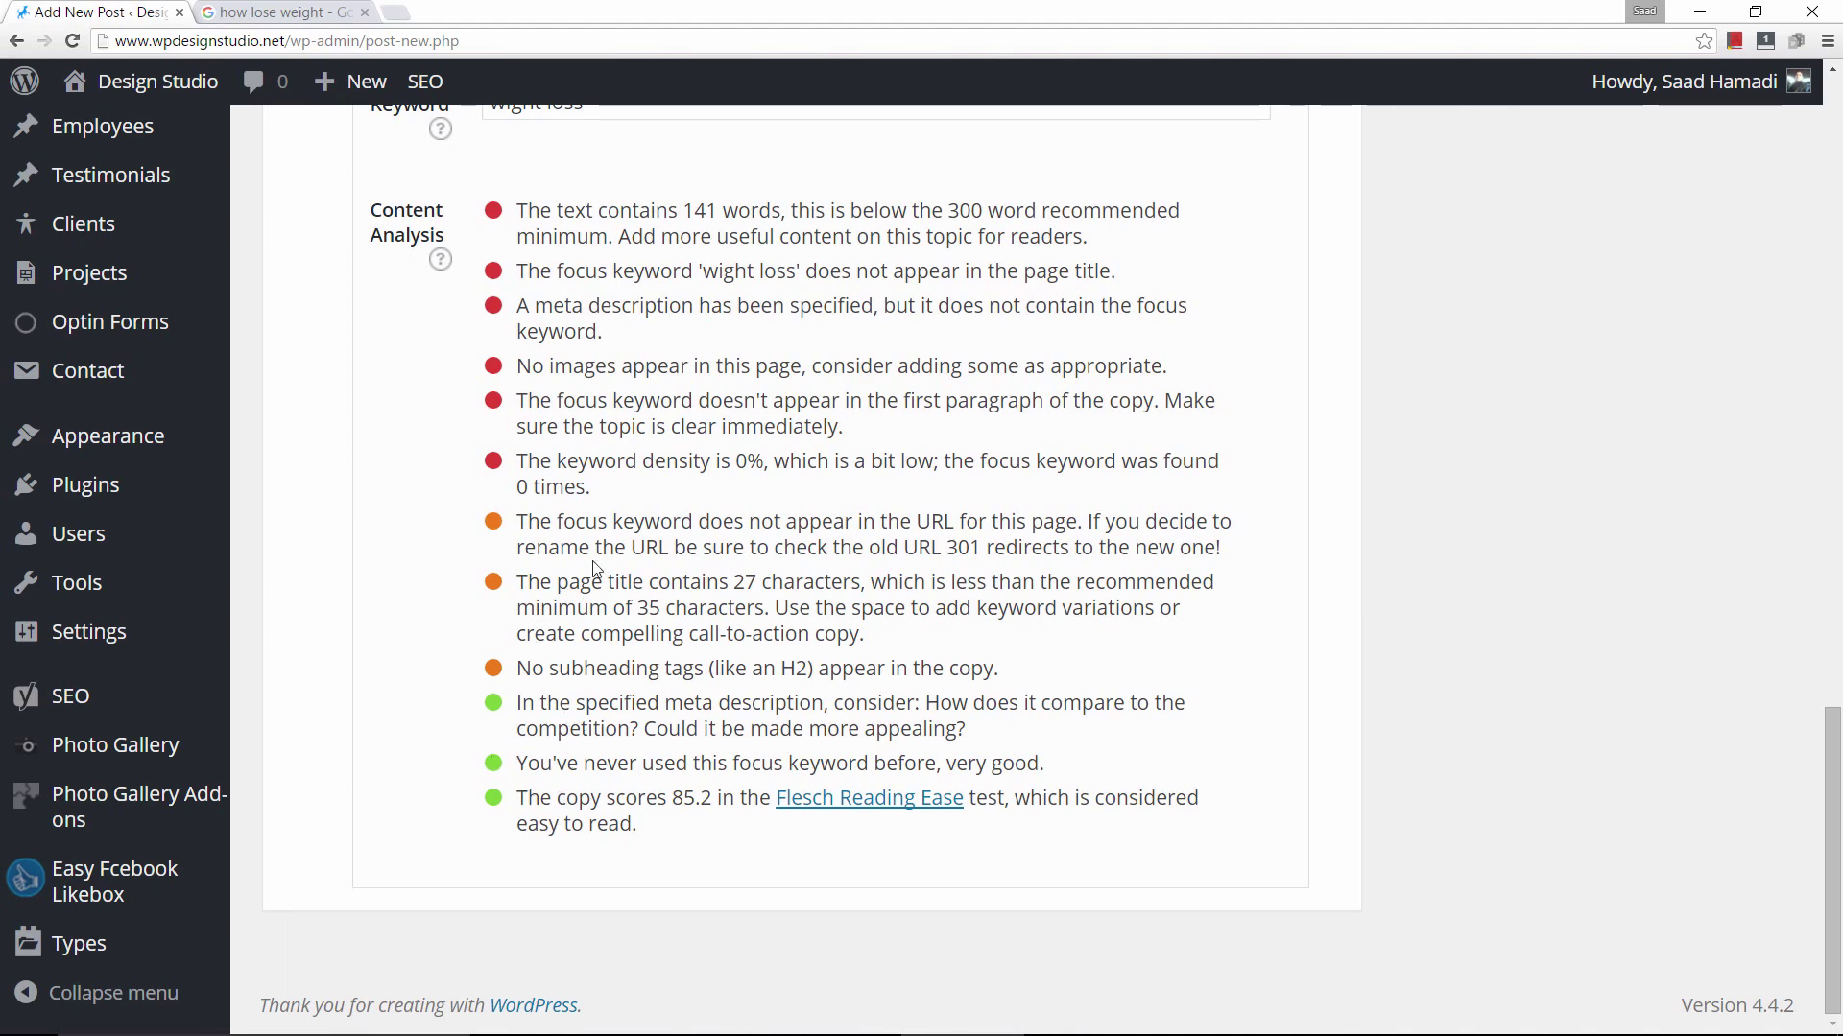
pyautogui.scroll(2, 594, 566)
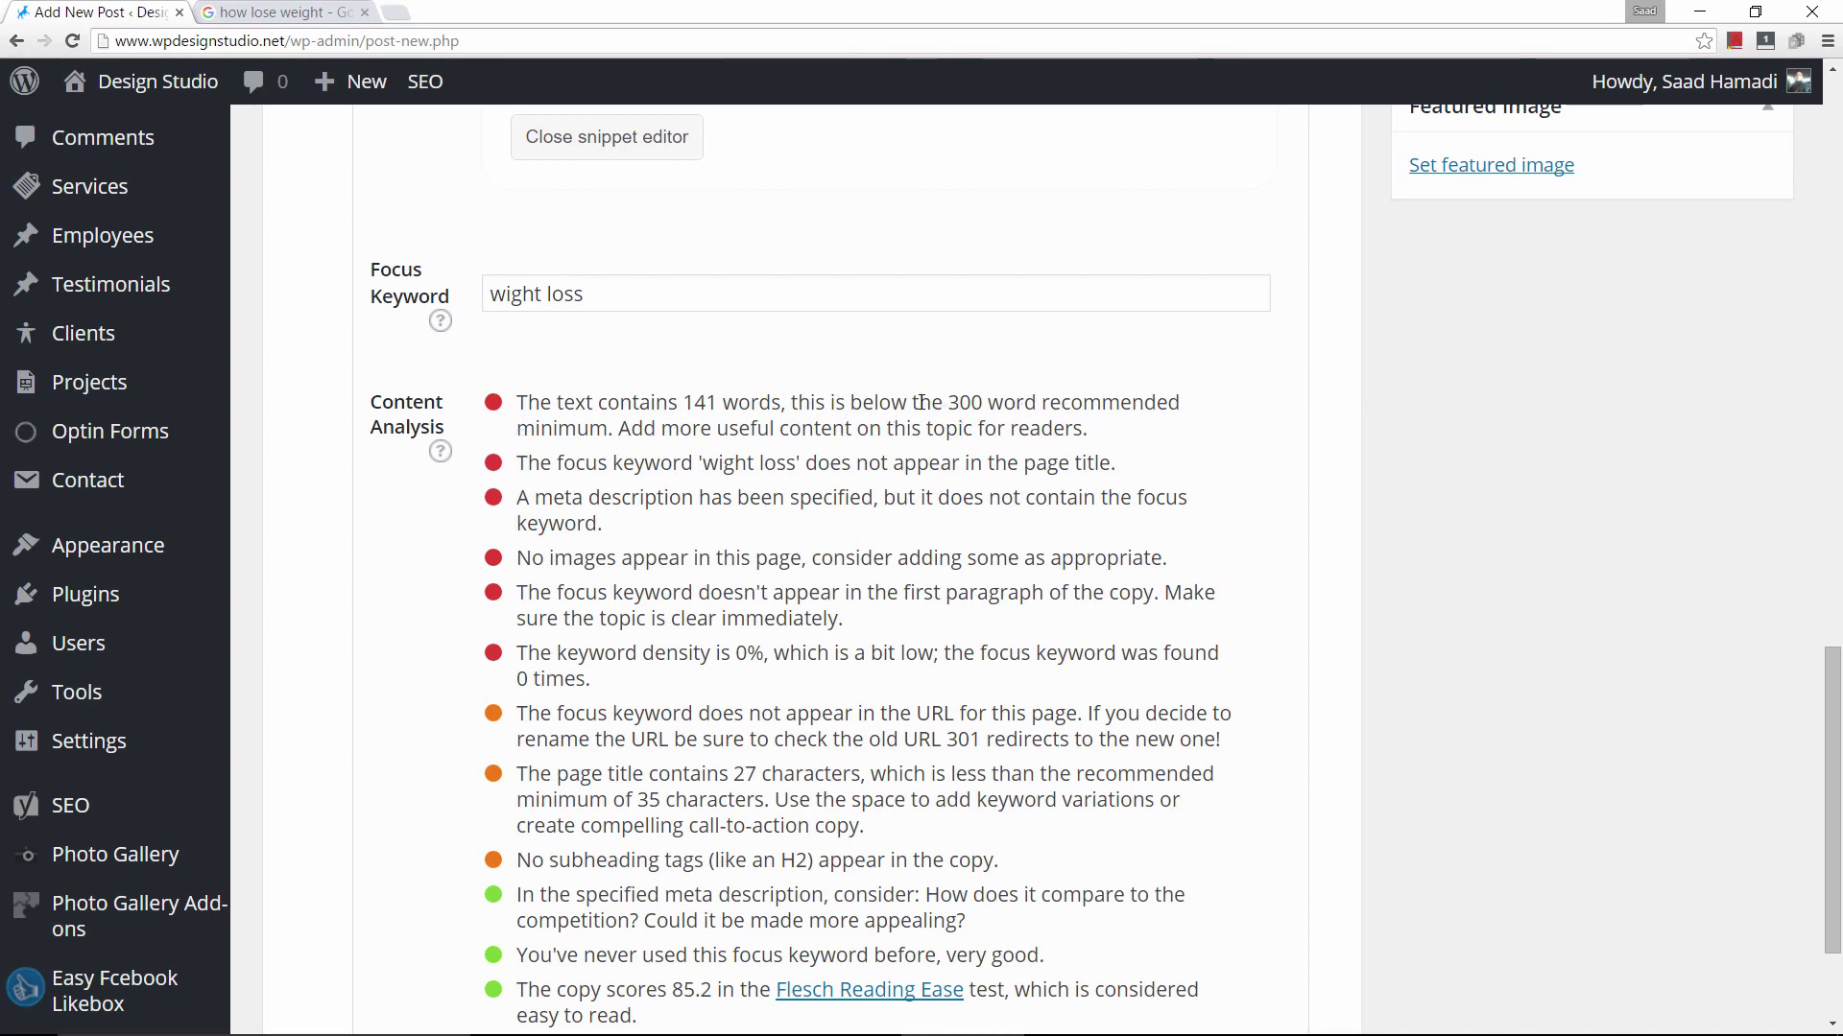
pyautogui.scroll(15, 798, 432)
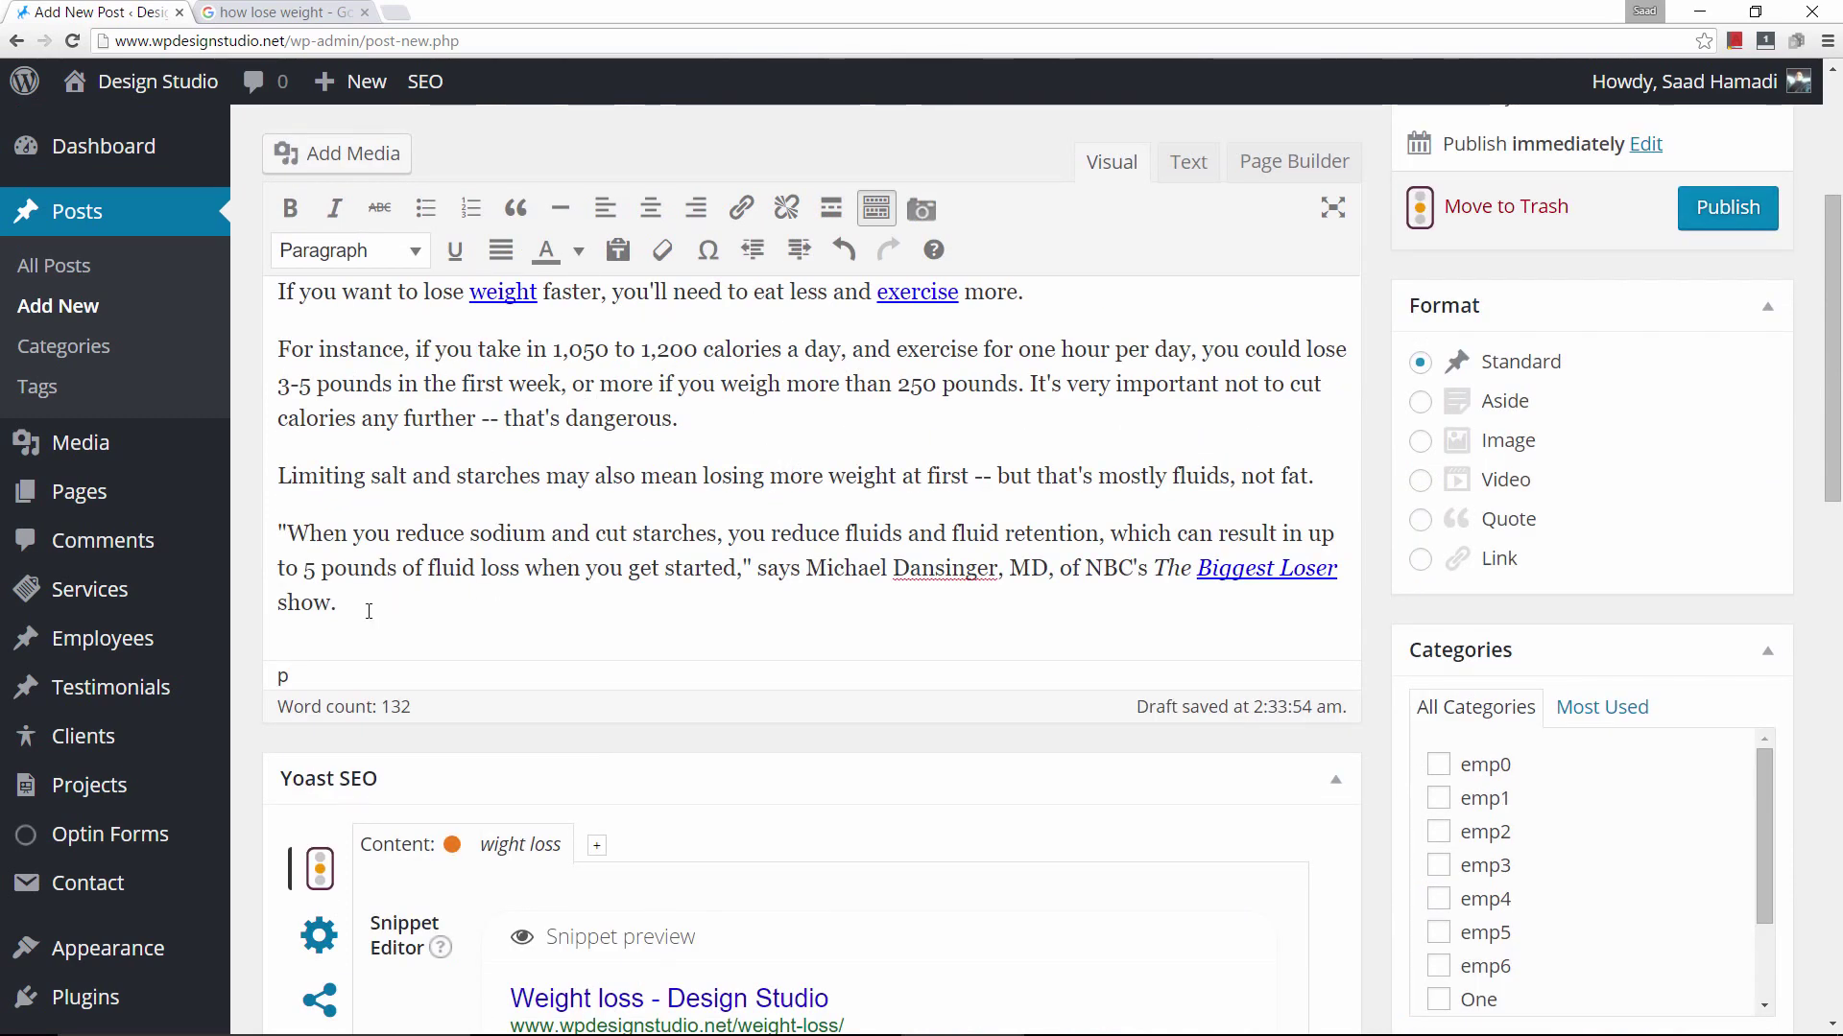
# Paste the body paragraphs twice more after 'show.', bringing the post to 383 words.
pyautogui.moveTo(368, 612); pyautogui.dragTo(277, 288)
pyautogui.rightClick(396, 376)
pyautogui.click(459, 428)
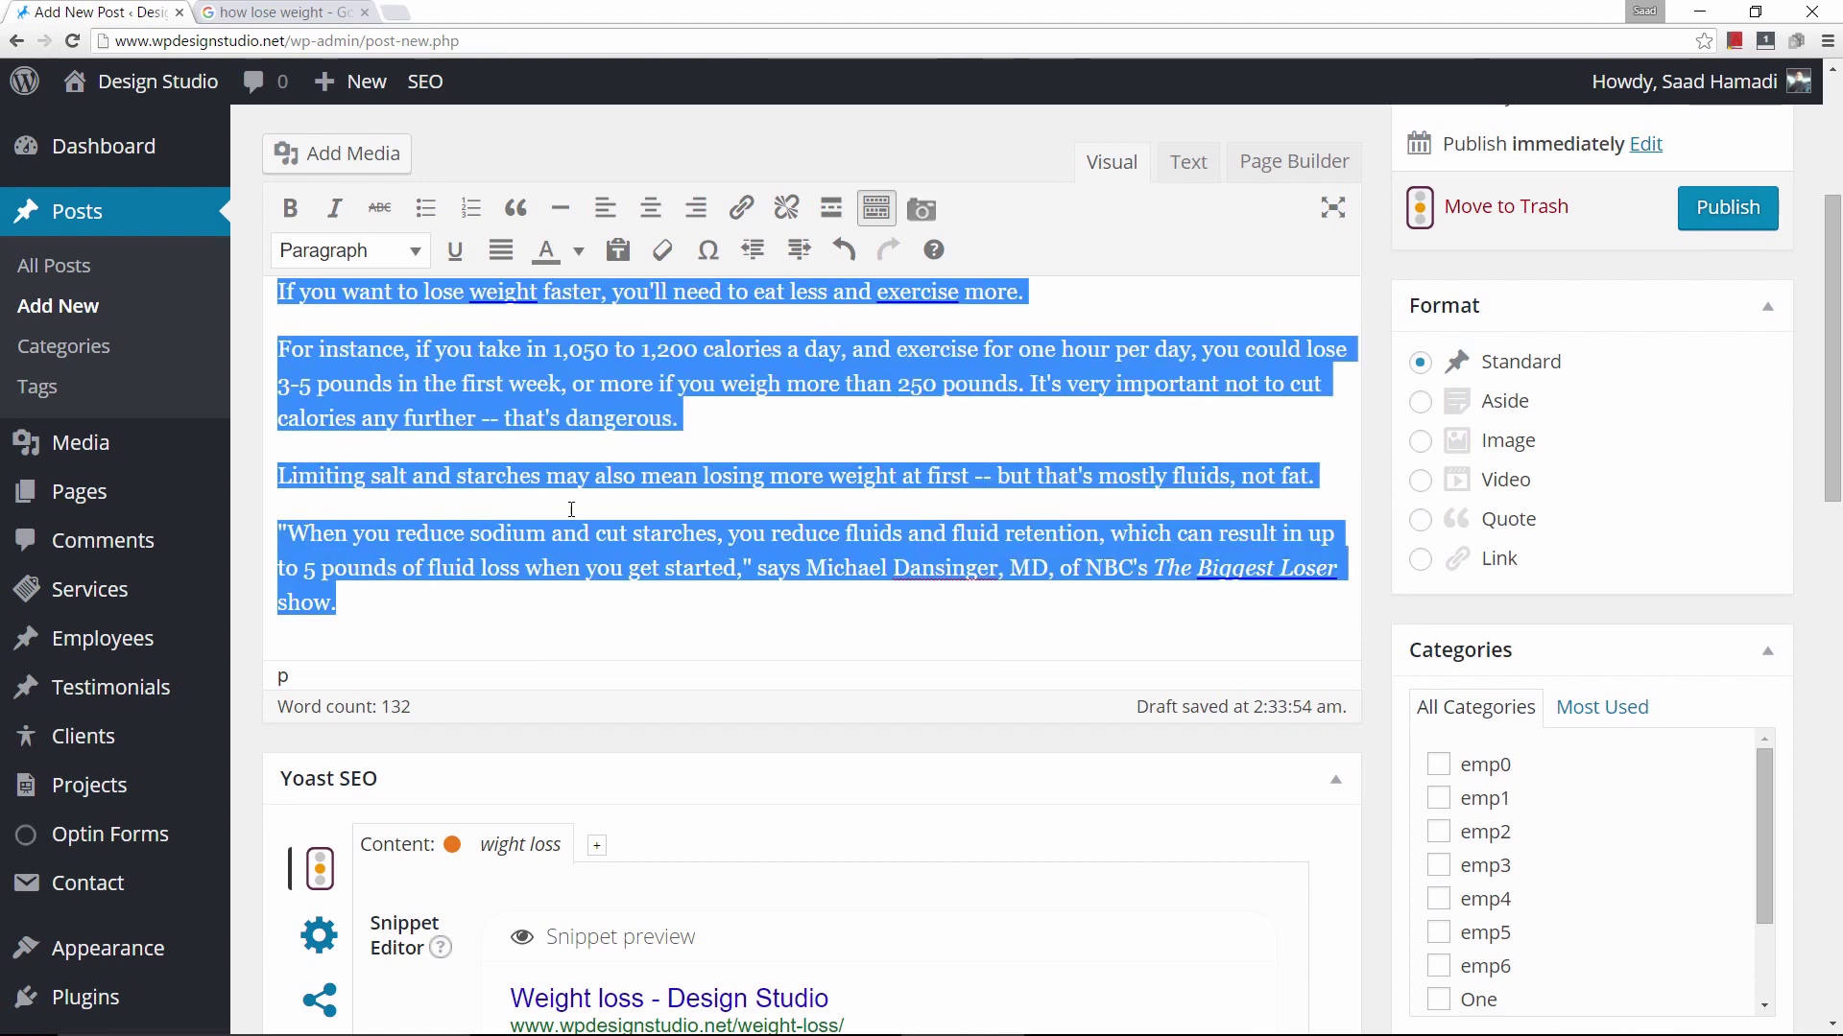
pyautogui.click(412, 614)
pyautogui.press('Return')
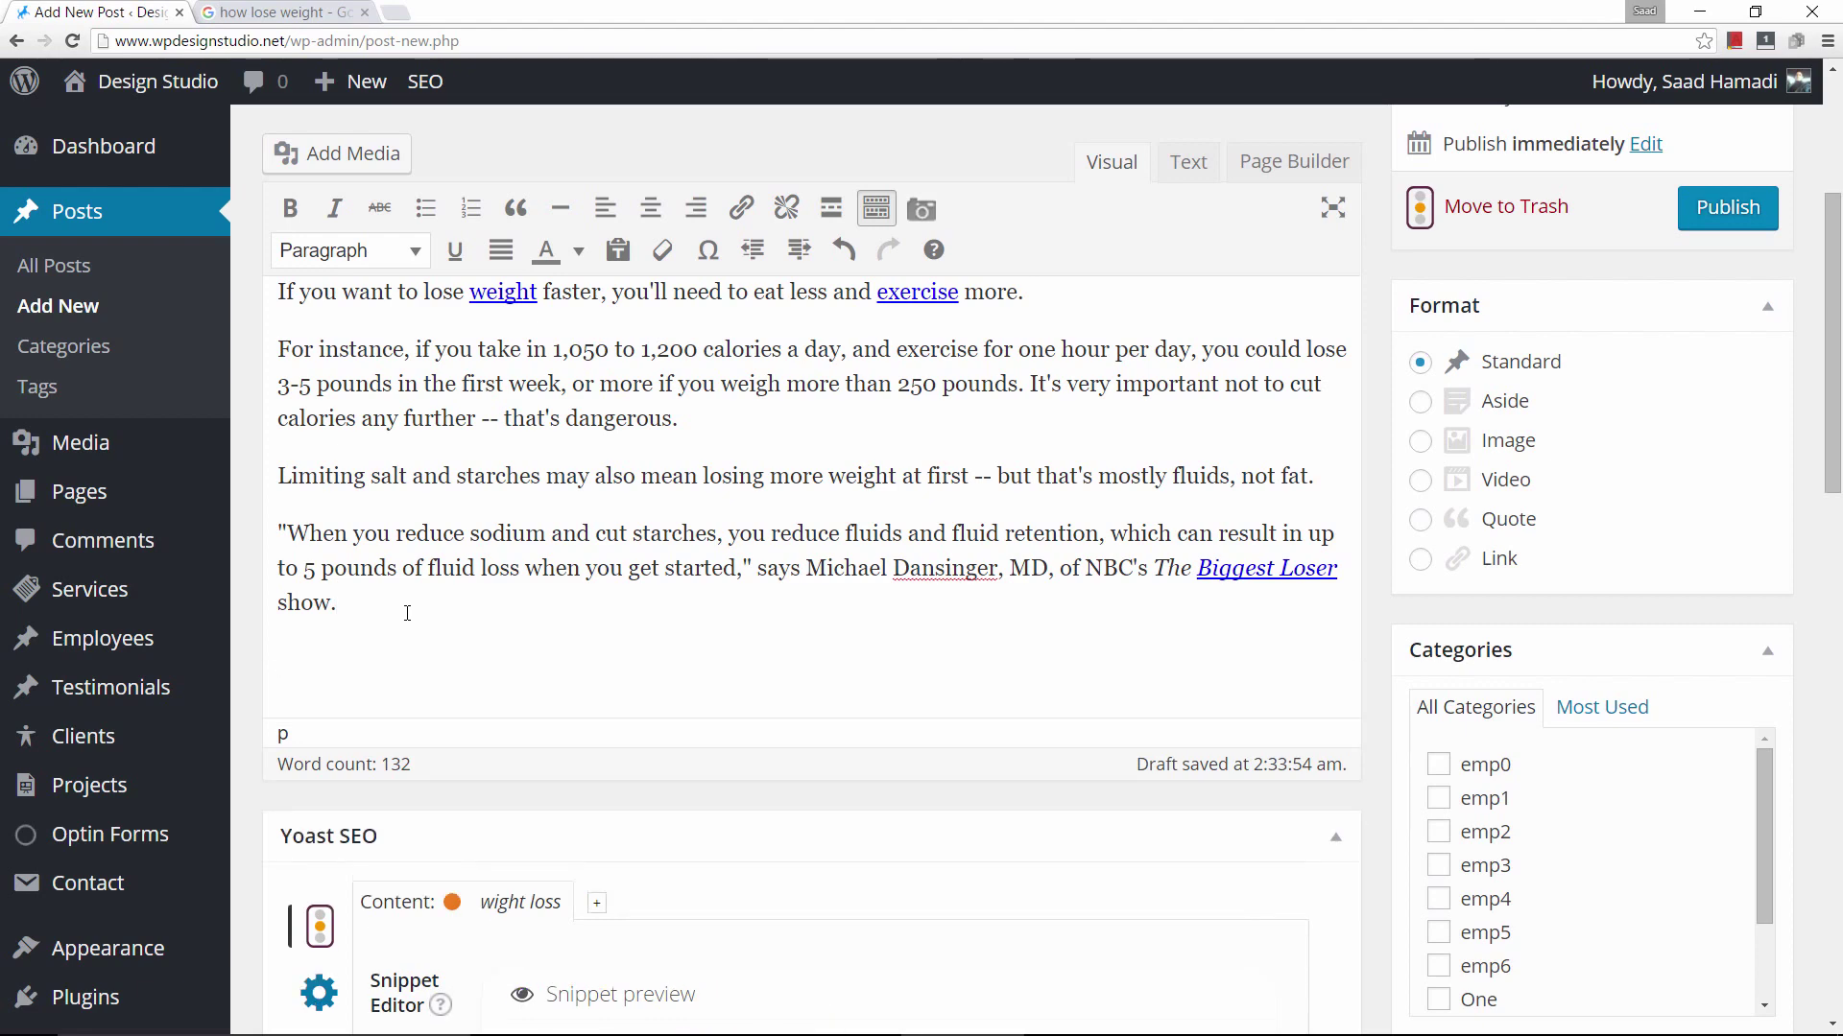
pyautogui.hotkey('ctrl', 'v')
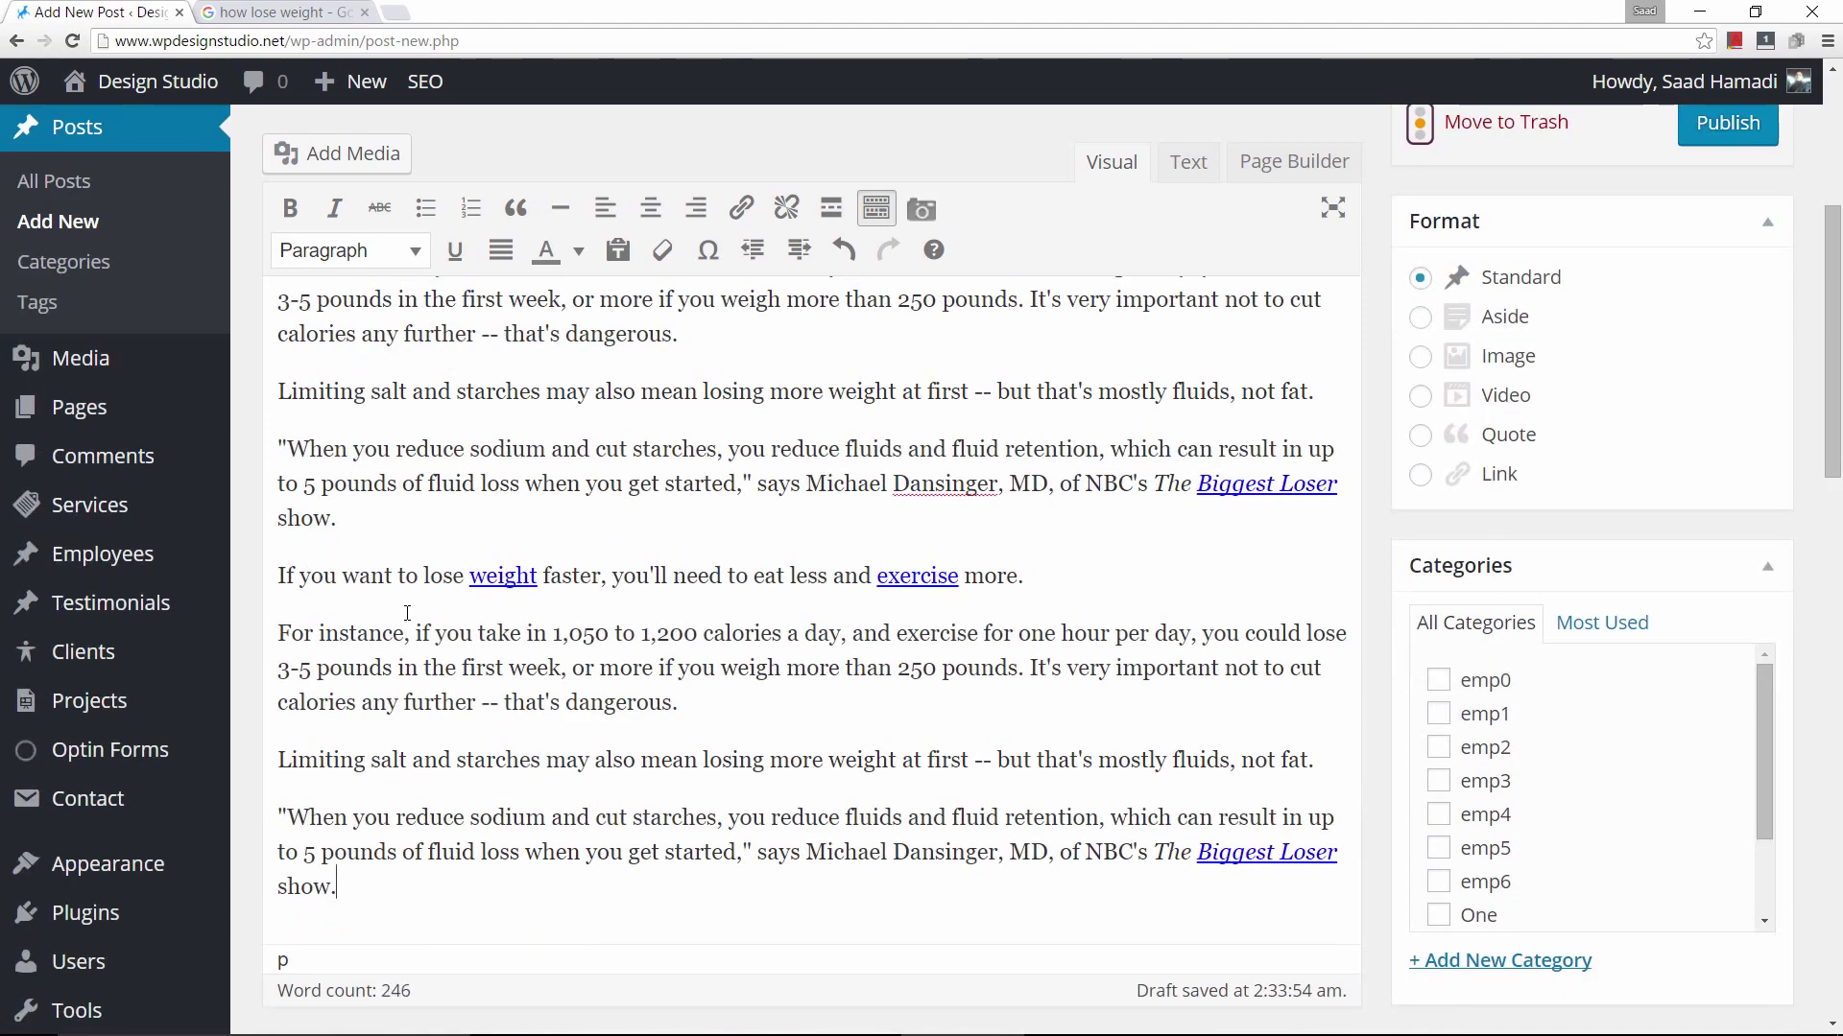
pyautogui.hotkey('ctrl', 'v')
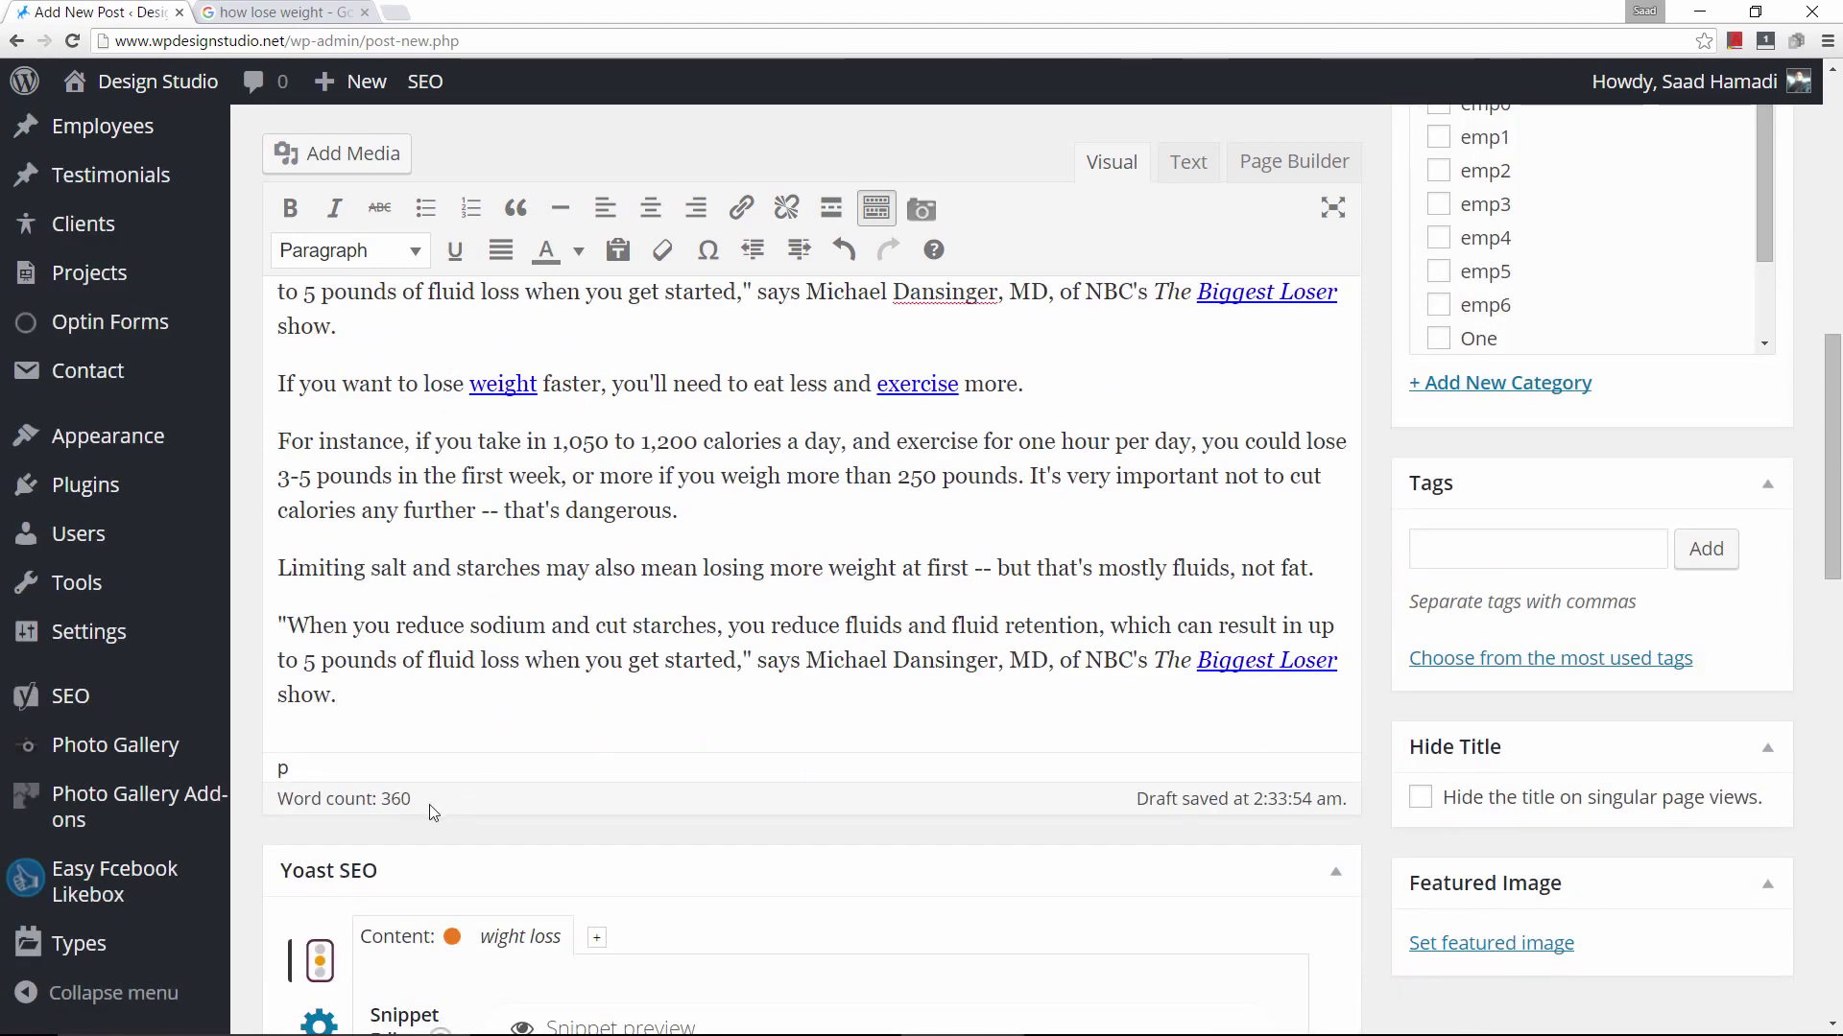
pyautogui.scroll(-5, 913, 745)
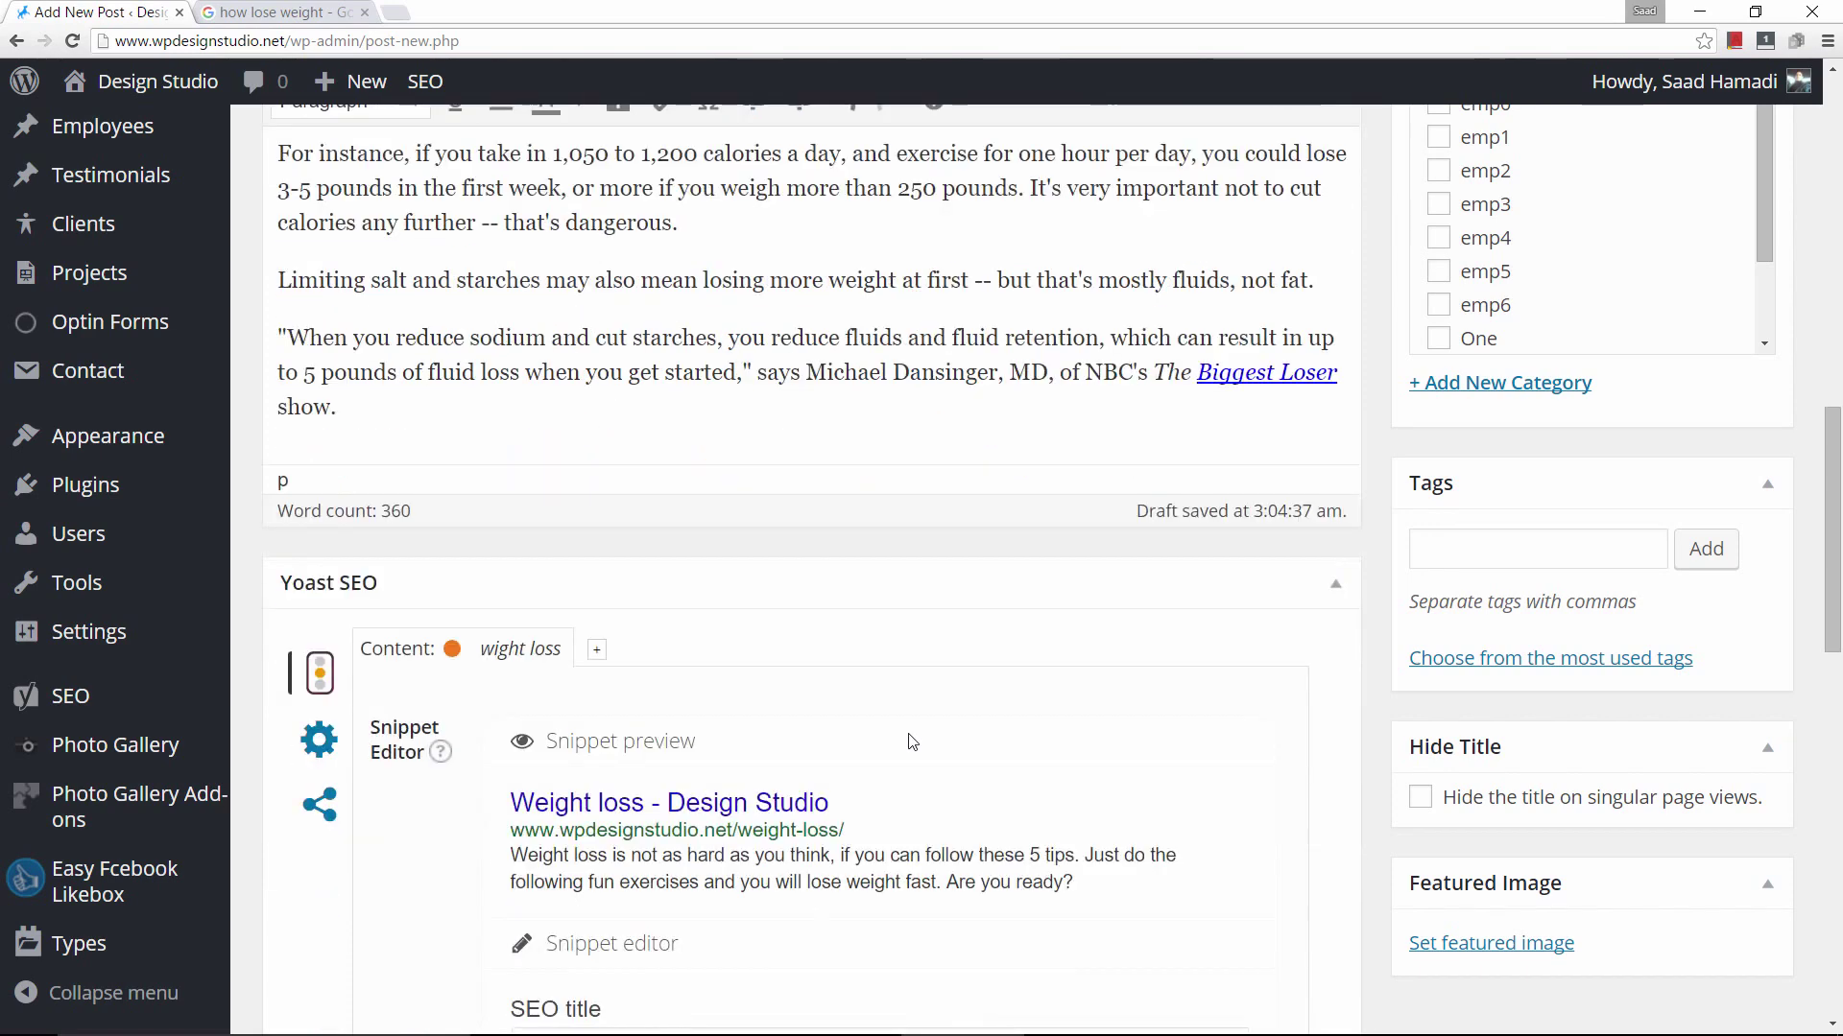
pyautogui.scroll(-10, 970, 733)
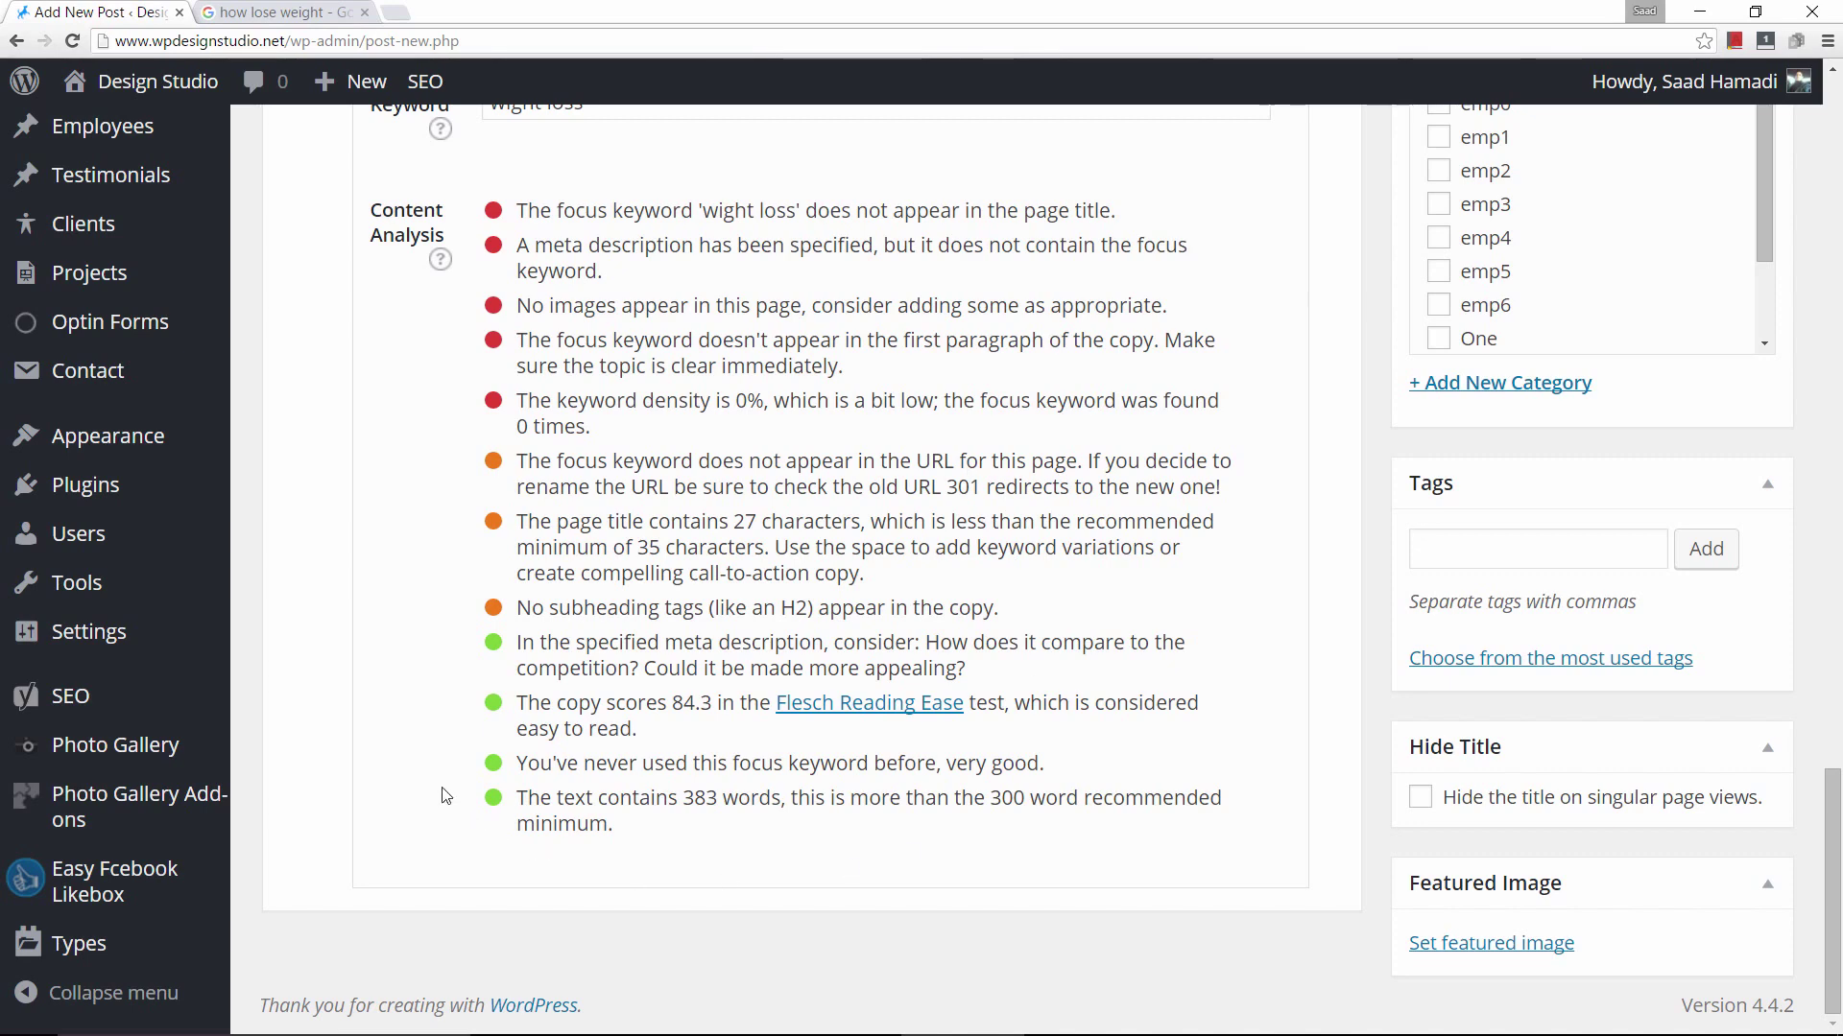
# Fix the misspelled Yoast focus keyword 'wight loss' so it reads 'weight loss'.
pyautogui.scroll(4, 587, 724)
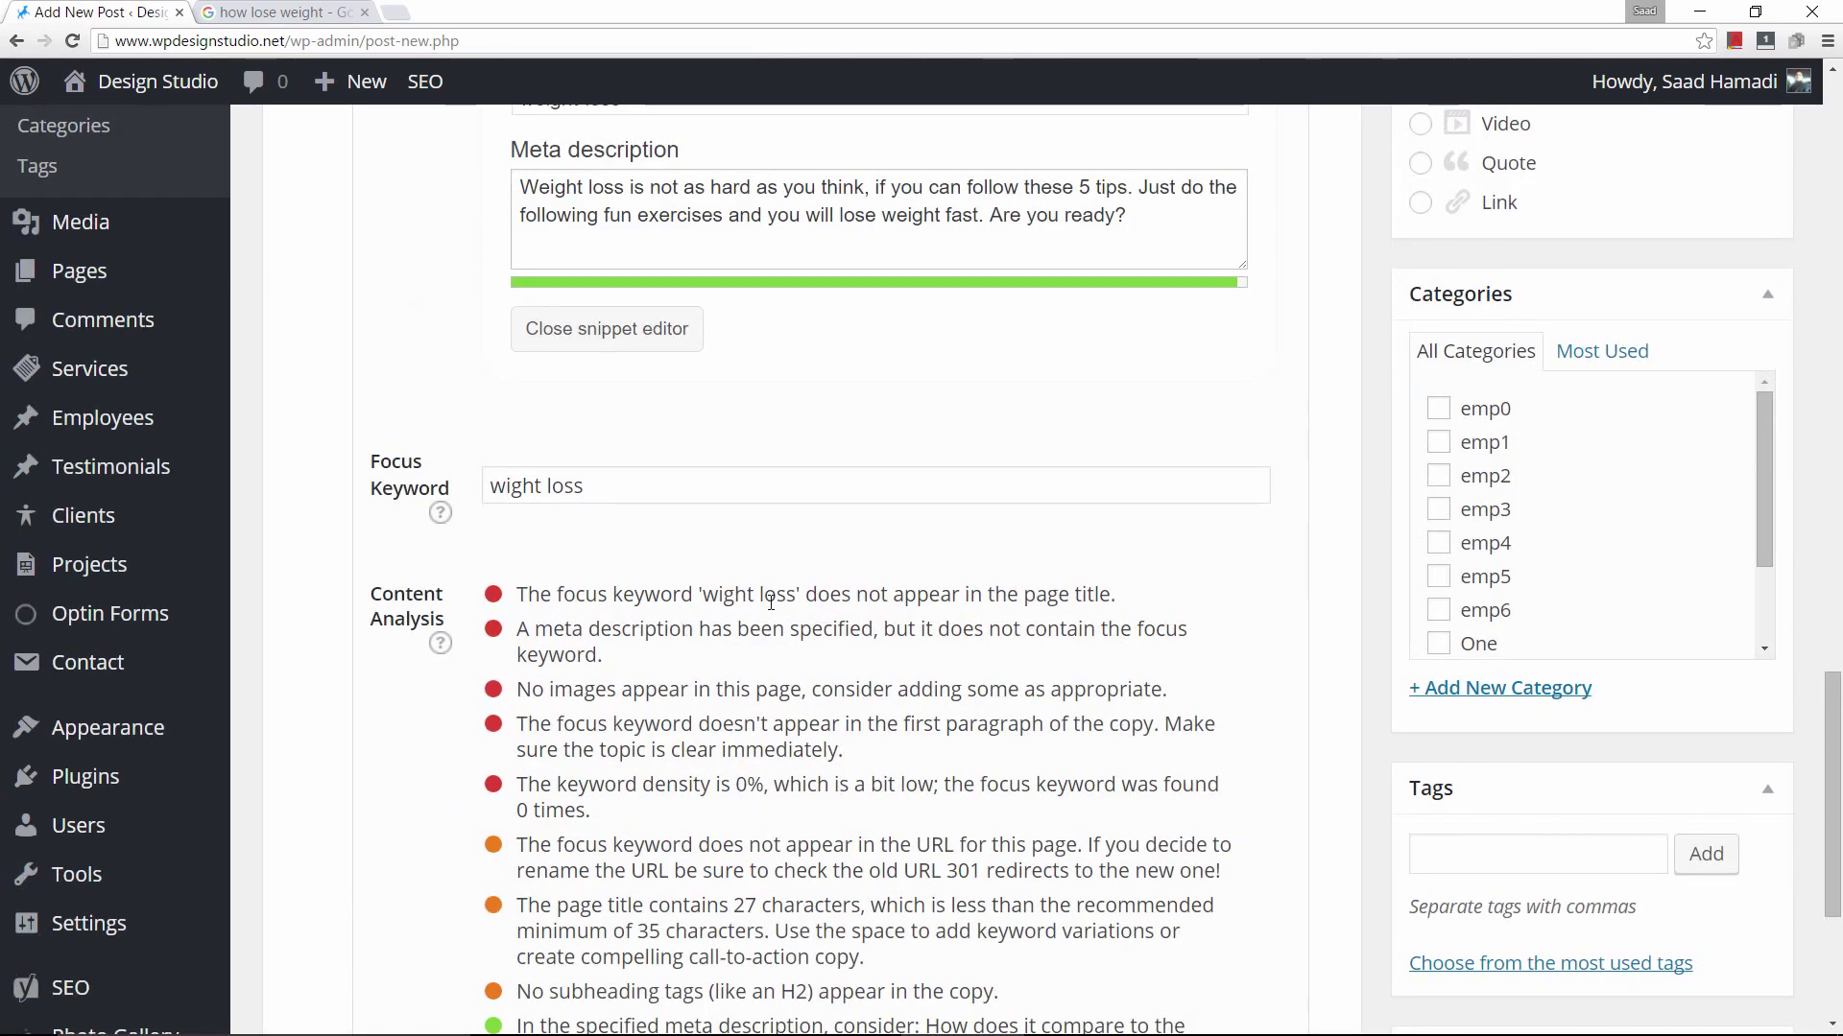
pyautogui.scroll(-2, 1086, 620)
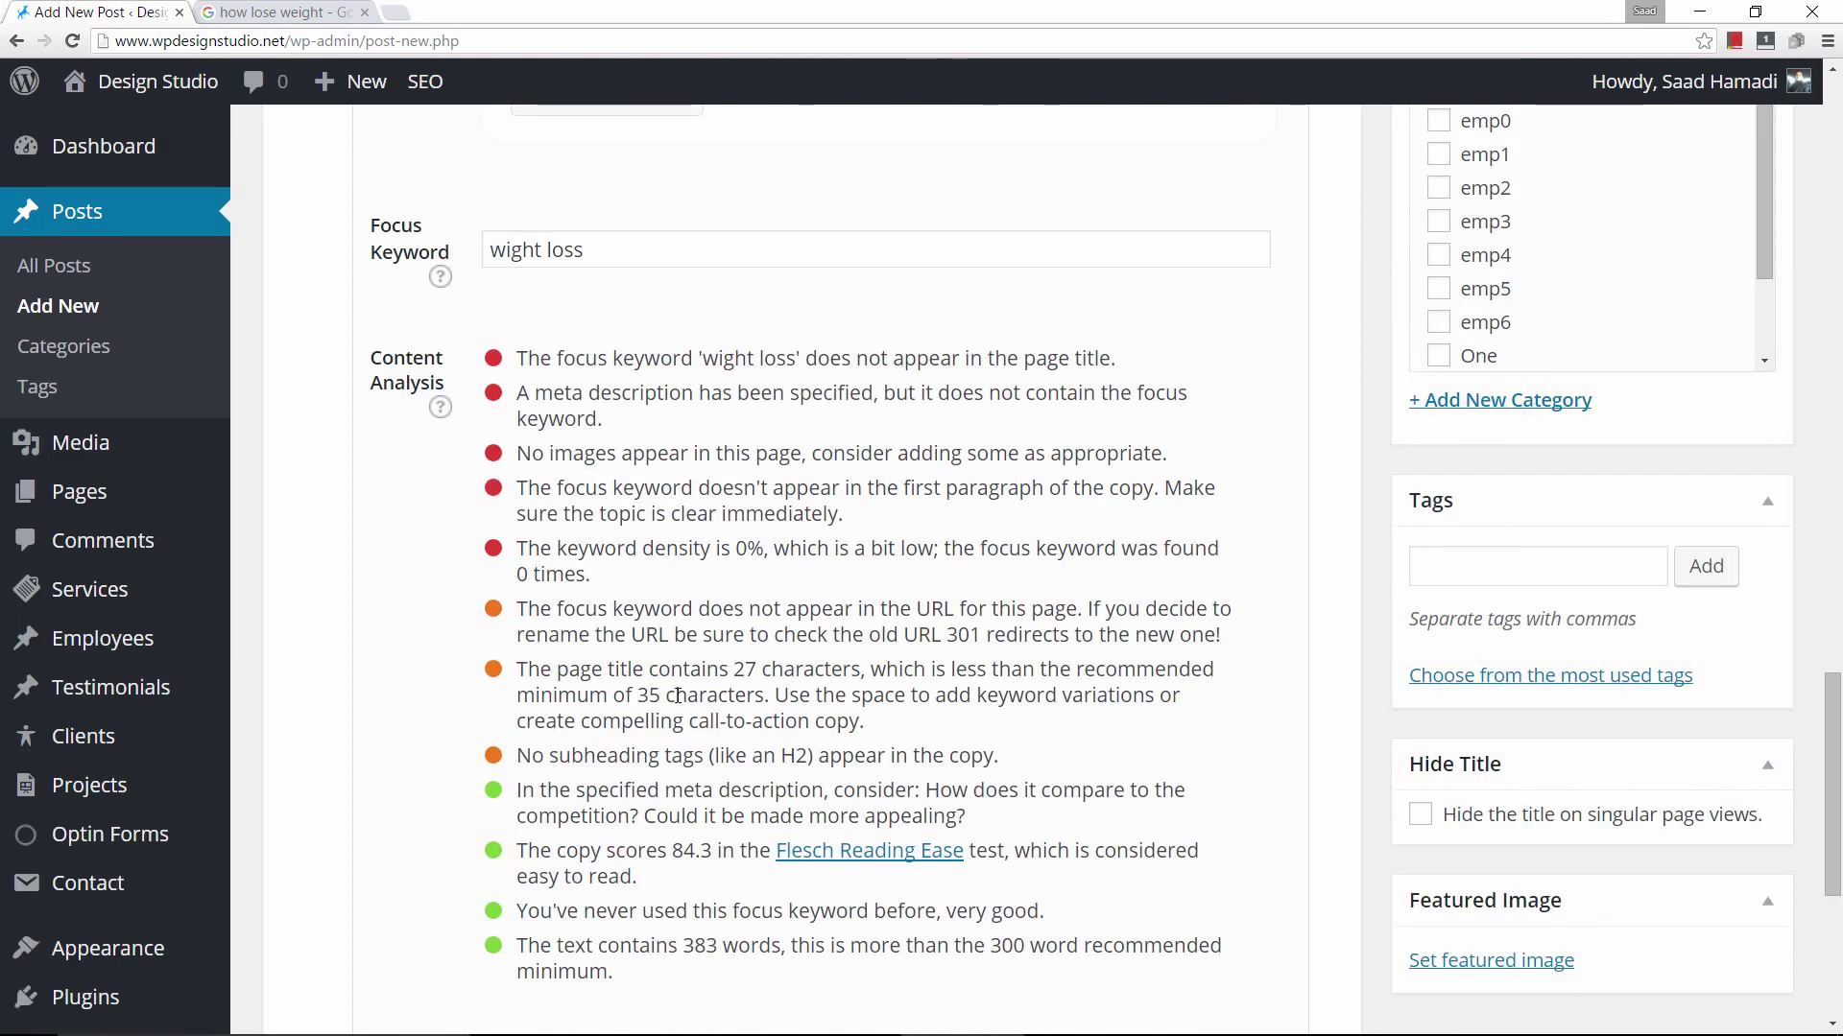
pyautogui.click(593, 234)
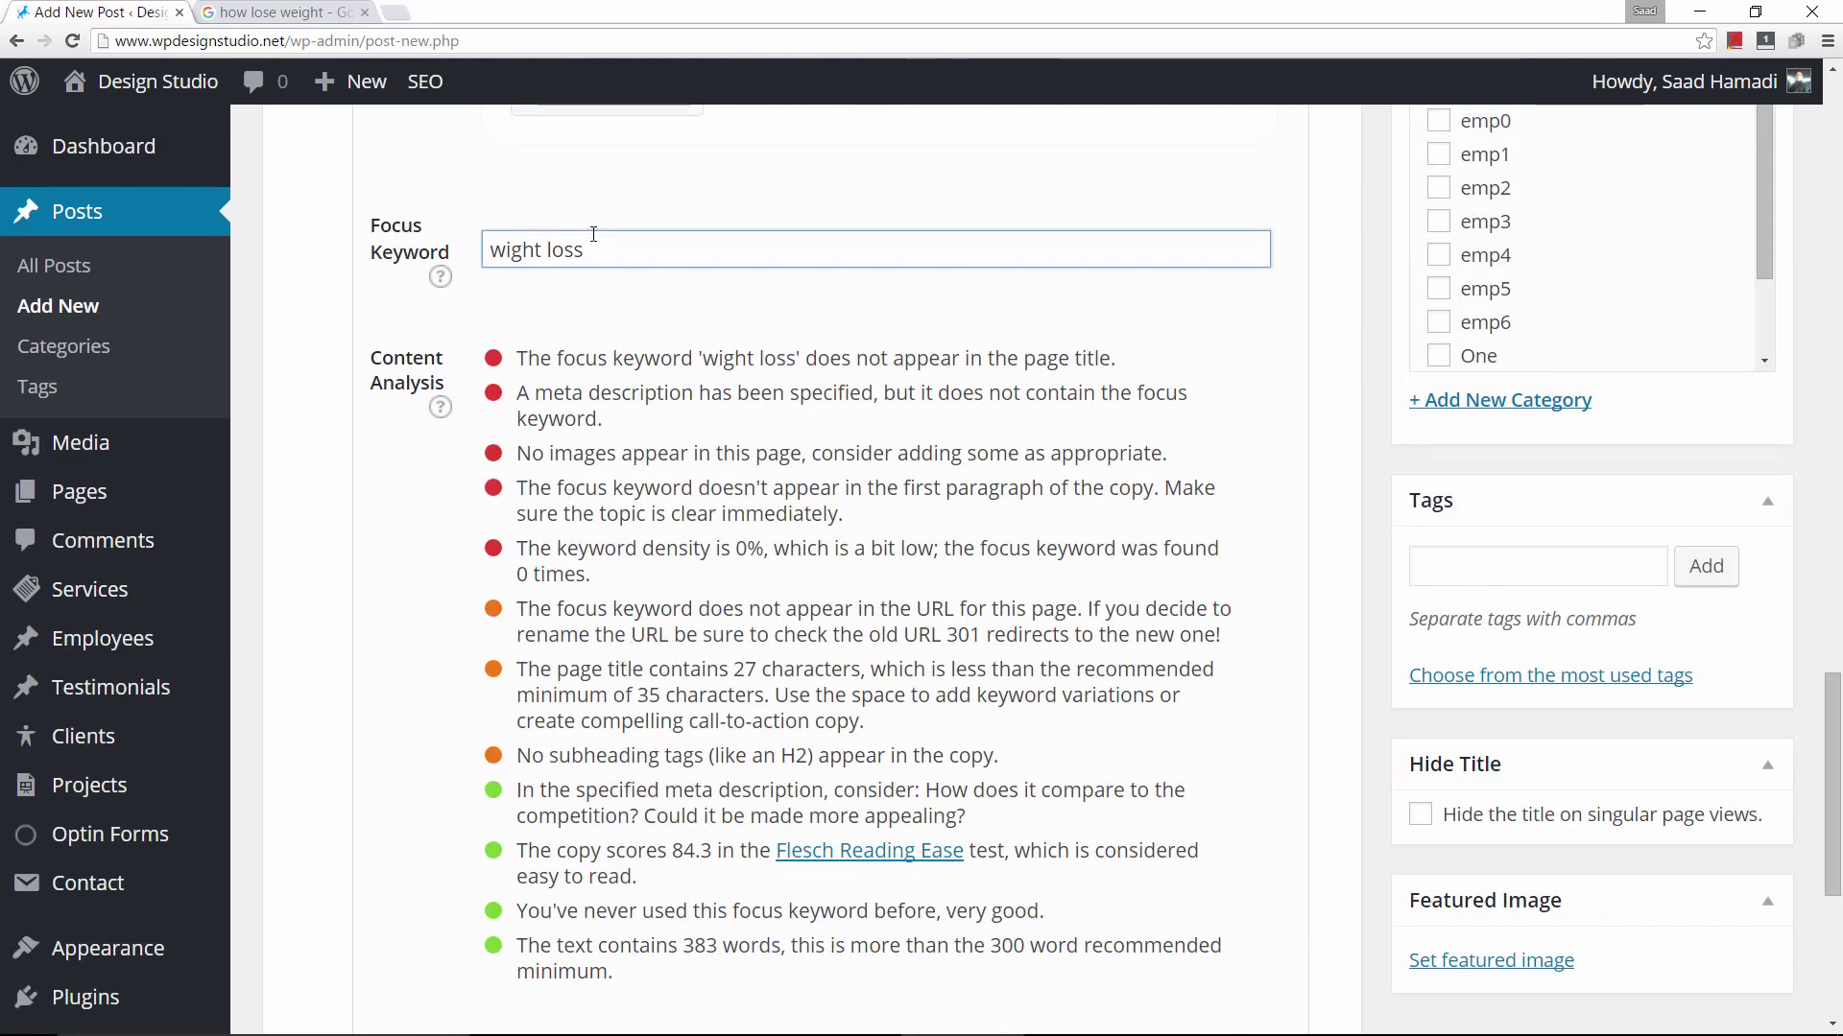
pyautogui.click(505, 250)
pyautogui.write('e')
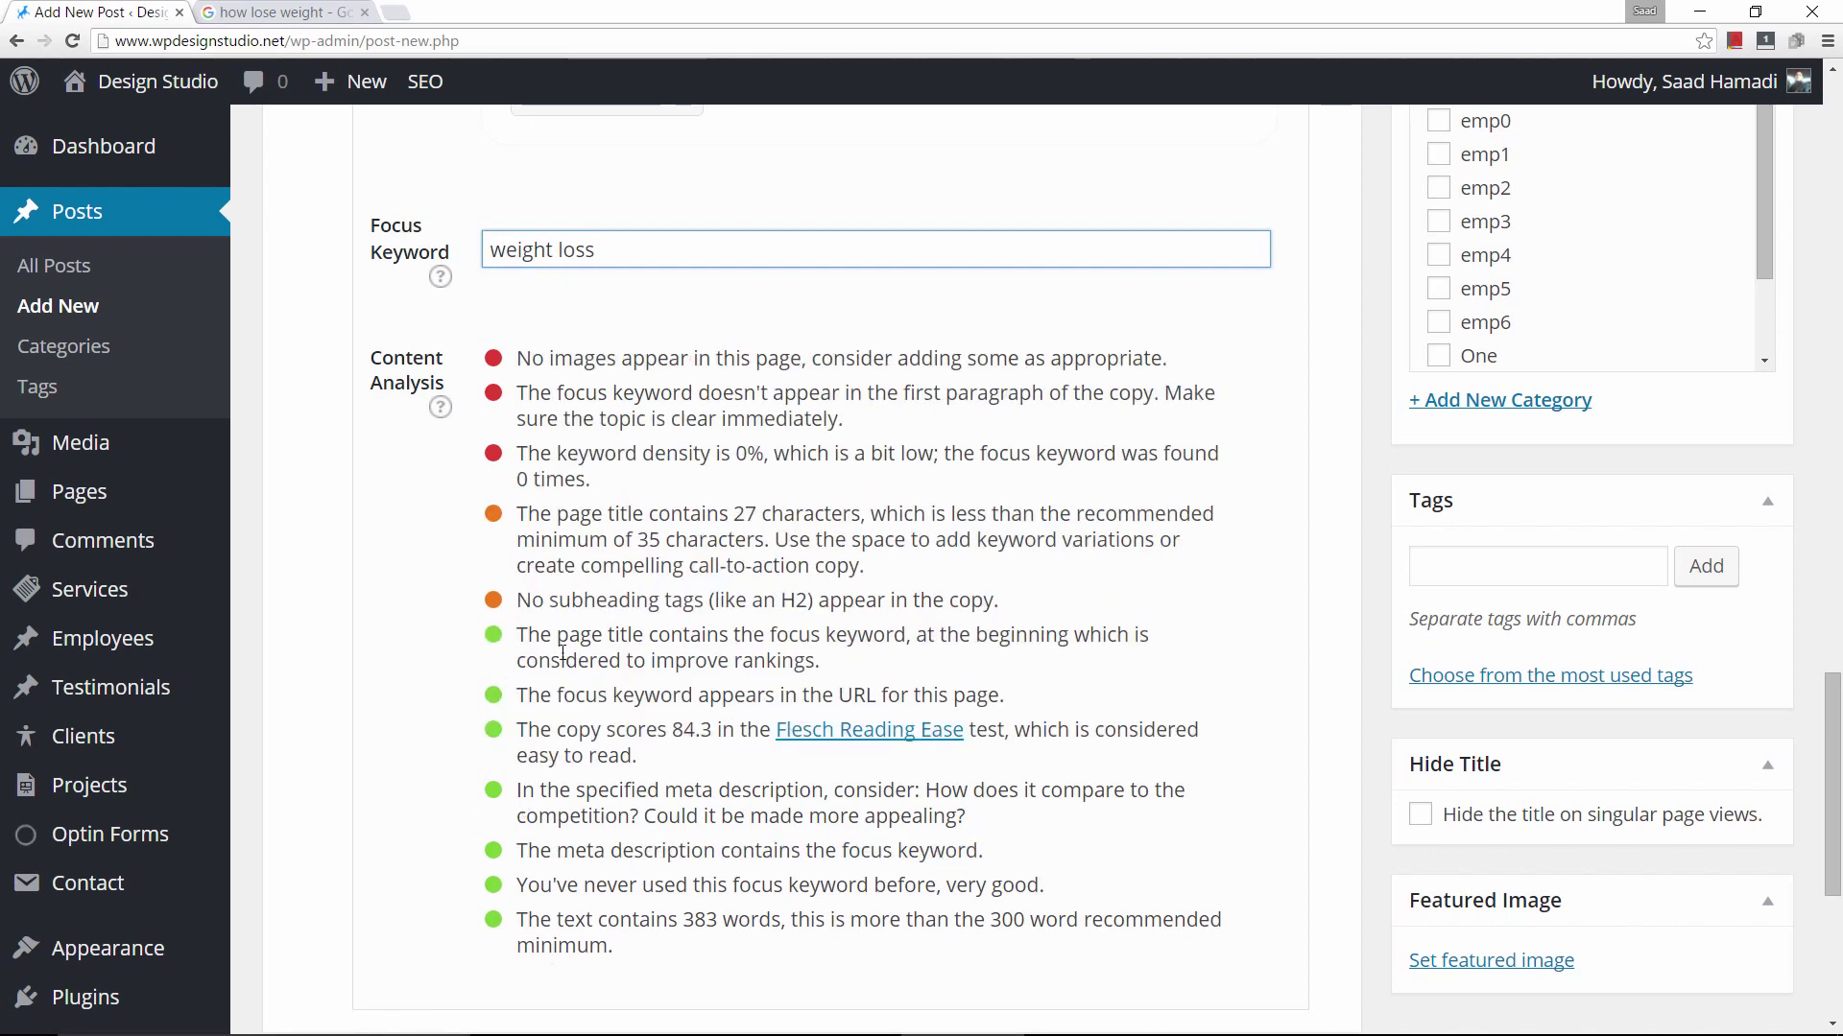
pyautogui.scroll(9, 563, 653)
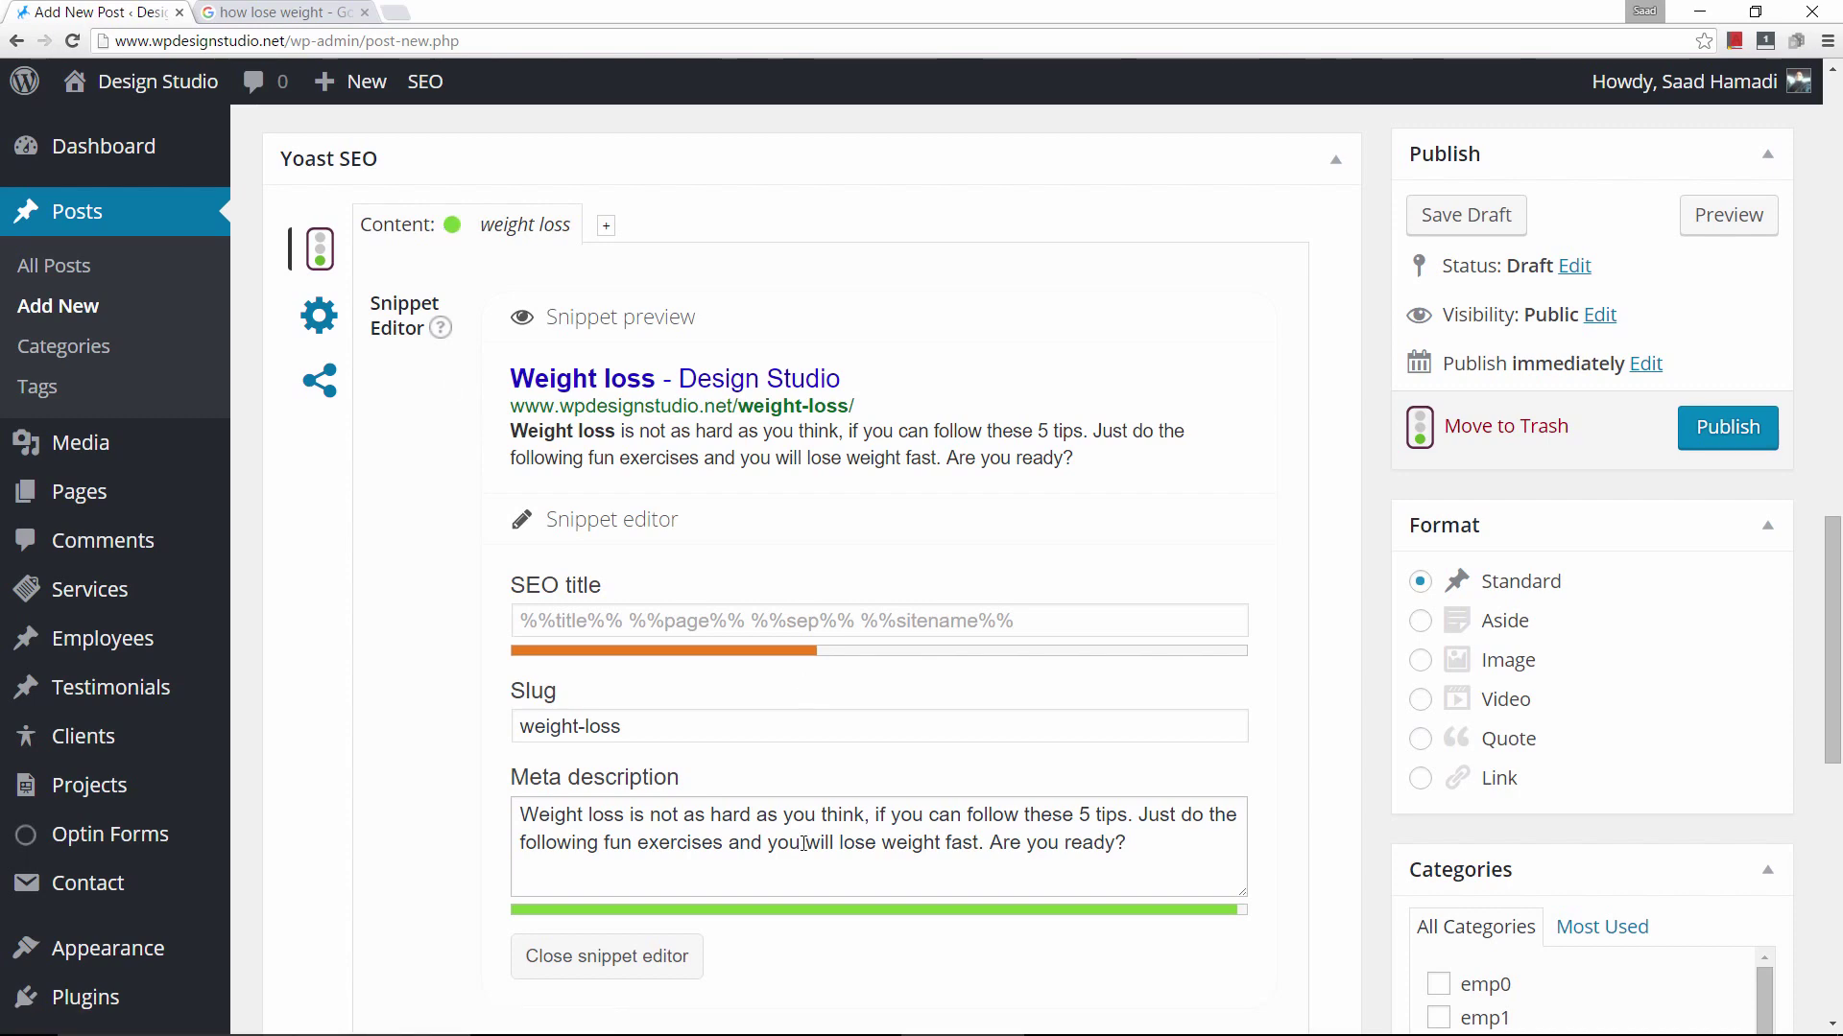
pyautogui.scroll(8, 710, 832)
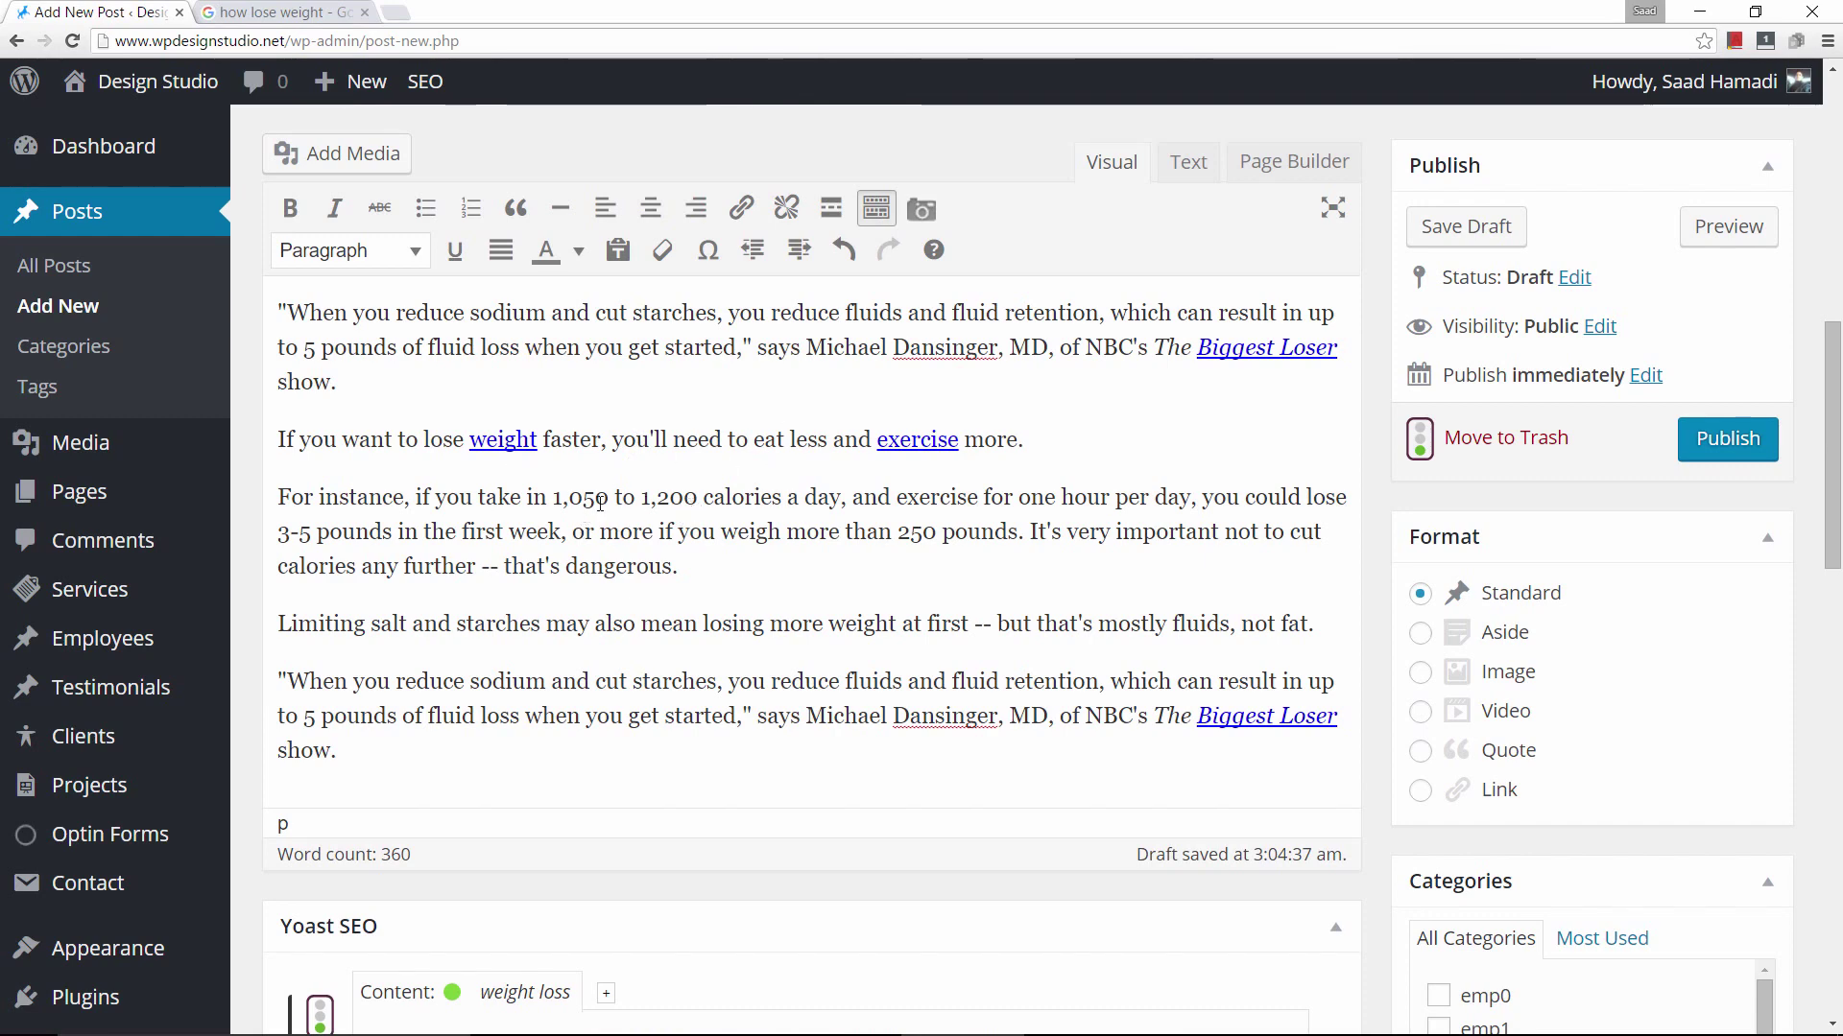
pyautogui.scroll(3, 662, 495)
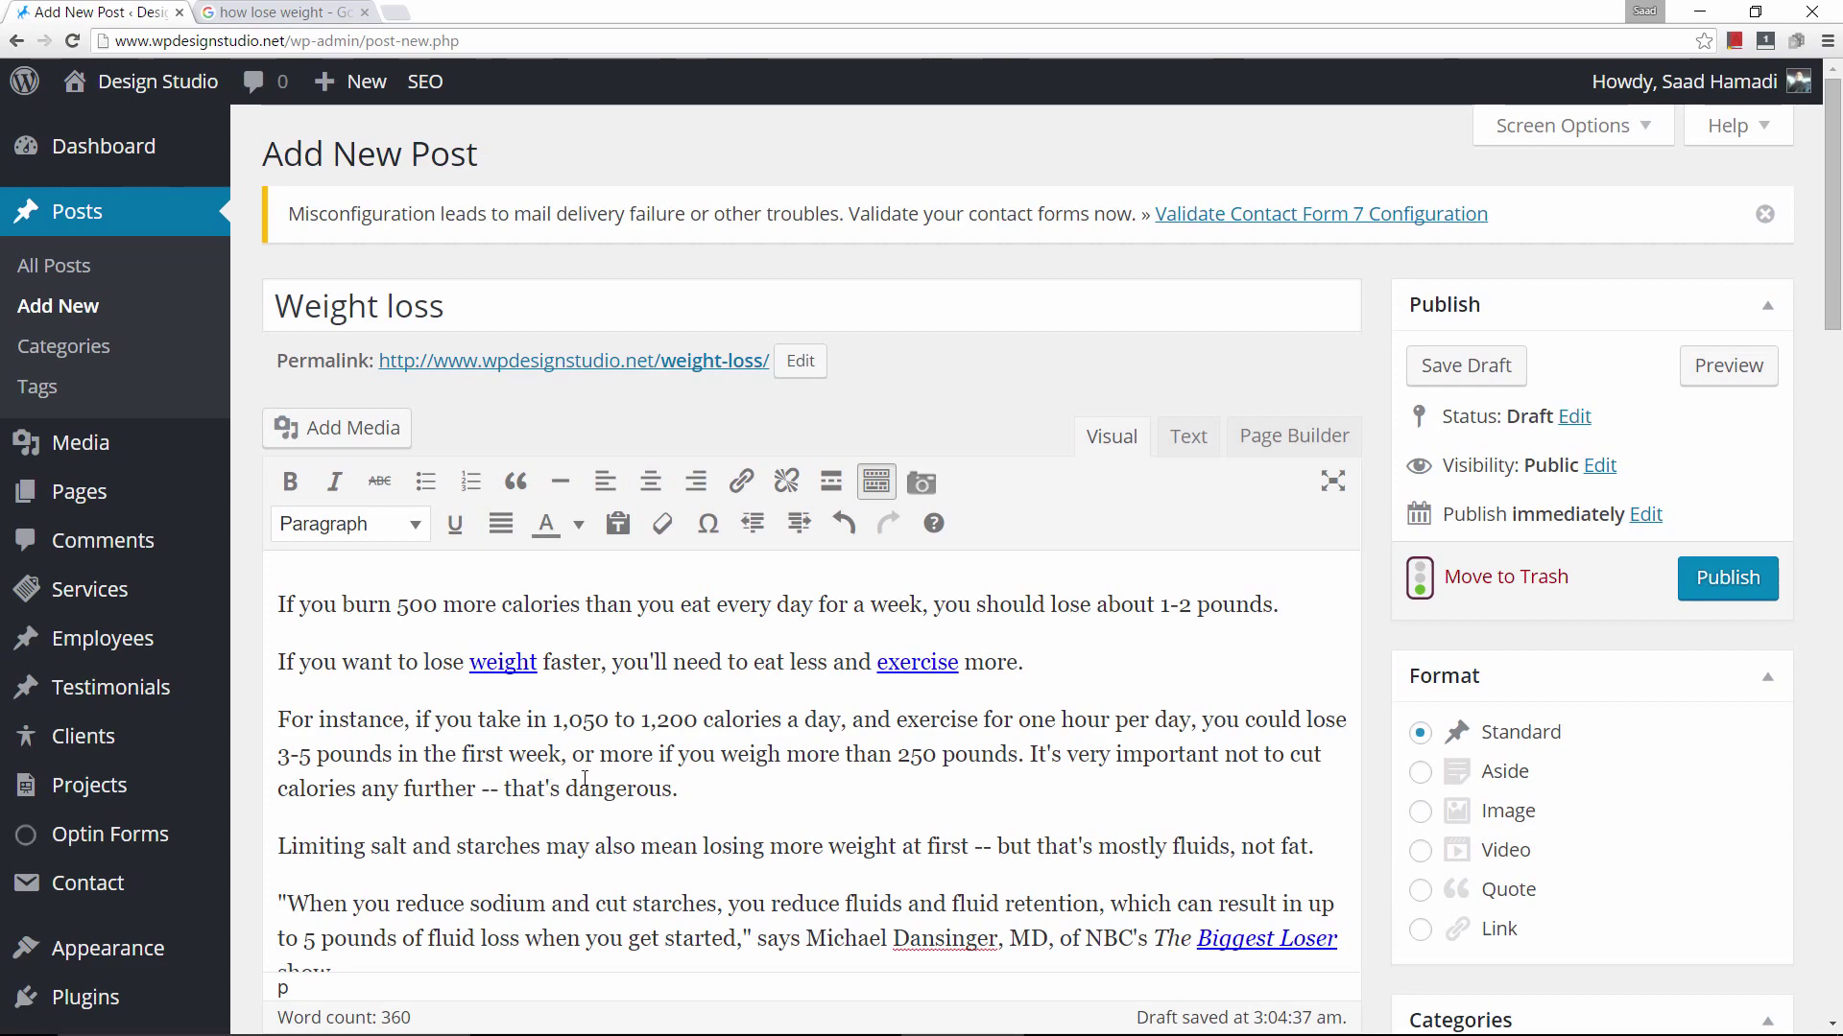
pyautogui.scroll(-1, 451, 711)
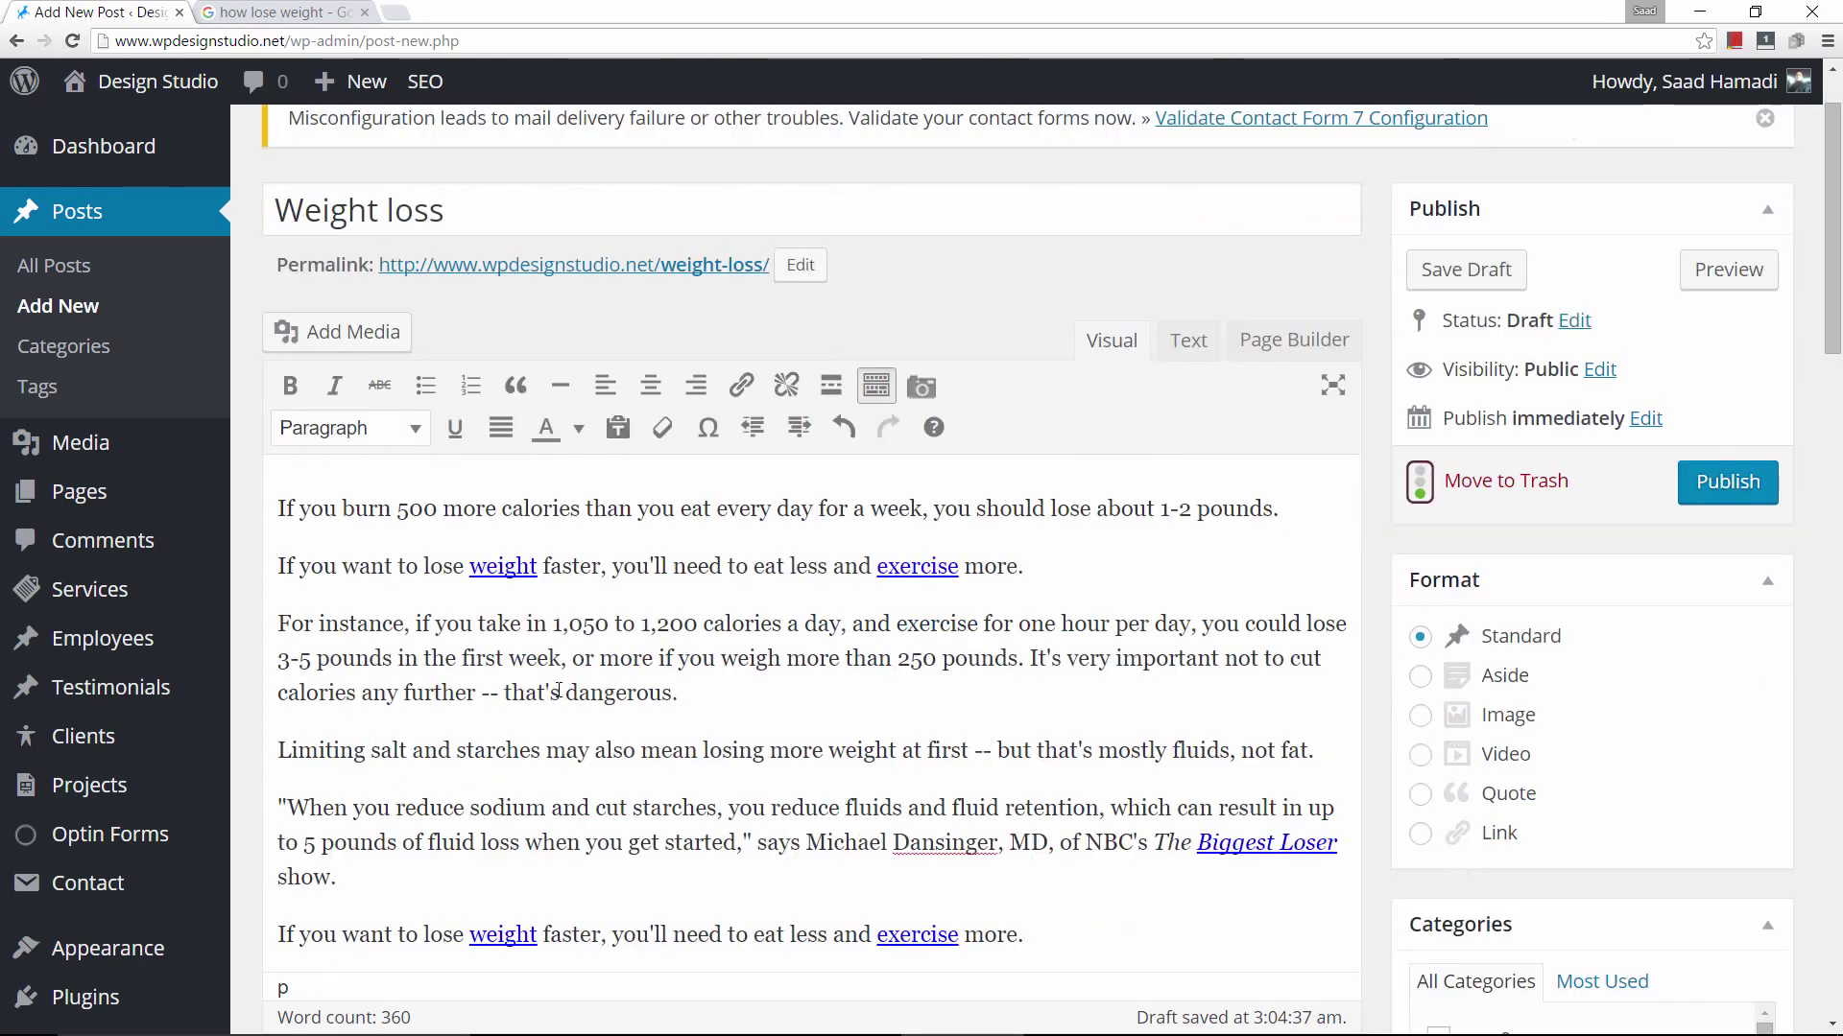
pyautogui.scroll(-9, 558, 691)
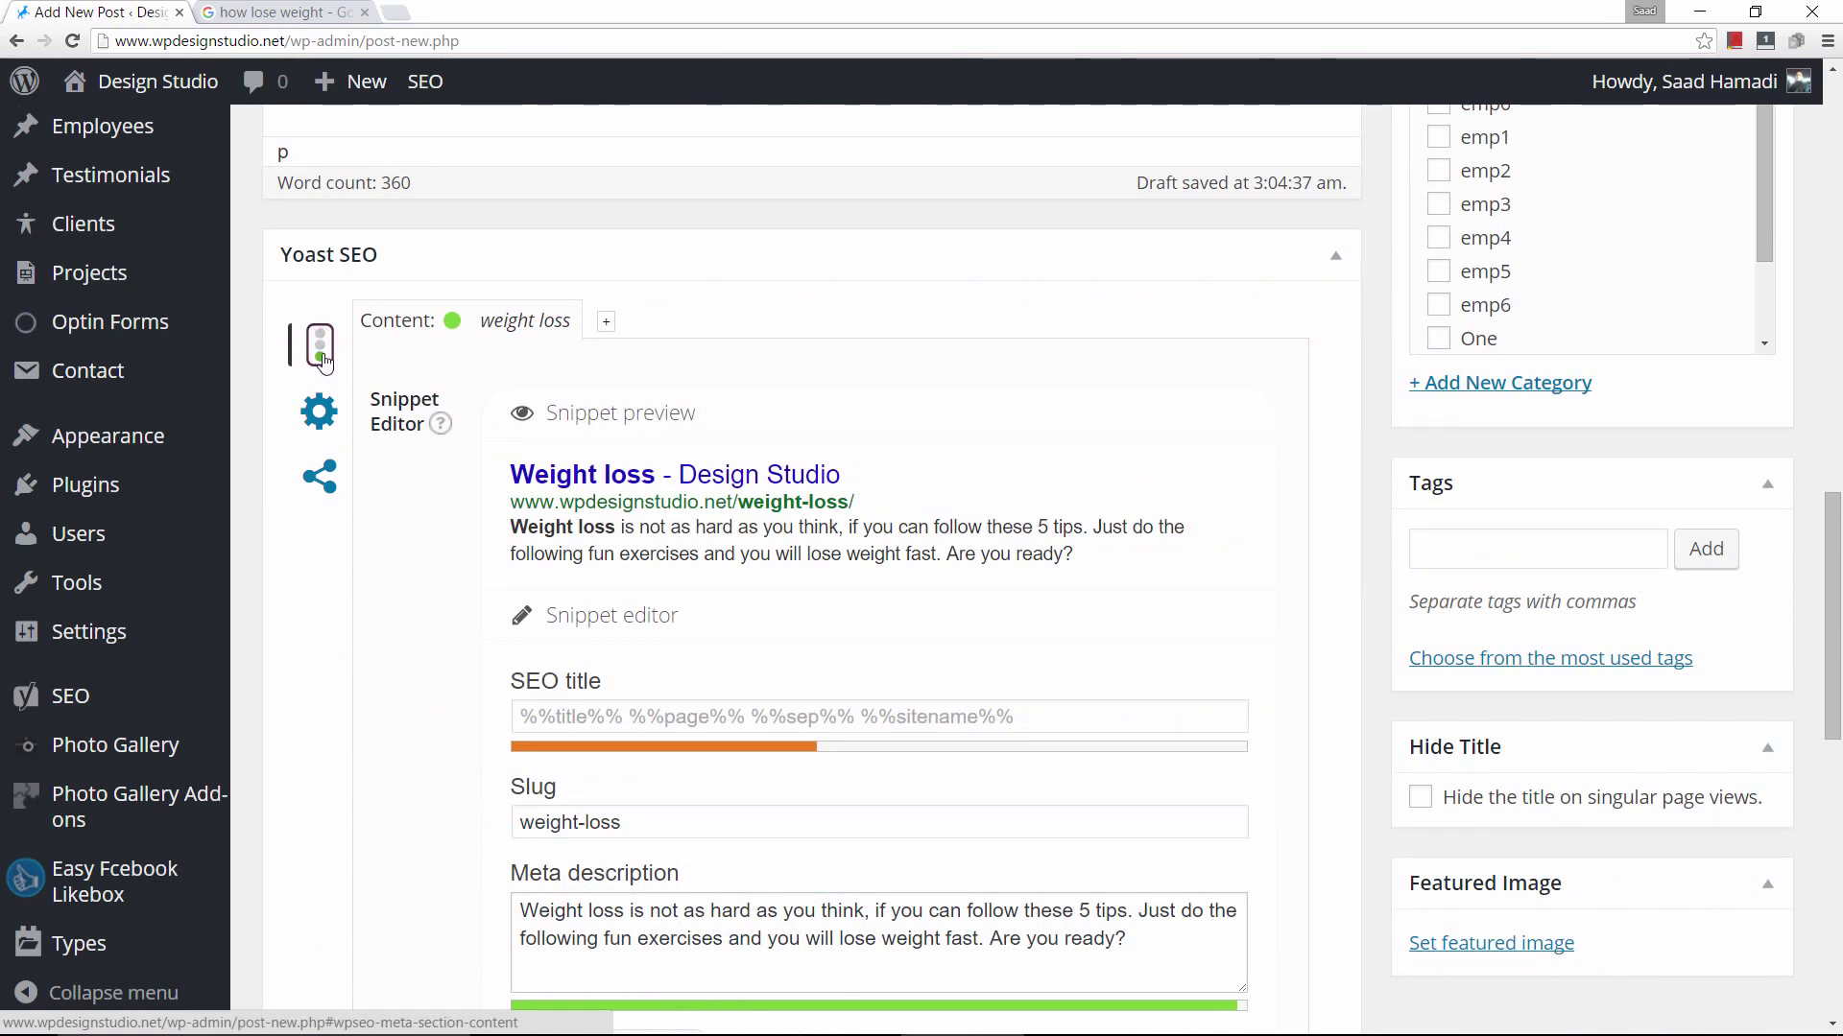
pyautogui.scroll(9, 319, 363)
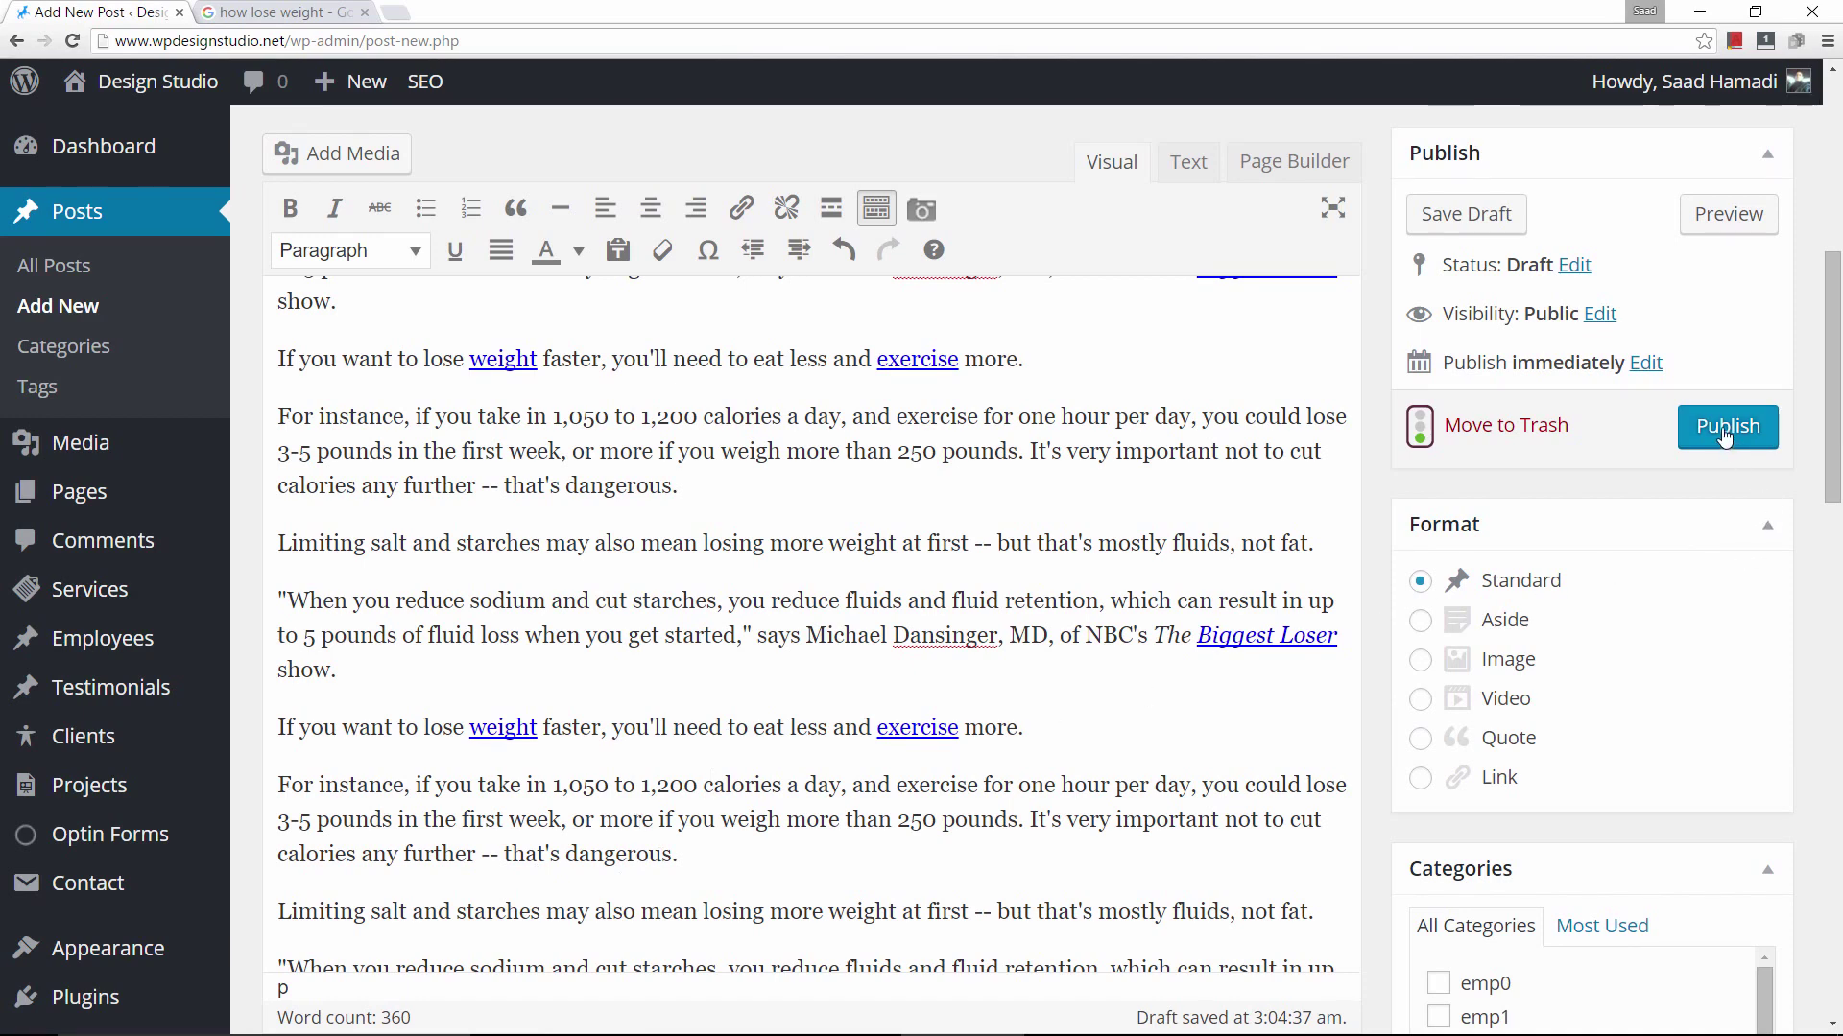
pyautogui.scroll(-9, 362, 432)
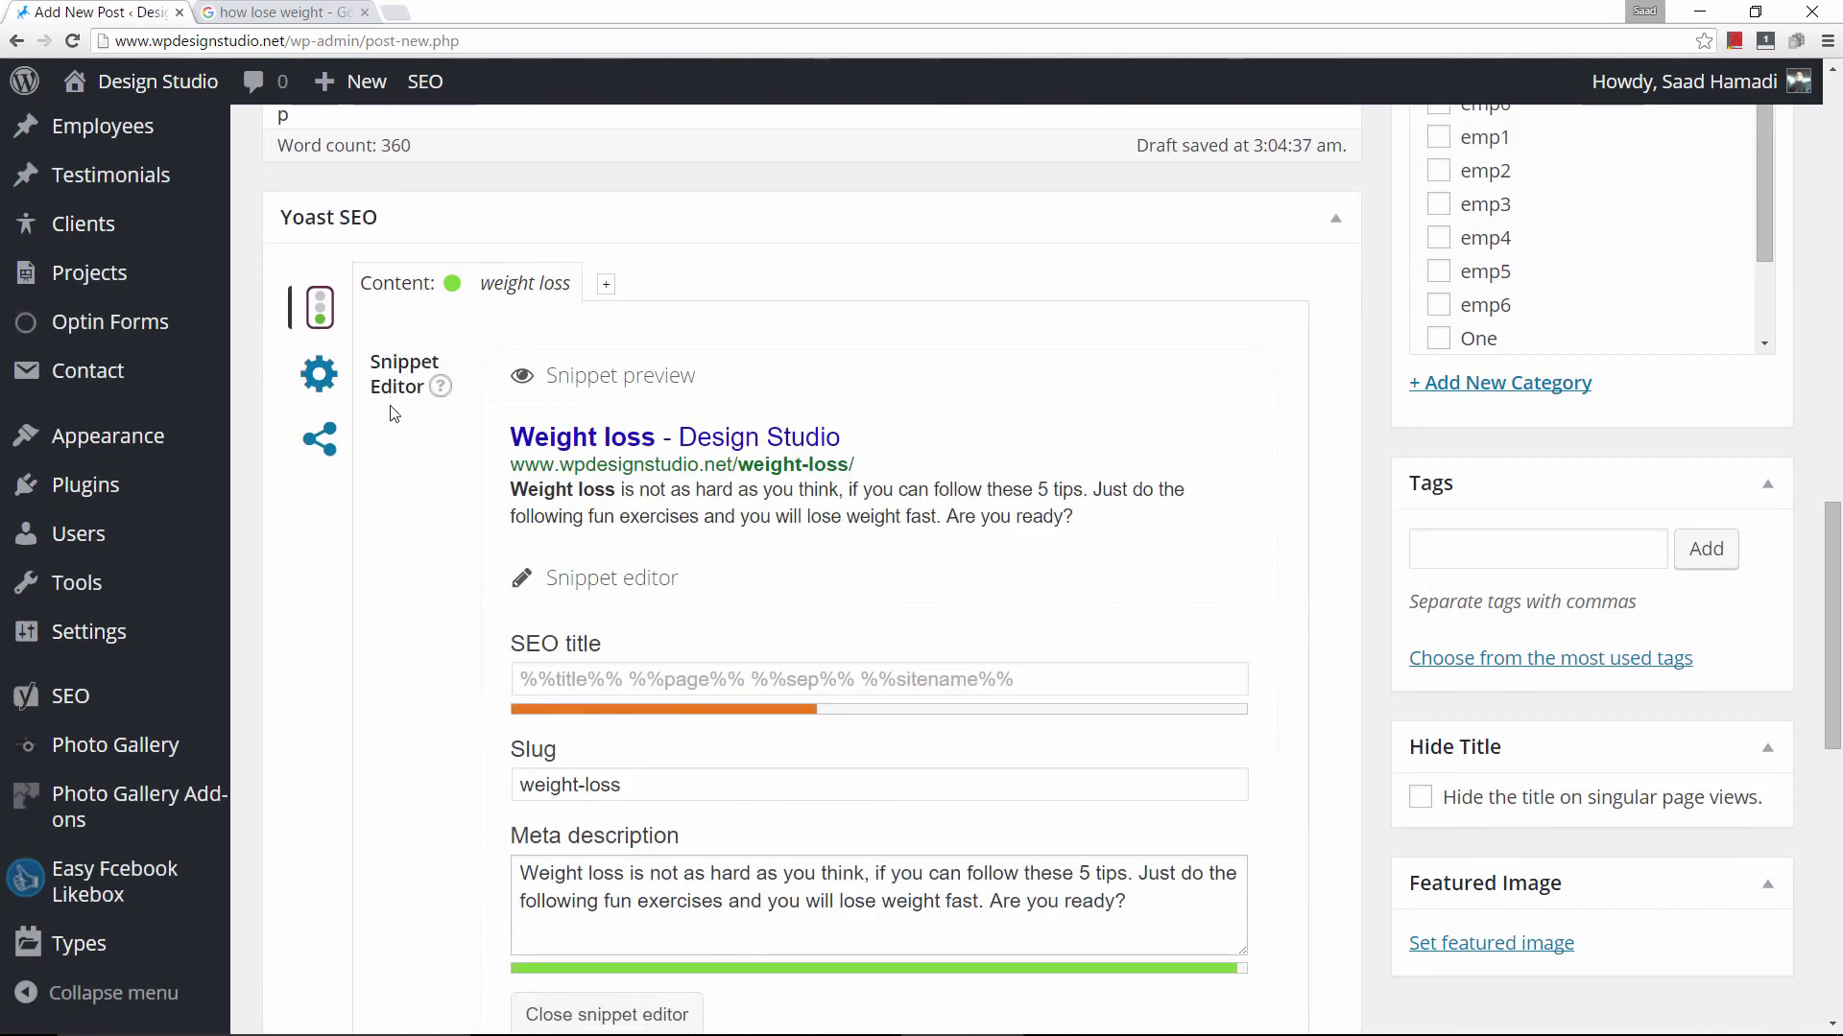
# Bring up the post's Yoast Facebook sharing settings, glancing at the Twitter settings along the way.
pyautogui.click(327, 379)
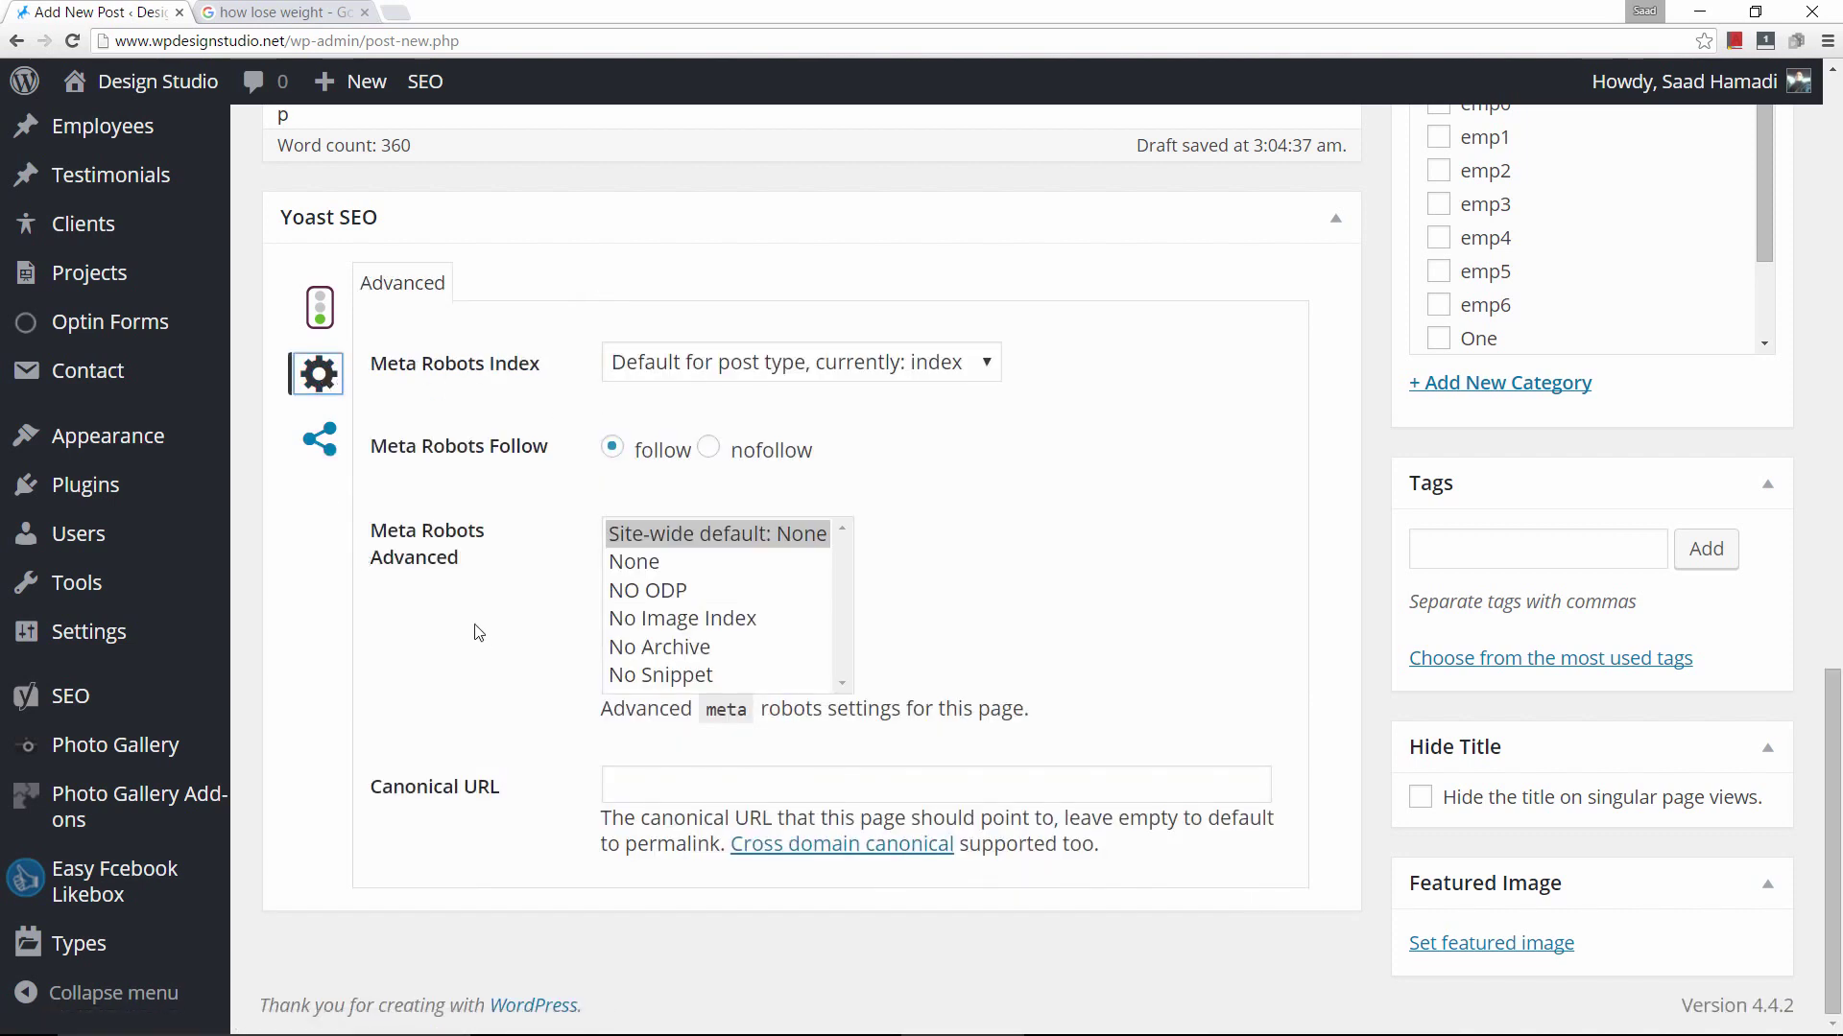
pyautogui.click(326, 449)
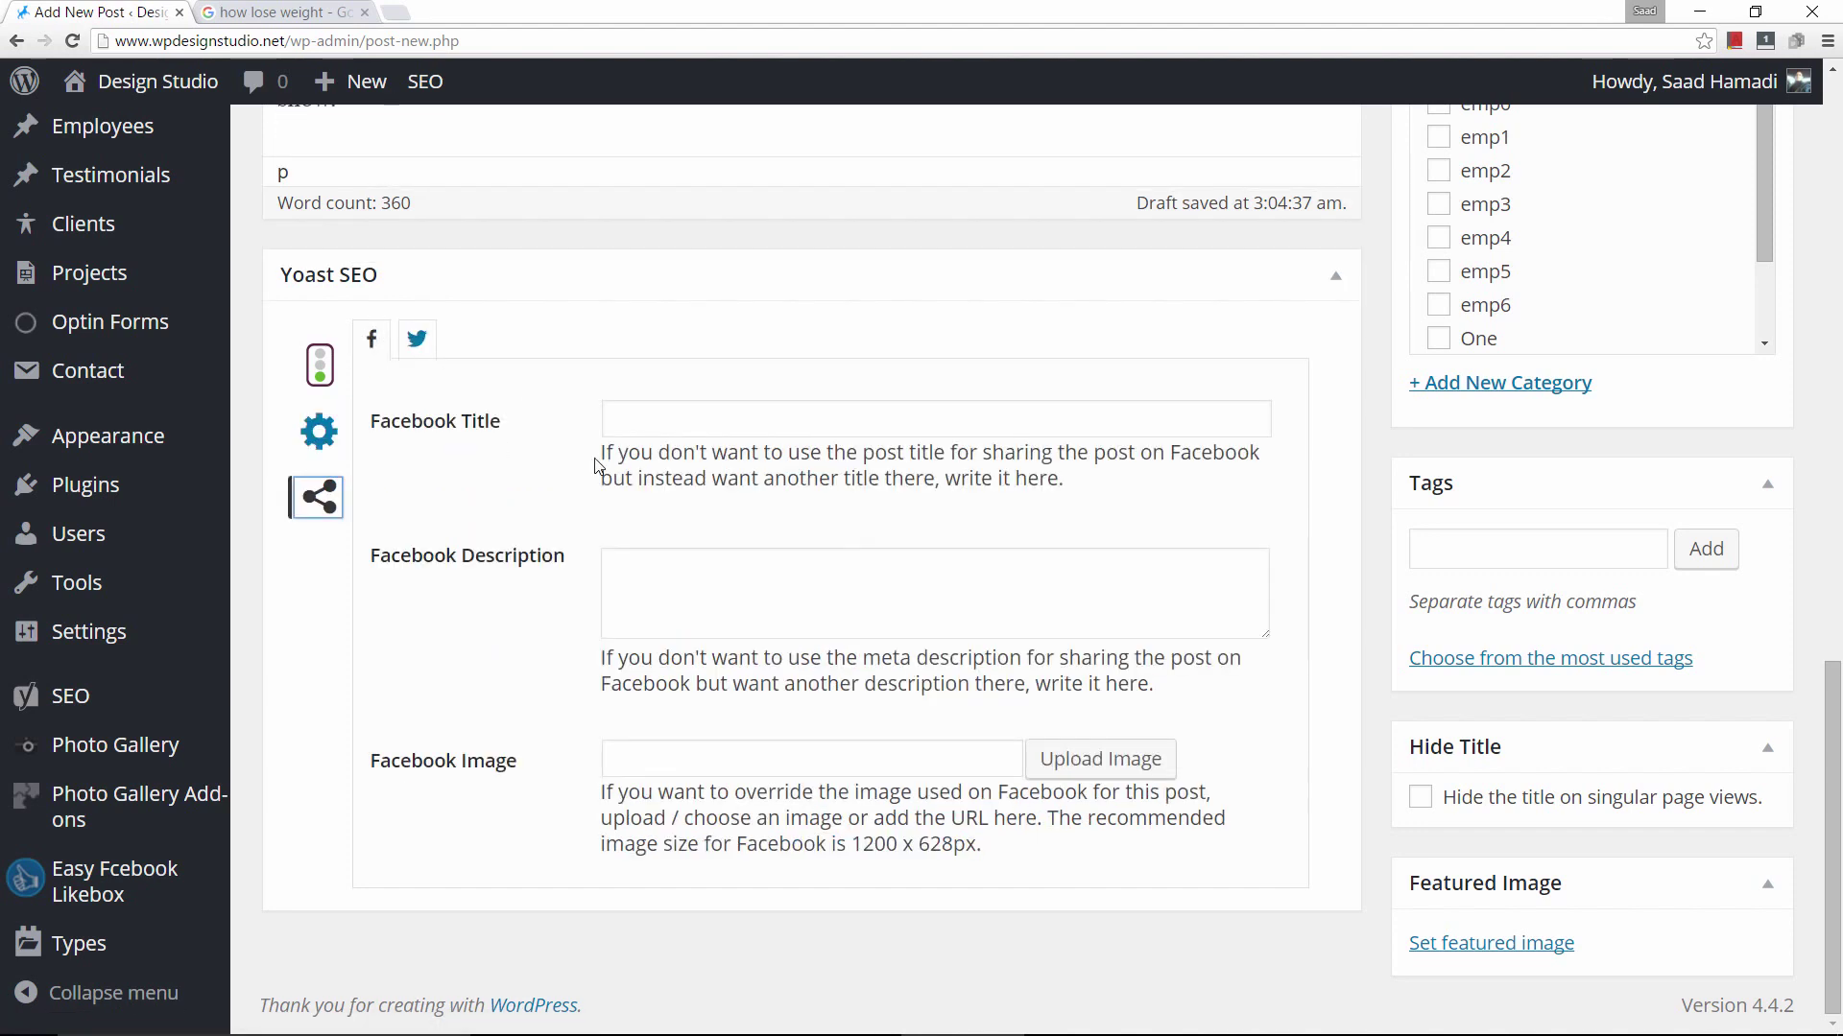
pyautogui.click(416, 339)
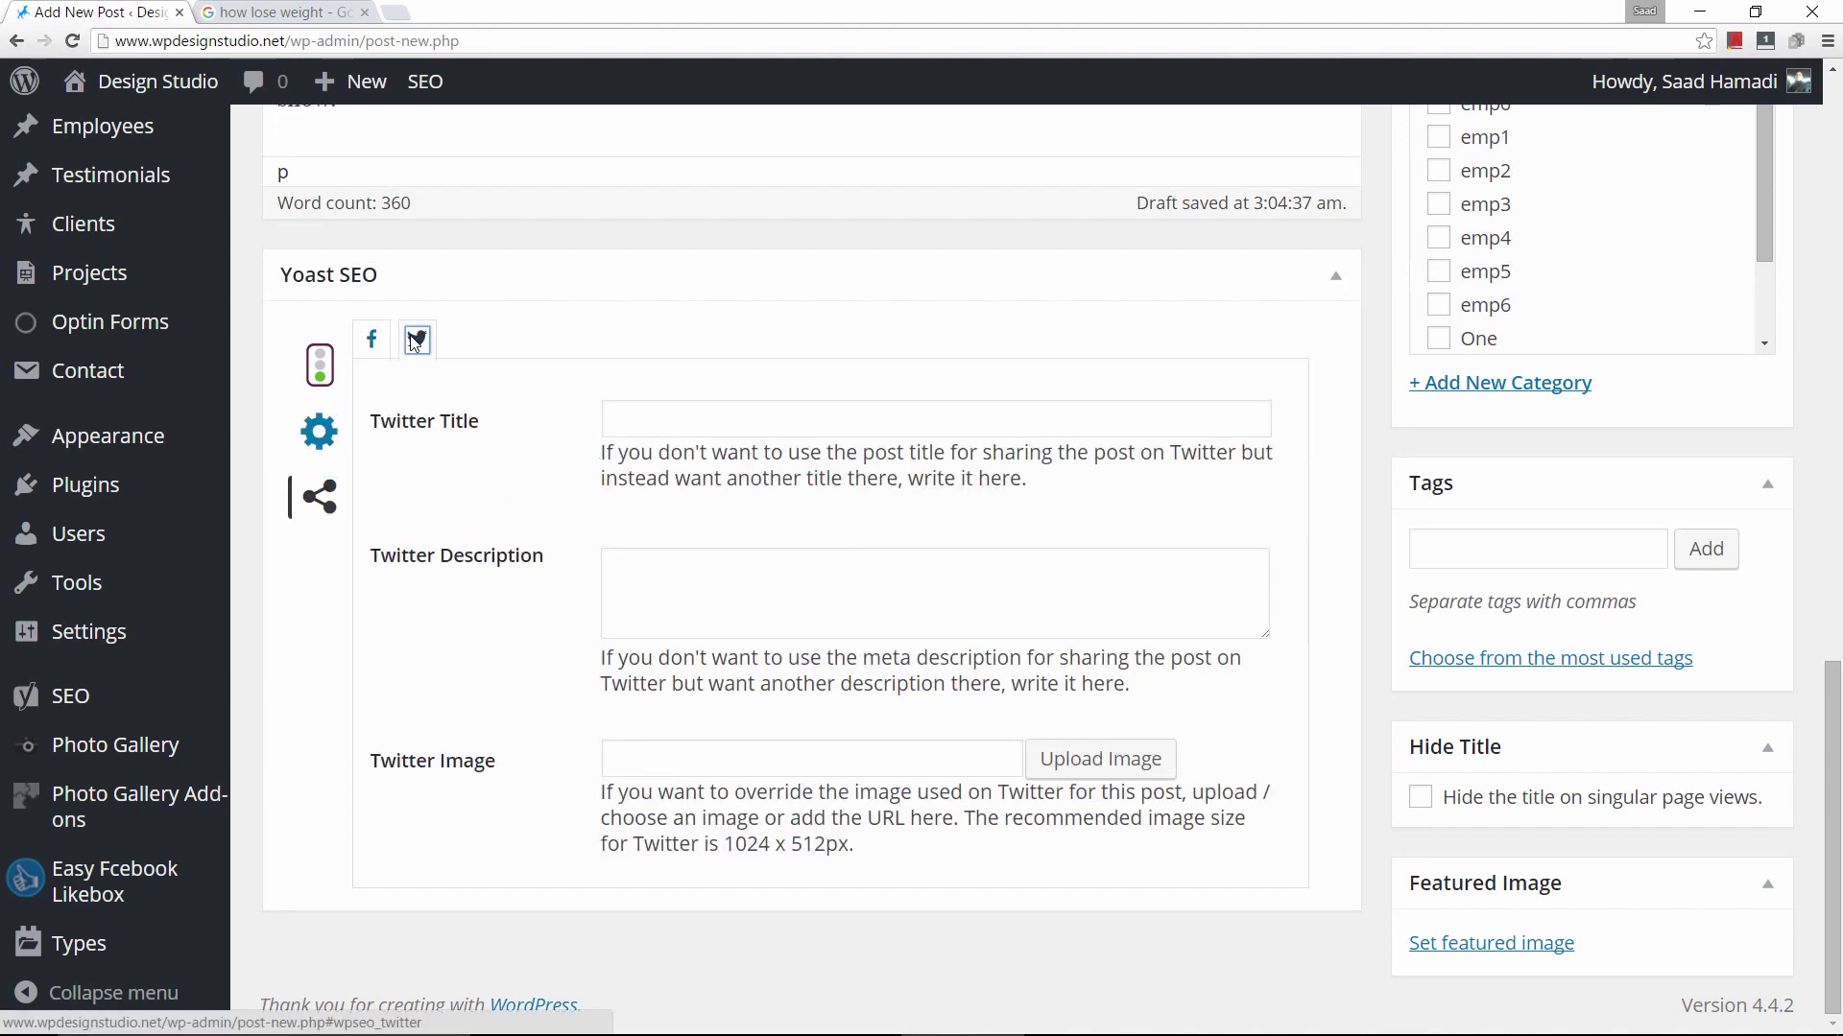
pyautogui.click(372, 340)
pyautogui.click(416, 341)
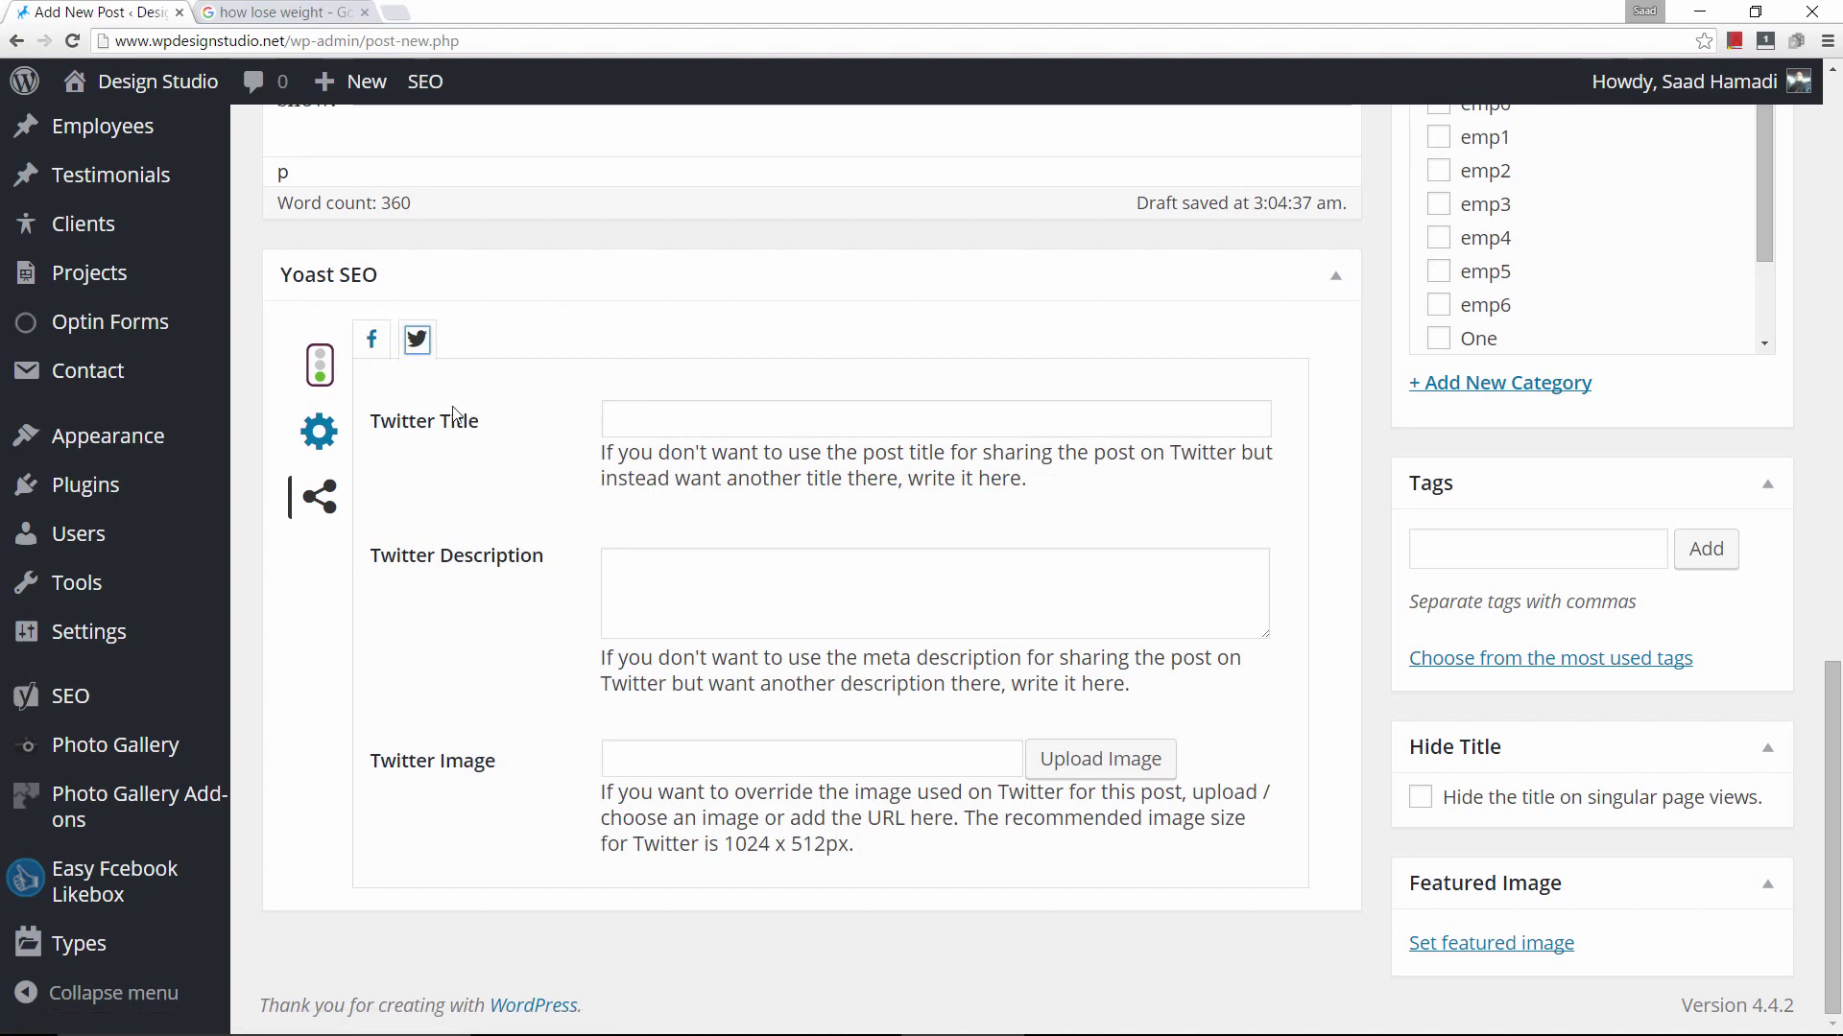
pyautogui.click(373, 342)
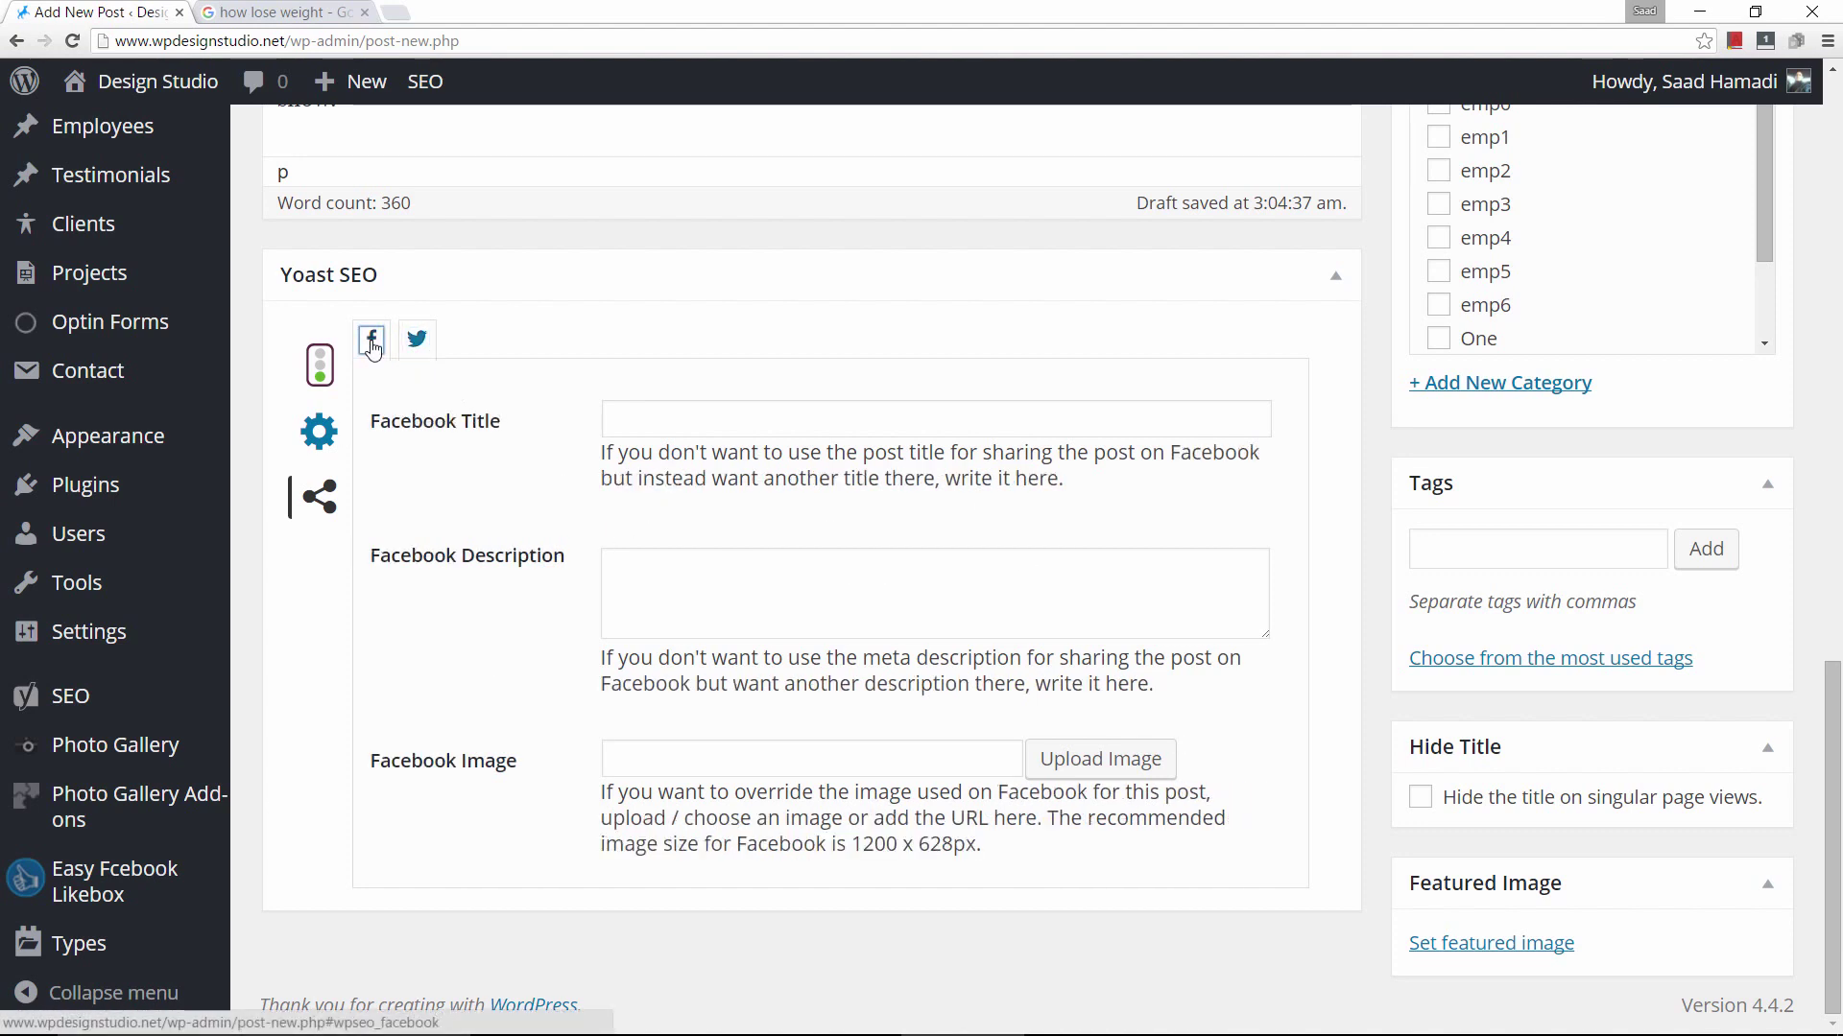
pyautogui.click(697, 420)
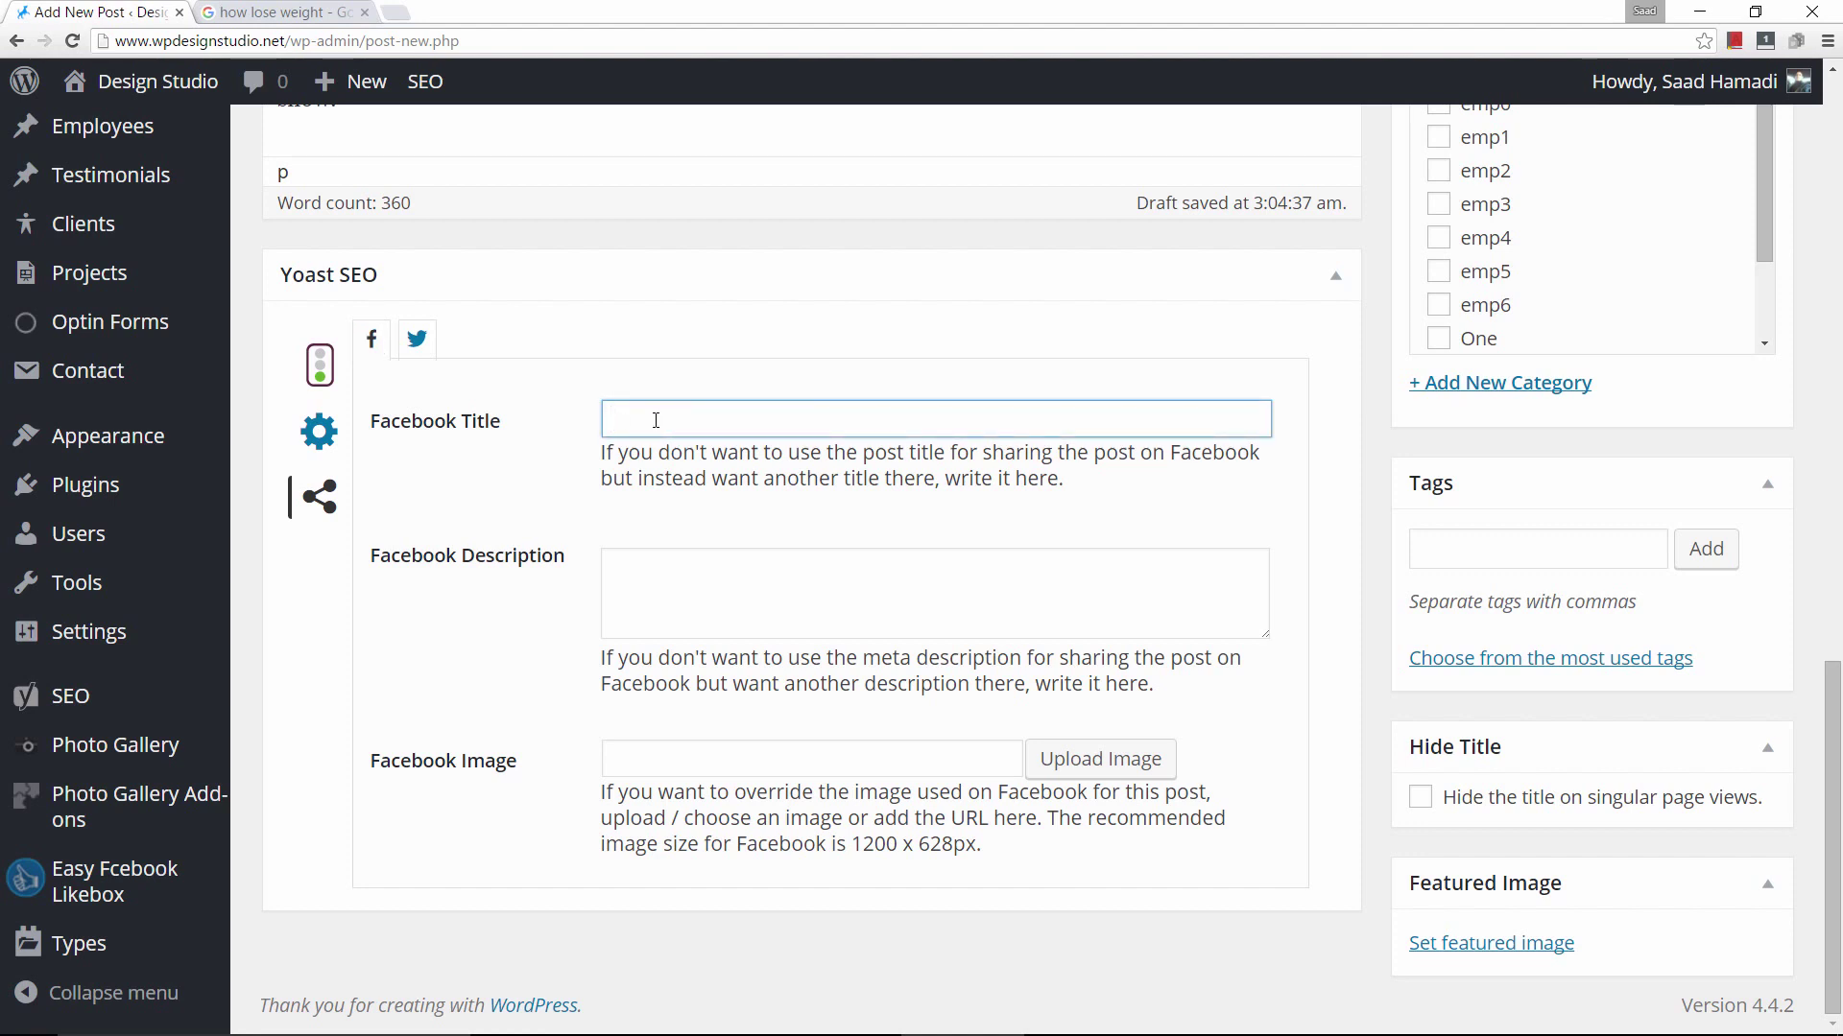
# Set the Facebook title to 'Weight loss' and paste the meta description as the Facebook description.
pyautogui.click(664, 721)
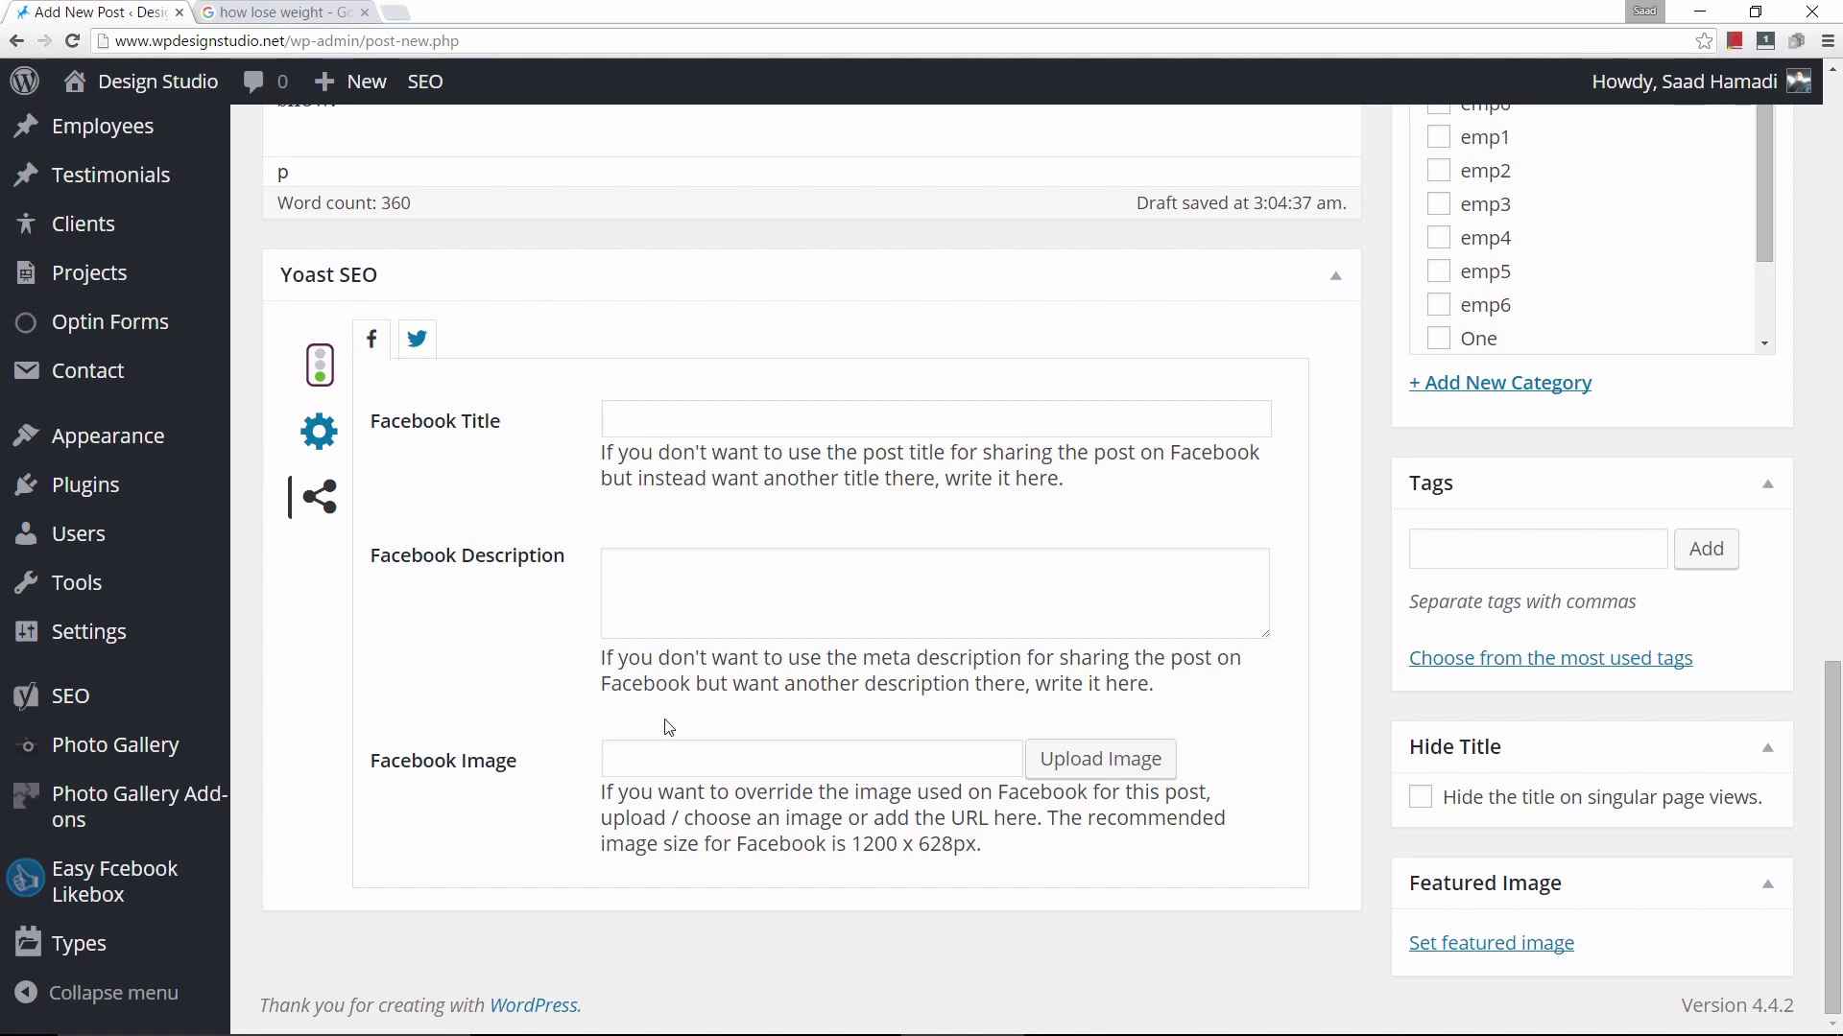
pyautogui.click(677, 409)
pyautogui.rightClick(675, 410)
pyautogui.click(756, 534)
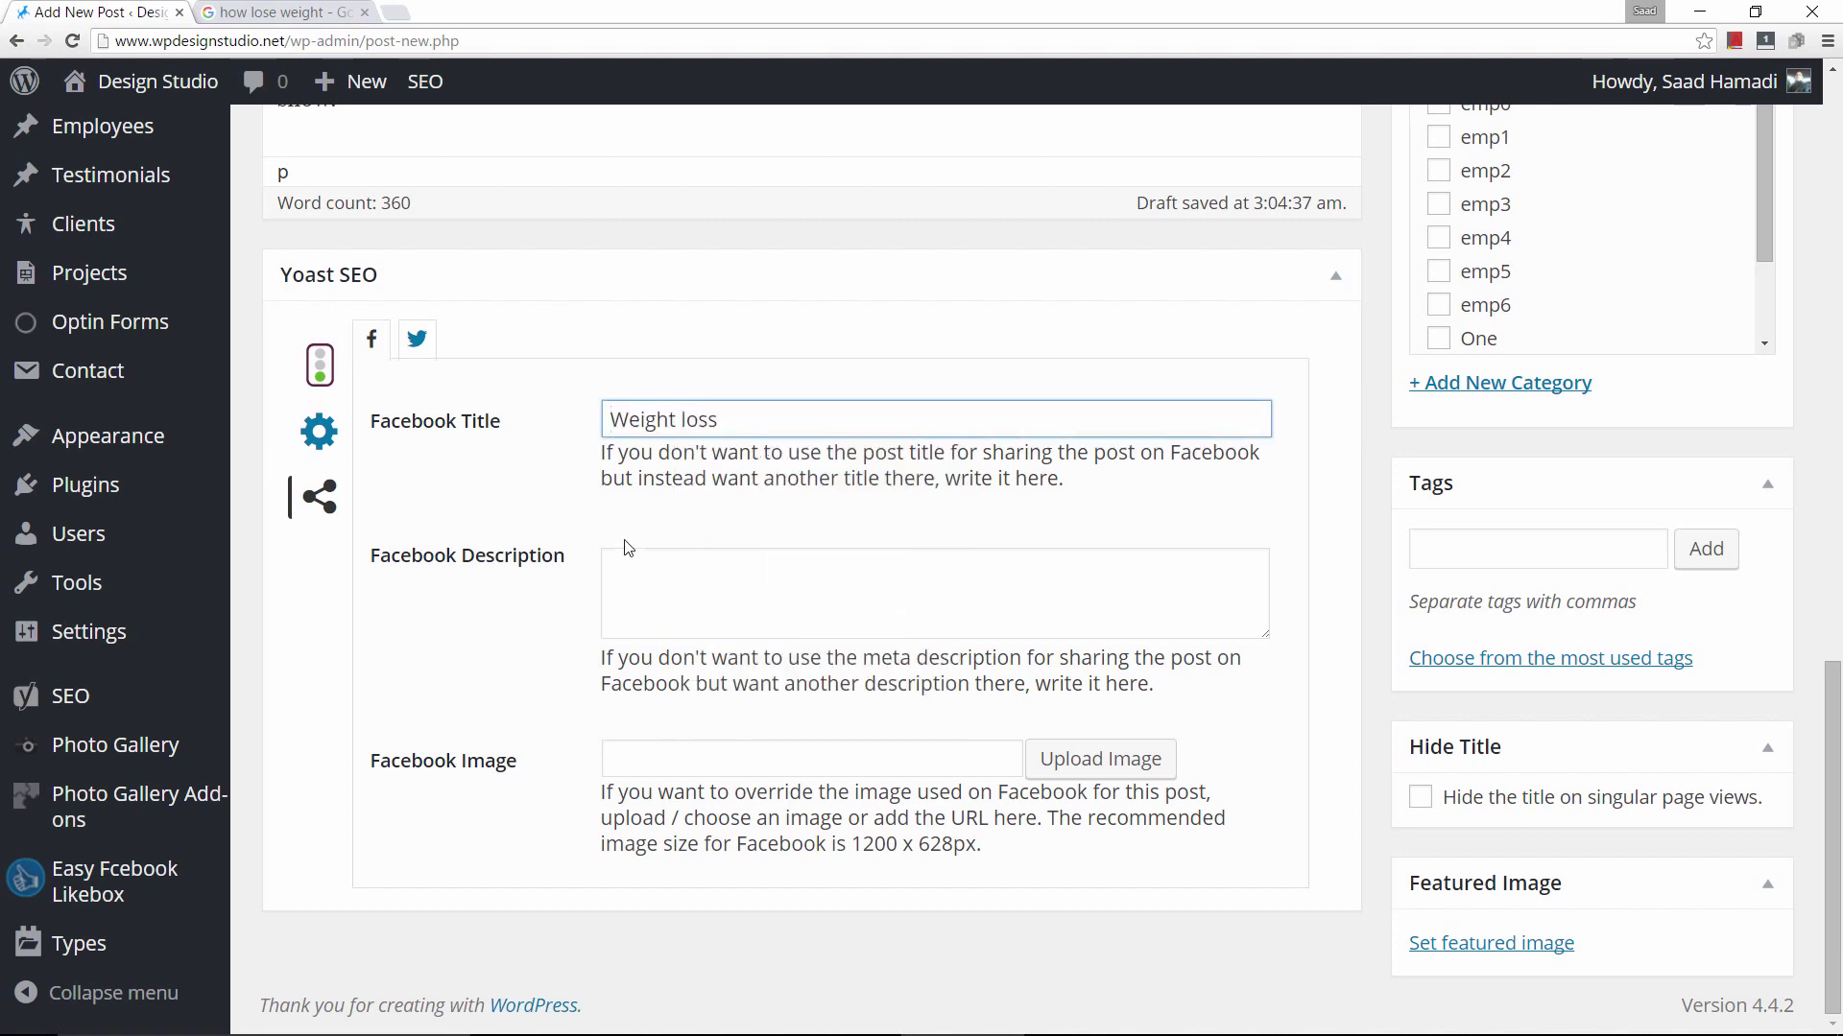
pyautogui.click(665, 581)
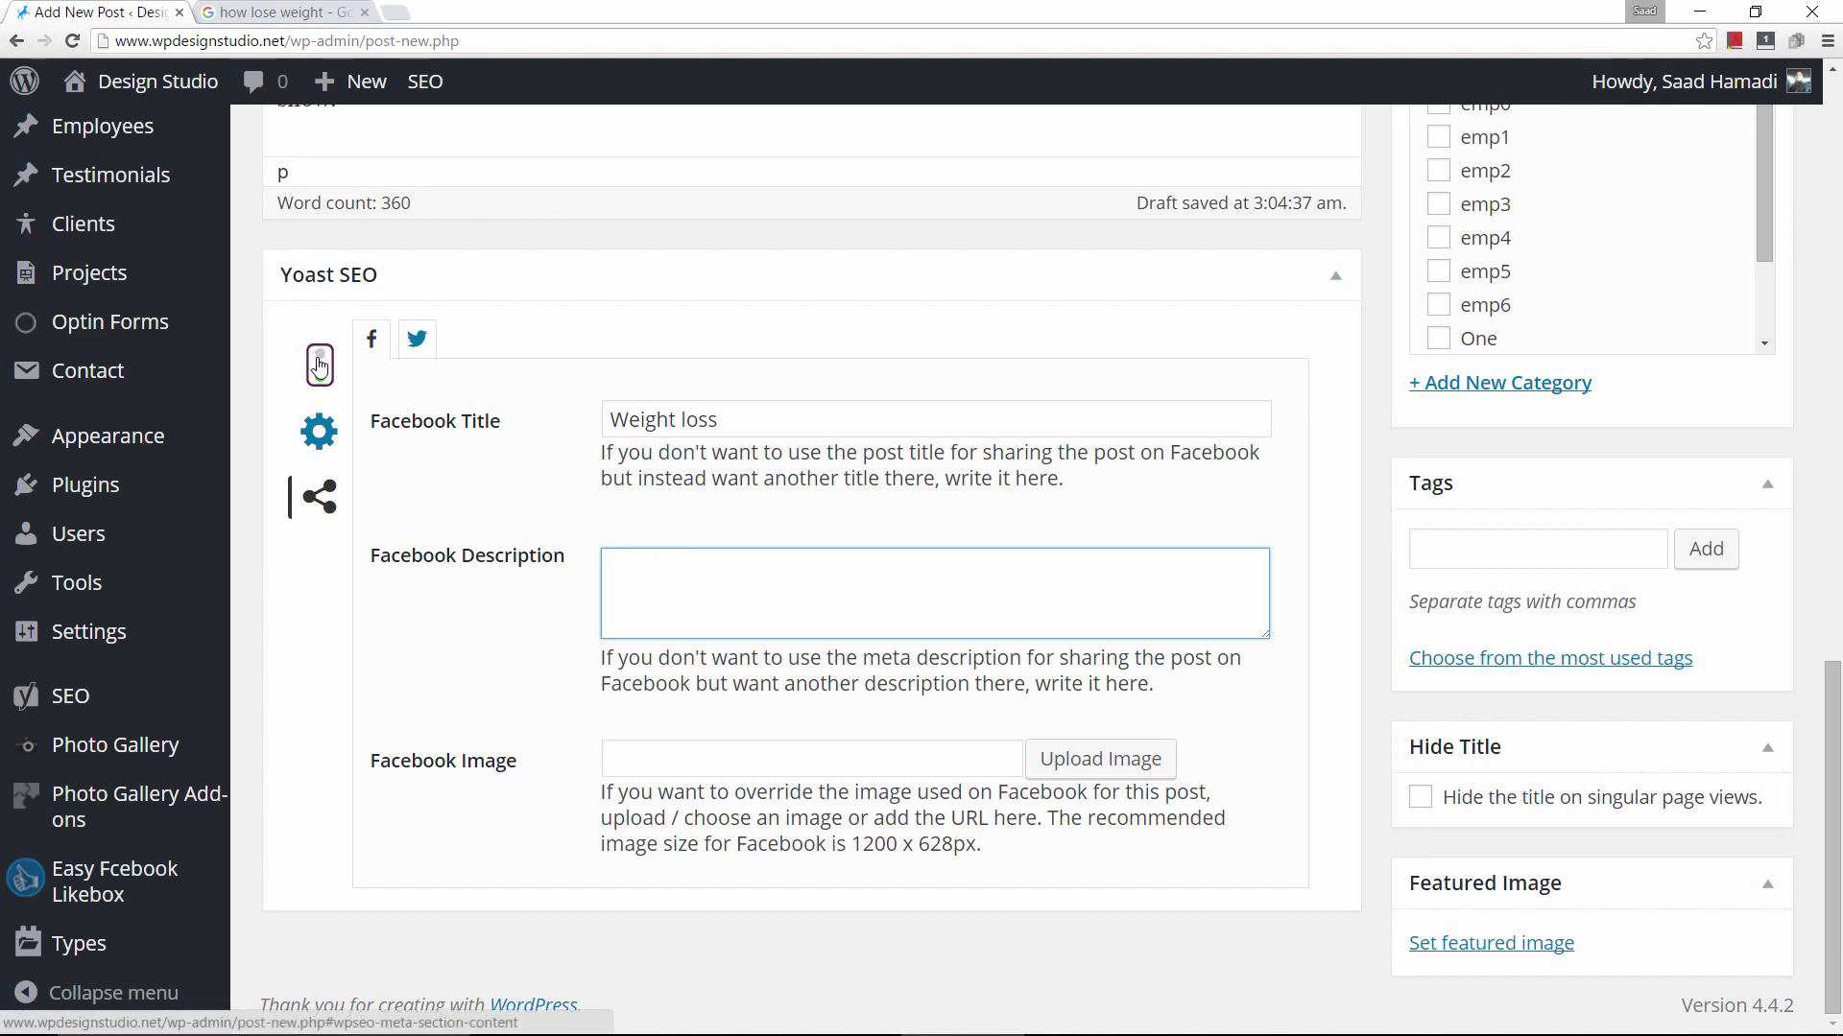
pyautogui.write('Weight loss is not as hard as you think, if you can follow these 5 tips. Just do the following fun exercises and you will lose weight fast. Are you ready?')
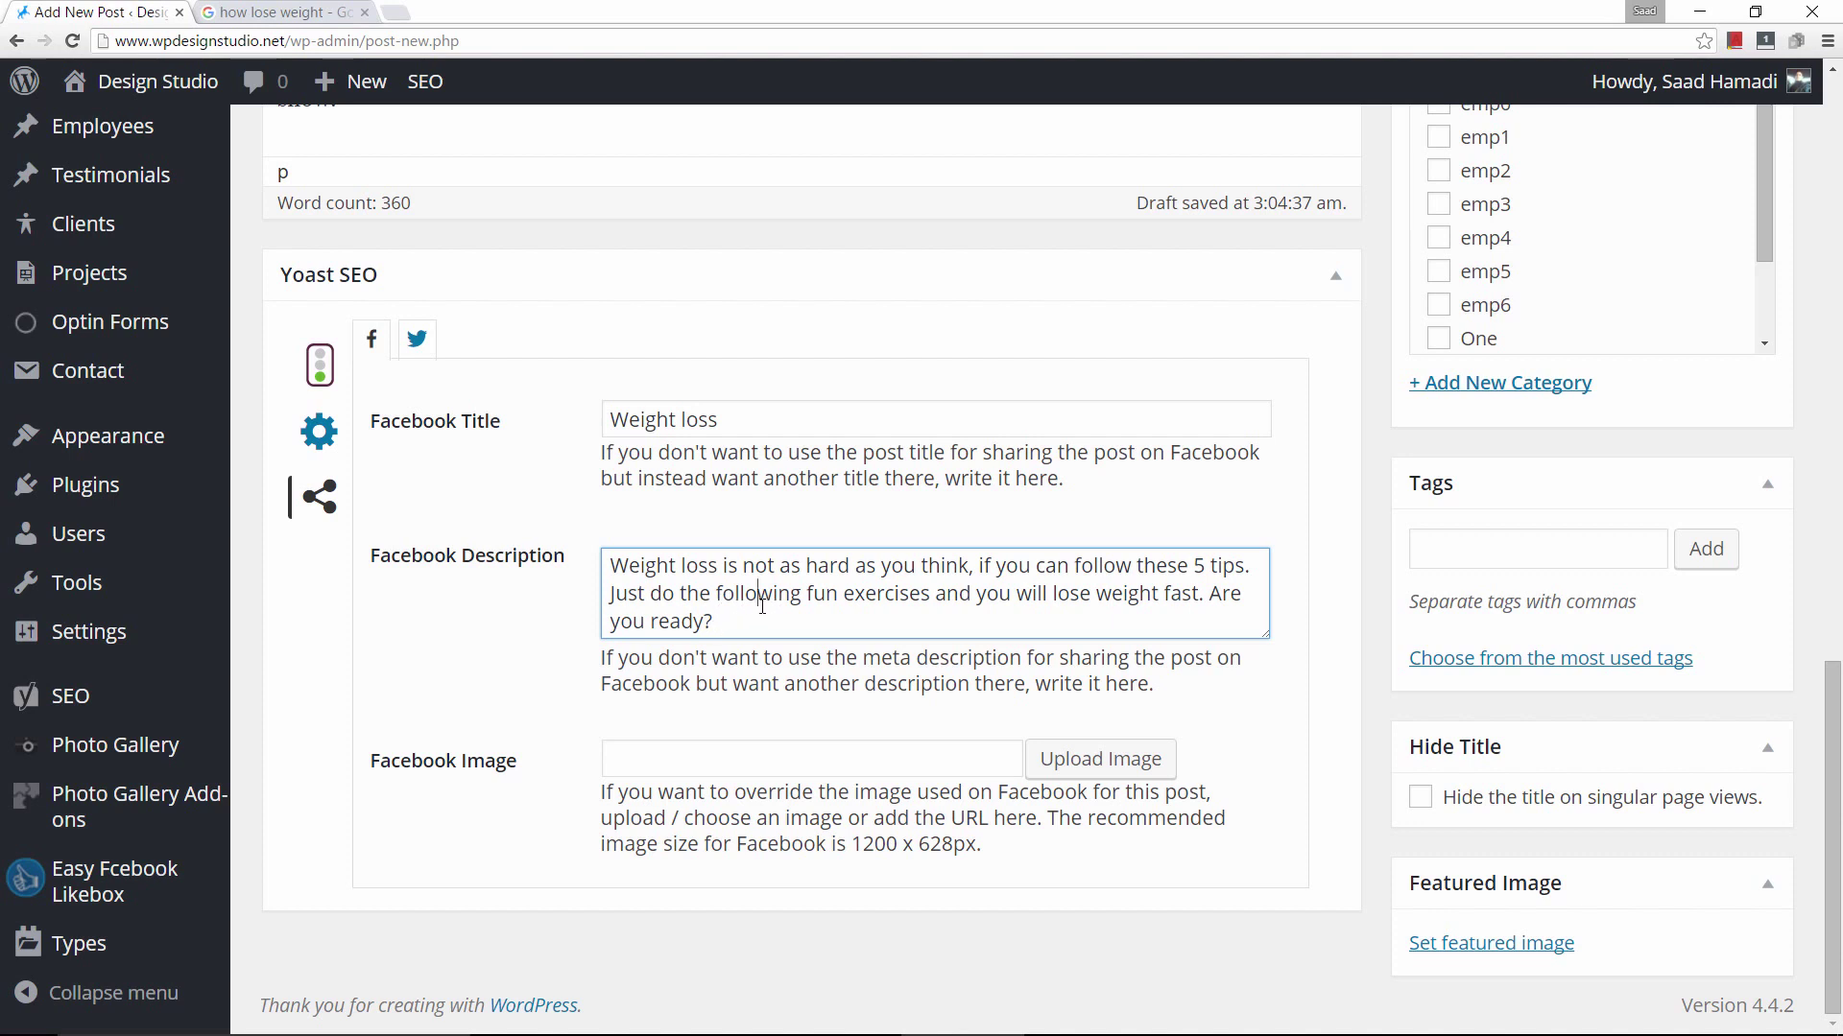
pyautogui.click(754, 755)
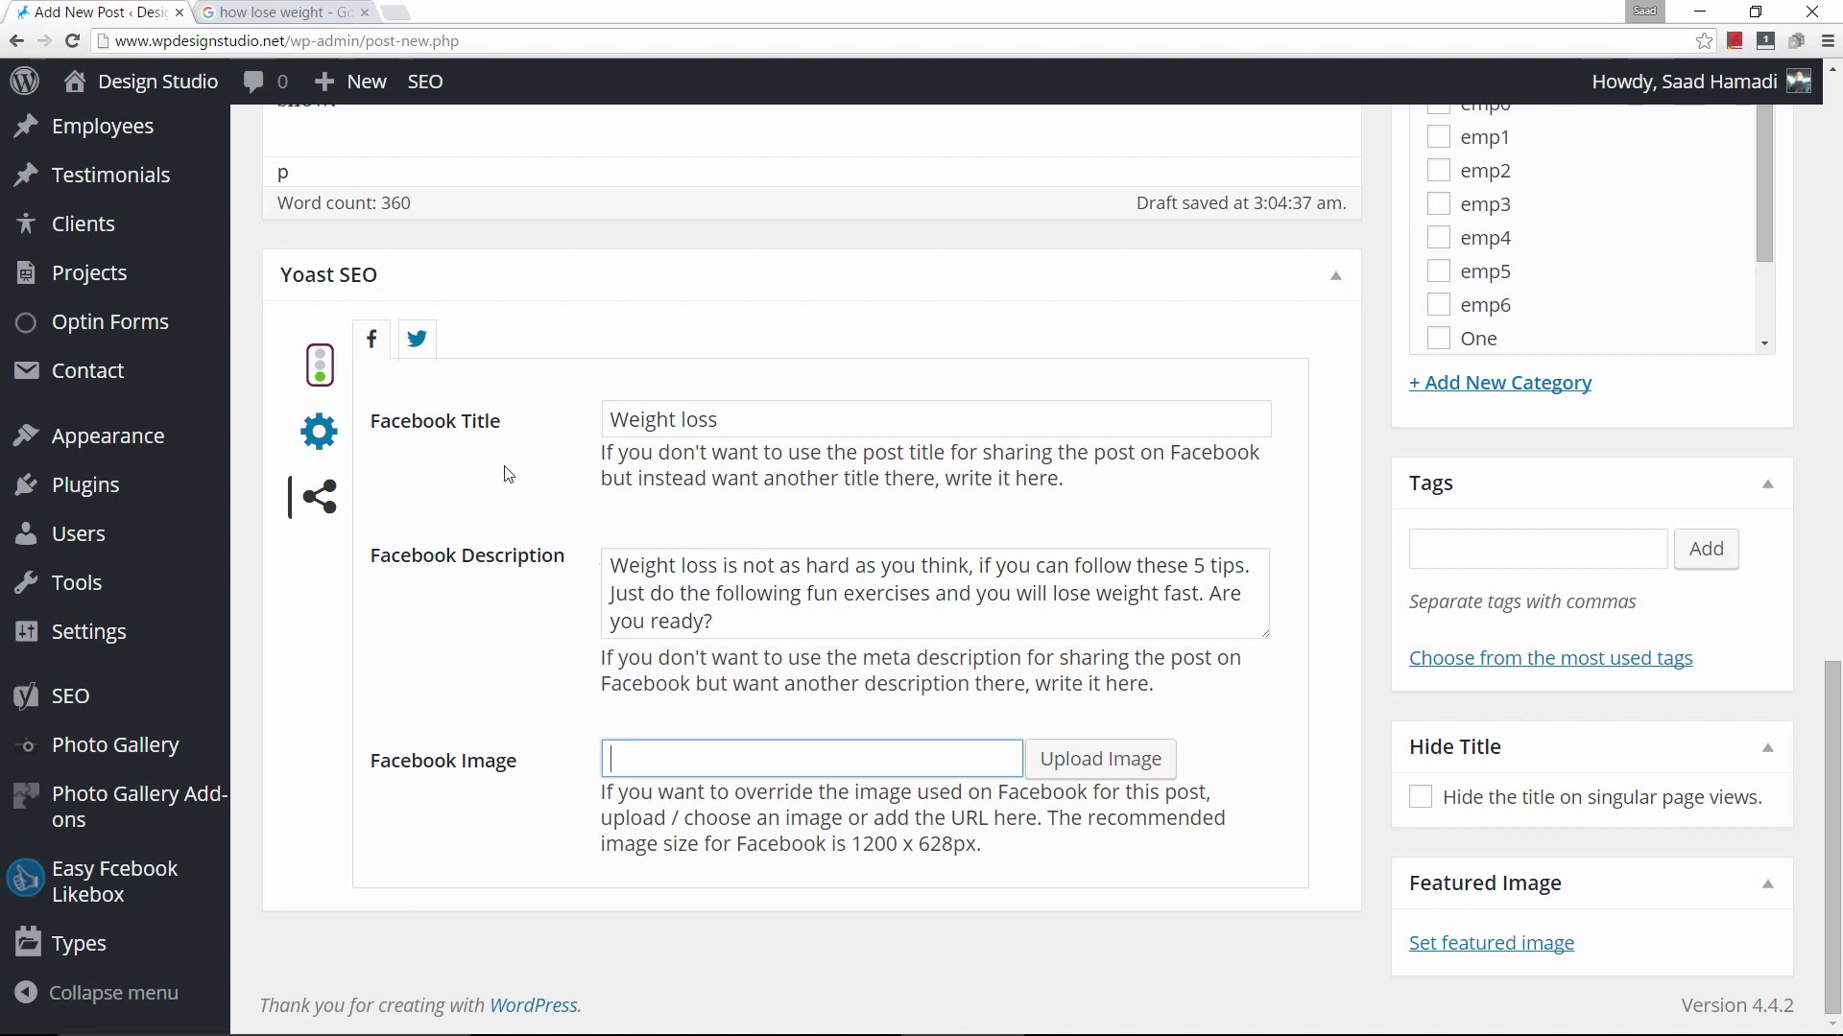
pyautogui.click(416, 342)
pyautogui.click(792, 576)
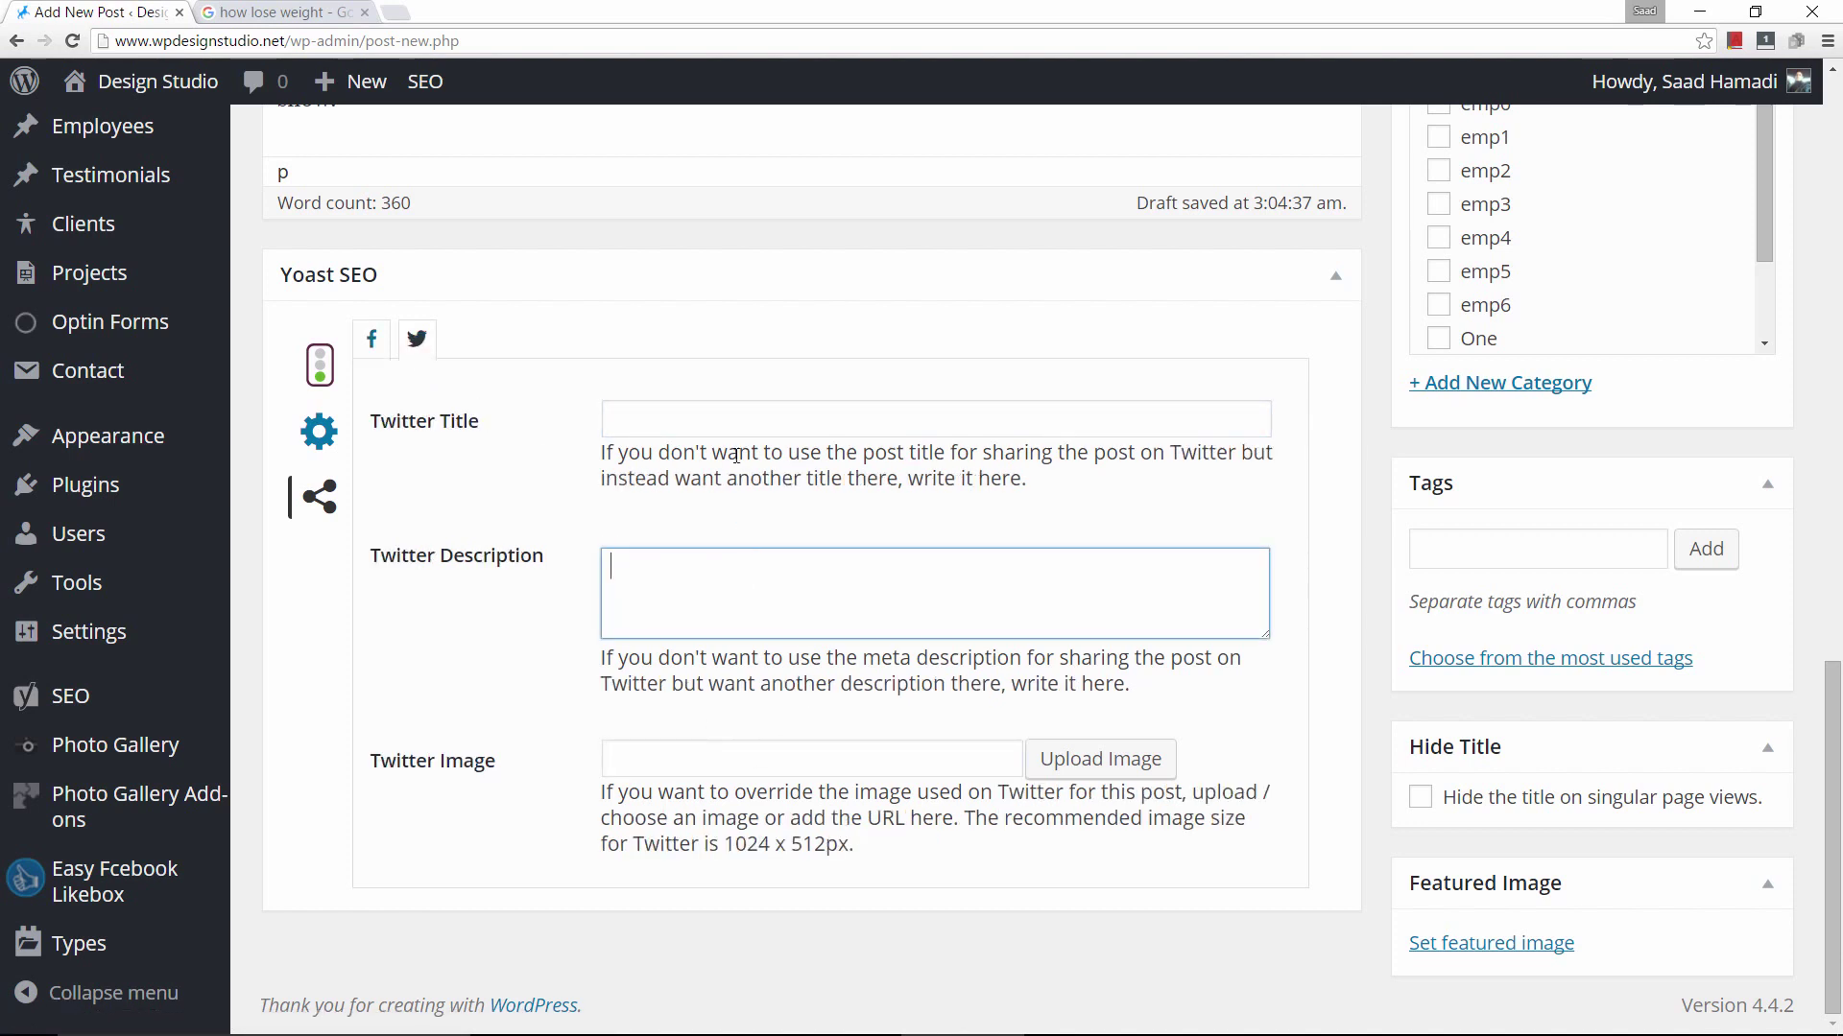
pyautogui.click(746, 420)
pyautogui.click(675, 755)
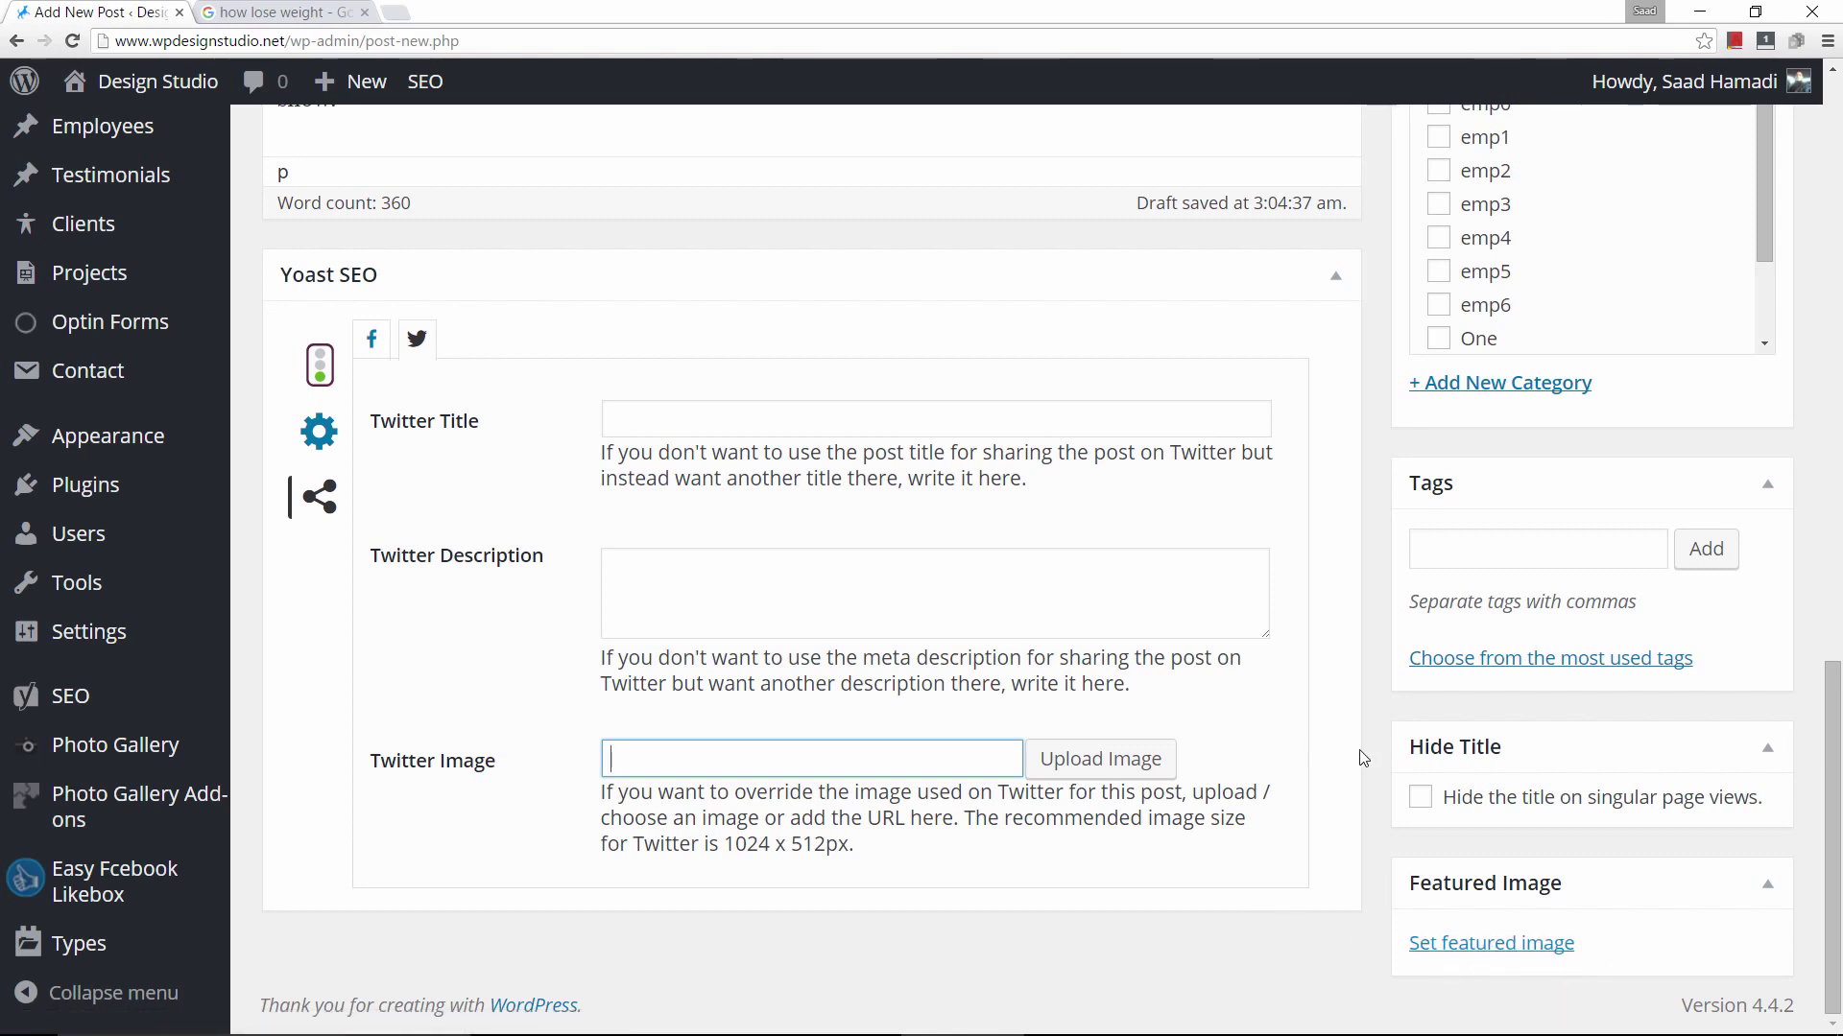
pyautogui.scroll(8, 1236, 780)
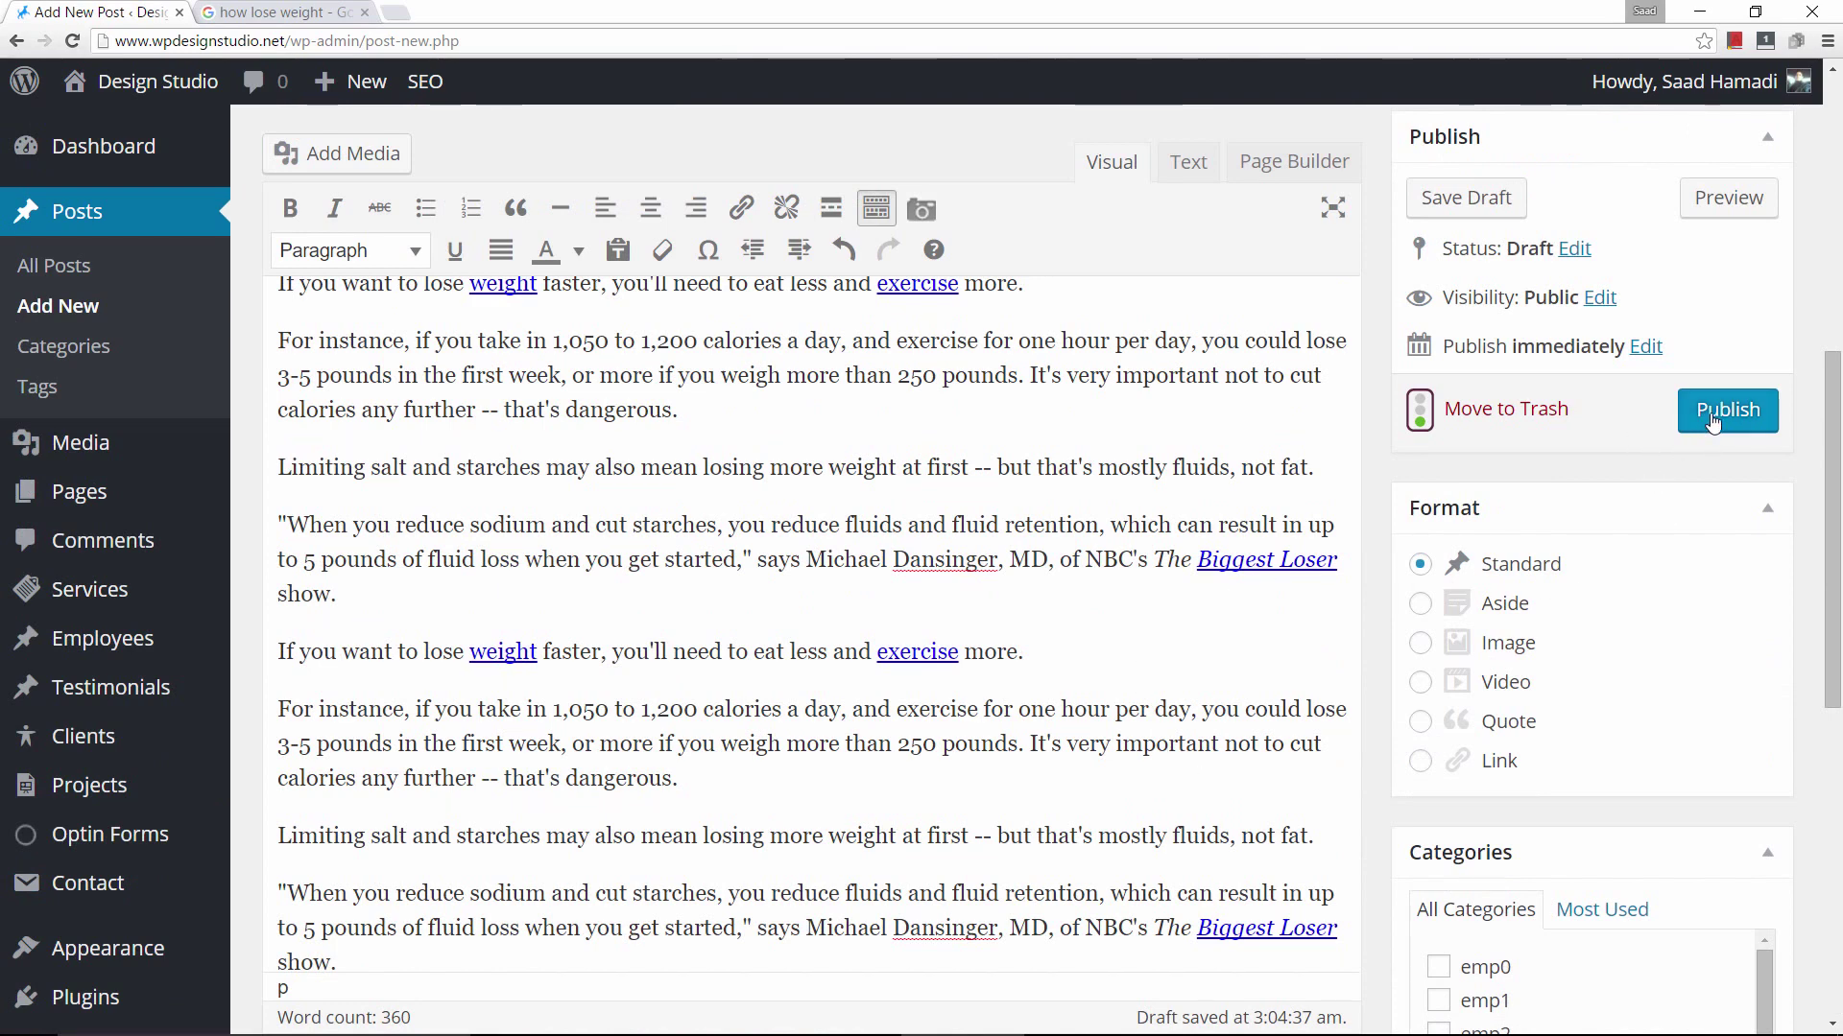
# Publish the 'Weight loss' post.
pyautogui.click(1713, 422)
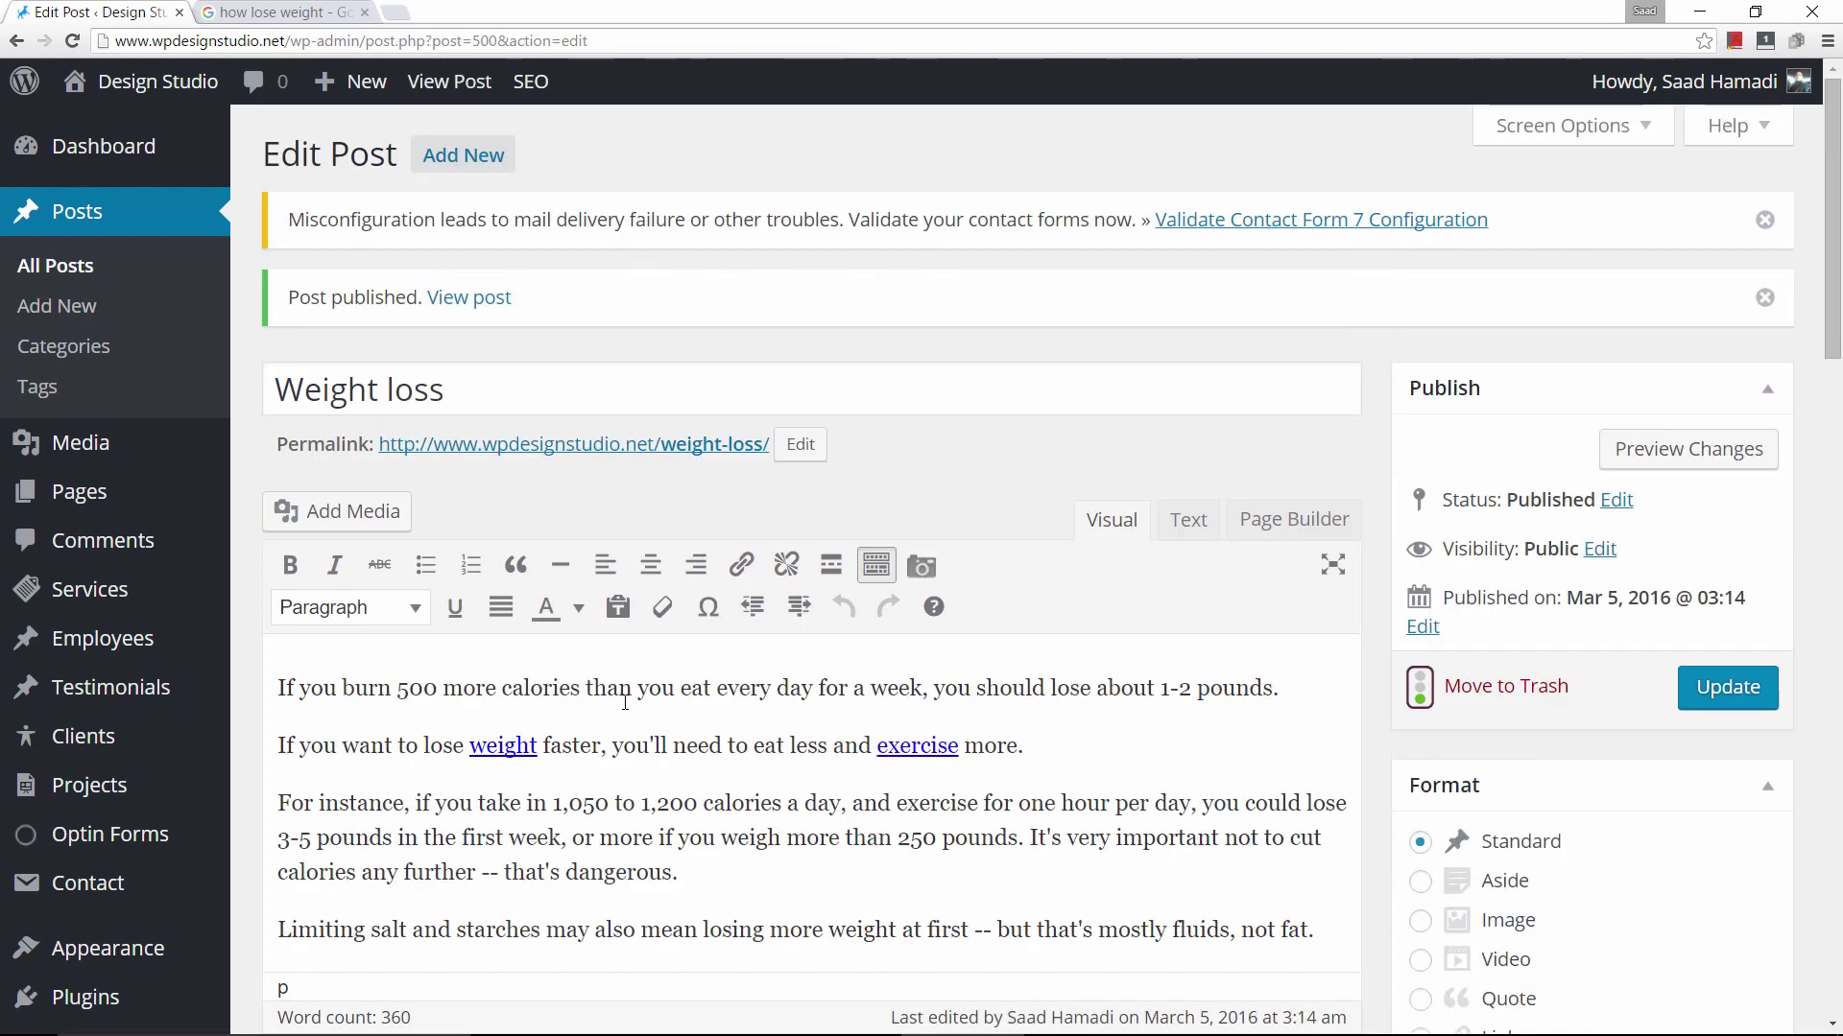